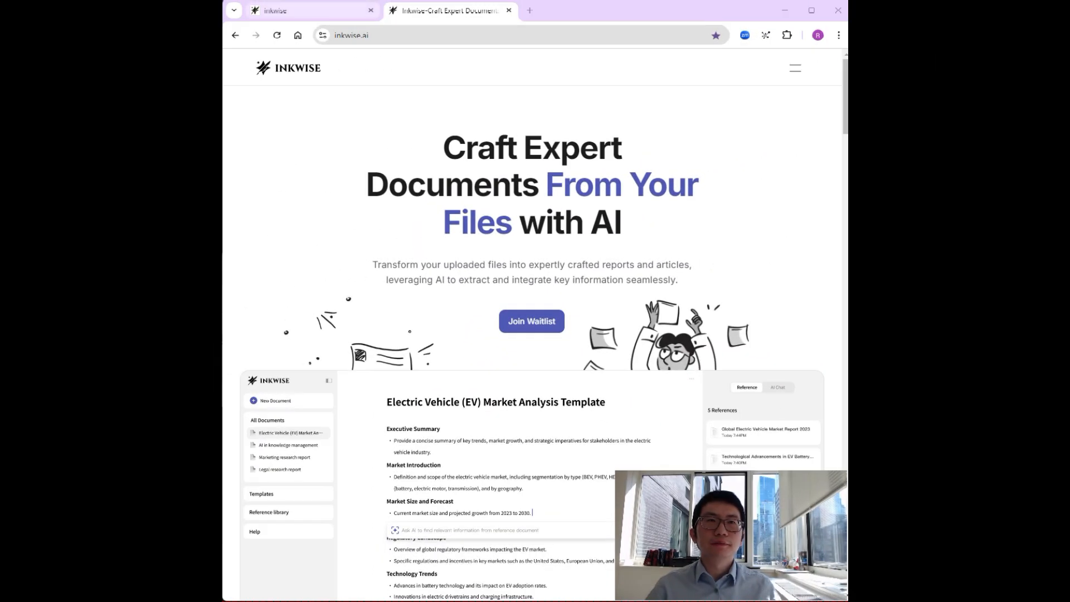
Step: Open the Inkwise AI Sales Order Form PDF from the reference library, read through its pages and close it
left_click(309, 11)
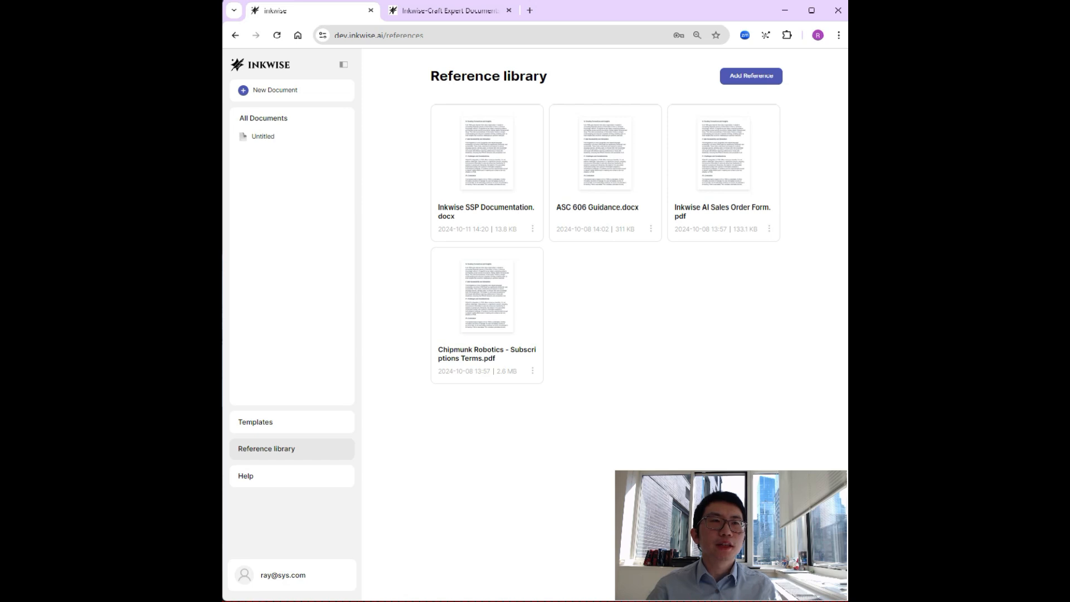
left_click(723, 167)
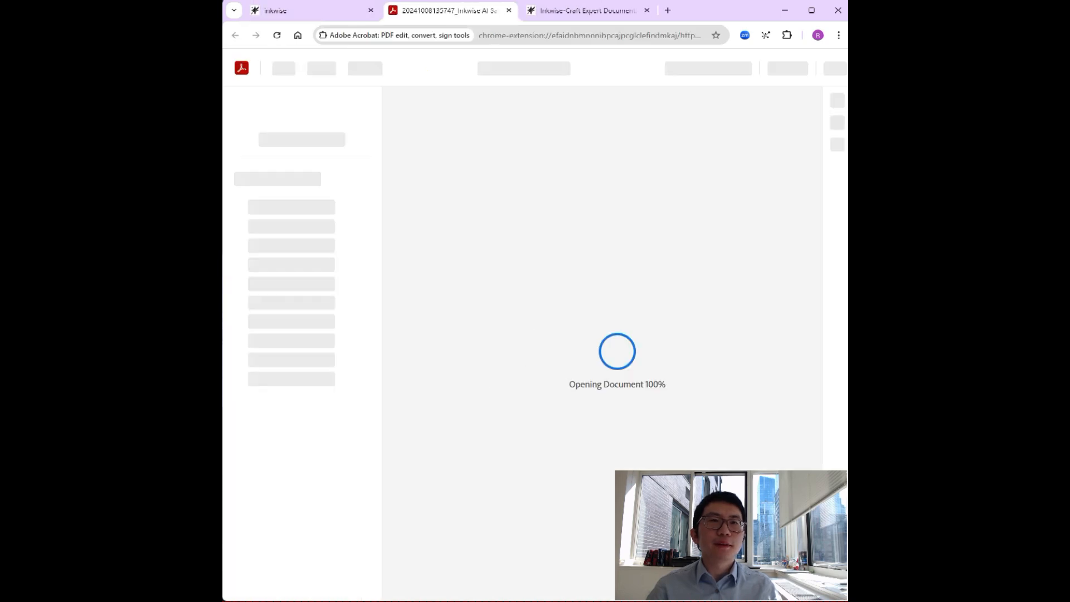
scroll(598, 335, "down", 3)
scroll(597, 334, "down", 10)
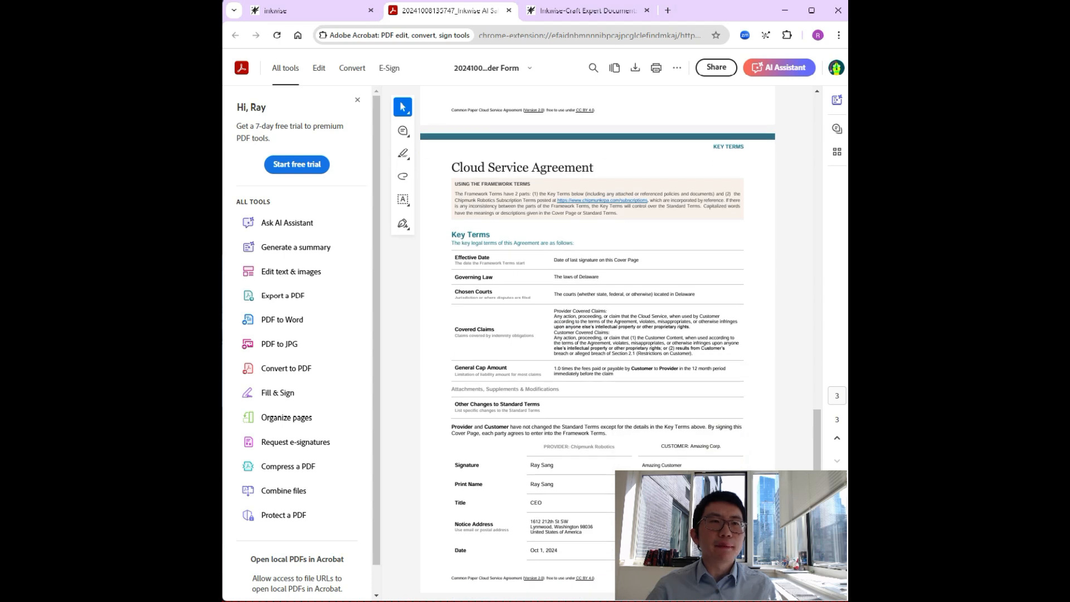
scroll(598, 335, "up", 10)
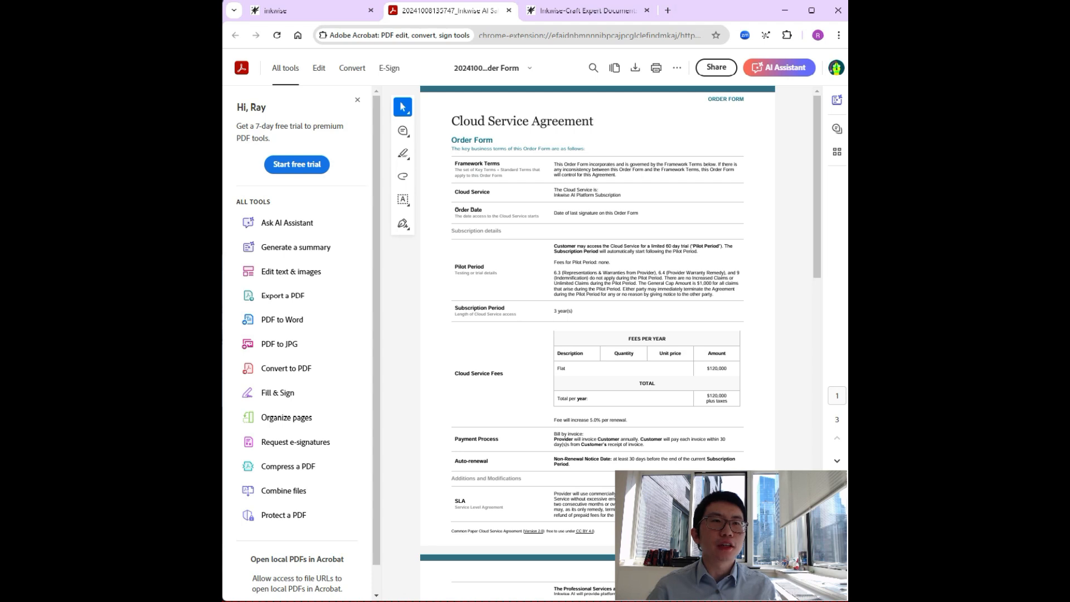
scroll(598, 335, "down", 15)
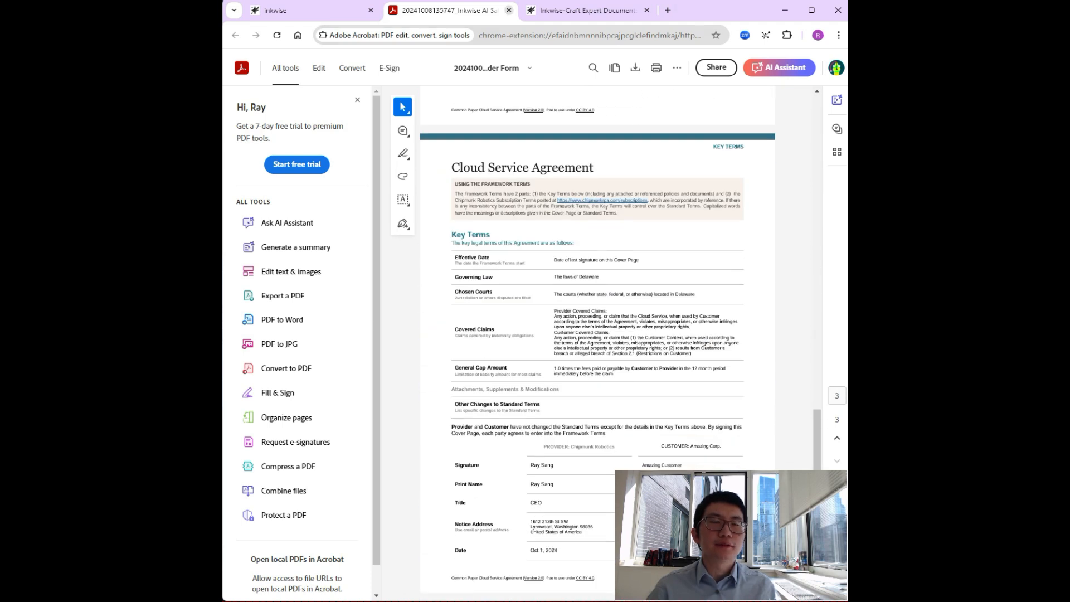
left_click(509, 10)
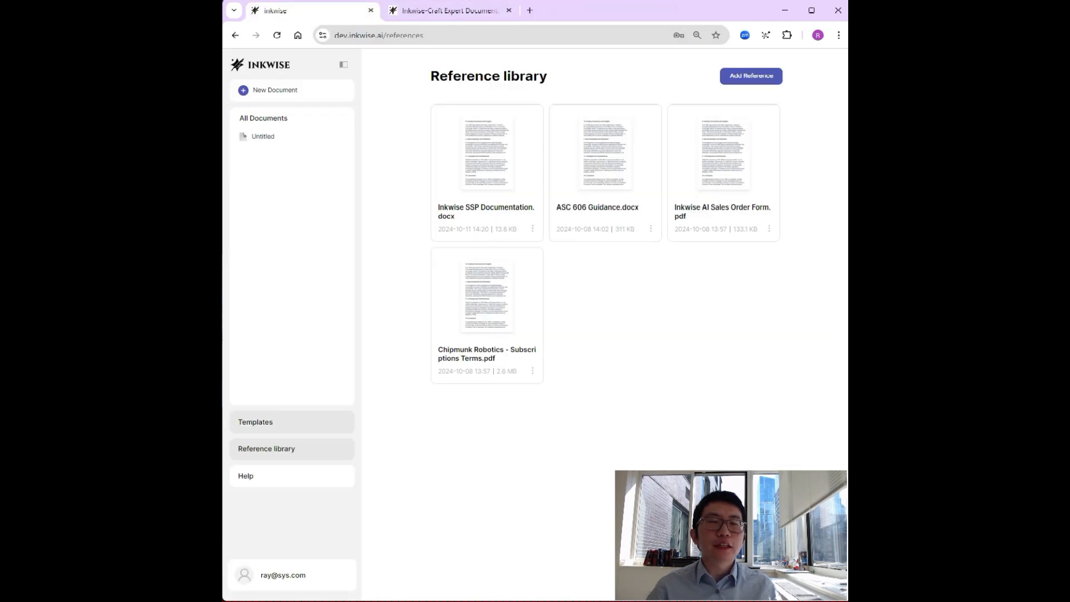
Step: Browse the document templates in the Payroll, Equity Comp and Retirement category
left_click(256, 422)
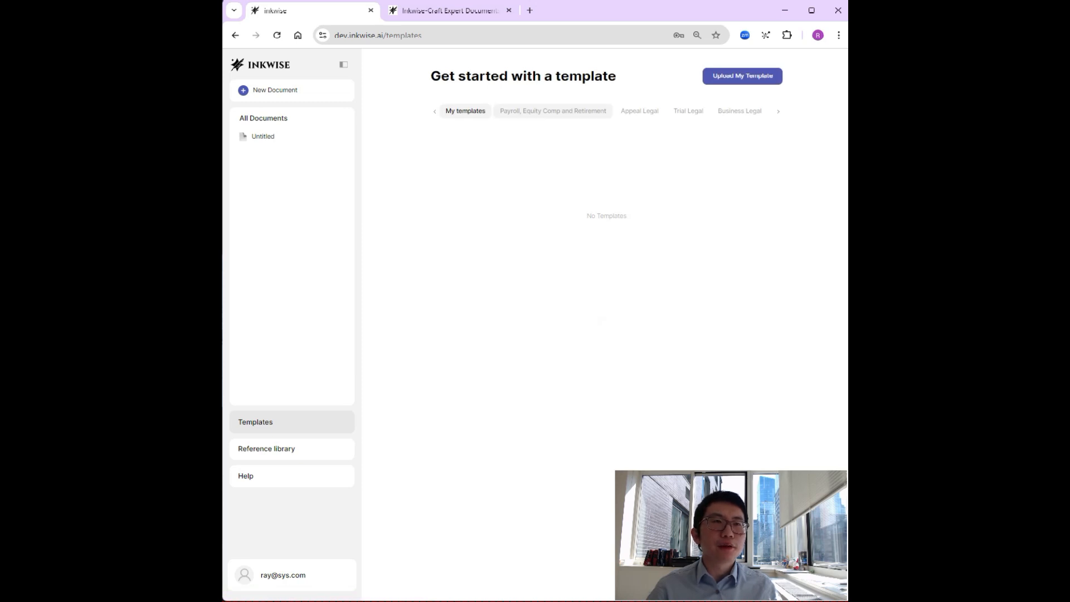
left_click(553, 111)
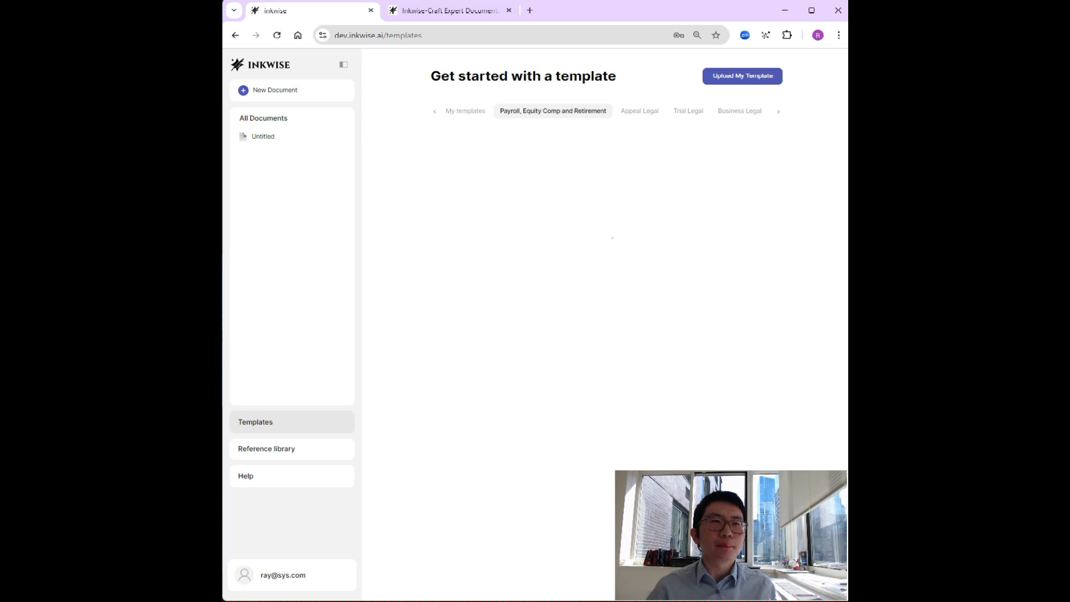
scroll(602, 324, "down", 13)
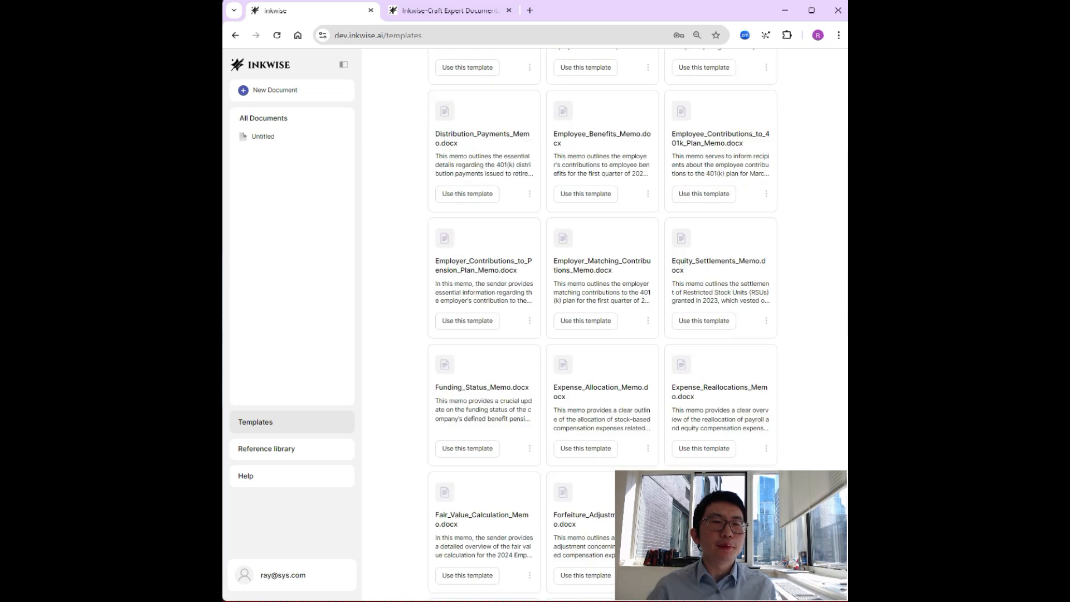
scroll(602, 324, "down", 5)
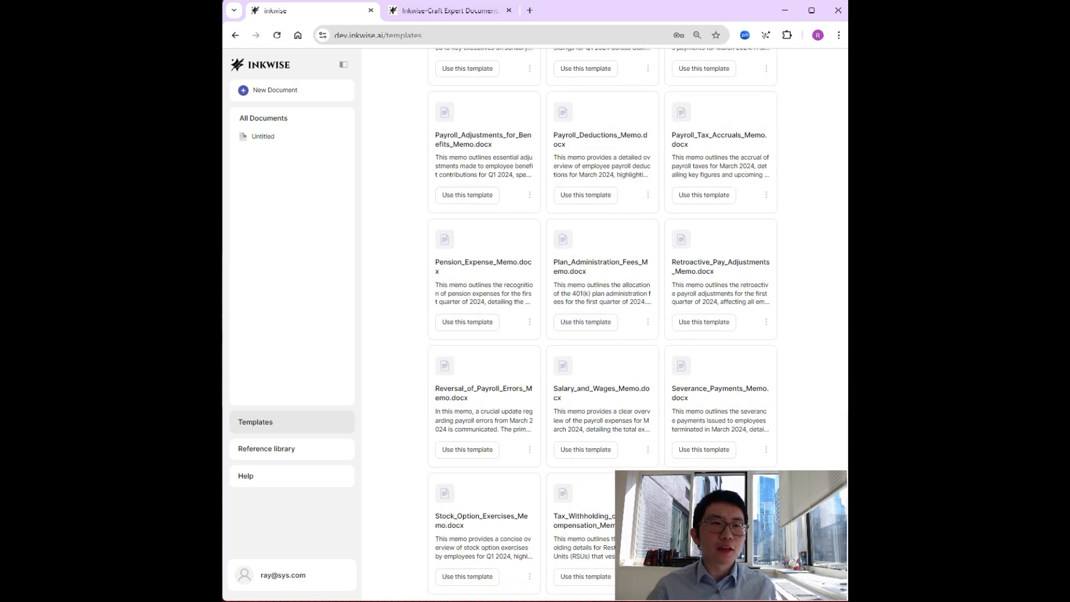
scroll(602, 323, "up", 18)
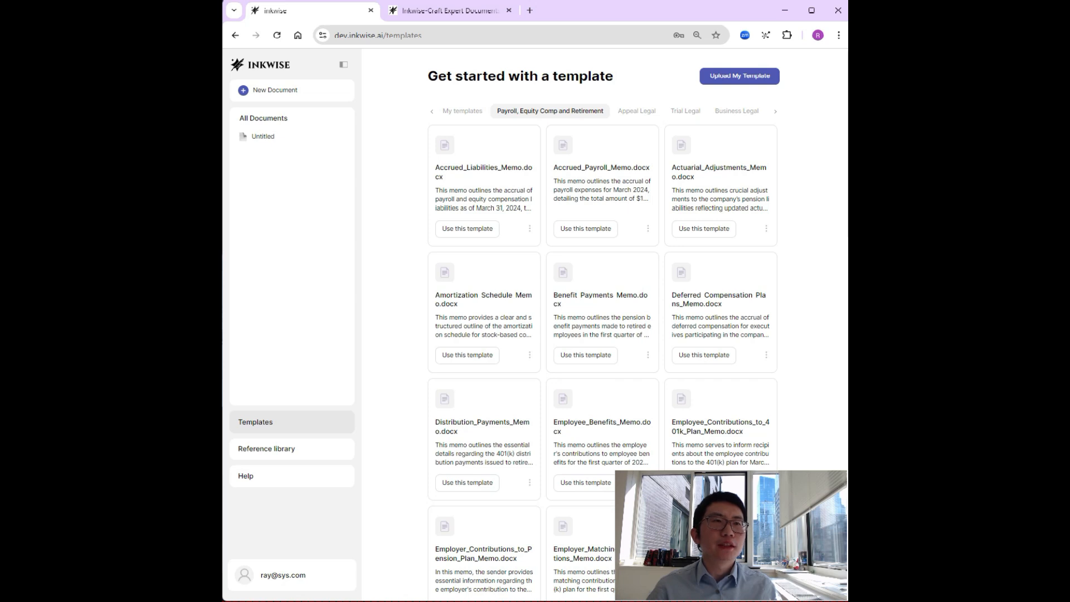
Step: Browse the templates in the Appeal Legal and Trial Legal categories
left_click(637, 111)
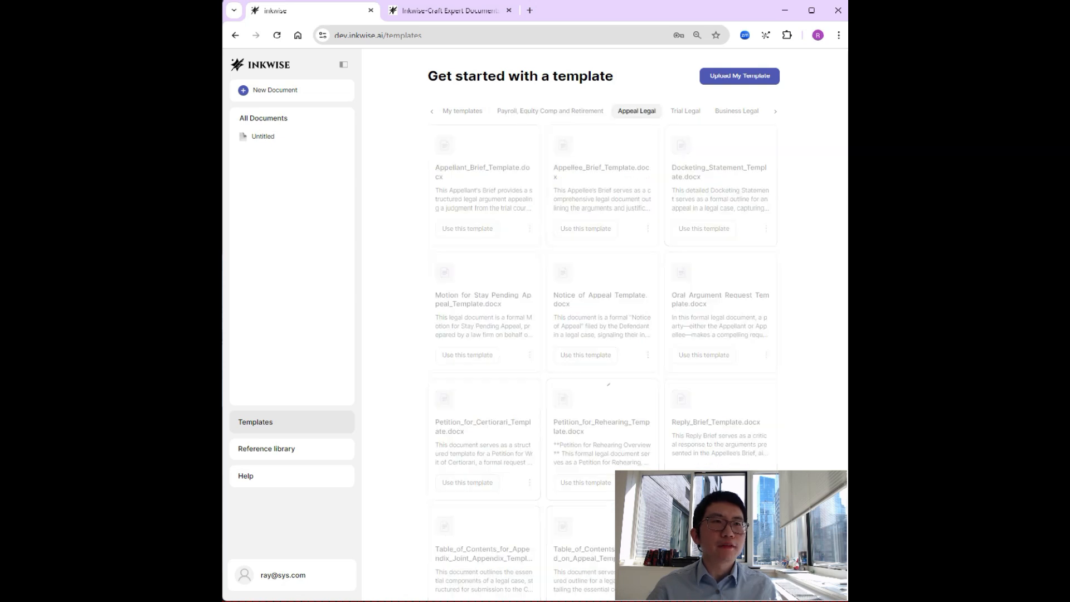
scroll(602, 323, "down", 2)
scroll(602, 323, "up", 1)
scroll(685, 111, "up", 1)
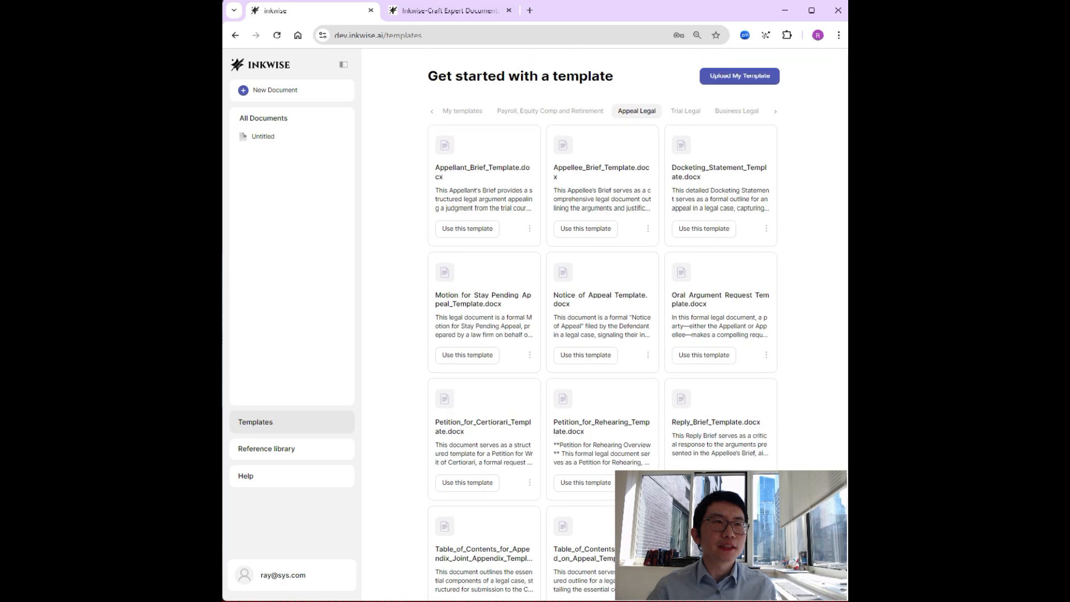
left_click(686, 111)
scroll(603, 323, "down", 10)
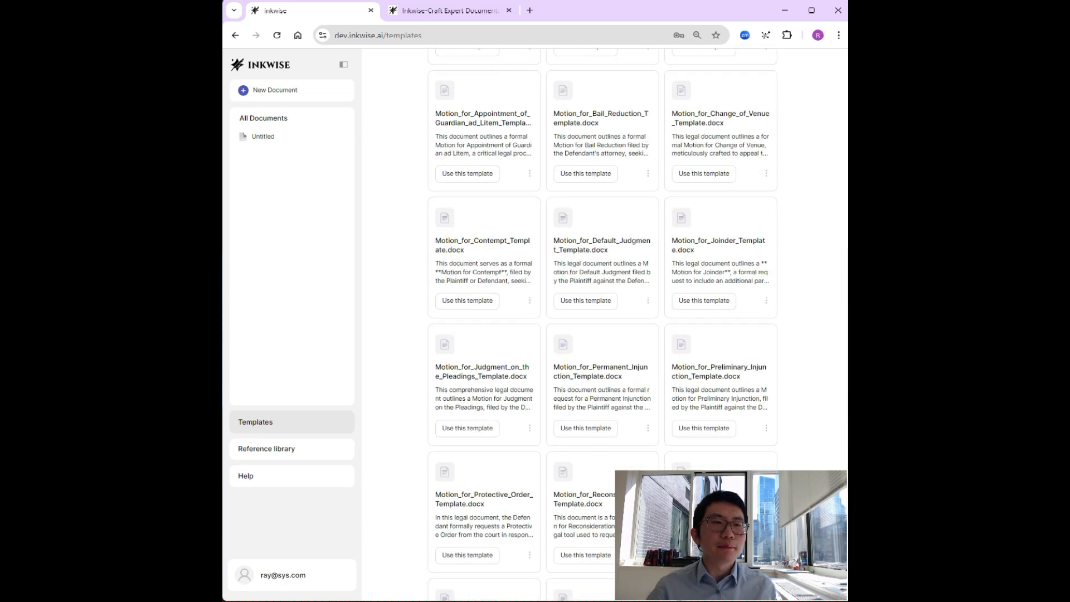
scroll(602, 324, "up", 10)
scroll(602, 323, "up", 1)
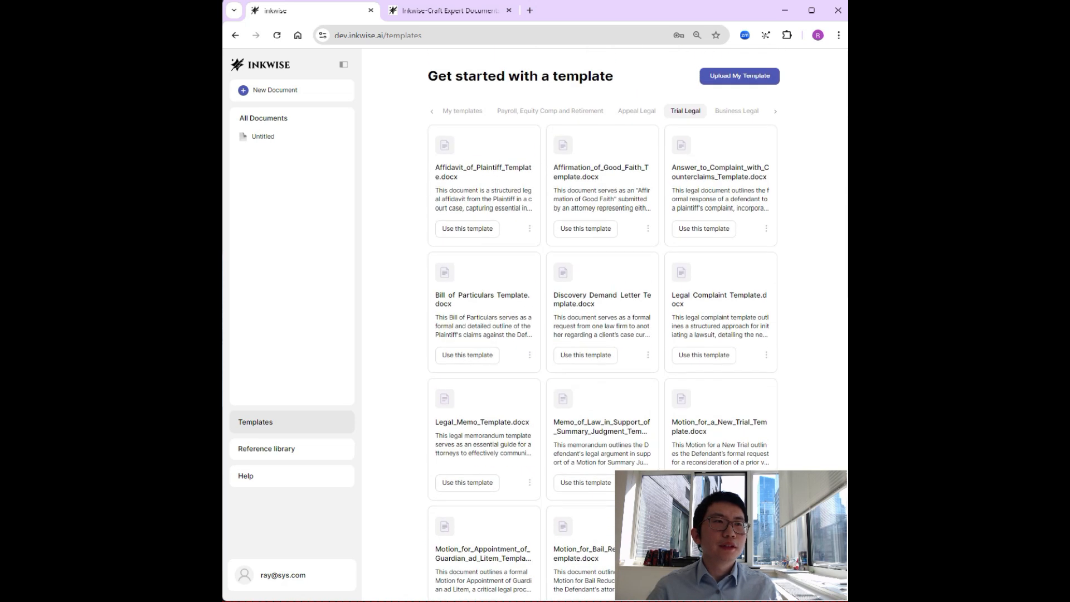
Step: Look through the full list of templates in the Business Legal category
left_click(737, 111)
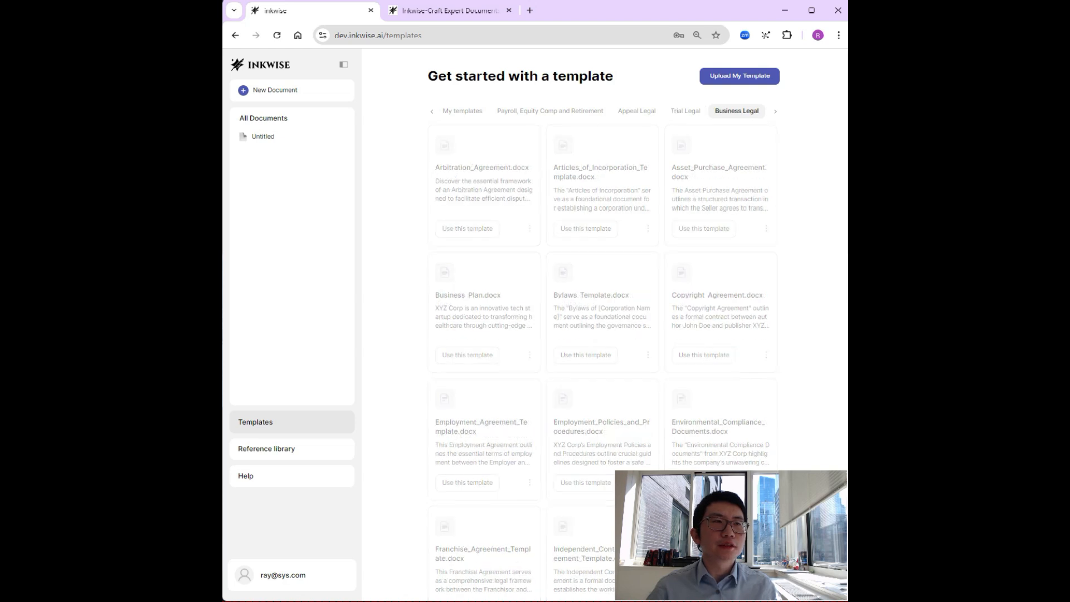
scroll(602, 323, "down", 10)
scroll(602, 324, "down", 6)
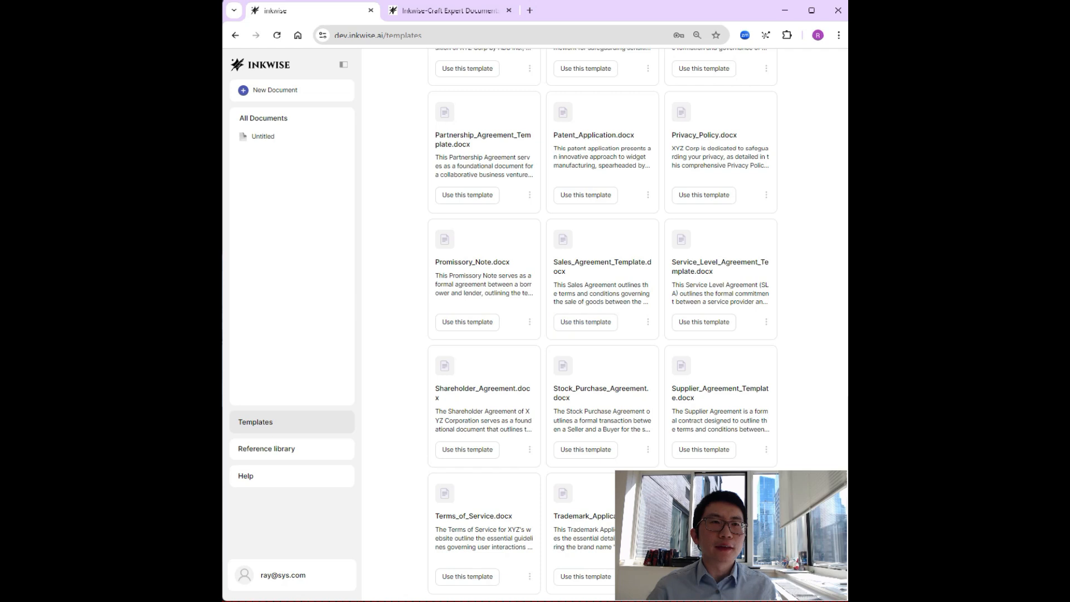
scroll(585, 321, "up", 16)
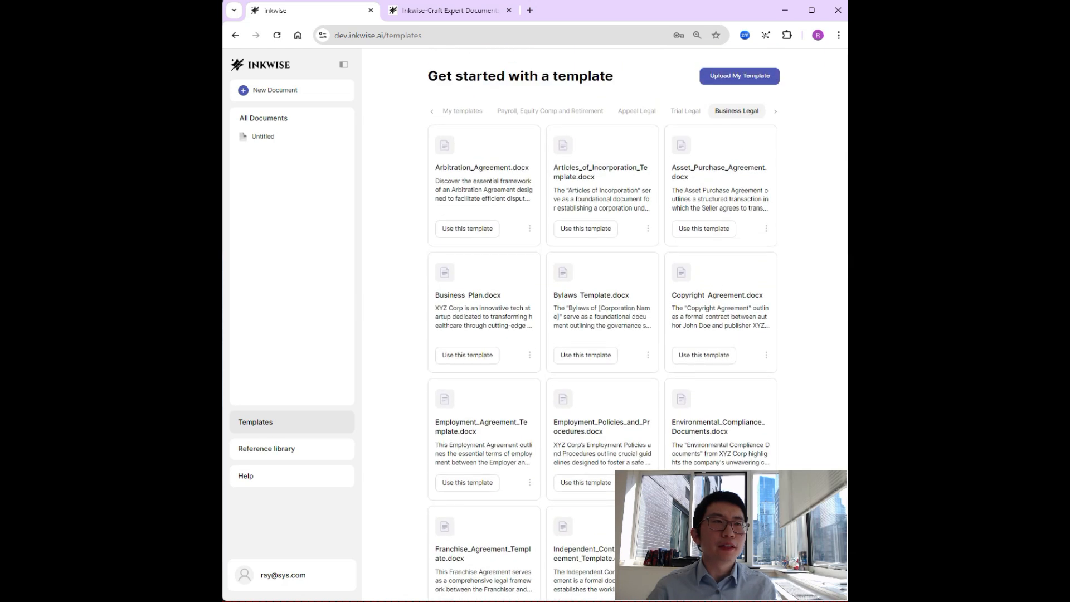
Step: View the Treasury, GL Accounting, Tax, and Hedge and Derivatives template categories in turn
left_click(776, 111)
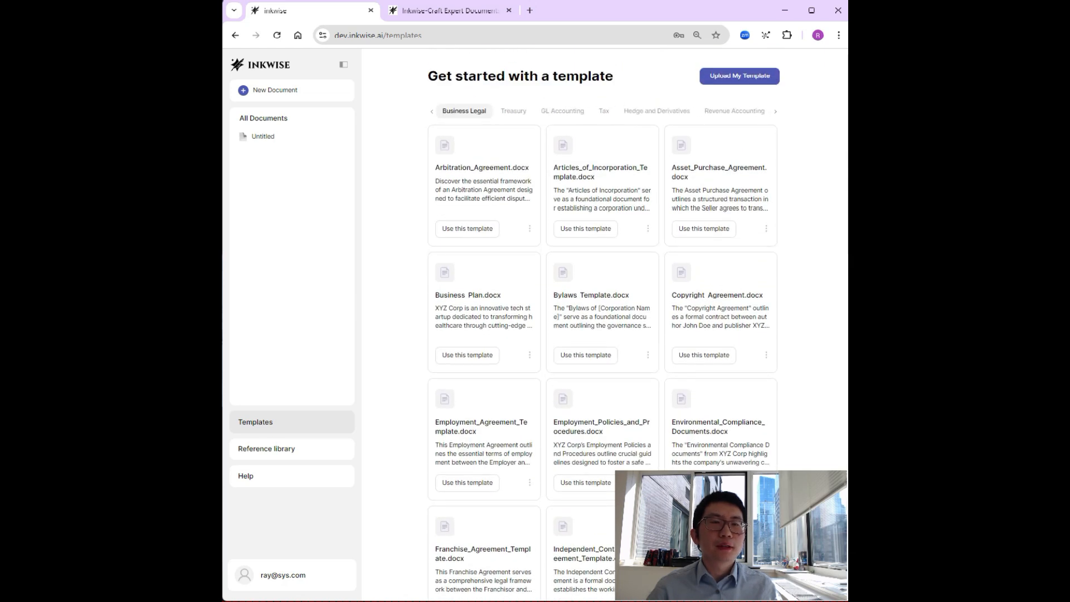
left_click(513, 111)
left_click(563, 111)
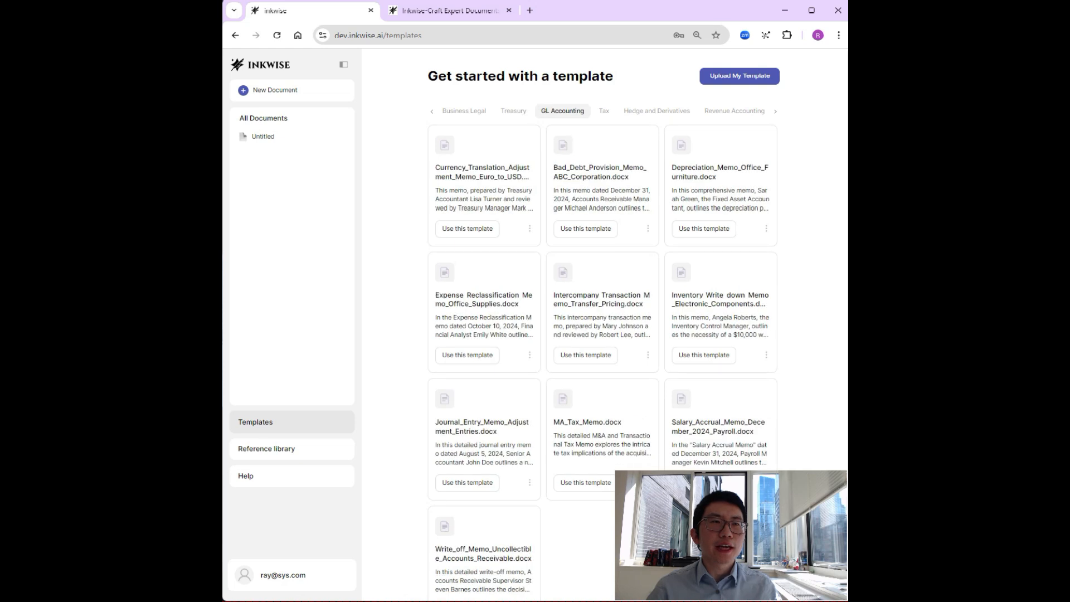
left_click(604, 111)
left_click(656, 111)
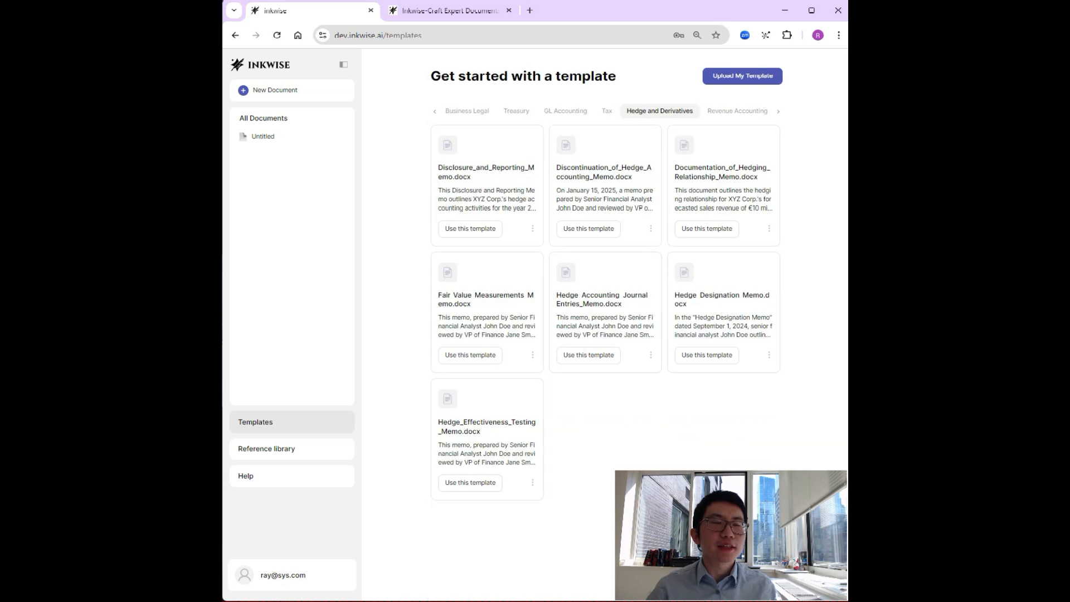
Step: Start a document from the Revenue Accounting template Contract_Review_Memo.docx and title it "Inkwise AI Contract Review"
left_click(738, 111)
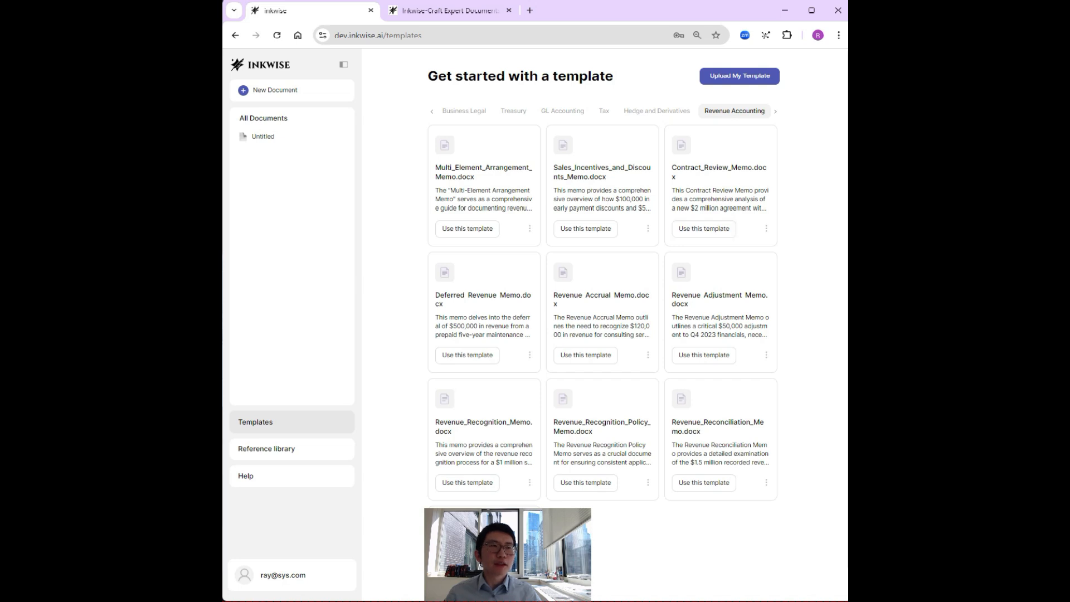
left_click(704, 229)
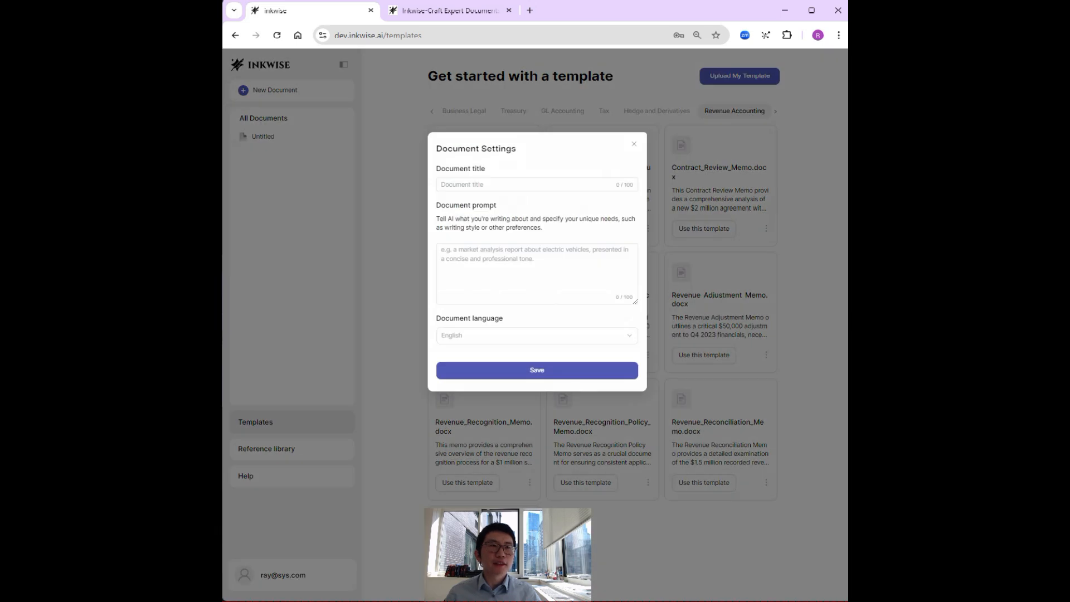
left_click(537, 184)
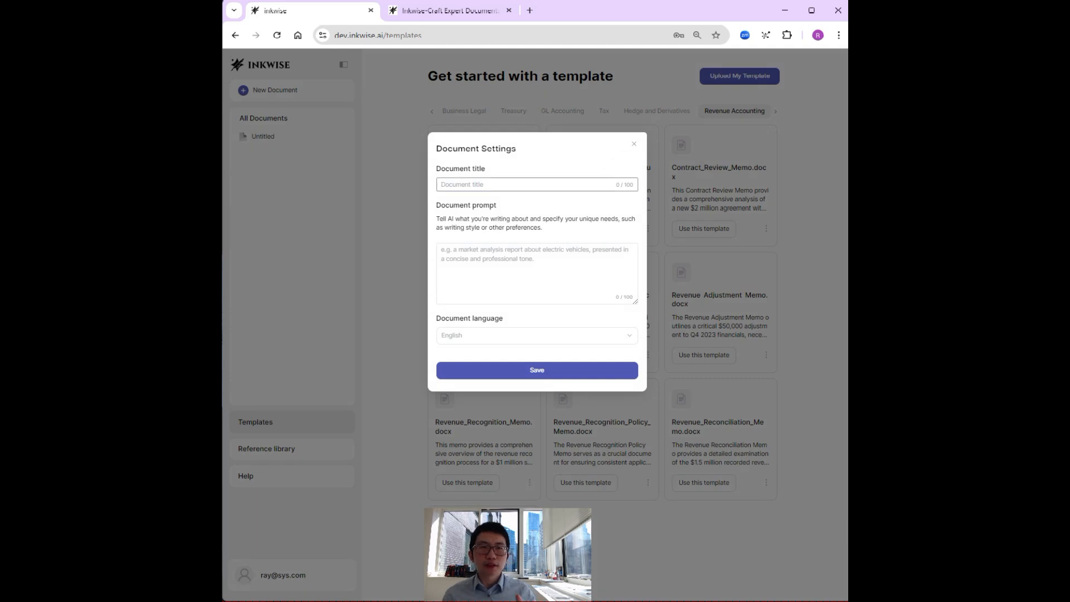
type("Inkwi")
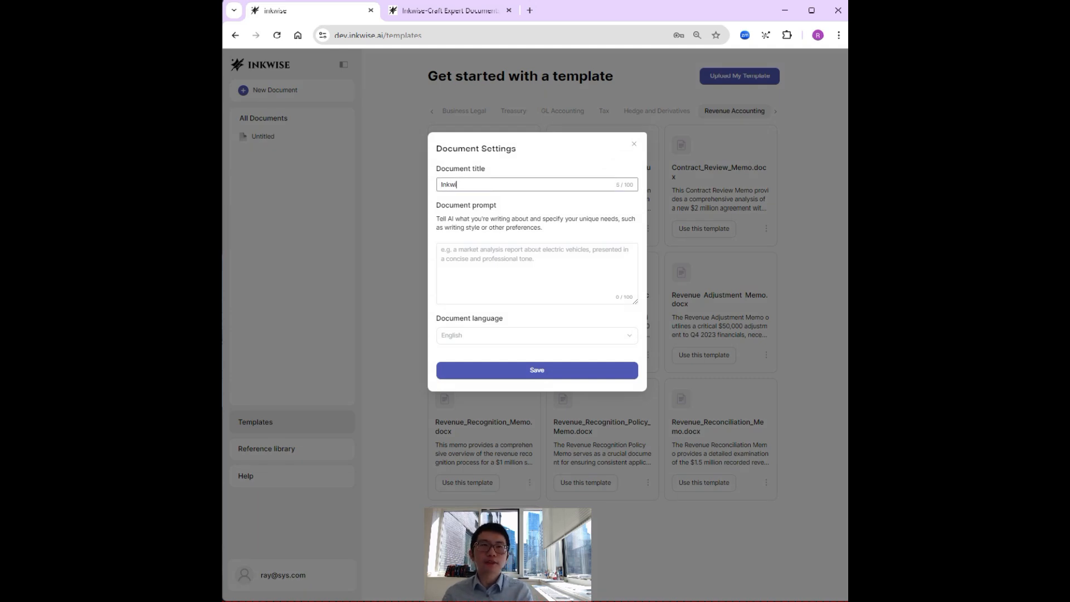
type("se AI Contract ")
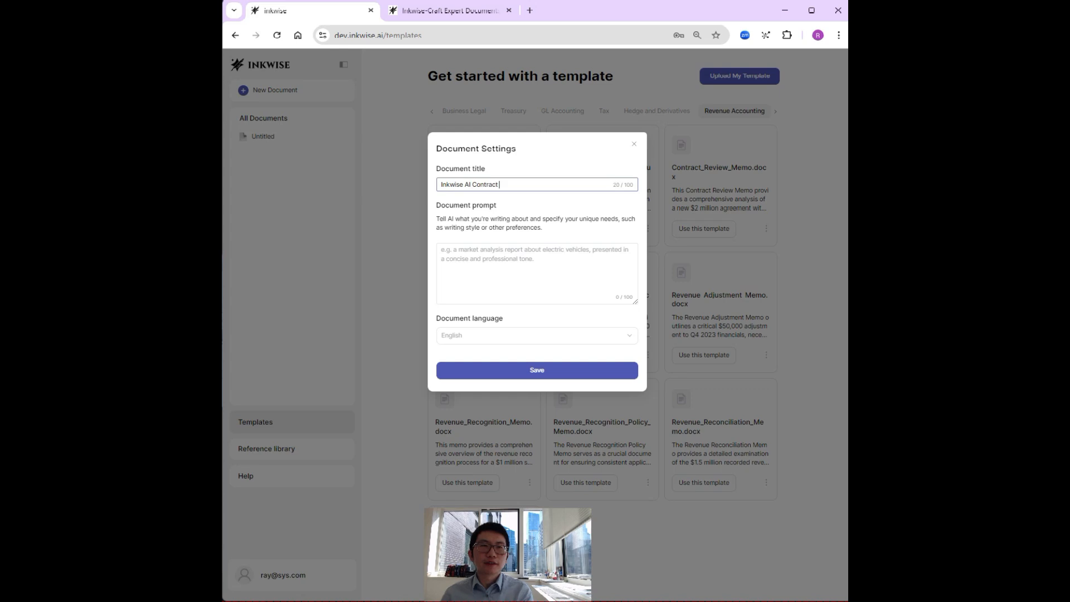
type("Review")
Step: Set the document prompt to "A technical revenue accounting memo in accordance with ASC 606 in a professional tone." and save the document settings
key("Tab")
type("A ")
type("t")
key("BackSpace")
type("technical reven")
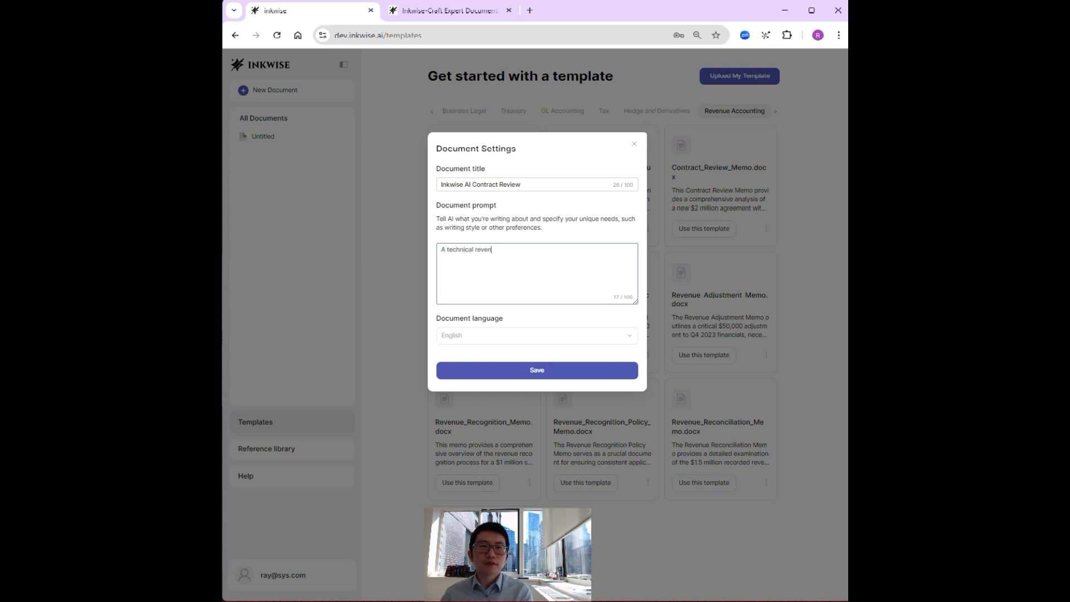
type("ue accounting memo in accorda")
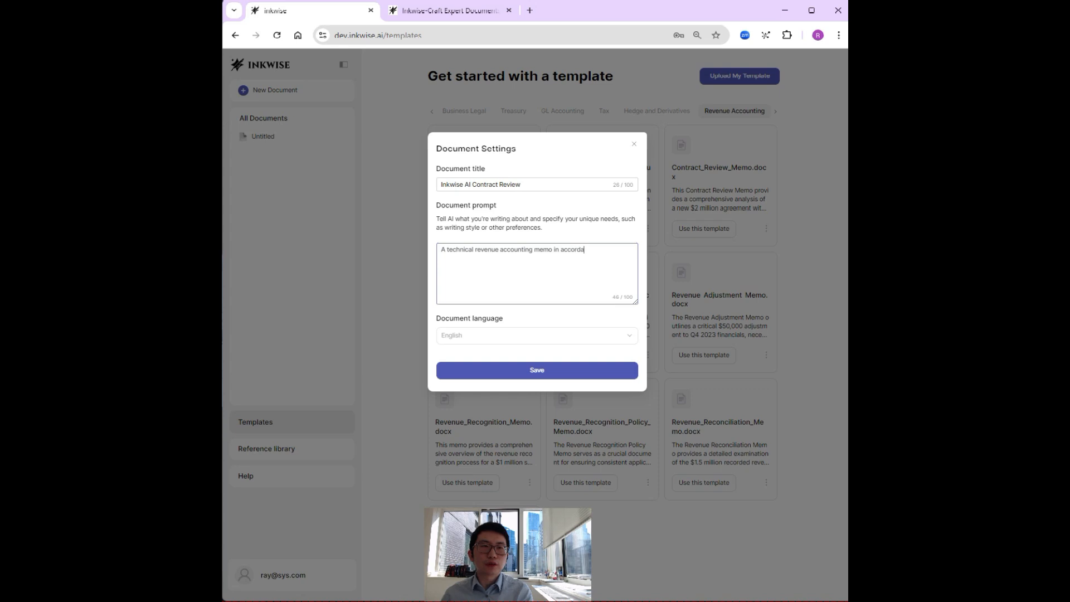
type("nce with ASC 606")
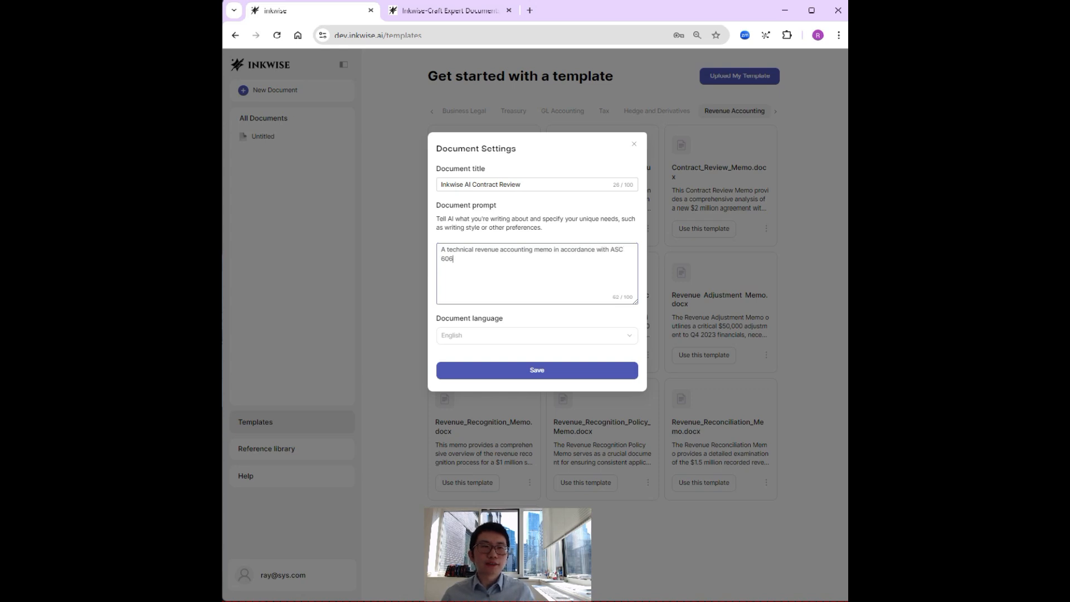
type(" in a professional tin")
key("BackSpace")
type("one.")
left_click(537, 371)
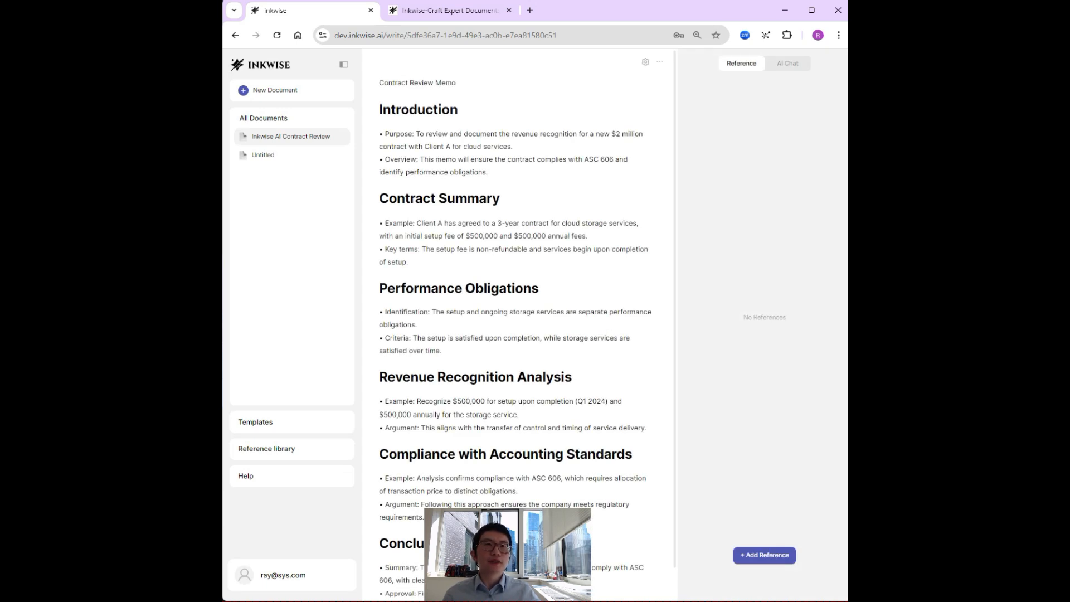
Step: Add the ASC 606 Guidance, Chipmunk Robotics Subscriptions Terms, Inkwise AI Sales Order Form and Inkwise SSP Documentation files as references to the memo
scroll(520, 324, "down", 1)
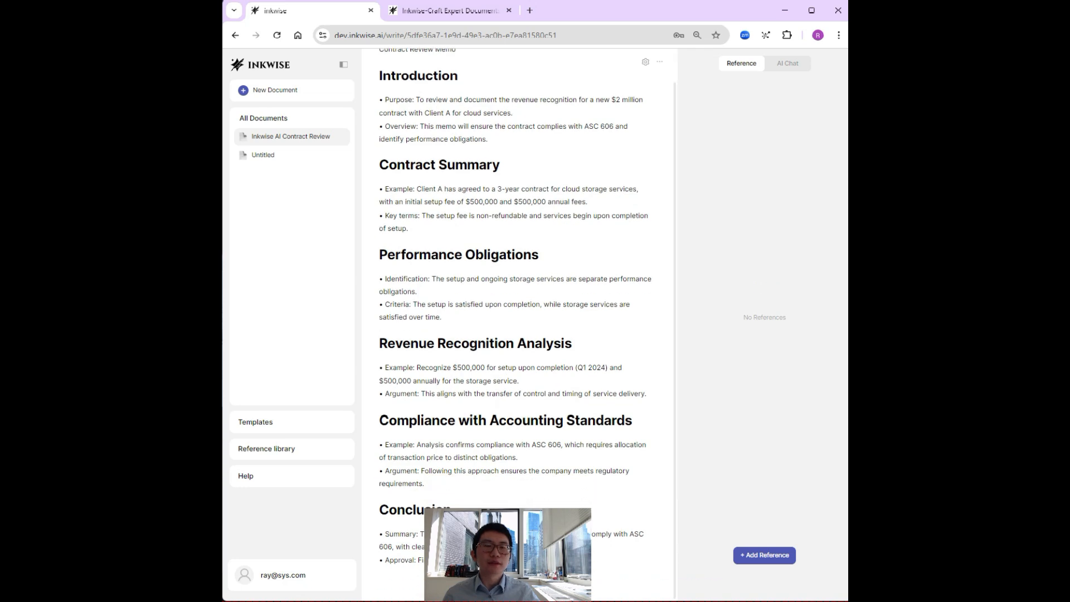
scroll(515, 312, "up", 1)
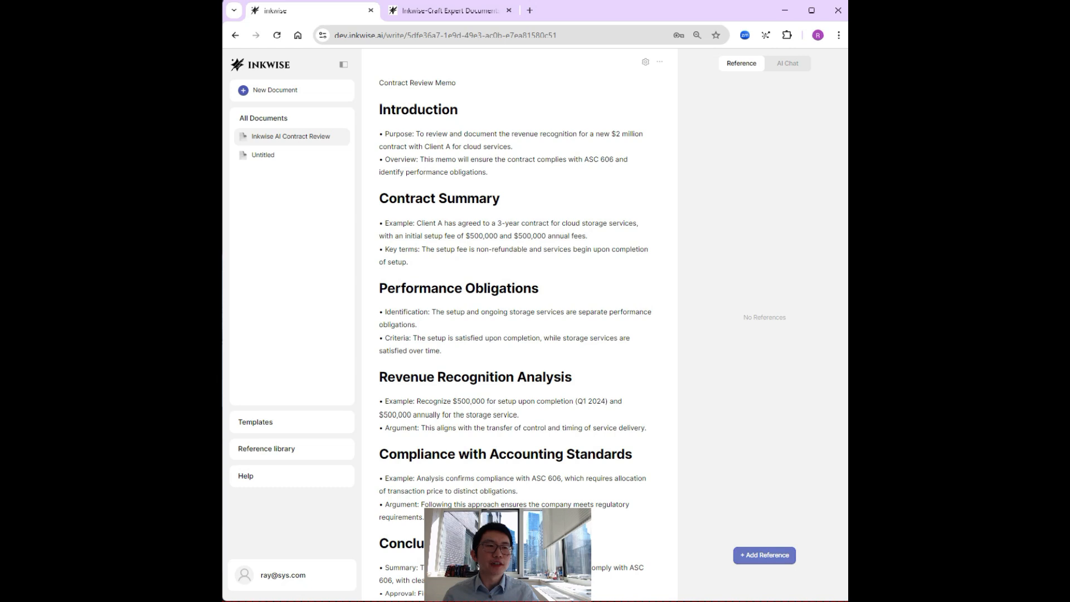
left_click(765, 555)
left_click(477, 175)
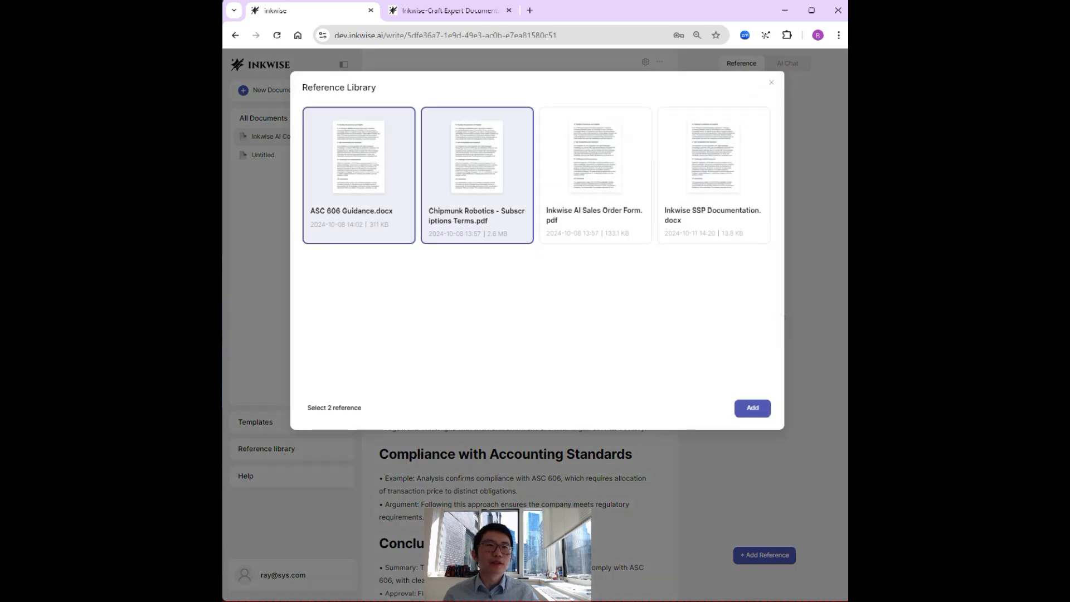
left_click(595, 175)
left_click(713, 175)
left_click(753, 408)
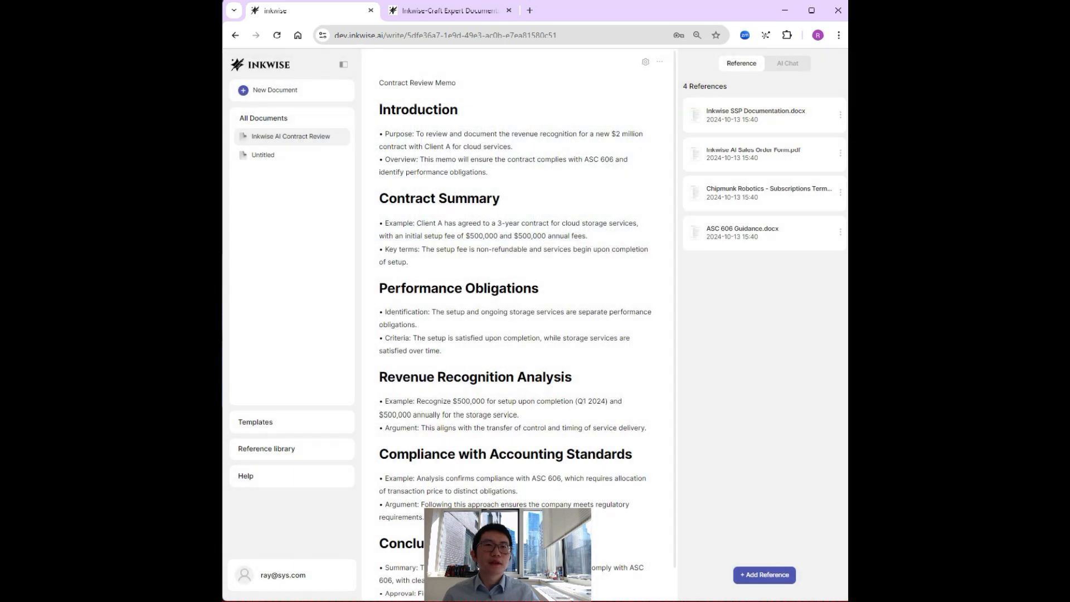
Step: Insert "Inkwise AI" before "Contract Review Memo" in the document's opening line
left_click(457, 83)
key("Left")
type("Inkwise AI")
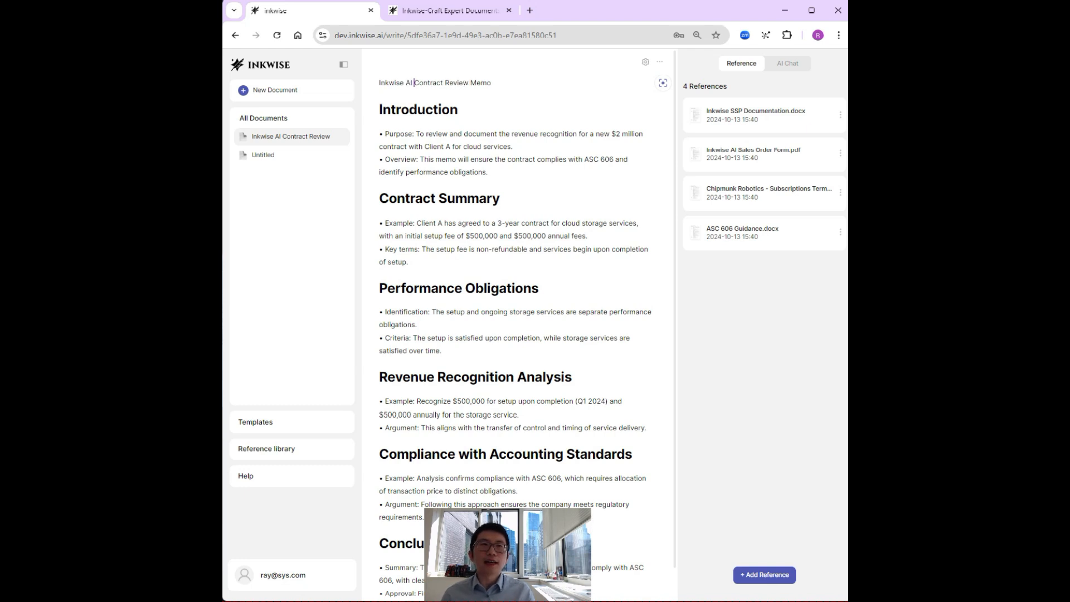
Step: Format the opening line "Inkwise AI Contract Review Memo" as a heading and place the cursor at the end of the Introduction text
triple_click(416, 82)
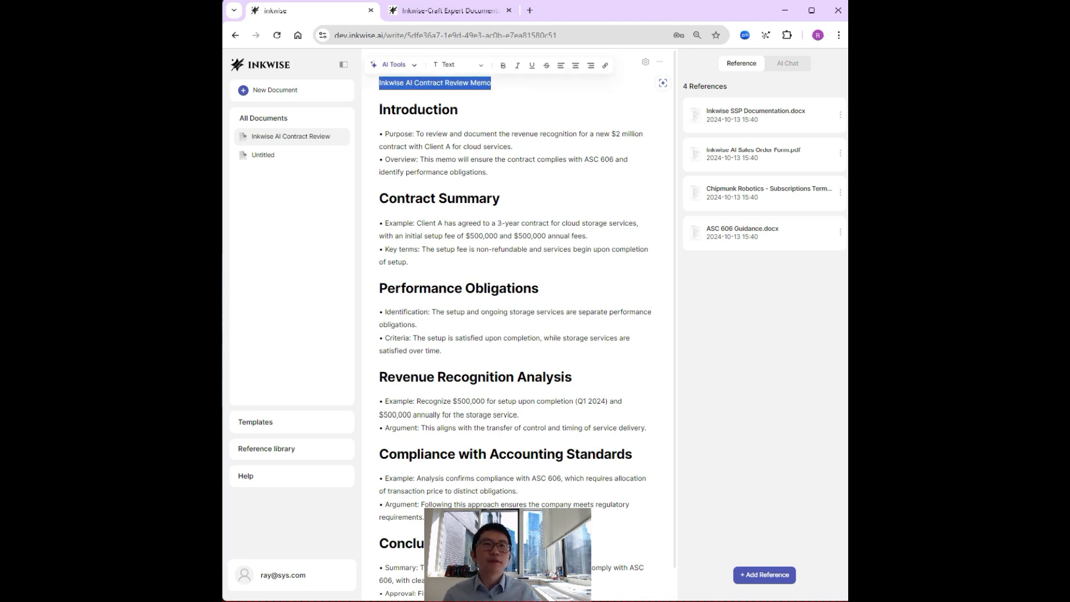
left_click(459, 65)
left_click(455, 102)
left_click(467, 109)
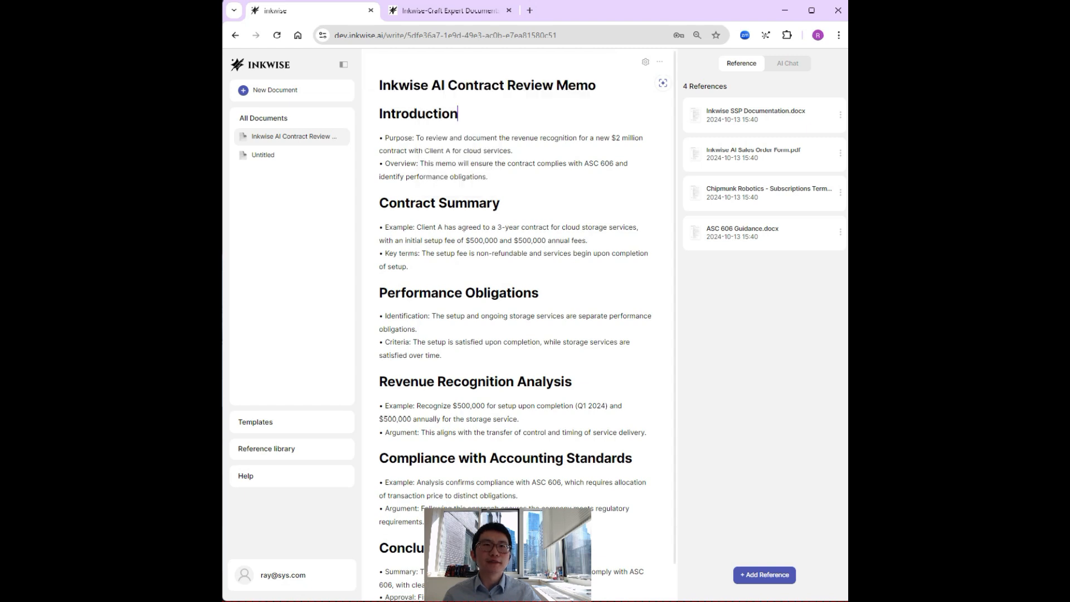
left_click(488, 177)
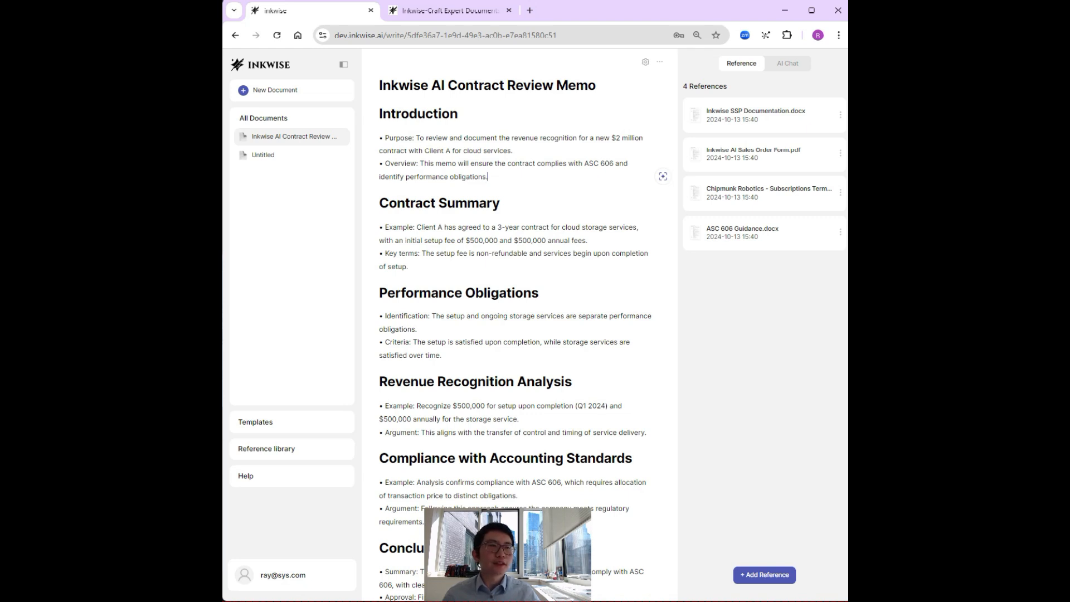
Step: Review the subscription, fee, SLA and professional services terms in the Inkwise AI Sales Order Form reference, and return to the memo
left_click(754, 150)
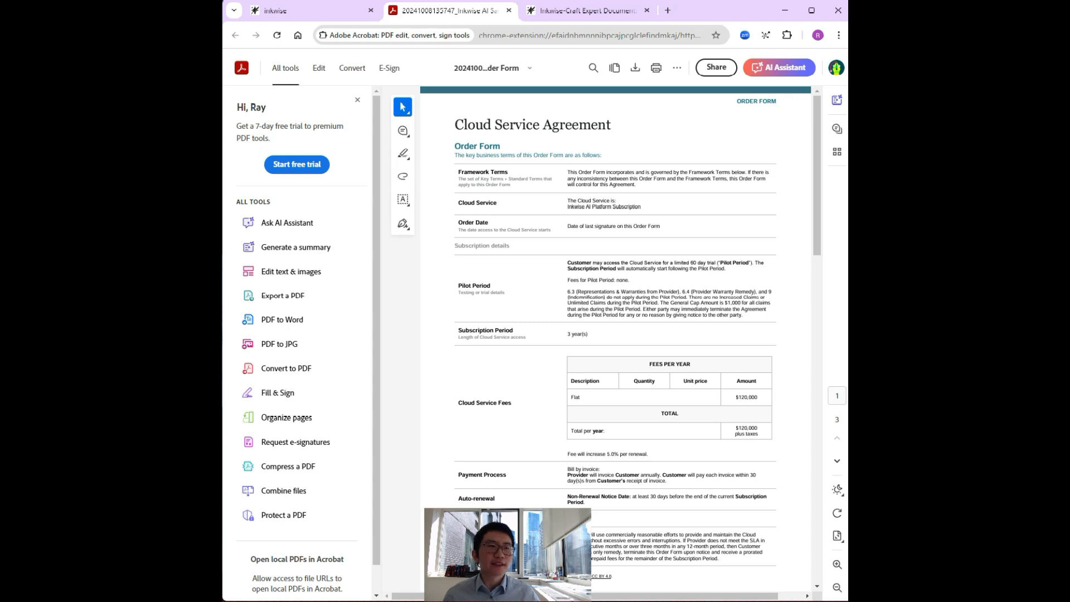
scroll(616, 321, "down", 6)
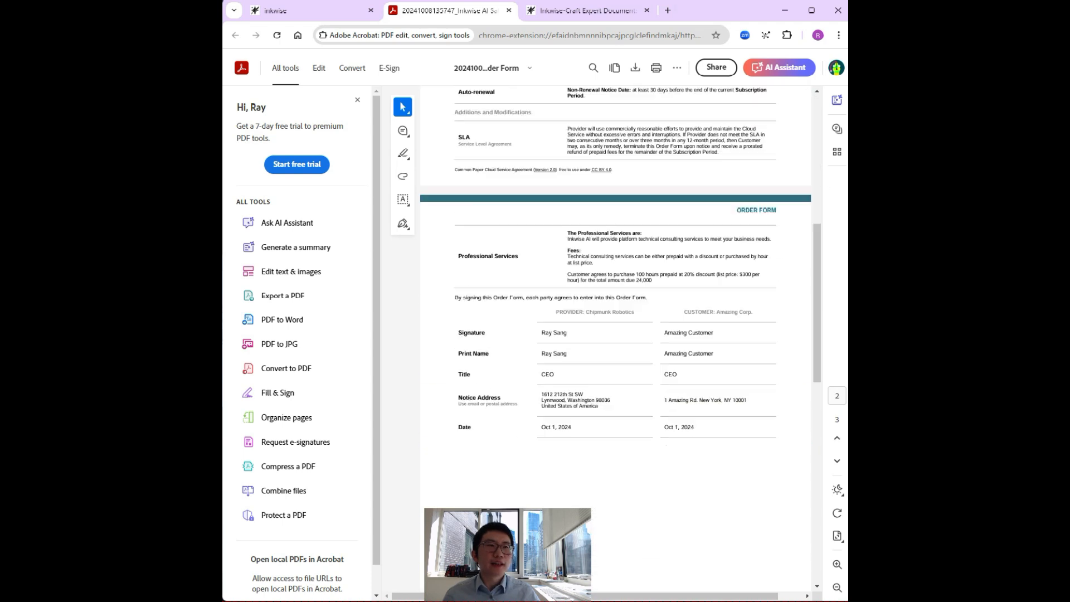
scroll(615, 320, "up", 1)
scroll(615, 334, "up", 2)
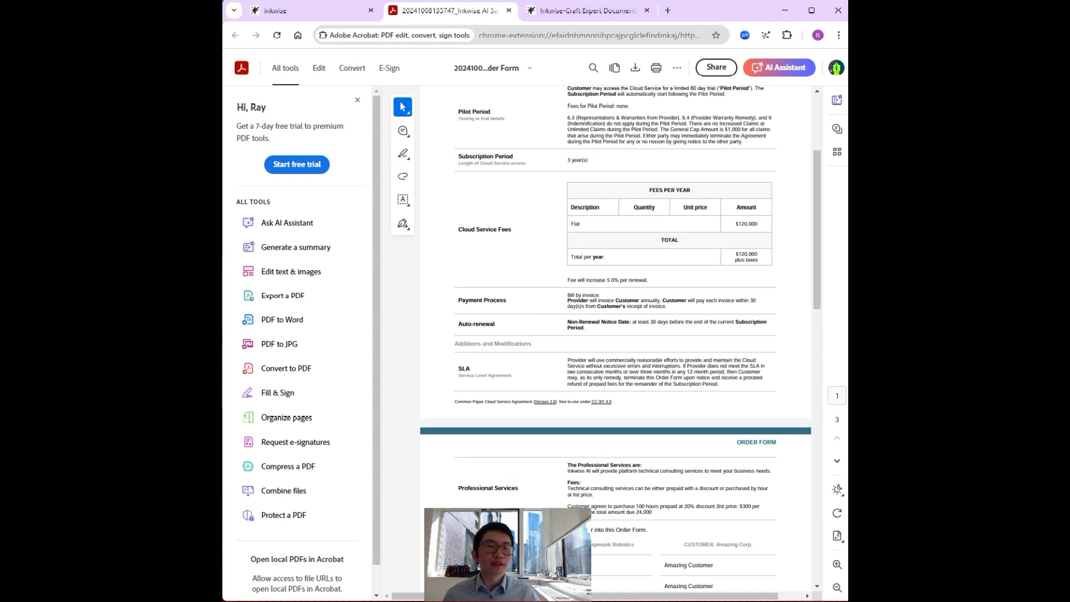
scroll(615, 334, "down", 4)
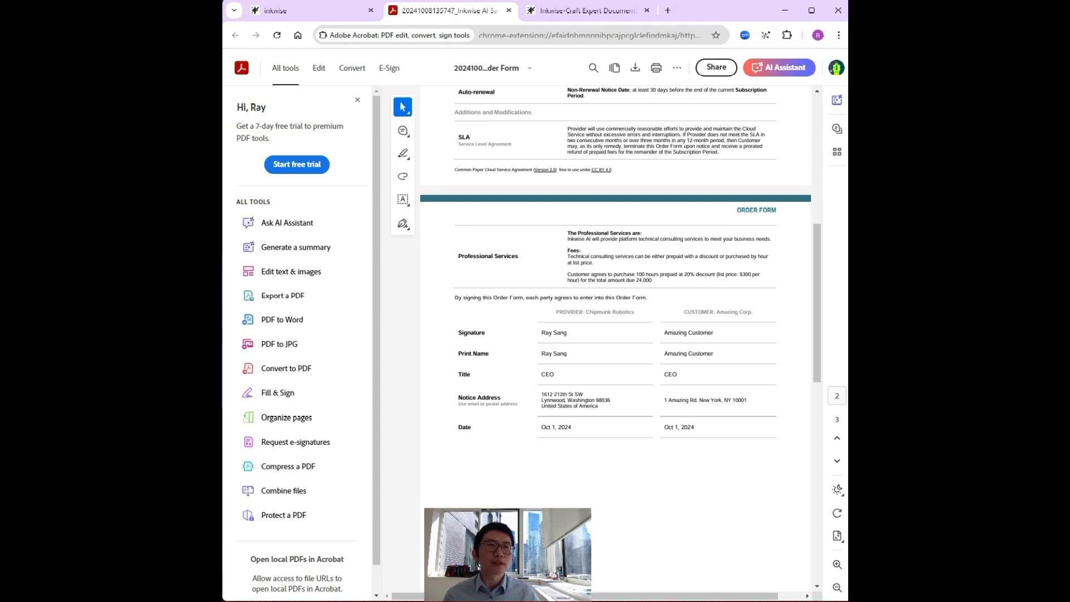
left_click(306, 10)
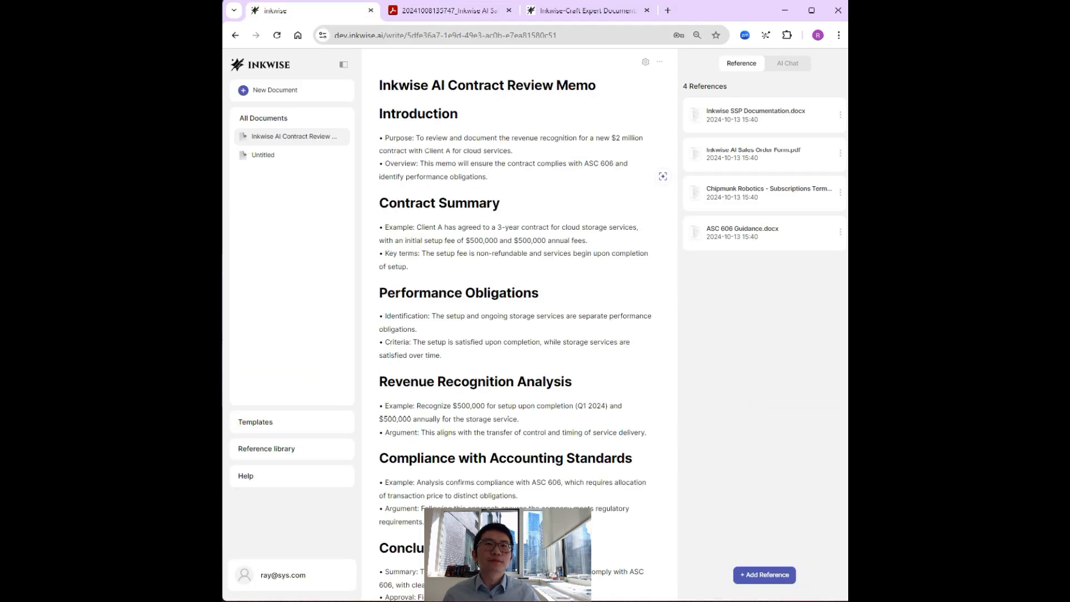
Step: Delete the placeholder bullets under Introduction and start an AI prompt there with the Inkwise AI Sales Order Form as its reference
left_click_drag(488, 178, 379, 138)
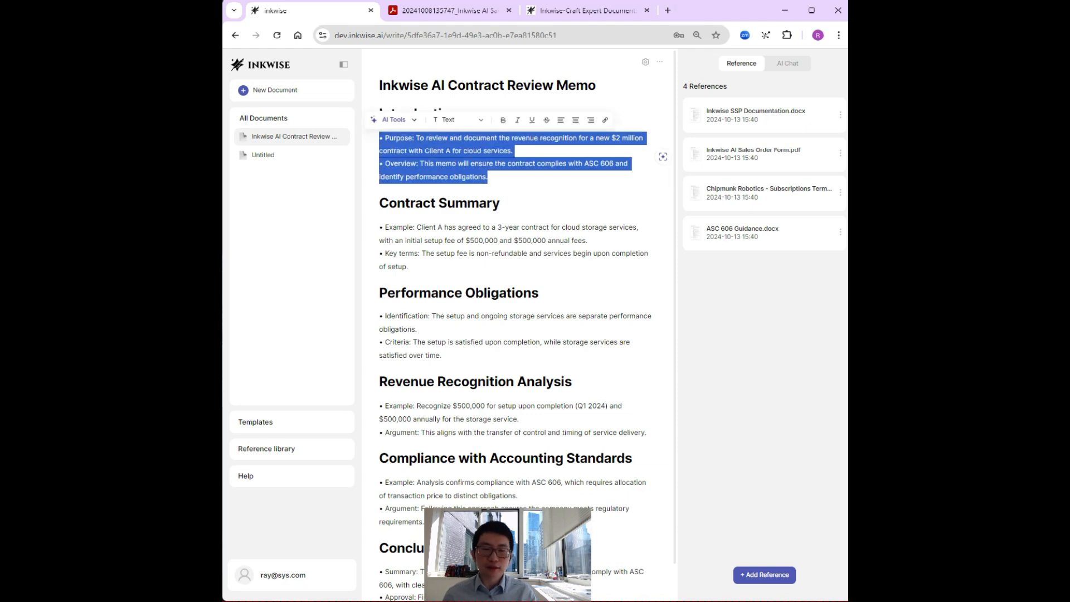
key("BackSpace")
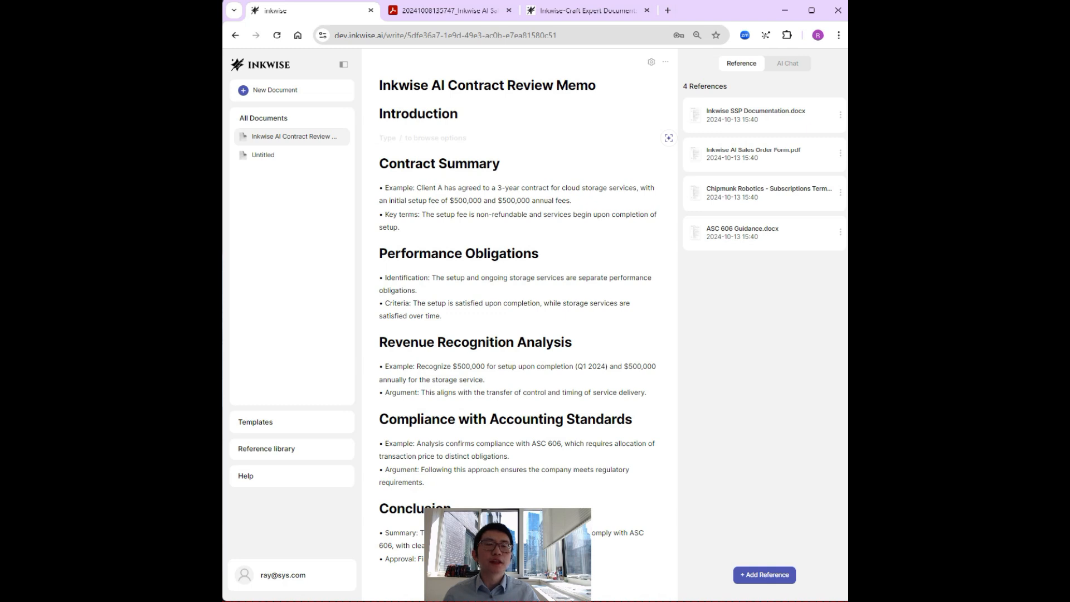
key("slash")
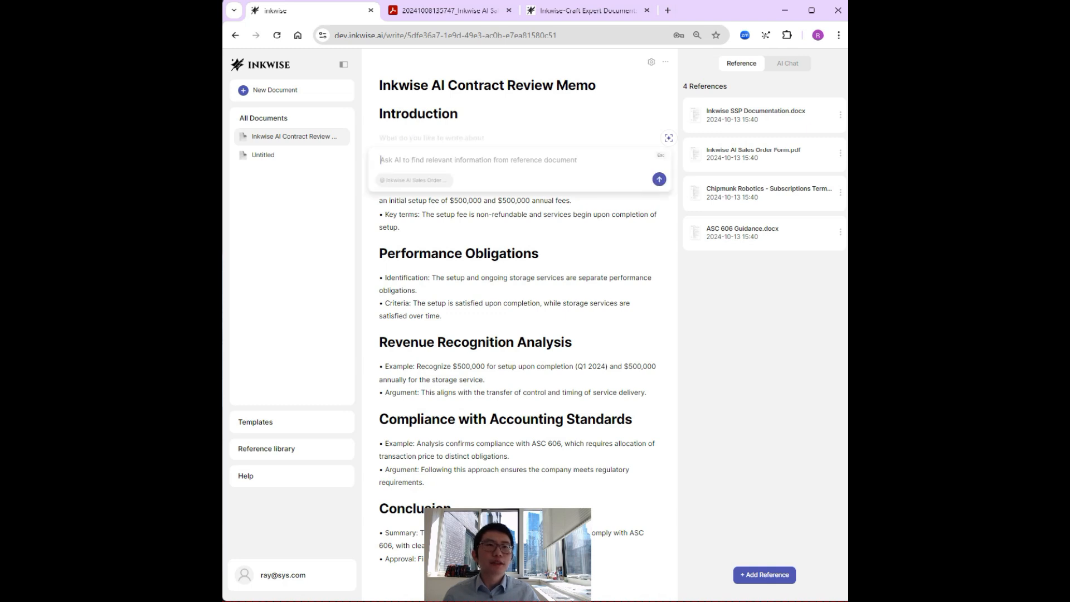
left_click(414, 180)
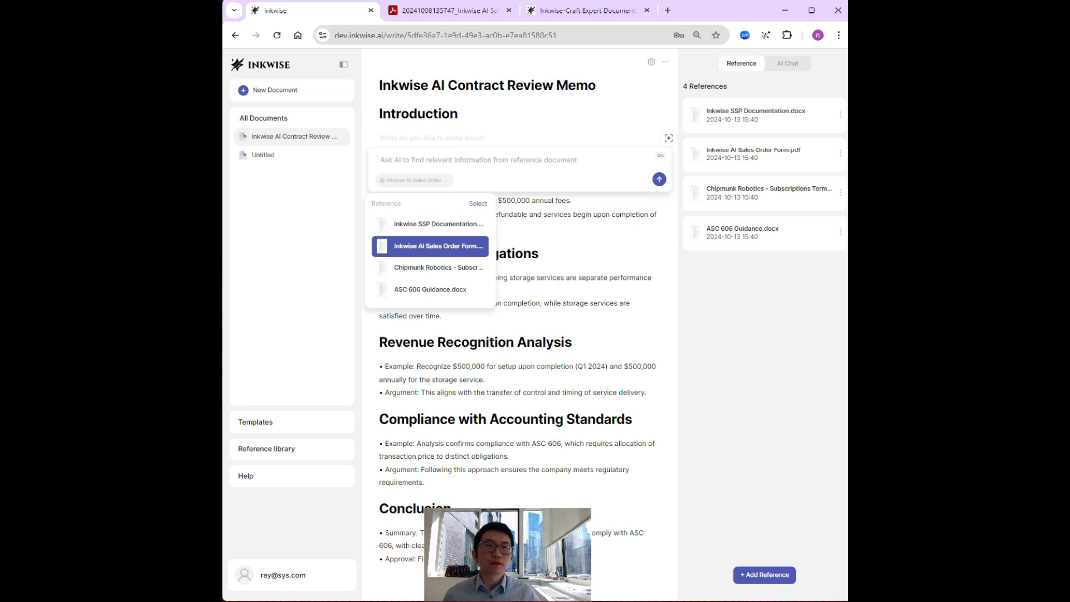
left_click(478, 204)
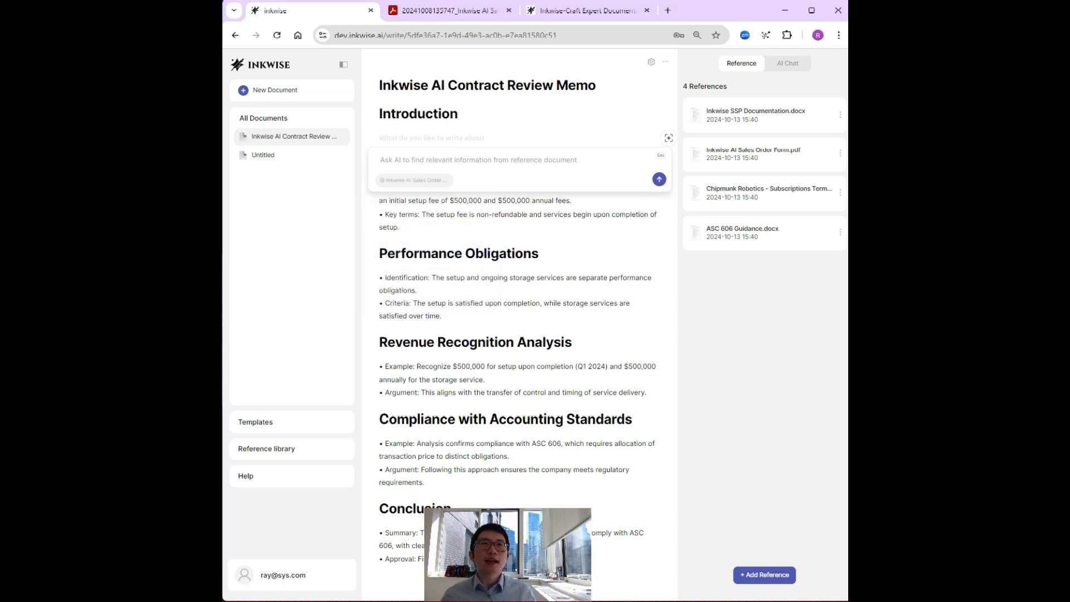
Step: Have the AI write the memo's purpose and a Contract Overview summarizing the Inkwise Cloud Service Fees, 100 prepaid professional services hours, SLA and payment terms
type("Write a ")
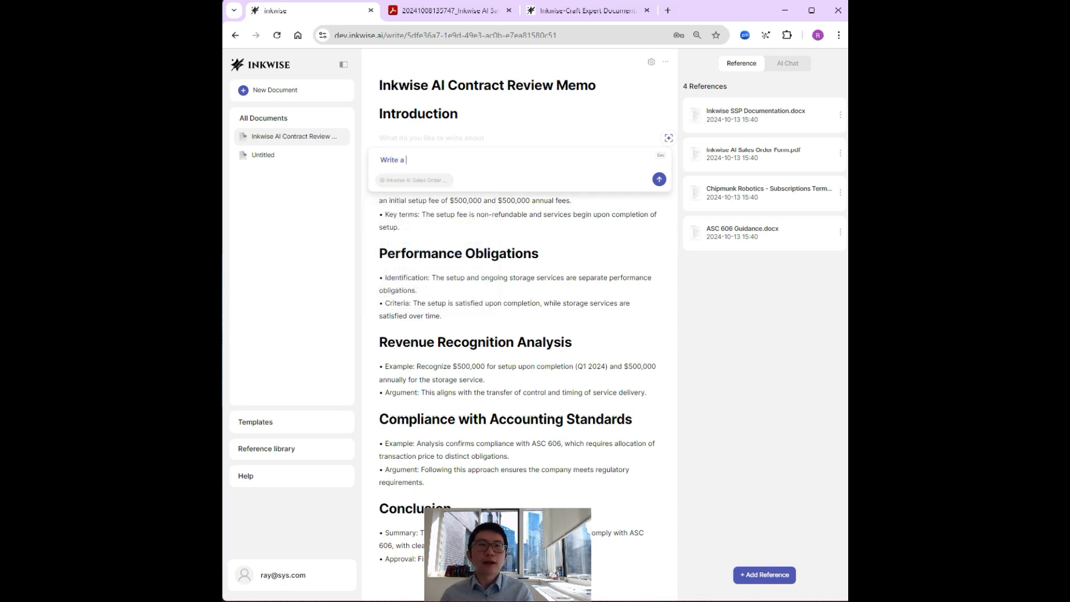
type("Purpose ")
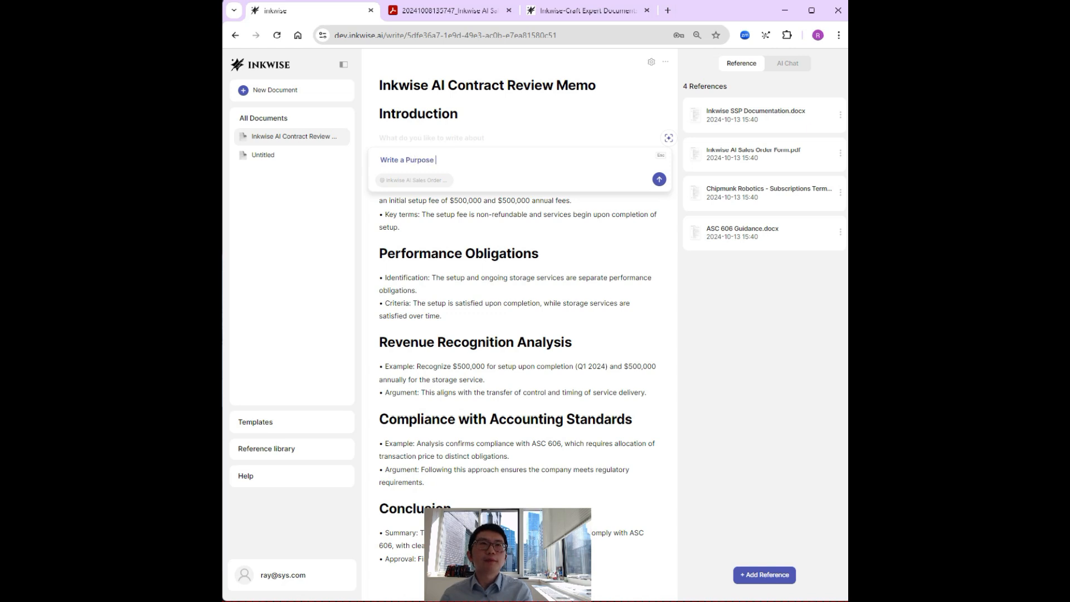
type("of this ASC 60")
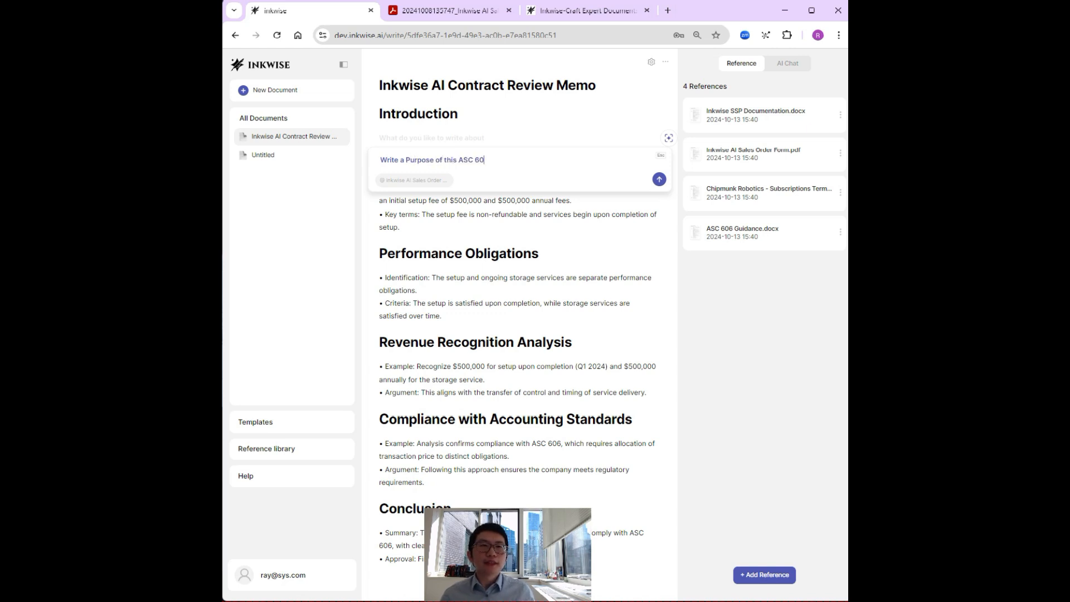
type("6 contrac")
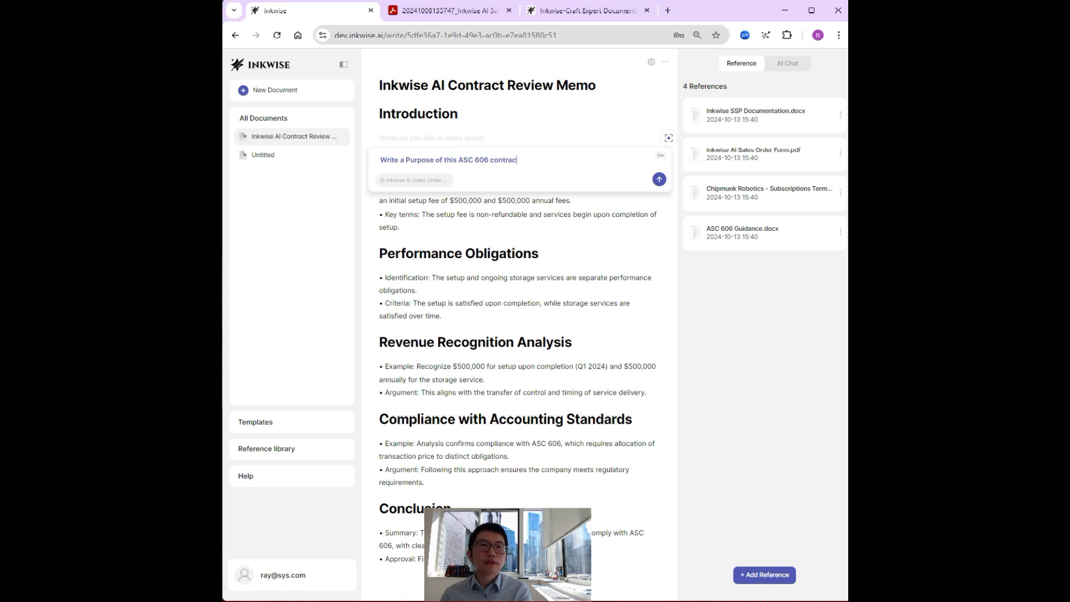
type("t review memo and t")
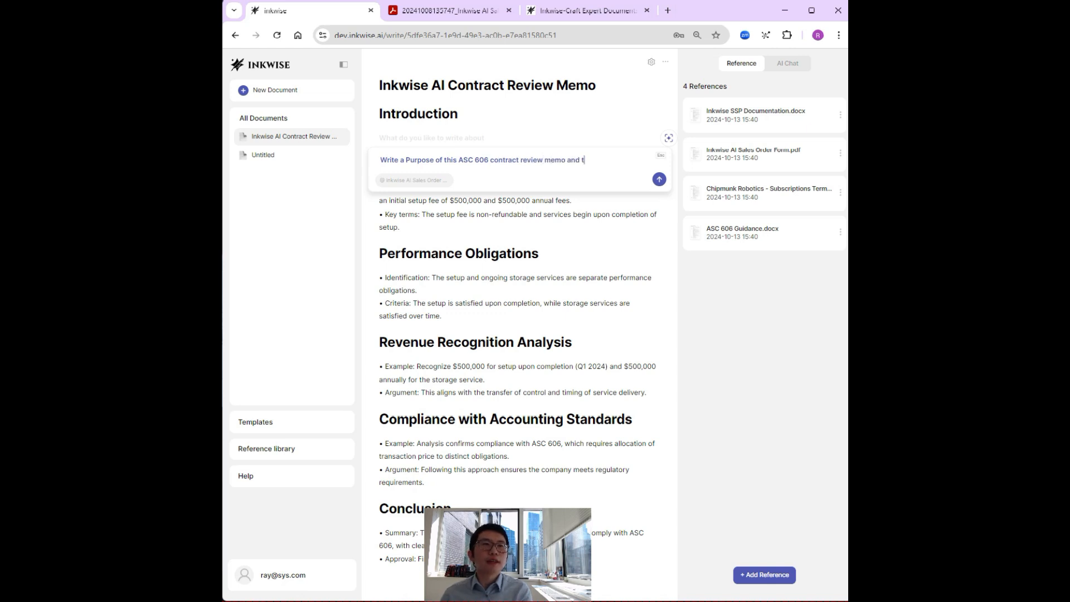
type("he Contact")
key("BackSpace")
key("BackSpace")
type("ract Overvi")
type("ew by sum")
type("marizing")
type(" the")
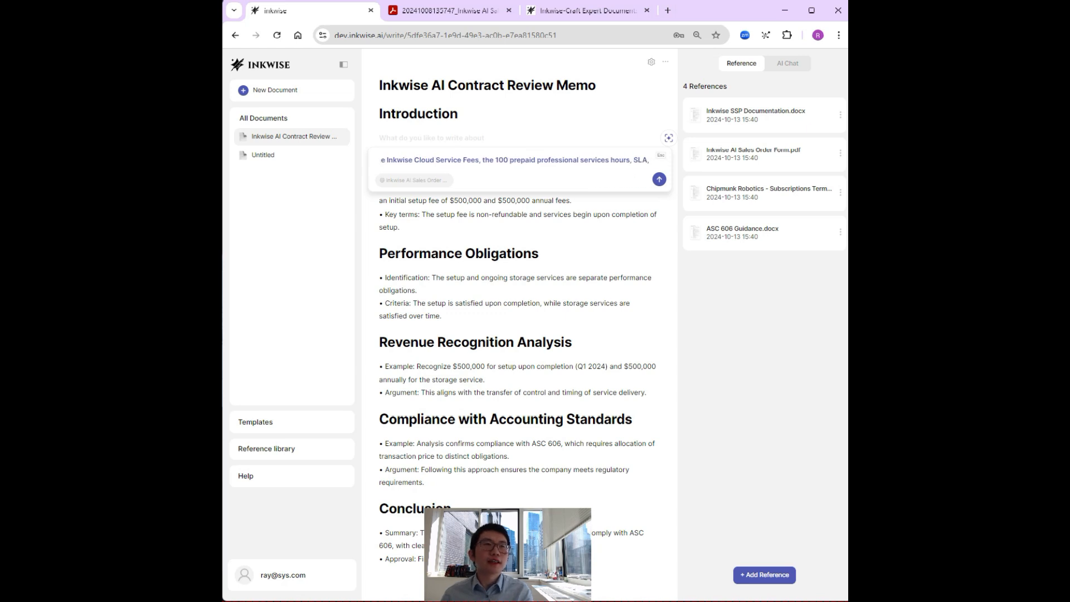
key("BackSpace")
type("t")
key("BackSpace")
key("BackSpace")
type("nt terms in the contract.")
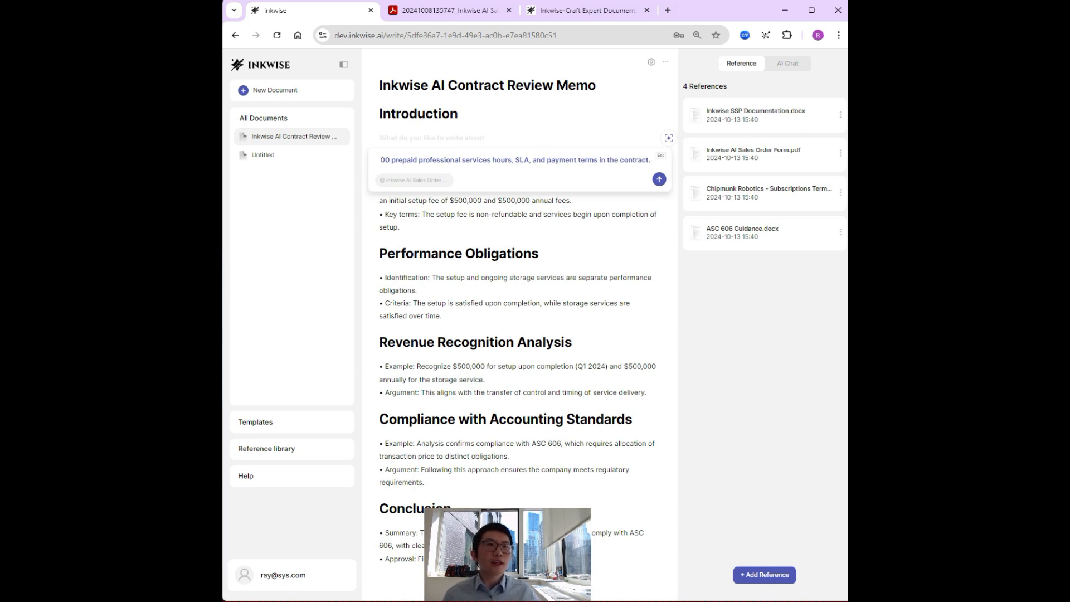
key("Return")
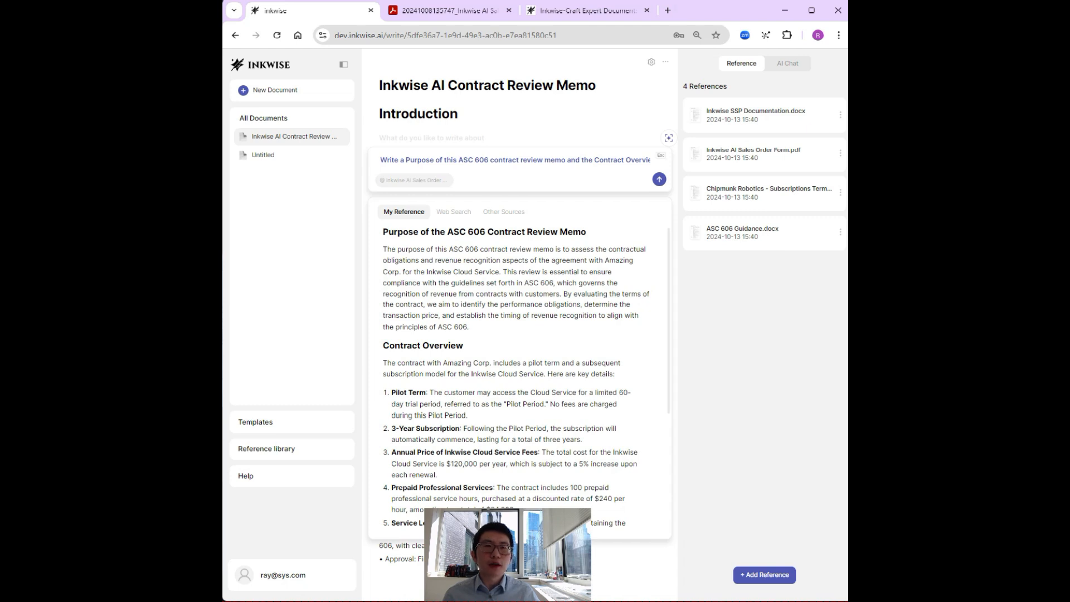
Step: Read through the generated purpose and contract overview and add them to the document under Introduction
scroll(527, 377, "down", 1)
scroll(527, 377, "up", 1)
scroll(526, 377, "down", 2)
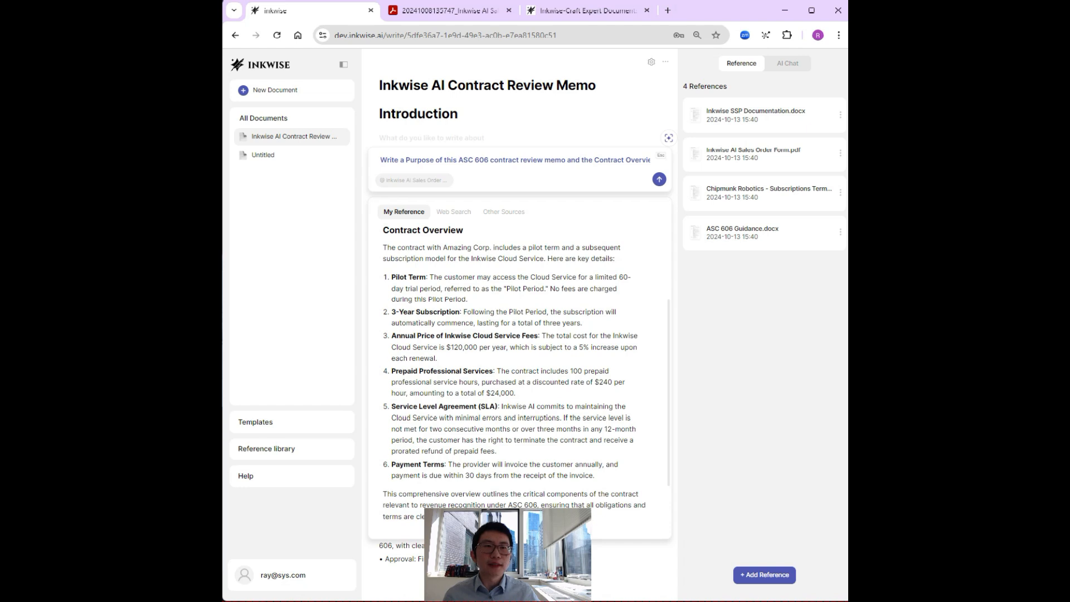
scroll(525, 378, "down", 1)
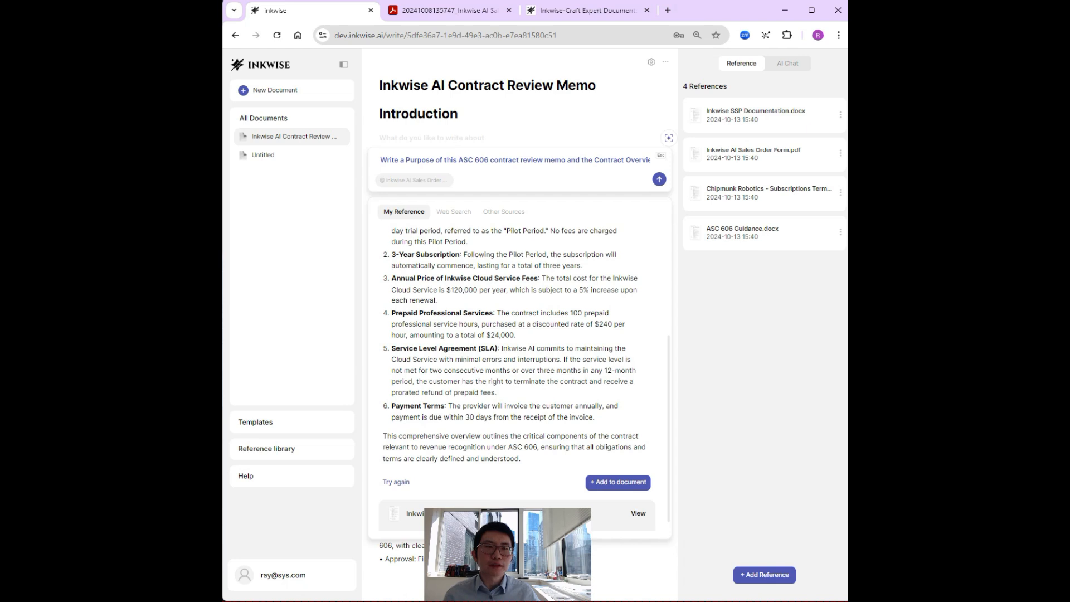
scroll(520, 368, "down", 1)
scroll(519, 368, "up", 4)
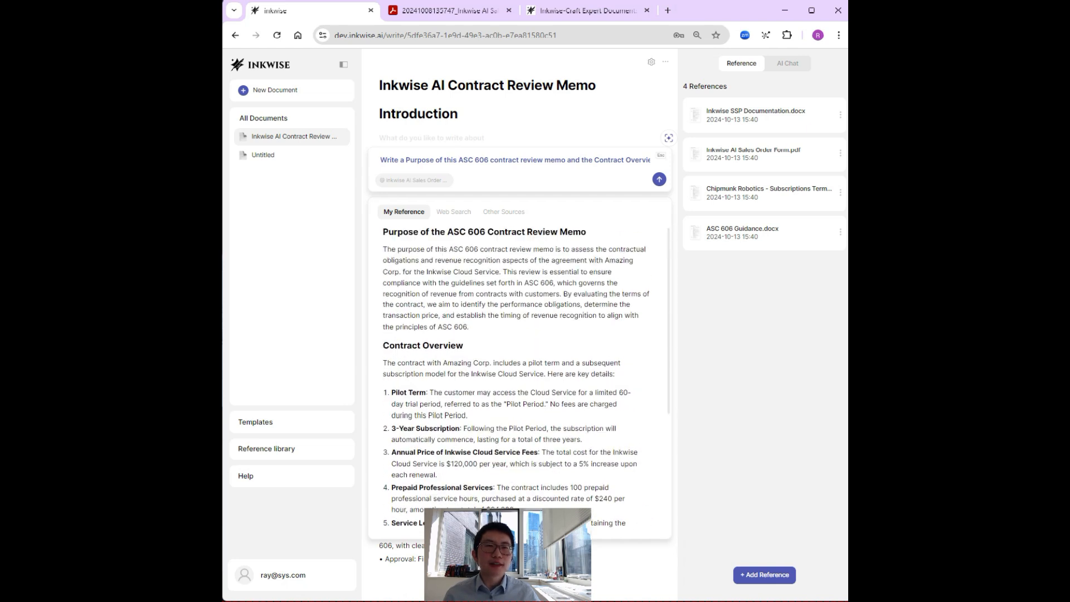
scroll(520, 368, "down", 4)
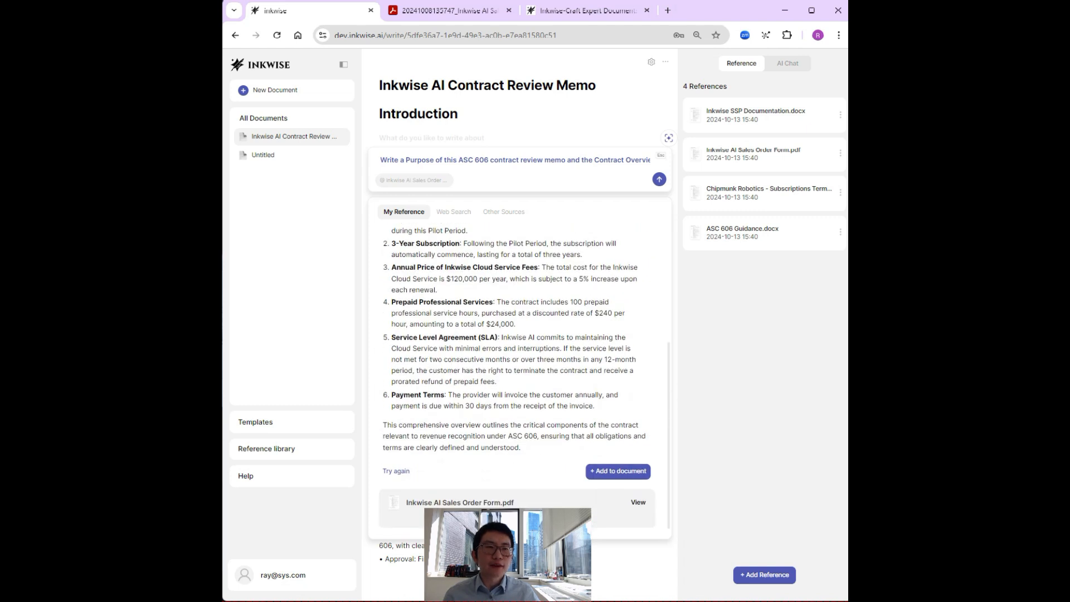
left_click(618, 471)
left_click(573, 301)
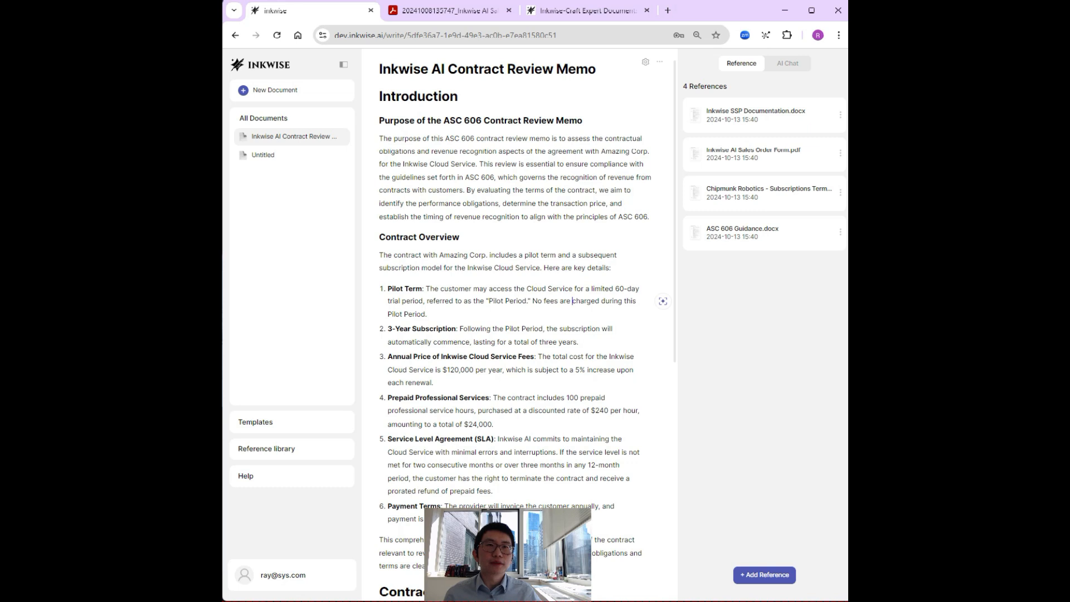
Step: Delete the closing "This comprehensive overview" paragraph and its empty line between the Payment Terms item and Contract Summary
scroll(573, 301, "down", 4)
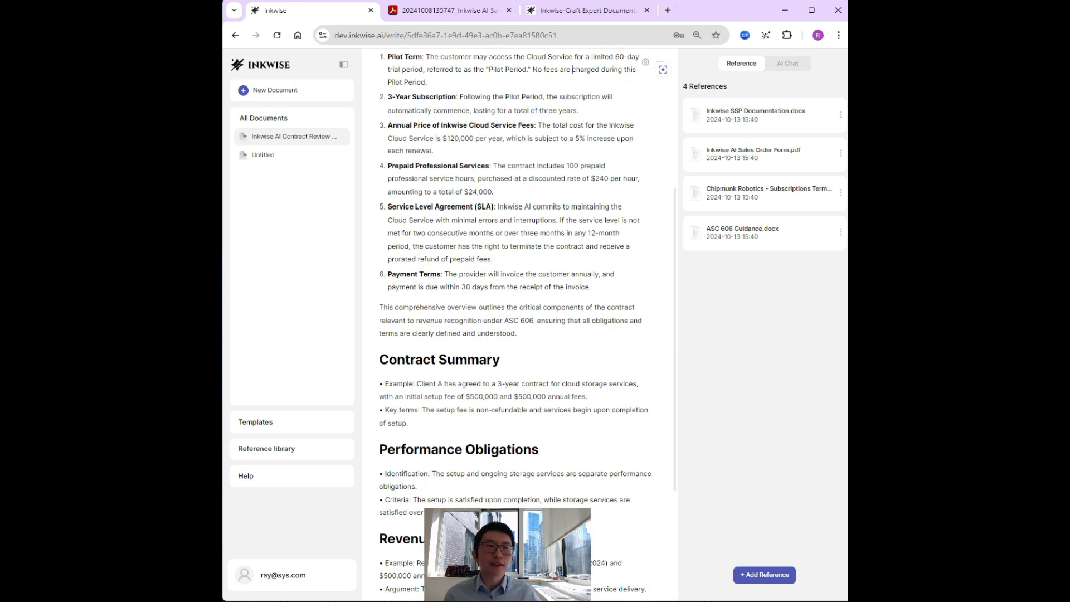
left_click_drag(518, 333, 379, 307)
key("BackSpace")
key("BackSpace")
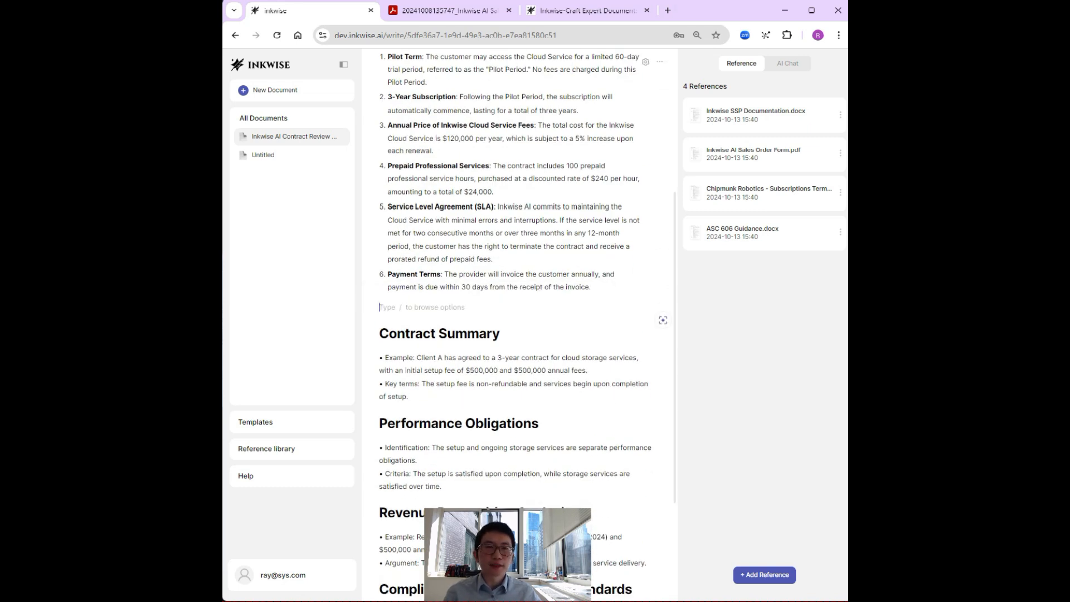
key("BackSpace")
Step: Make the paragraph under "Purpose of the ASC 606 Contract Review Memo" concise with the AI tools and replace the original with the result
scroll(516, 323, "up", 5)
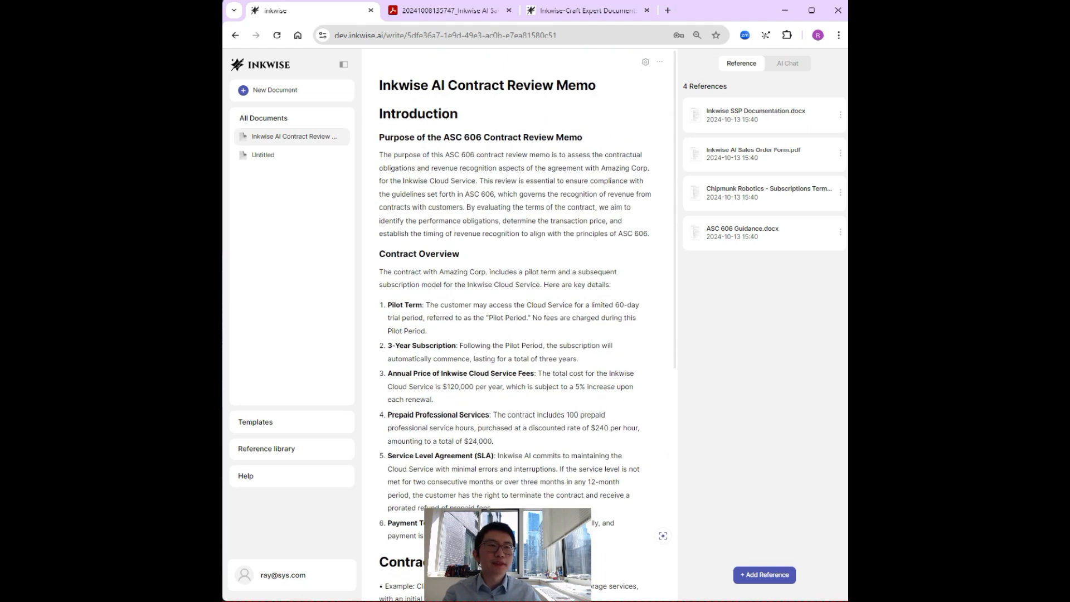
left_click_drag(650, 235, 379, 154)
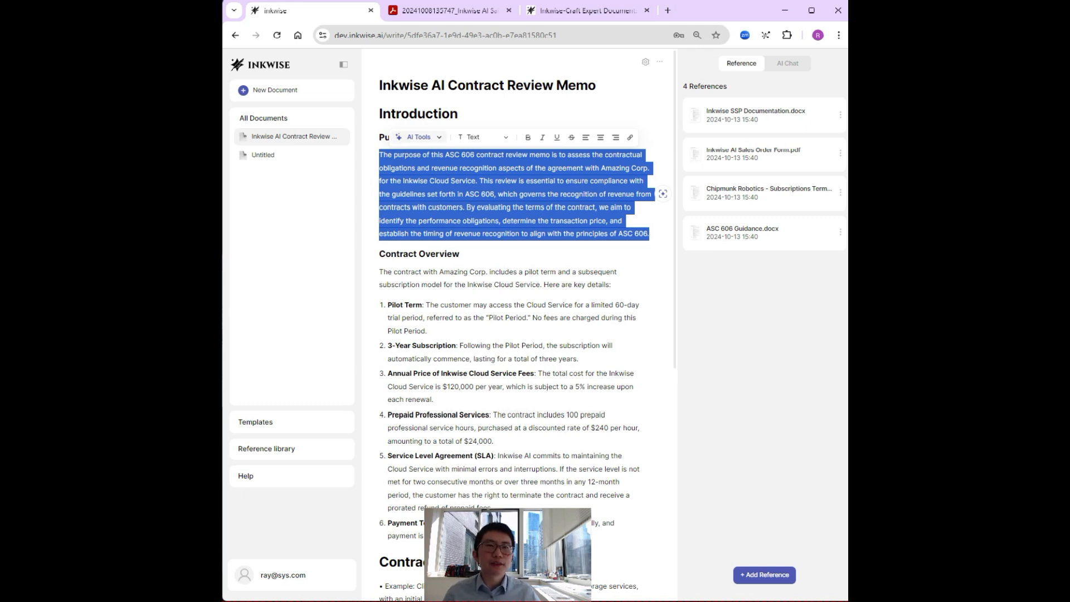
left_click(418, 138)
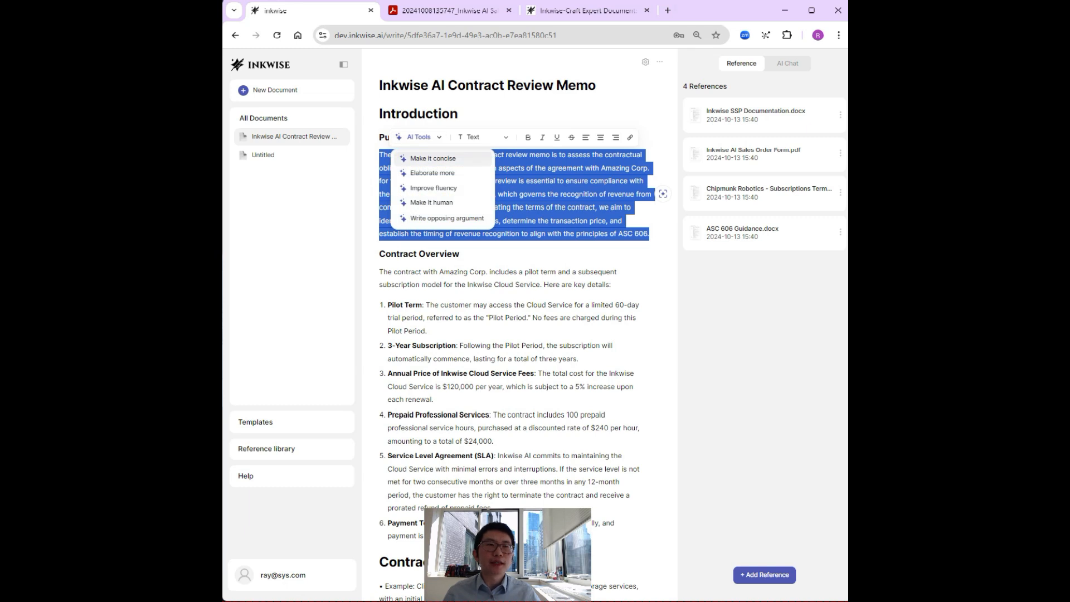
left_click(433, 158)
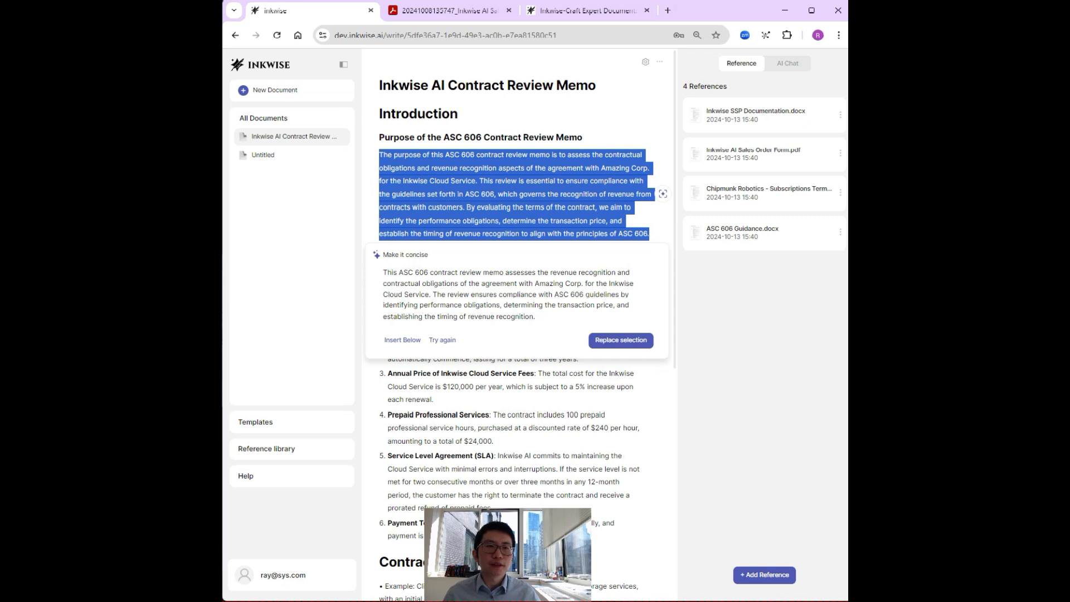
left_click(621, 341)
left_click(459, 228)
left_click(477, 208)
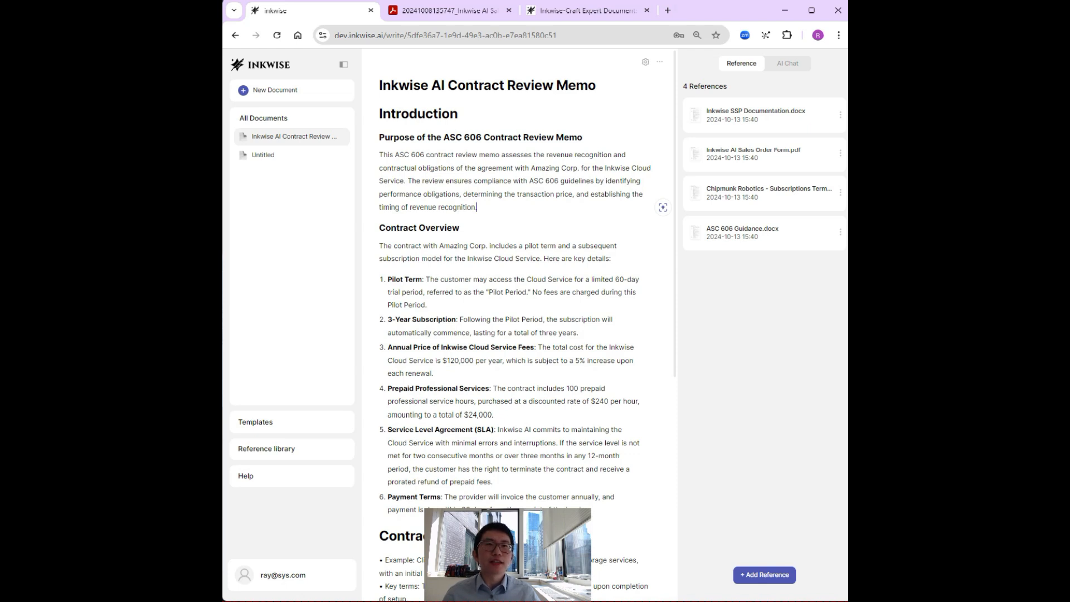
scroll(515, 323, "down", 6)
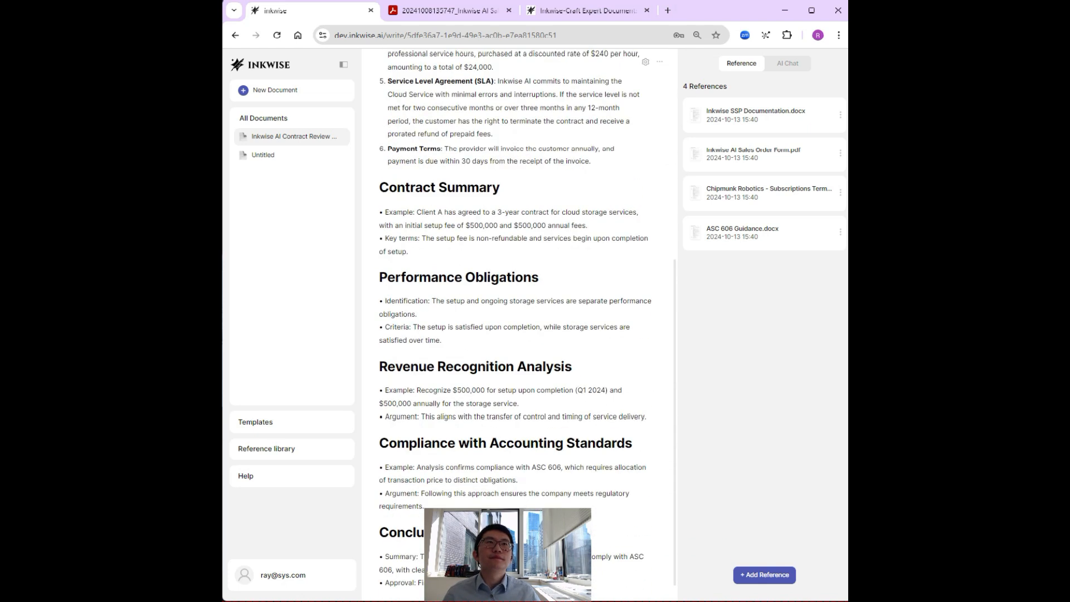
scroll(516, 324, "up", 4)
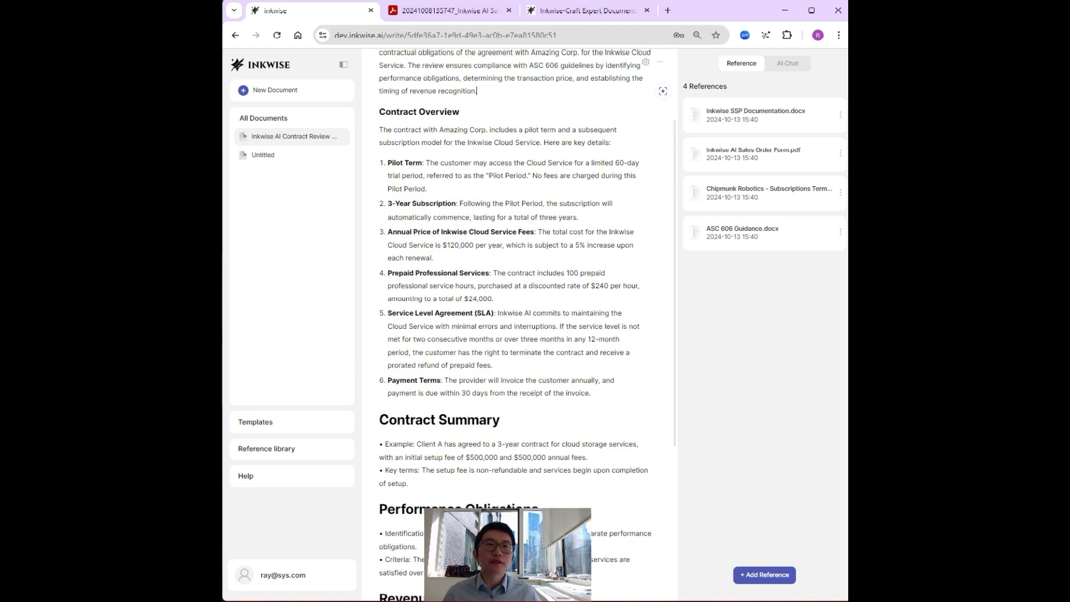
Step: Delete the placeholder Example and Key terms bullets under the Contract Summary heading
scroll(515, 323, "down", 2)
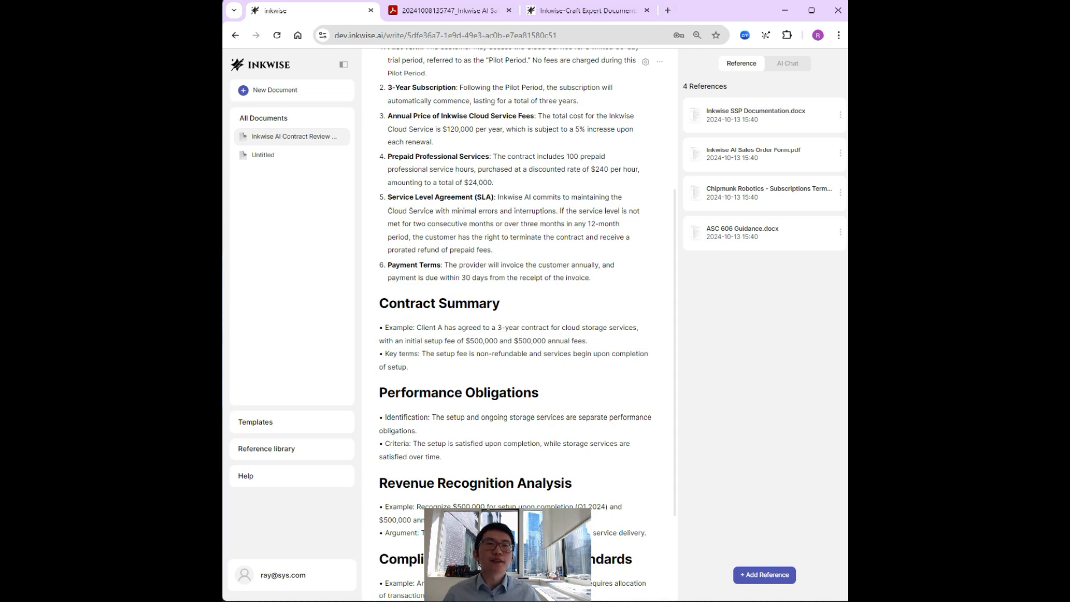
key("shift+Up")
key("shift+Up")
key("shift+Up")
key("shift+Home")
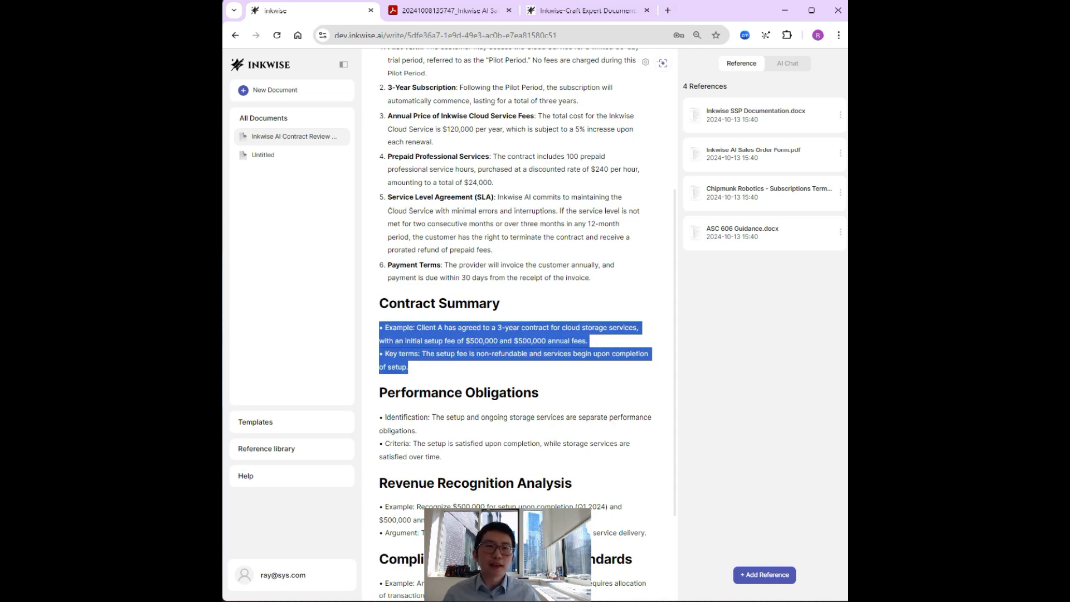
key("BackSpace")
Step: Replace the "Contract Summary" heading text with "Identification of the Revenue Contract"
triple_click(469, 304)
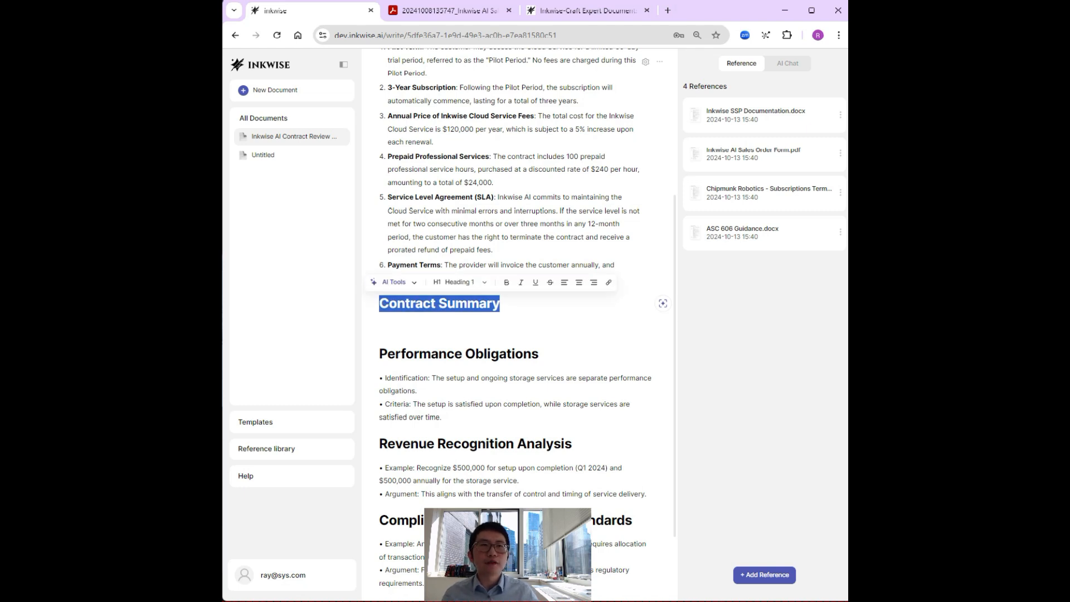
type("Indef")
key("BackSpace")
key("BackSpace")
key("BackSpace")
key("BackSpace")
type("denti")
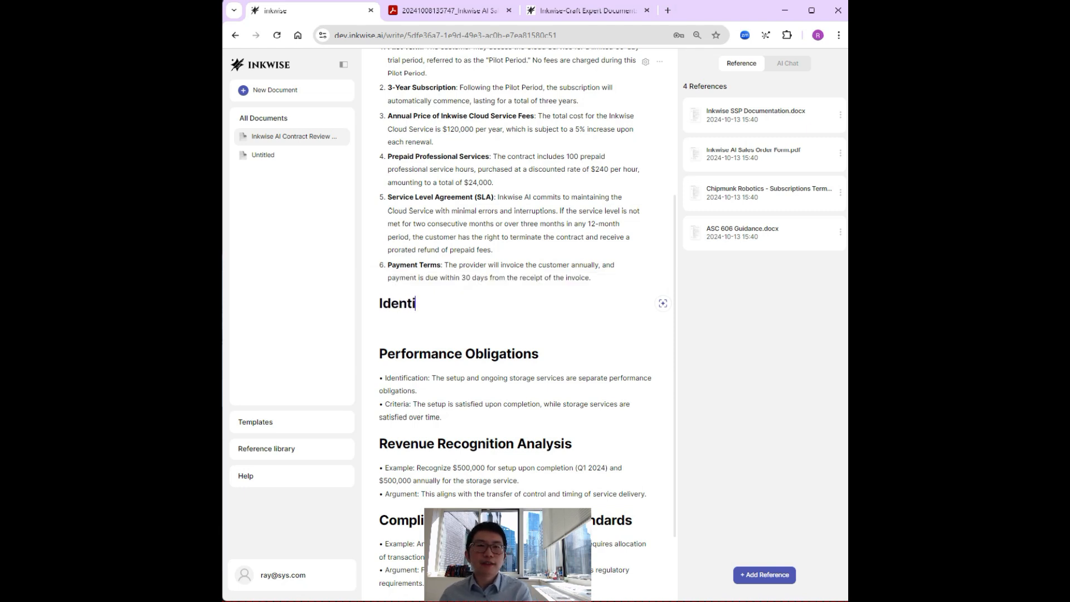
type("fication of the Revenue Contract")
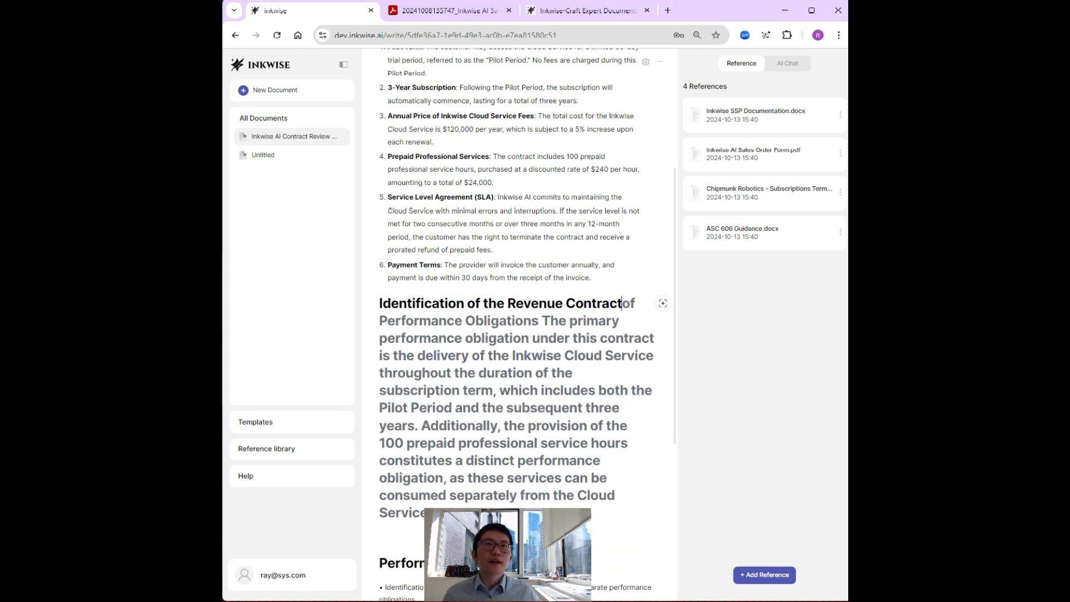
scroll(520, 334, "down", 1)
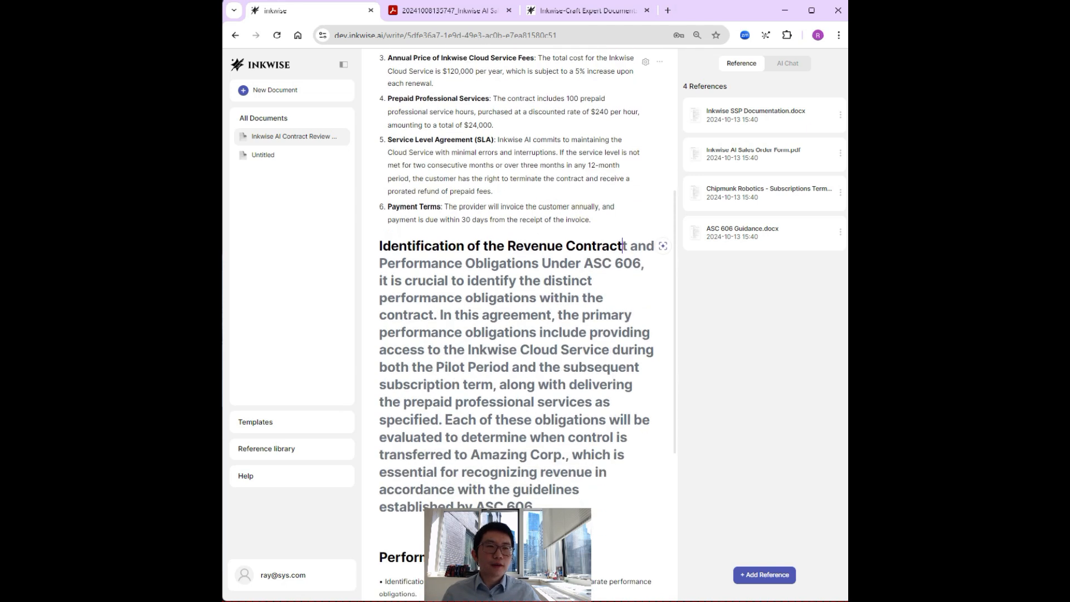
Step: On the empty line under "Identification of the Revenue Contract", ask the AI to discuss whether the contract allows termination during the pilot term
left_click(422, 271)
scroll(520, 335, "down", 1)
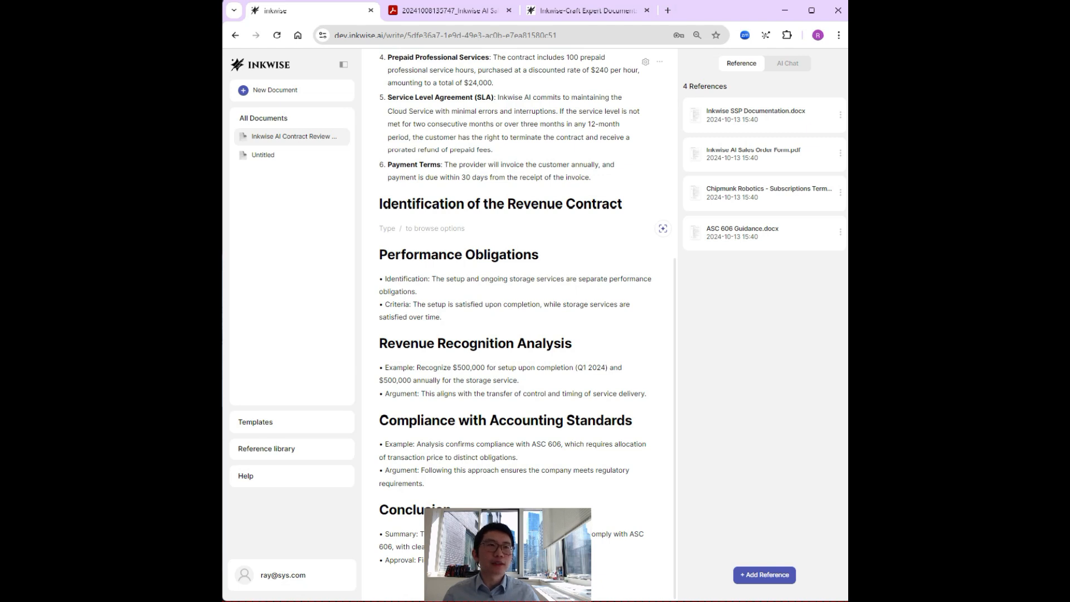
left_click(663, 228)
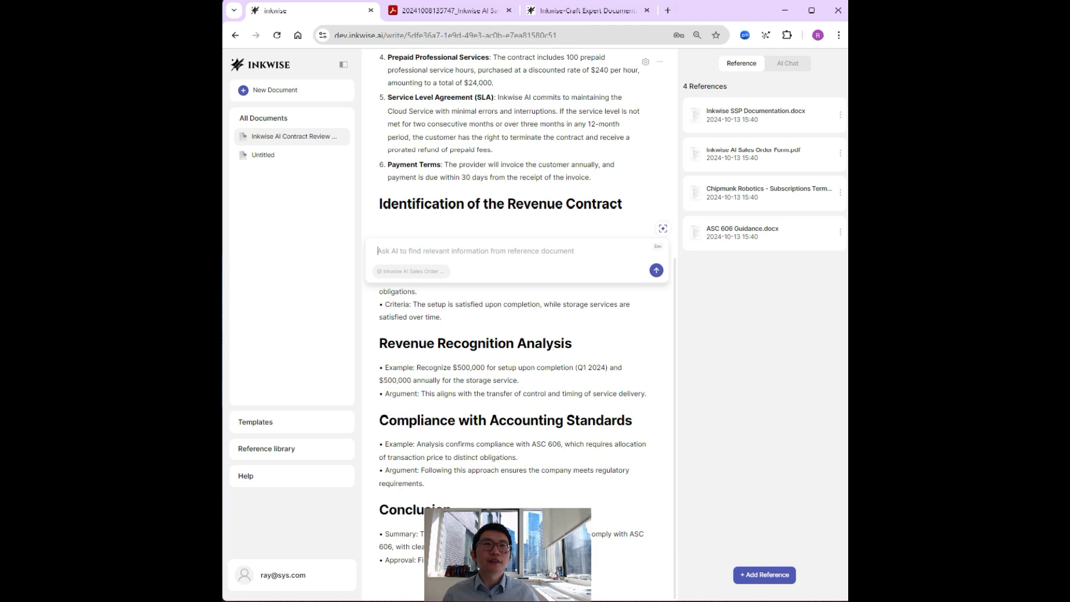
type("Discuss wheth")
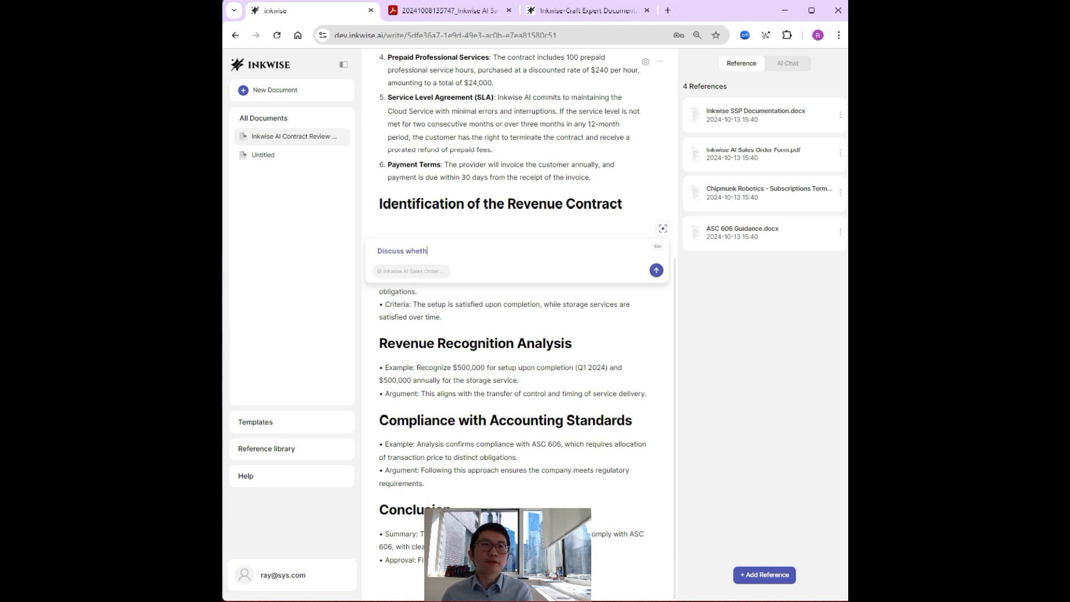
type("er the contract all")
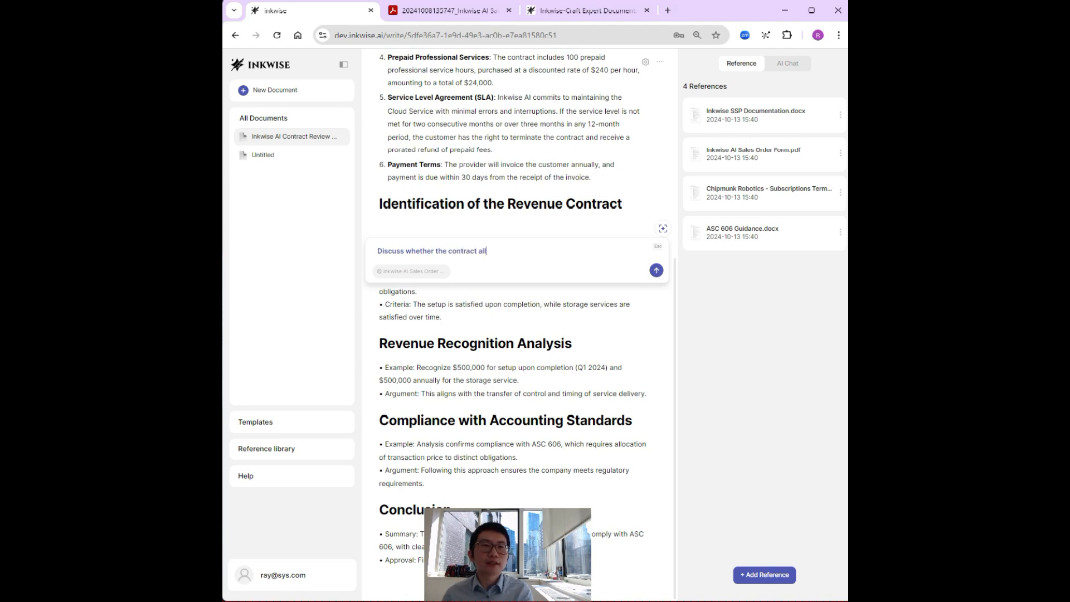
type("ows terminat")
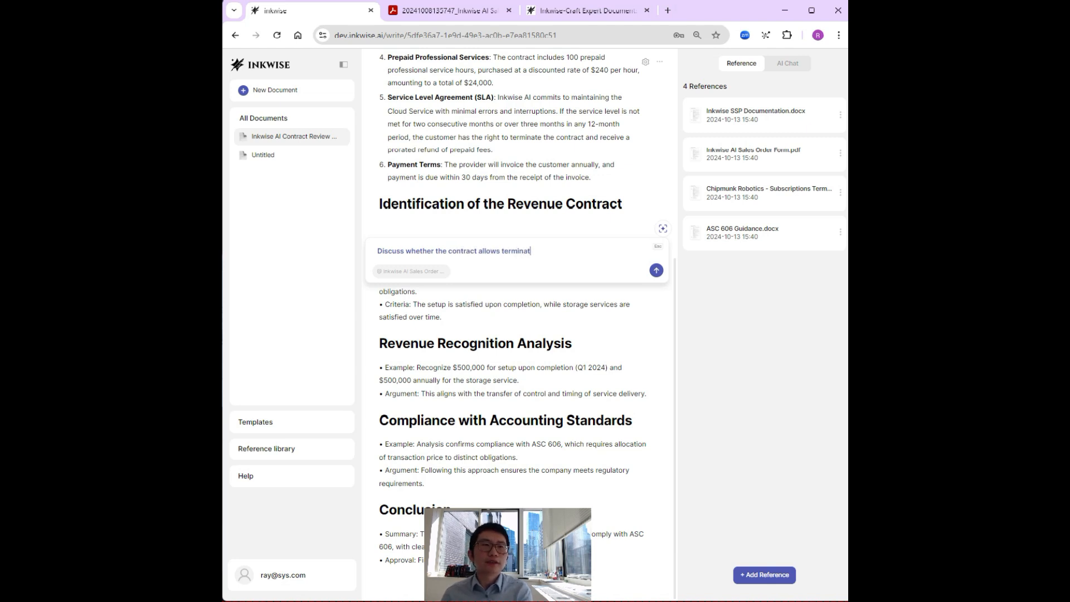
type("ion during the pilot term")
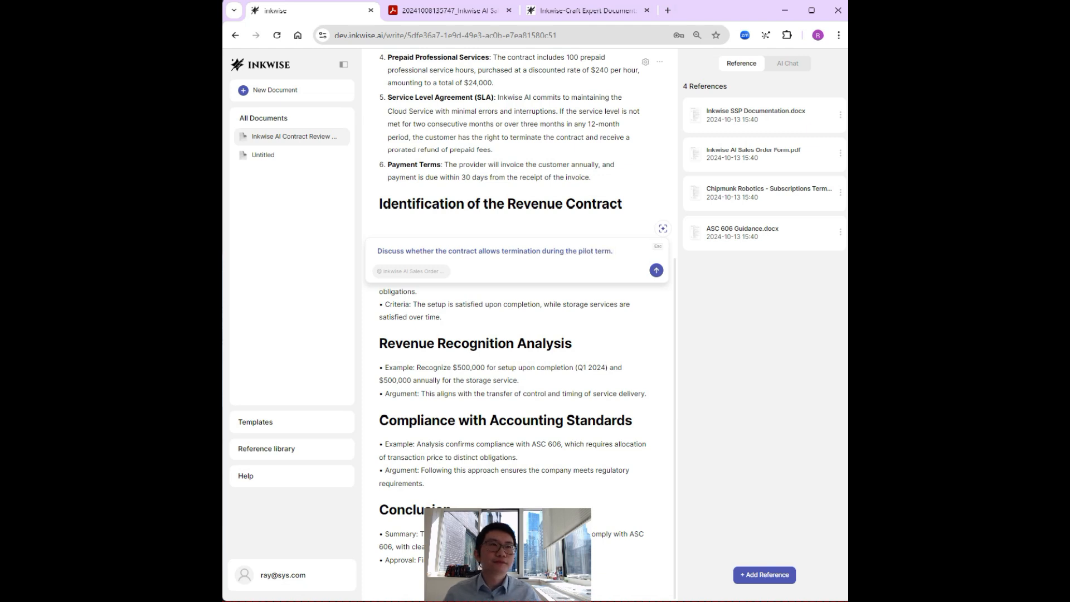
type(".")
key("Return")
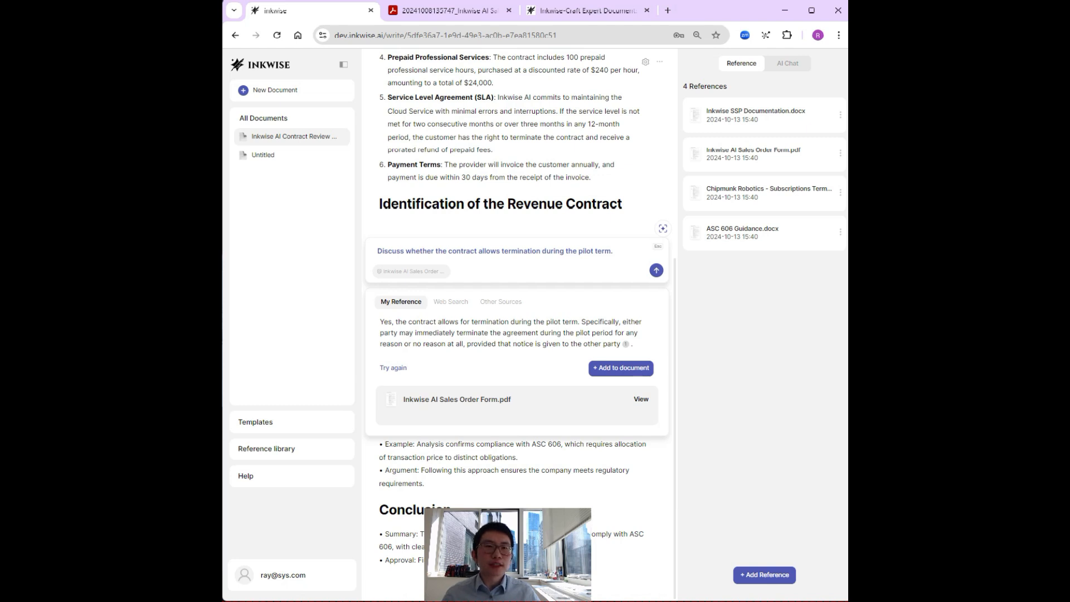
Step: Regenerate the AI answer on pilot-term termination and add the new version to the document
left_click(393, 368)
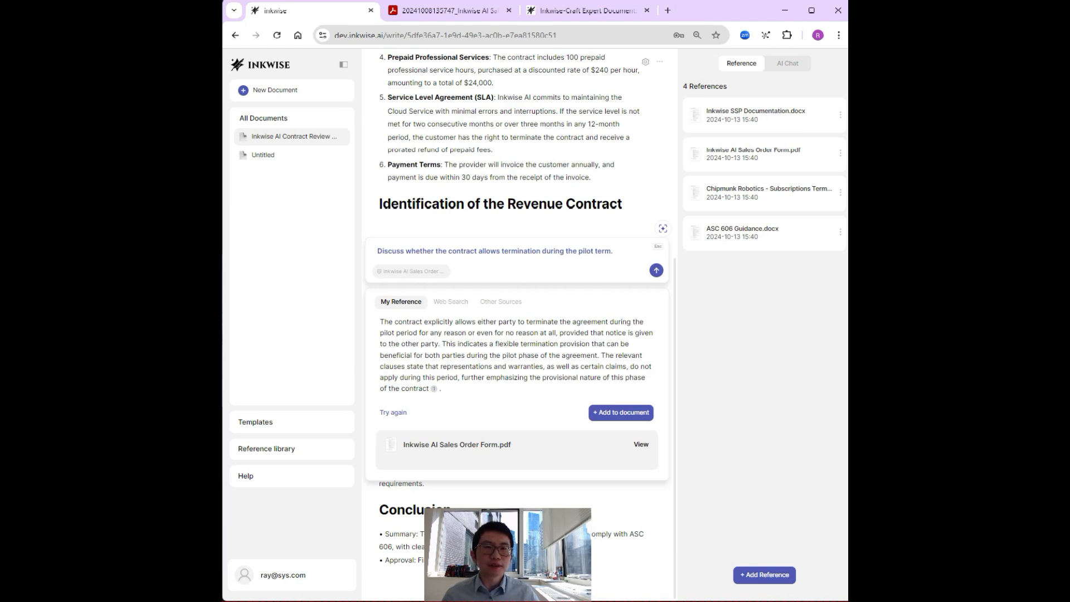
left_click(621, 413)
left_click(430, 306)
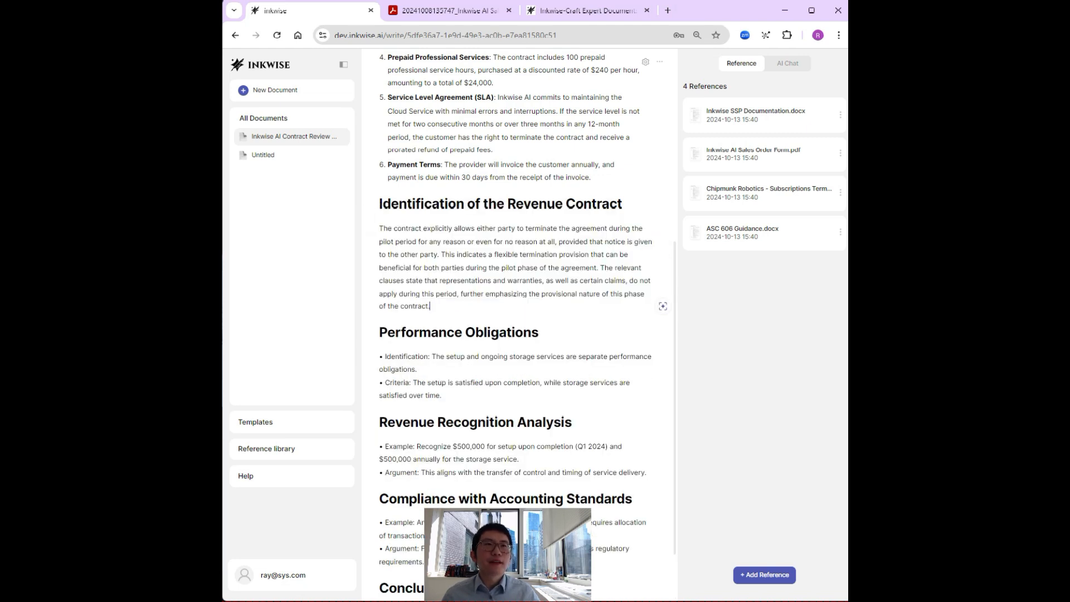
Step: Open an AI query on a new line below the pilot termination paragraph, with the Chipmunk Robotics subscription terms as its reference
key("Return")
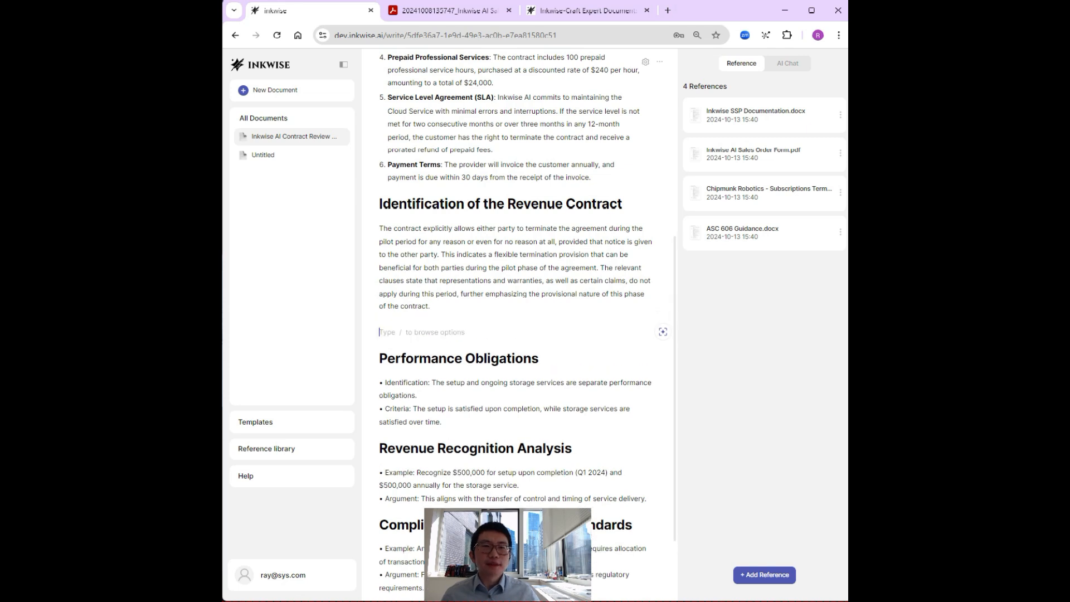
scroll(516, 324, "down", 1)
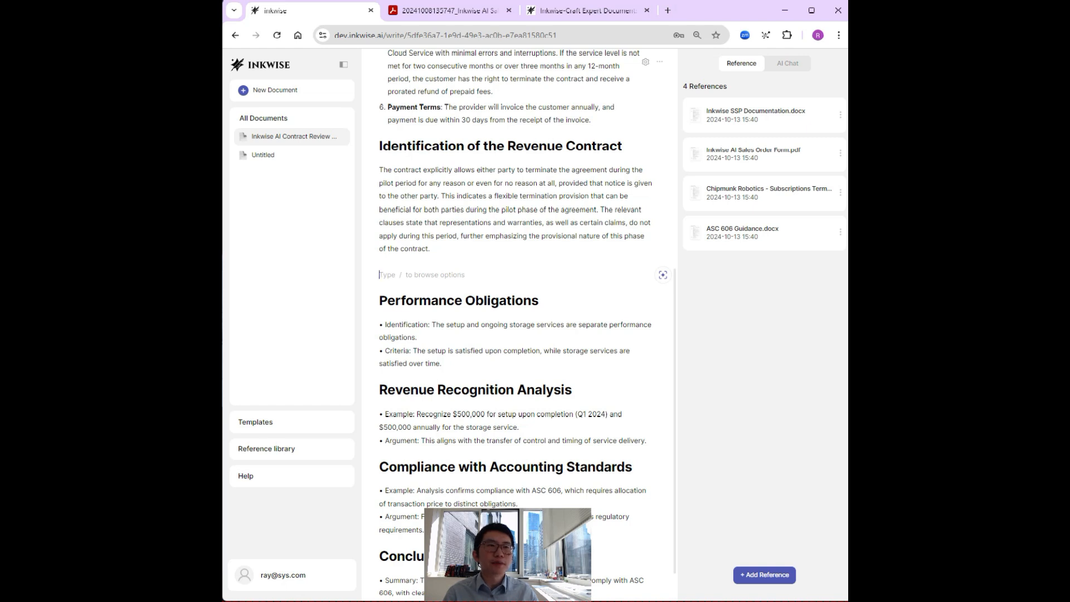
left_click(662, 275)
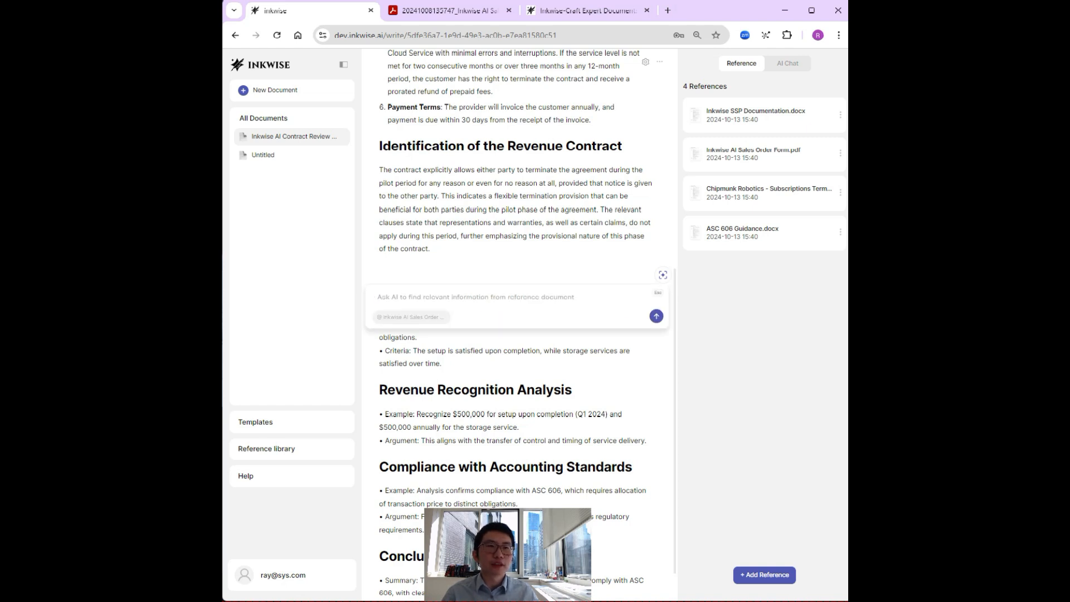
left_click(411, 317)
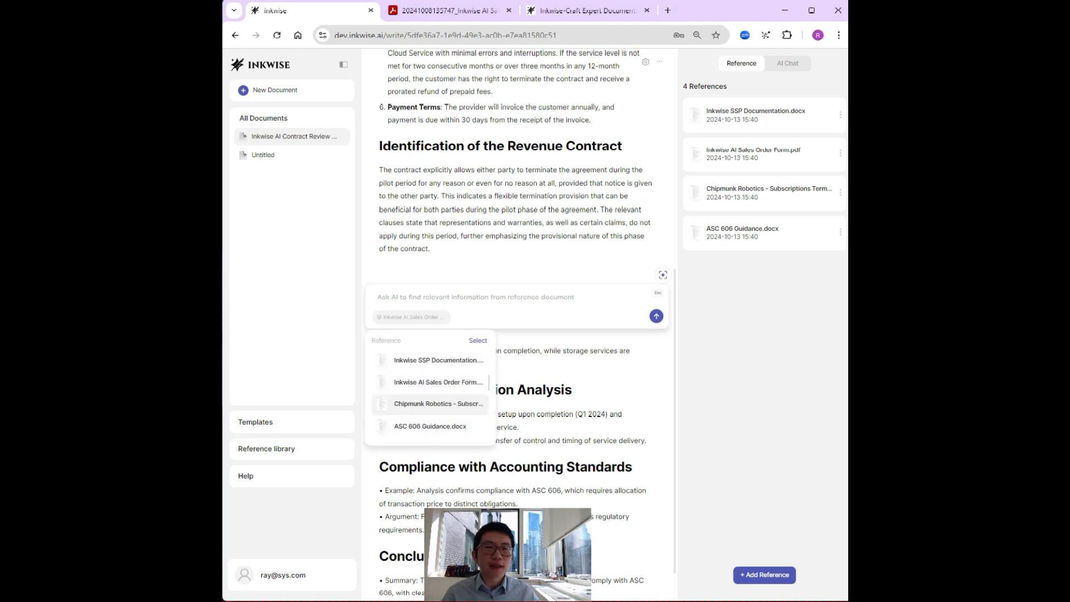
left_click(431, 404)
left_click(478, 340)
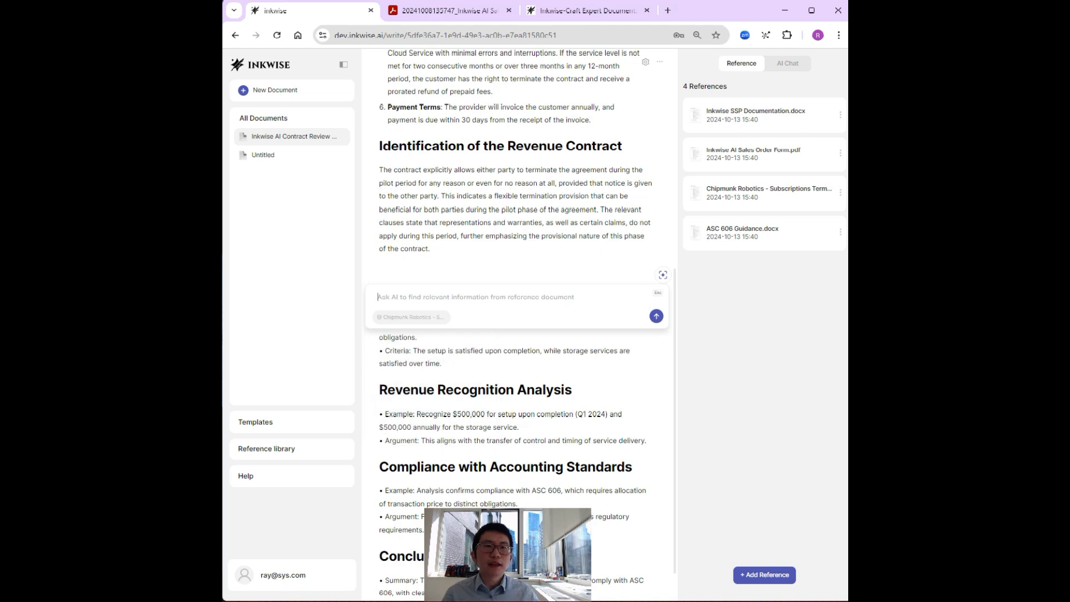
Step: Ask the AI to discuss whether the subscription agreement allows termination for convenience, and add the answer to the document followed by a new line
type("Discuss ")
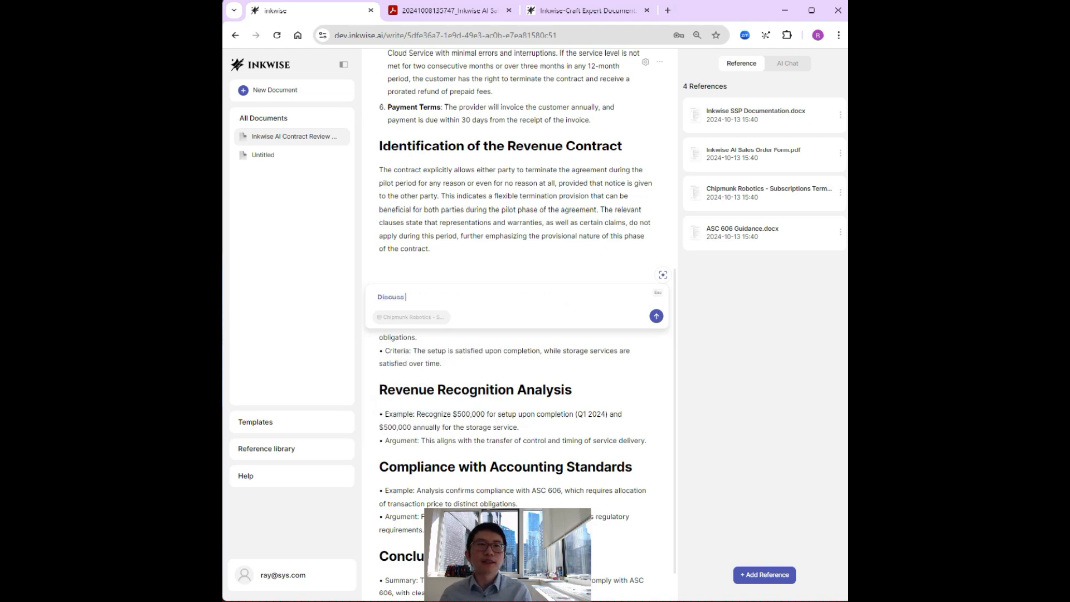
type("whether the subscri")
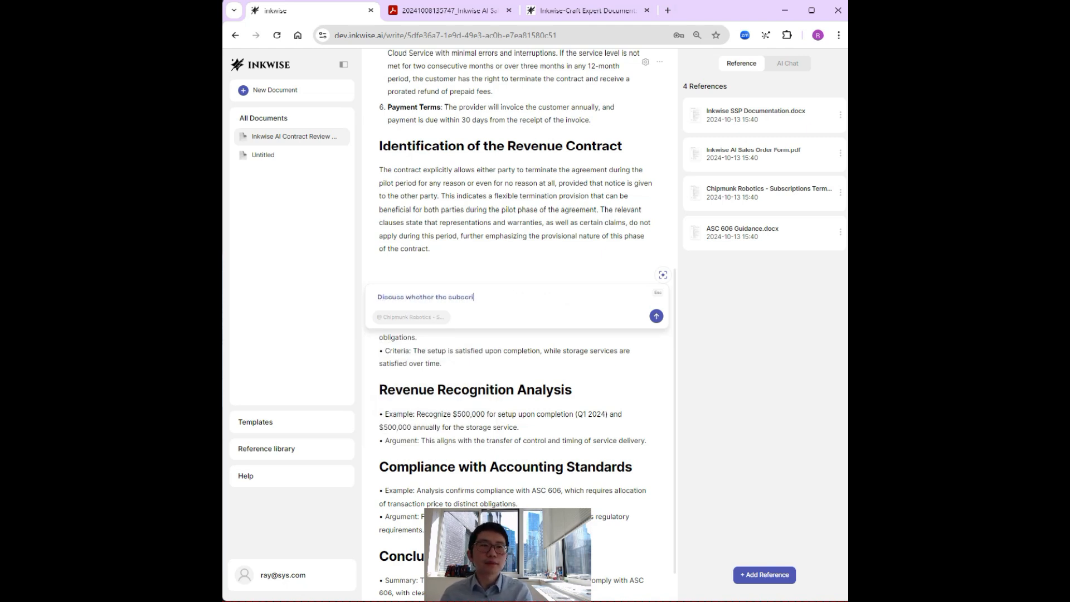
type("ption agreement allows termin")
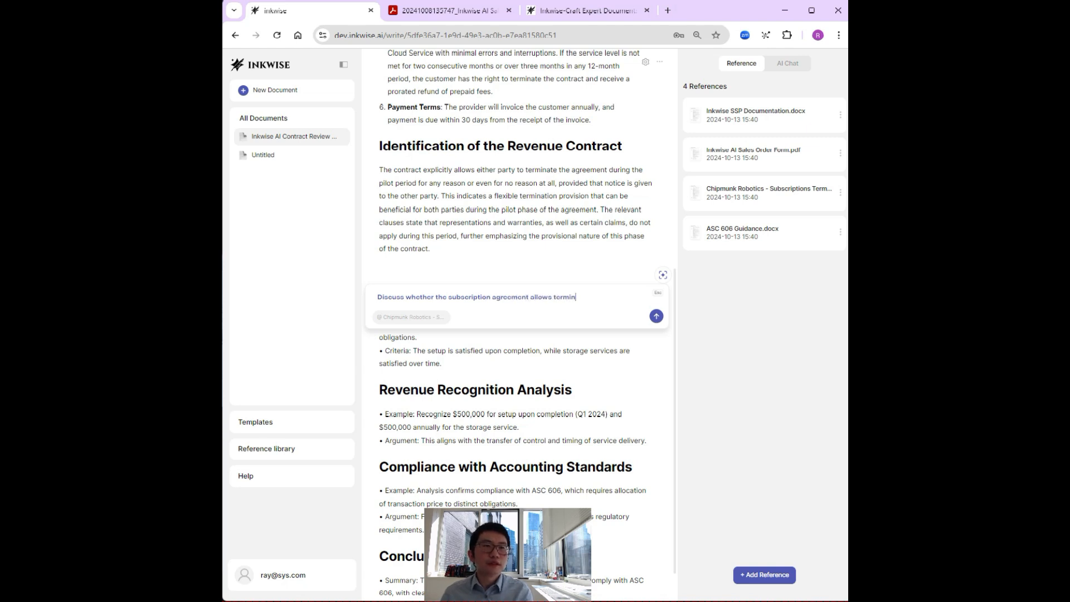
type("ation for convenience.")
key("Return")
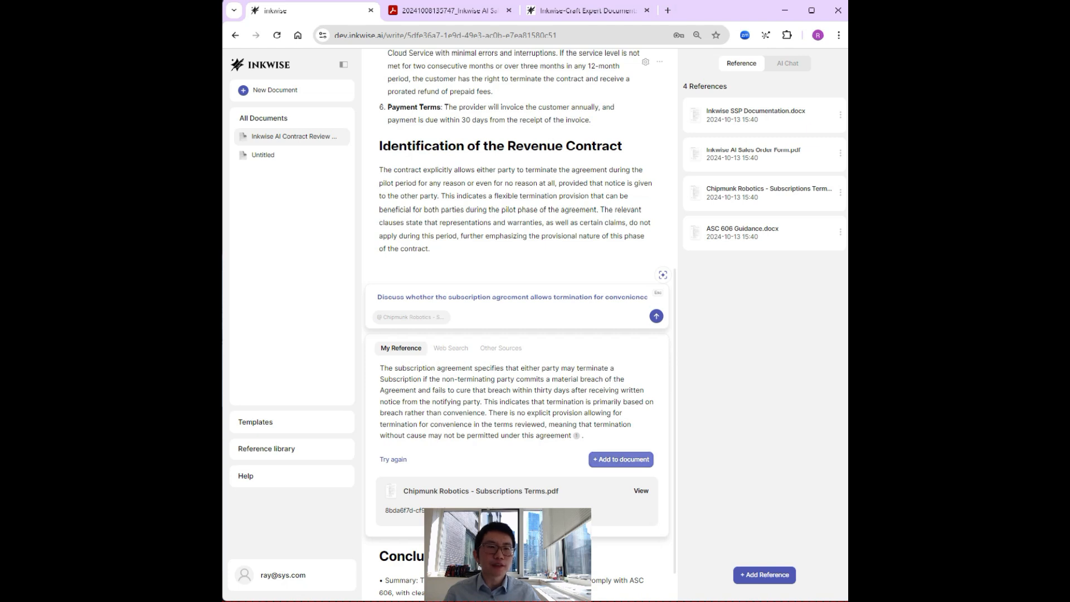
left_click(621, 460)
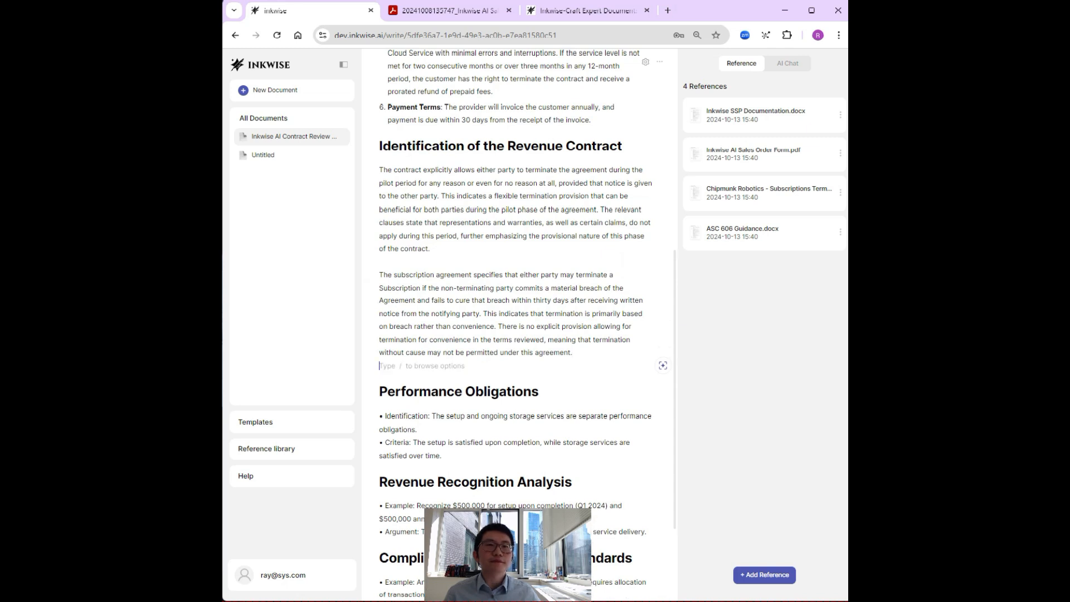
key("Return")
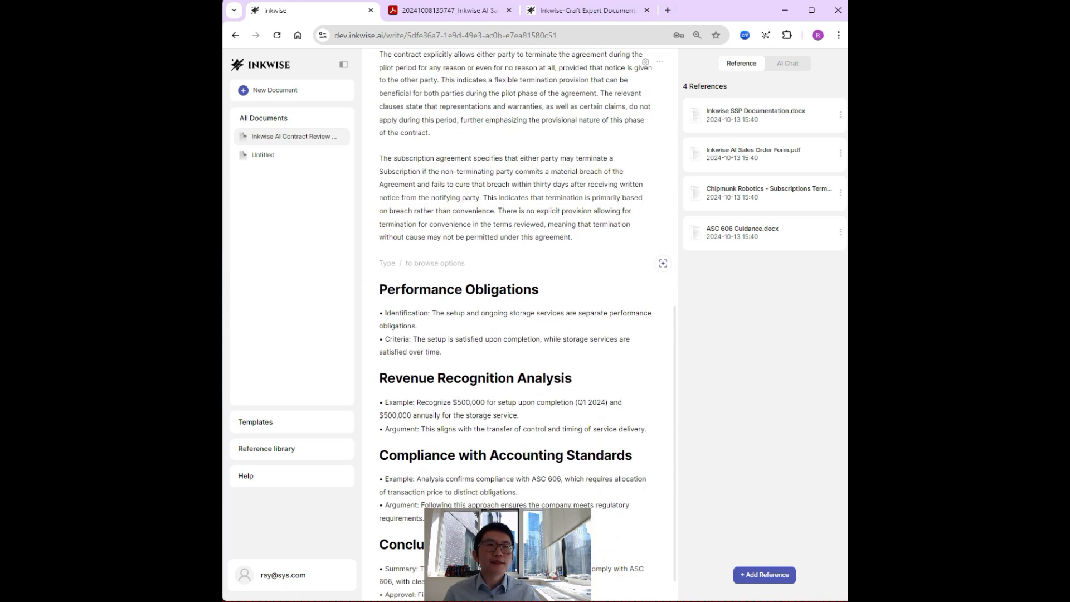
Step: Select both termination paragraphs as context for a new AI query and set its reference to ASC 606 Guidance.docx
scroll(522, 324, "up", 1)
left_click_drag(574, 296, 379, 113)
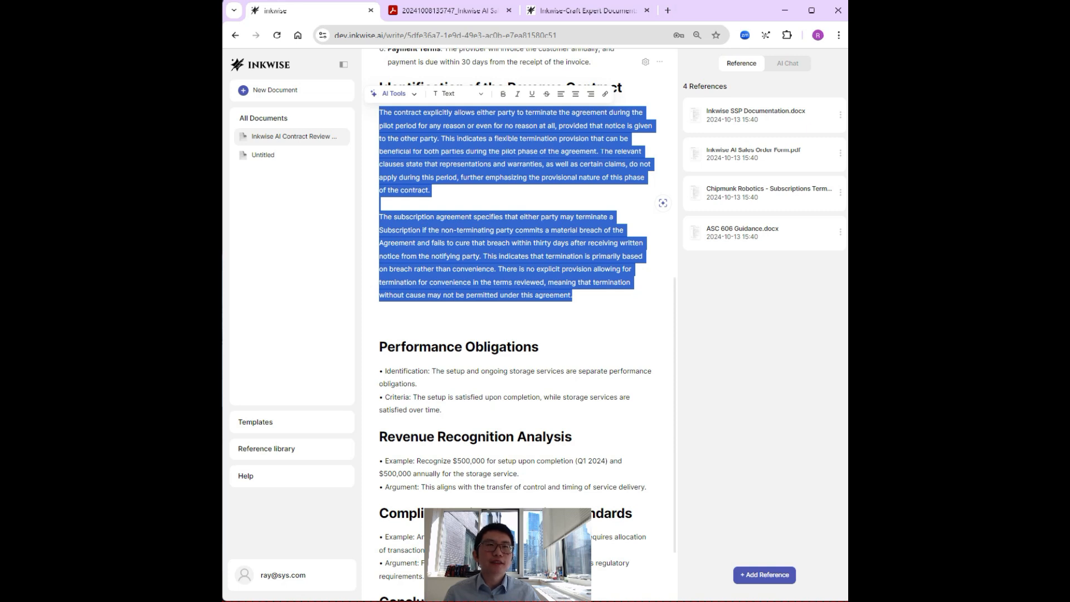
left_click(385, 320)
left_click_drag(574, 307, 380, 113)
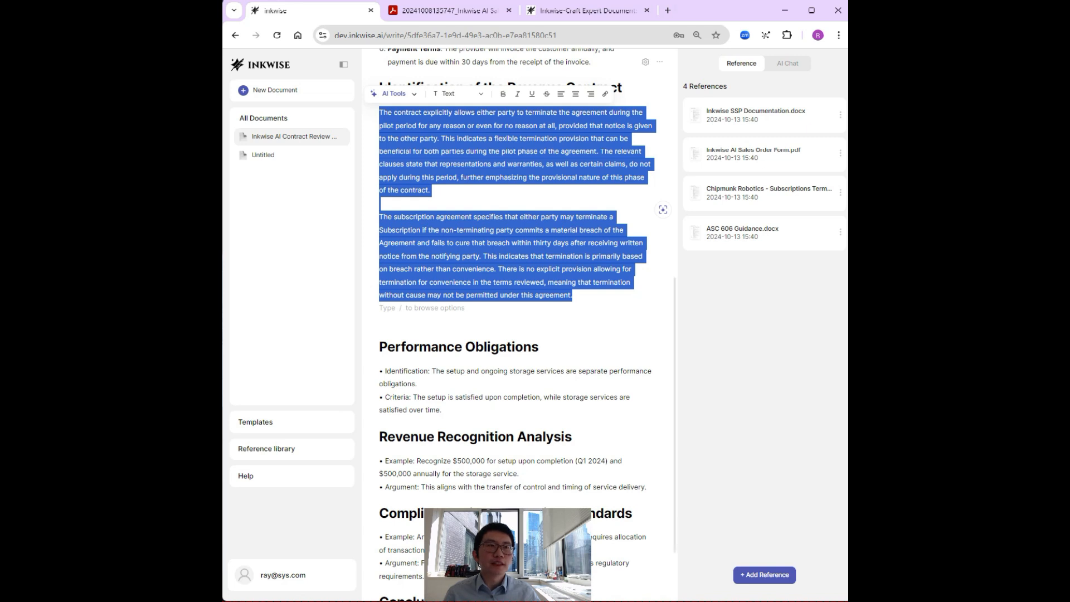
left_click(663, 210)
left_click(412, 350)
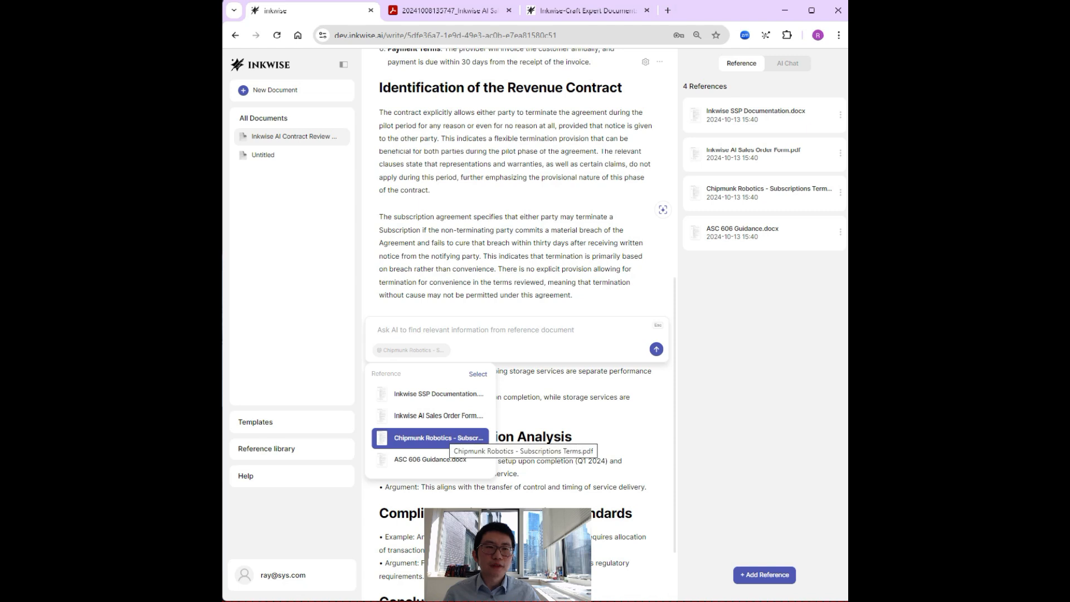
left_click(447, 437)
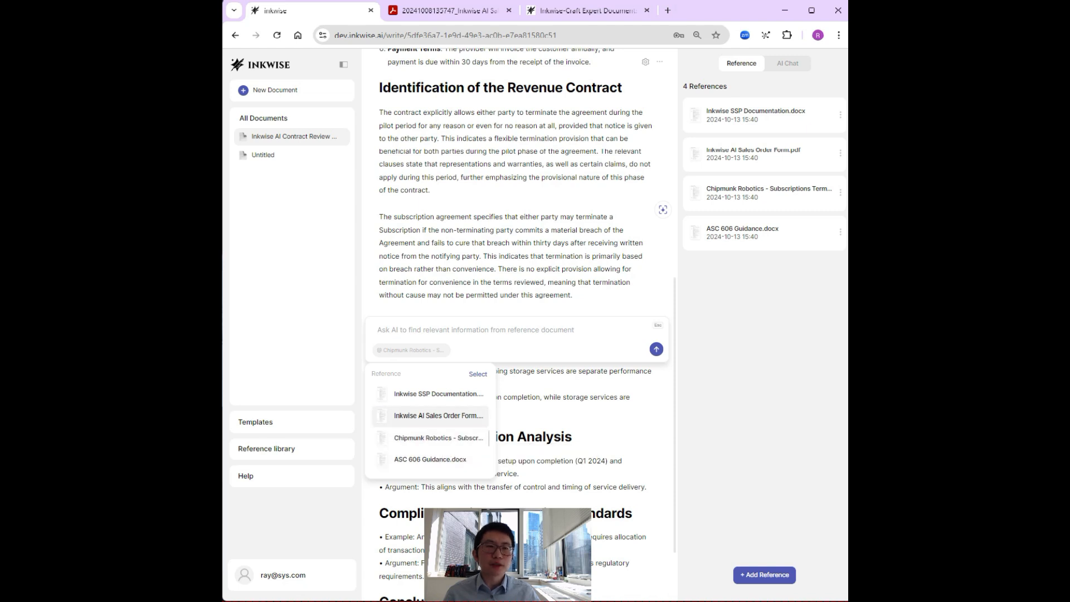
left_click(430, 460)
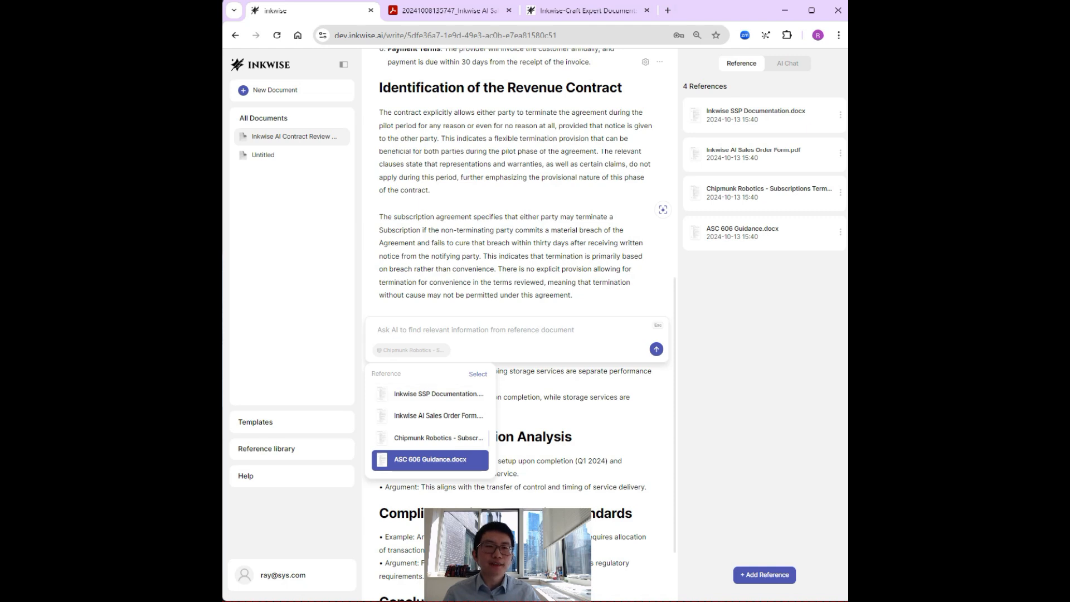
left_click(478, 374)
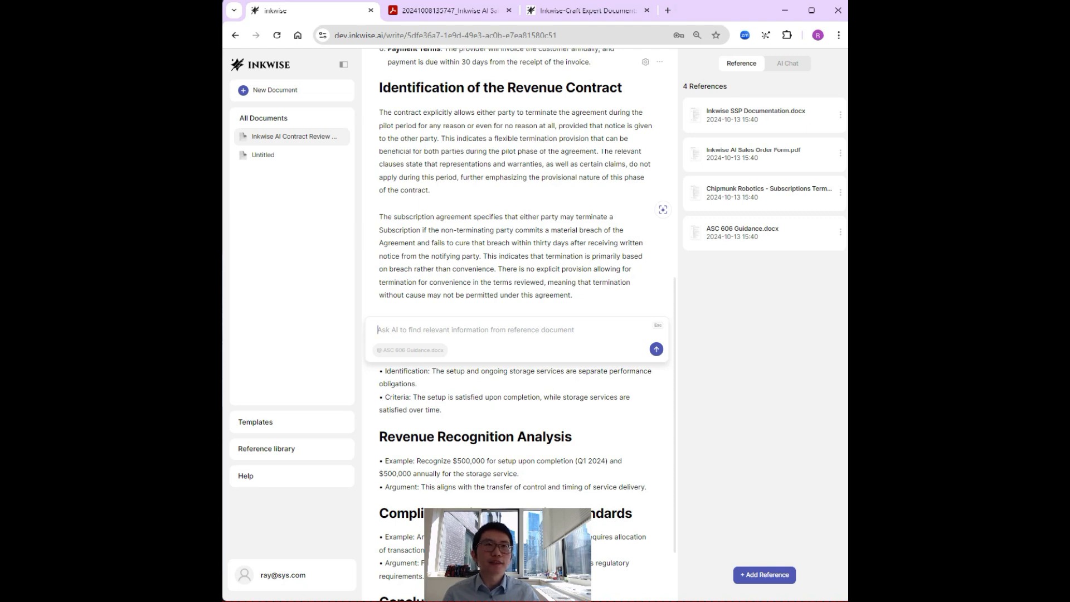
Step: Ask the AI to discuss the selected context's implication for contract enforceability in accordance with the ASC 606 guidance included in the reference
type("Diss")
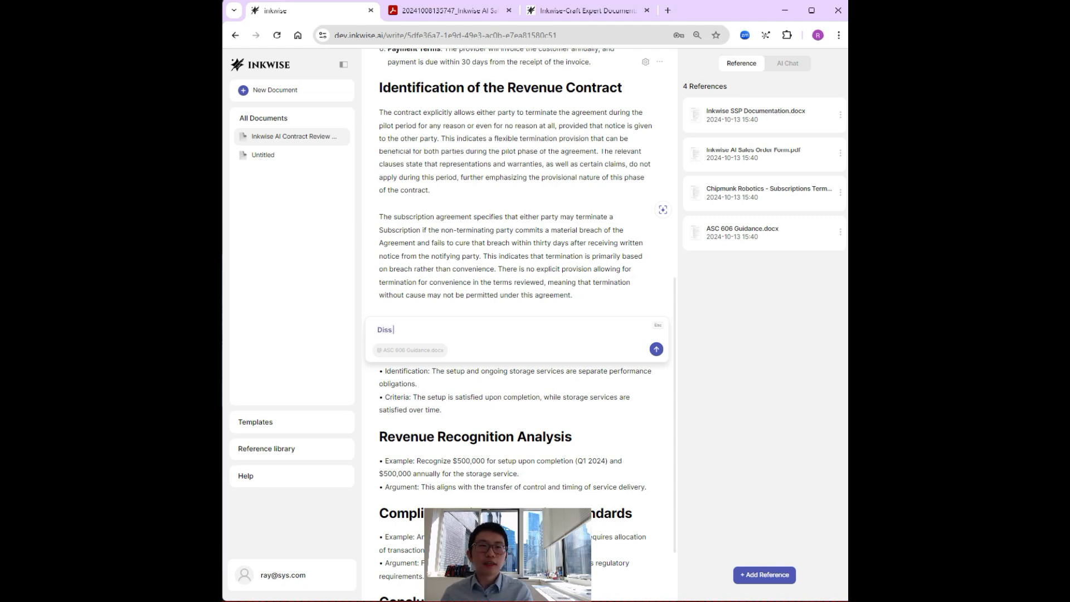
key("BackSpace")
type("cuss the selected contr")
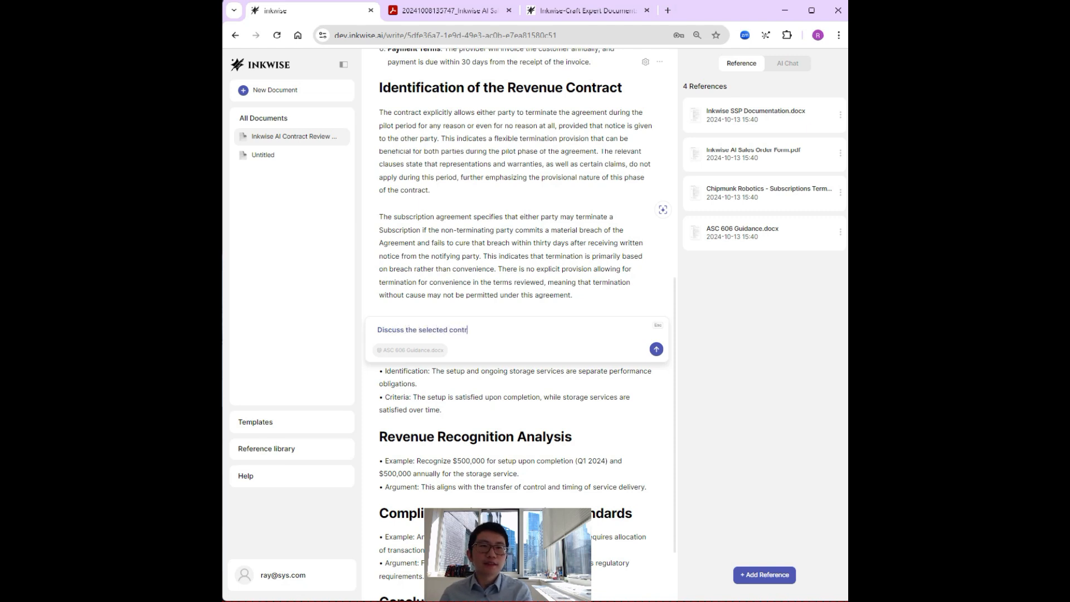
key("BackSpace")
type("ext's implication for contract enforcea")
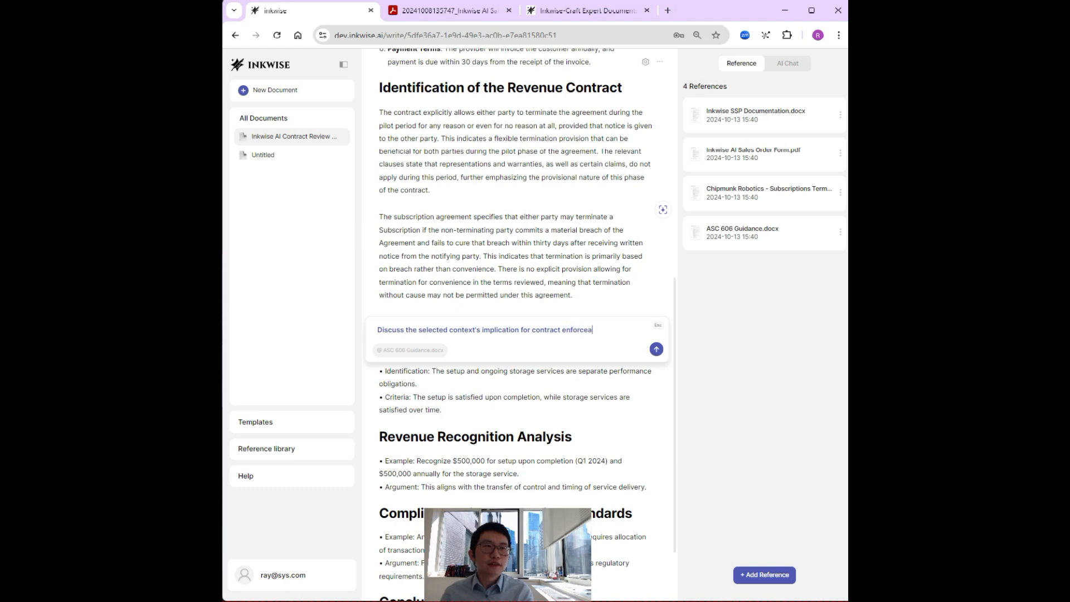
type("bility in according with ASC")
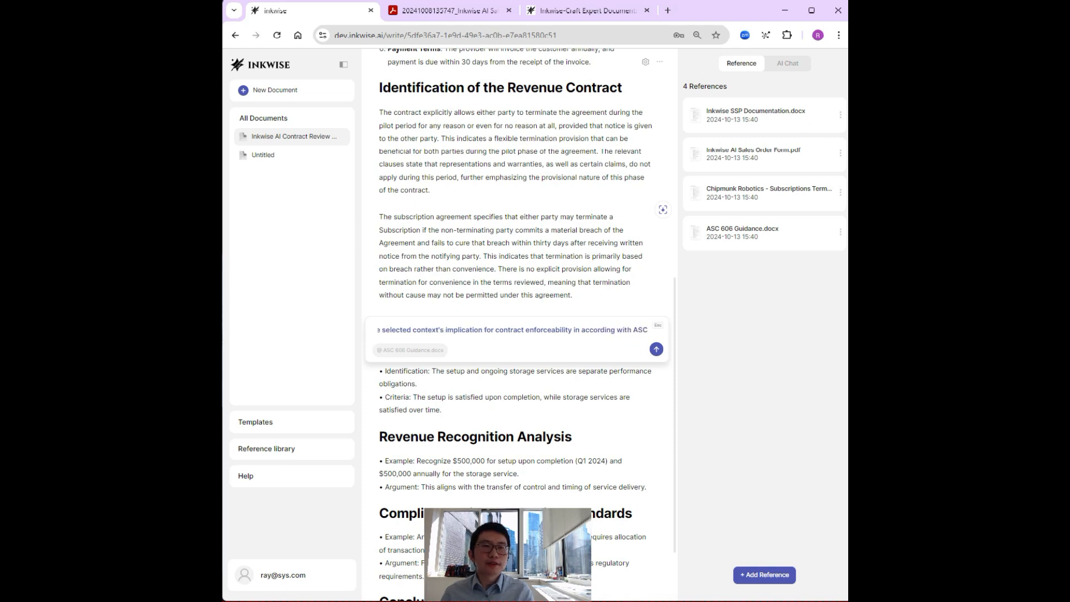
type(" 606 guidance i")
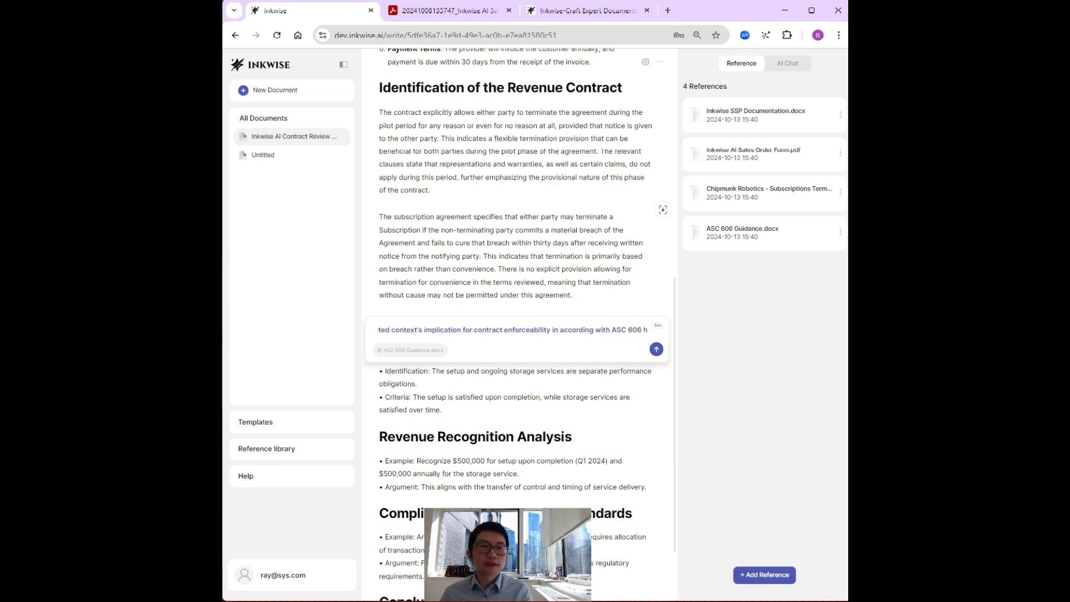
type("nclude")
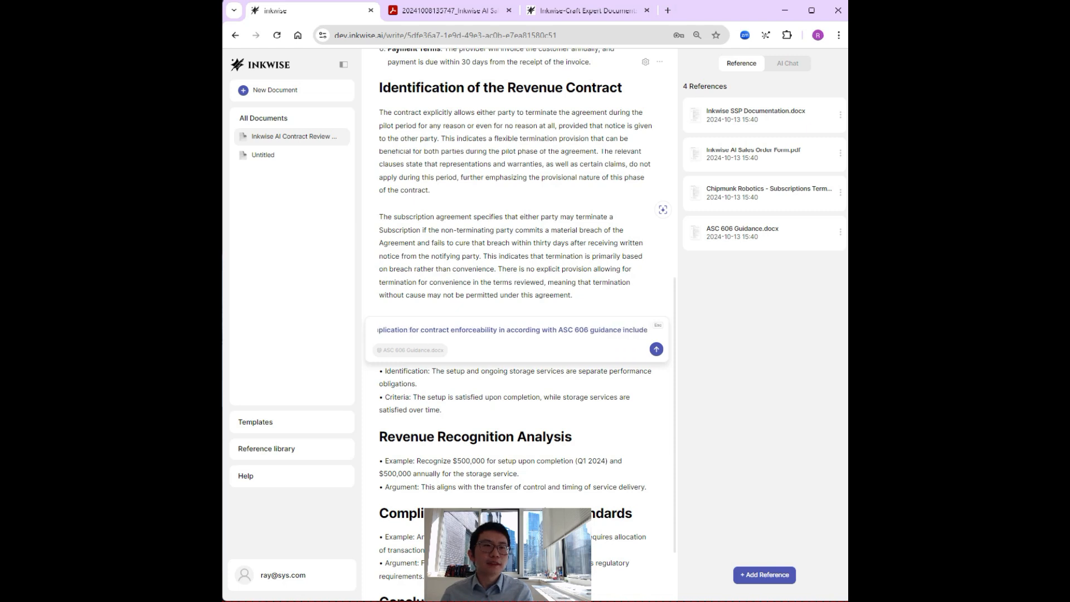
type("d in the reference.")
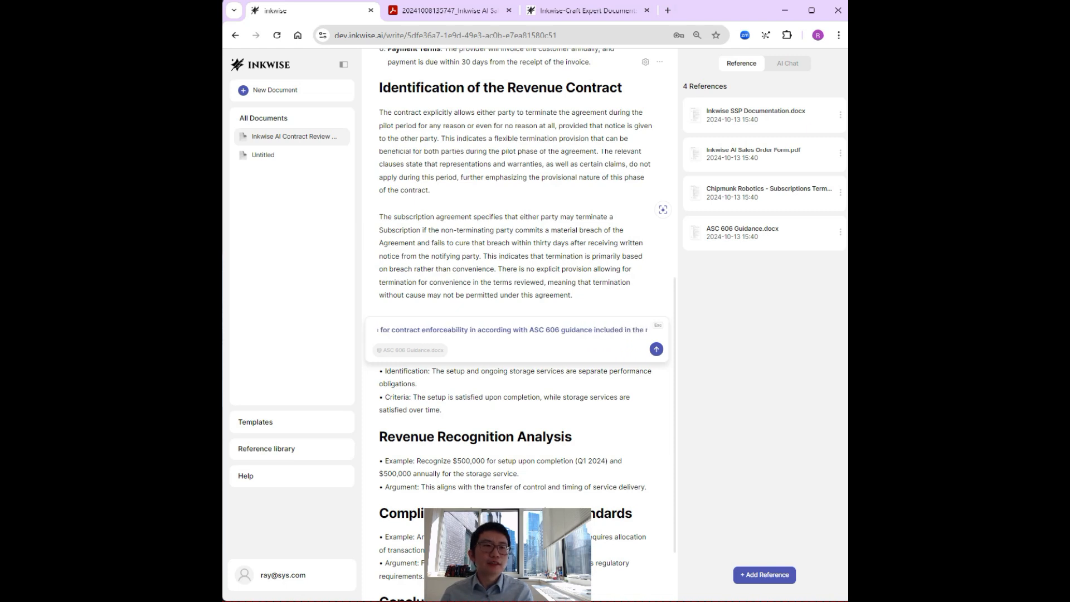
key("Return")
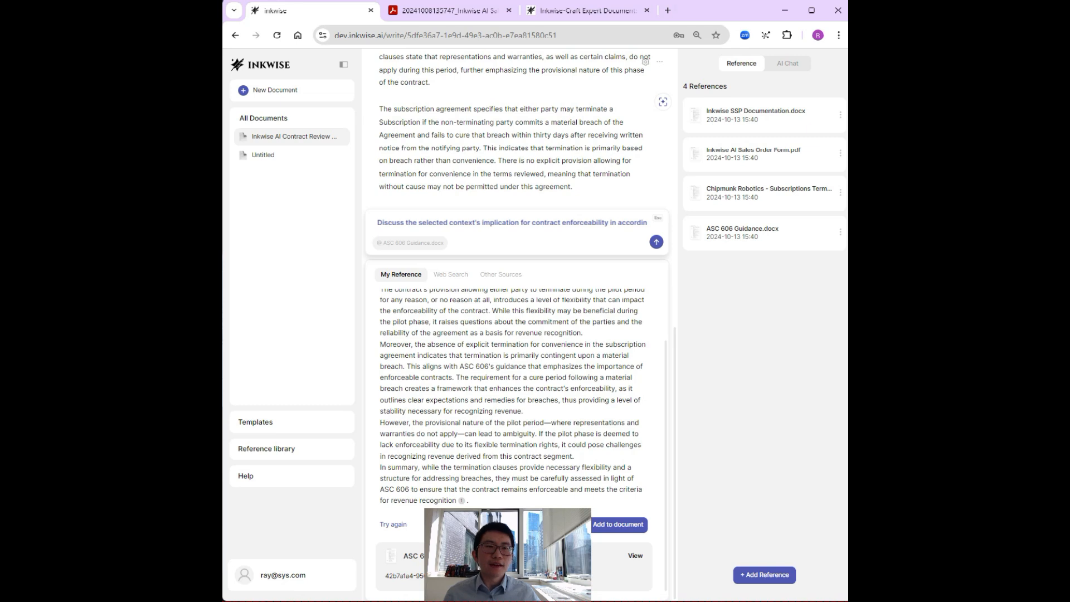
Step: Review the AI answer on contract enforceability, regenerate it twice, and add the latest version to the document
scroll(513, 390, "up", 2)
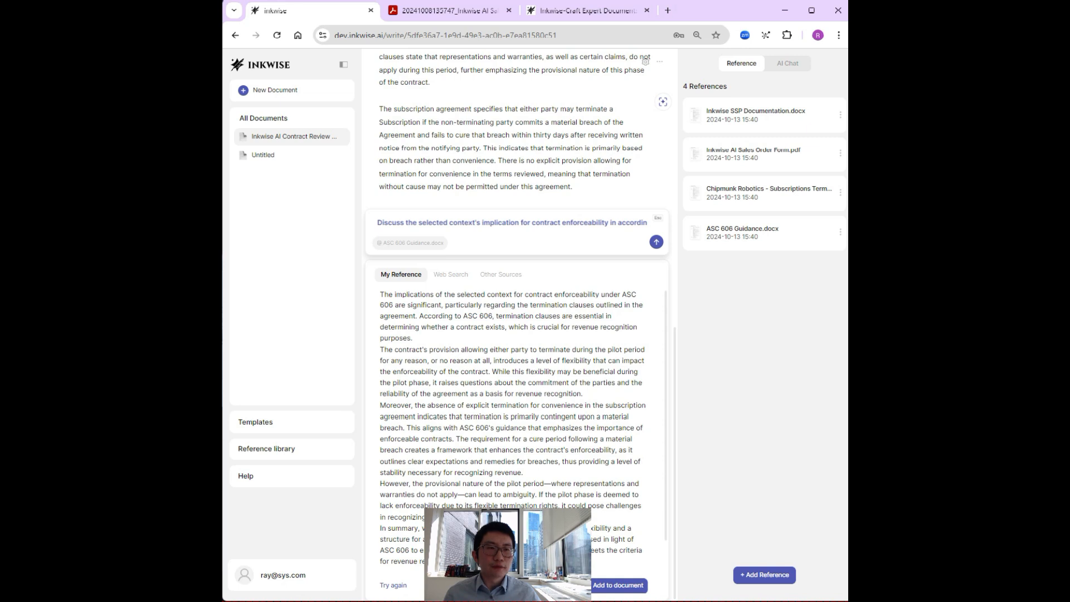
scroll(516, 424, "down", 1)
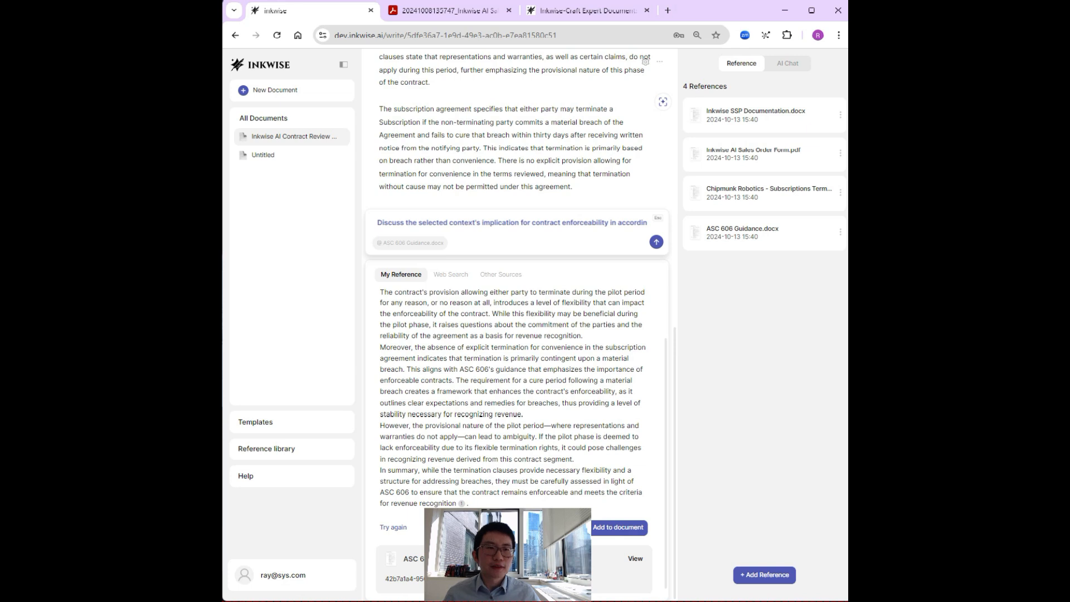
scroll(518, 424, "down", 1)
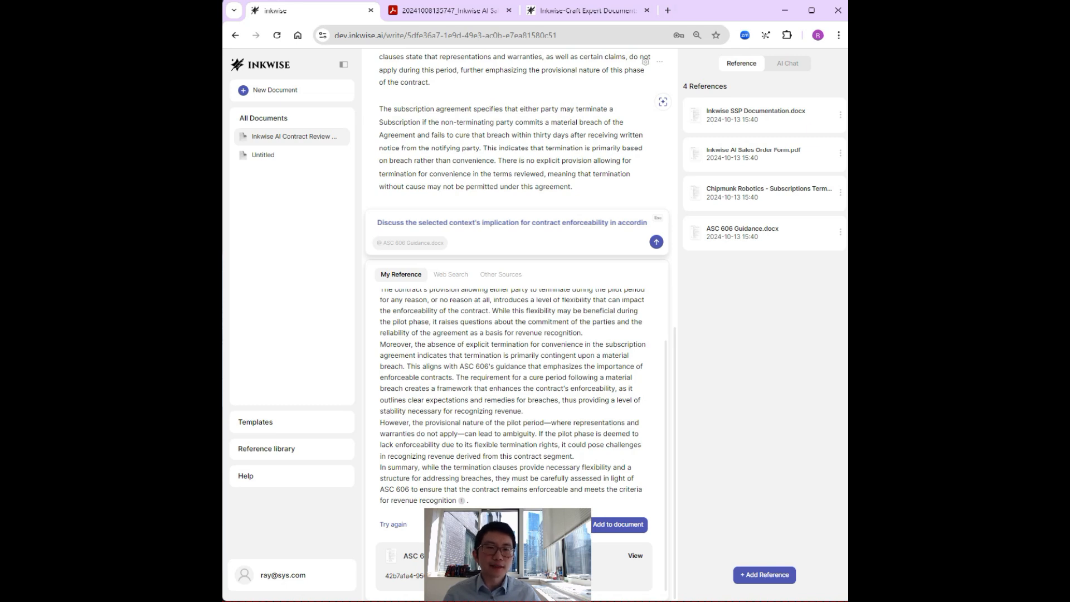
left_click(615, 525)
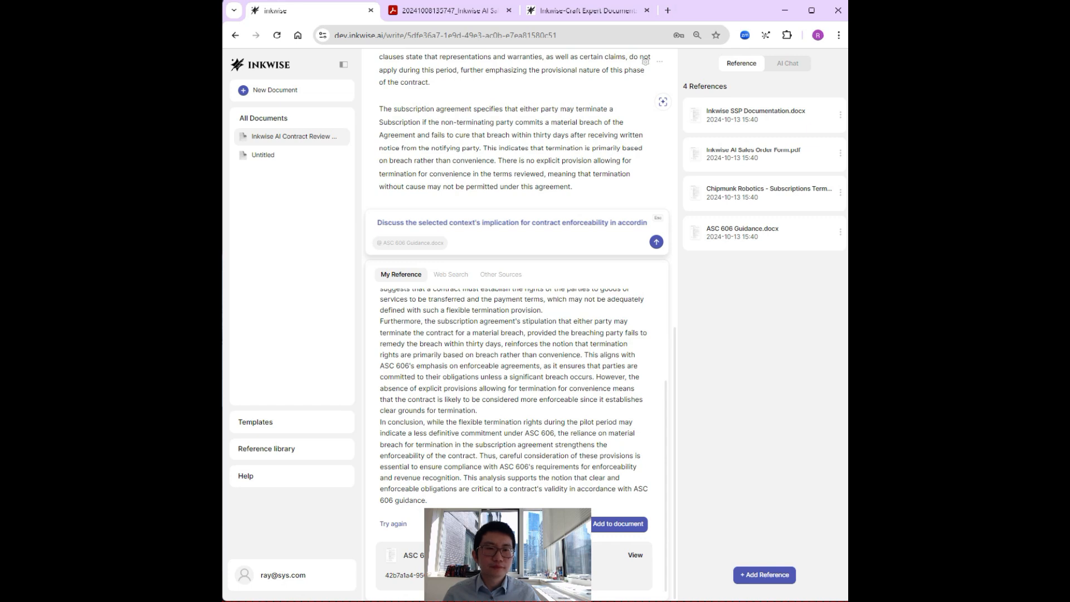
left_click(393, 524)
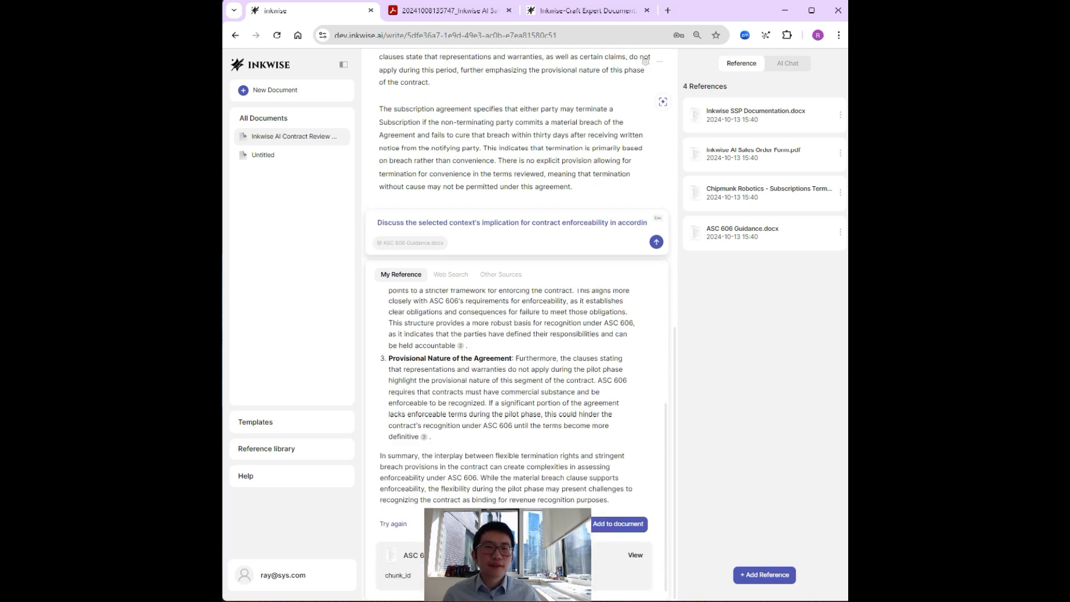
scroll(516, 435, "up", 4)
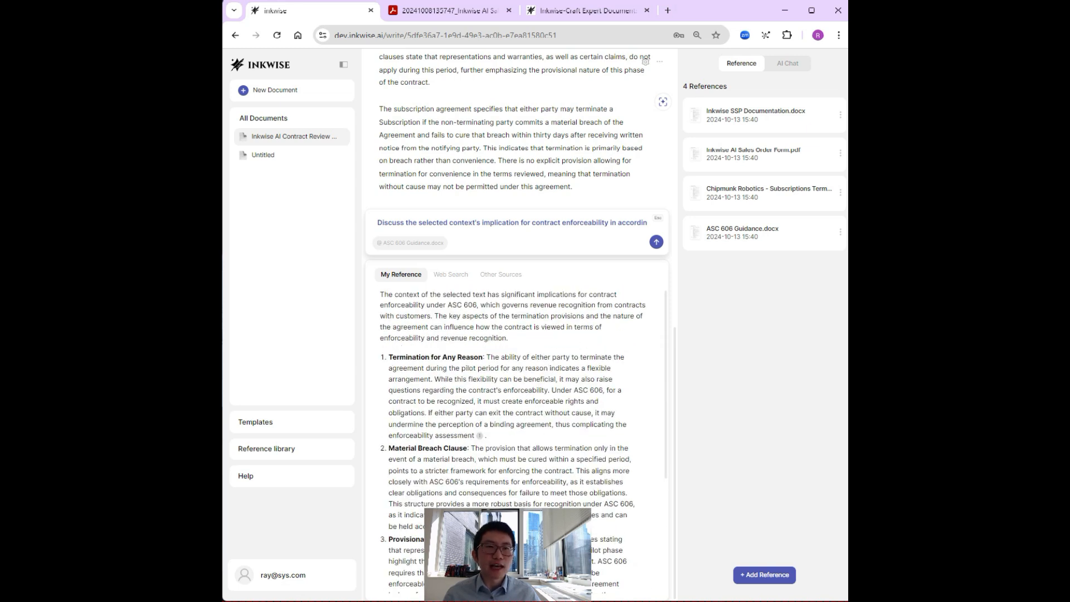
scroll(516, 435, "down", 5)
left_click(618, 525)
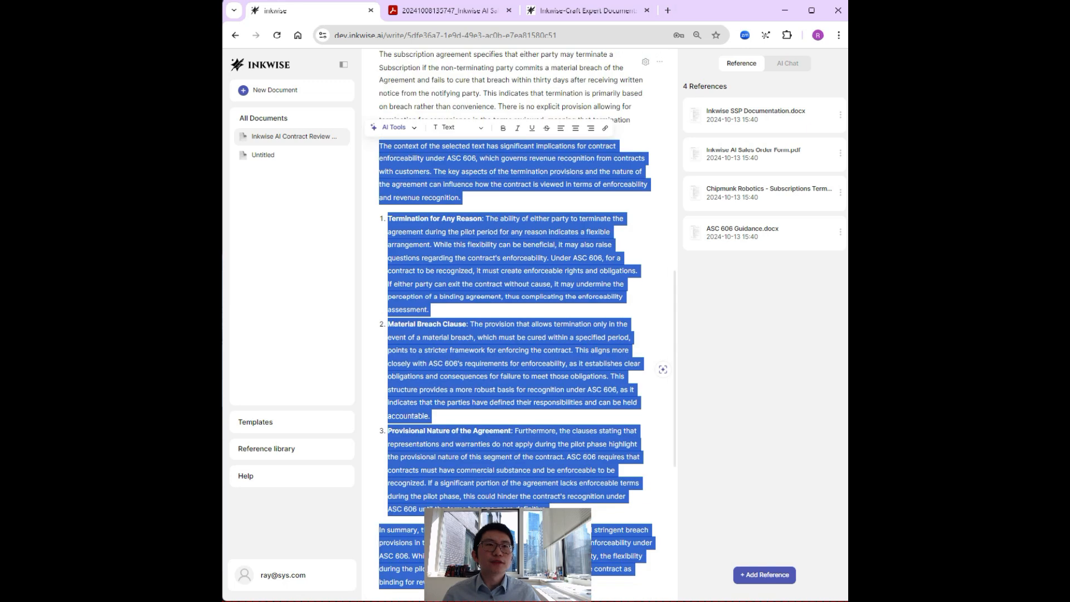
Step: Insert a blank line above the added enforceability analysis and delete its opening sentence about significant implications under ASC 606
left_click(549, 159)
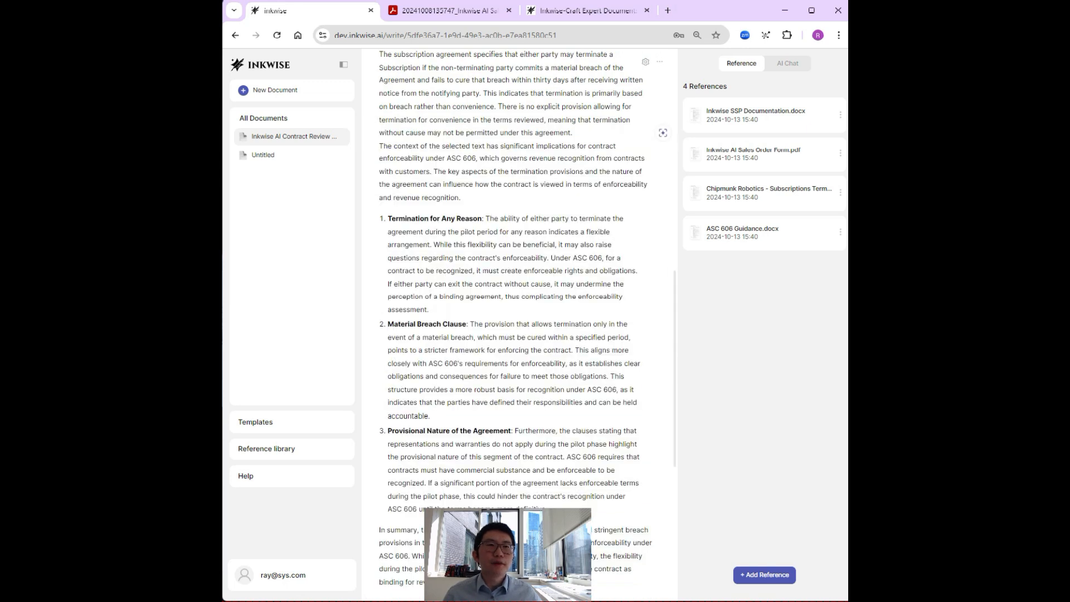
key("Return")
left_click(461, 211)
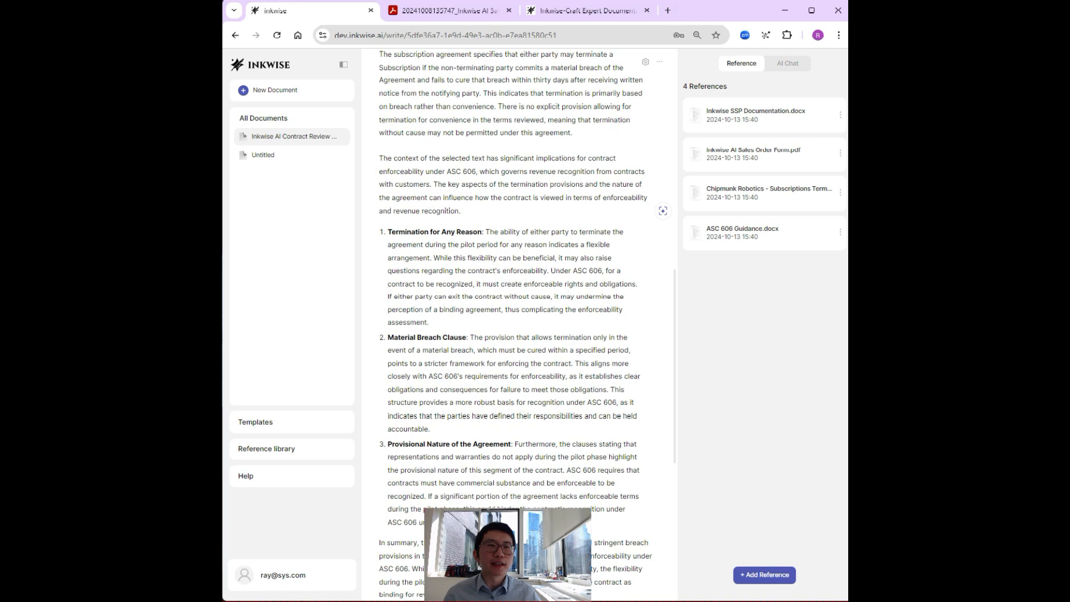
left_click(430, 159)
left_click(433, 184)
left_click_drag(434, 185, 379, 158)
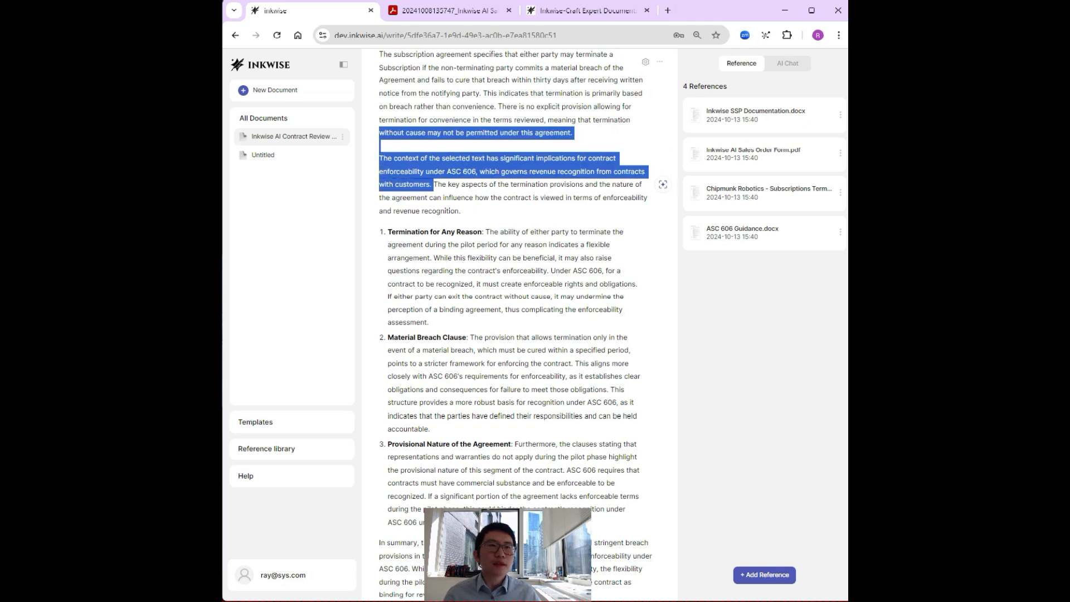
key("BackSpace")
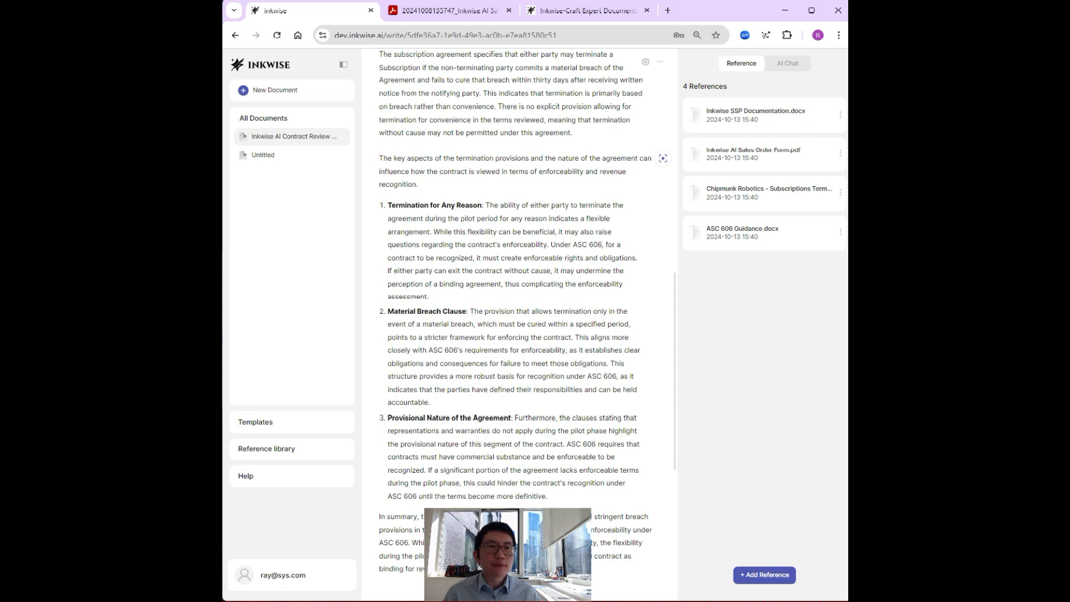
Step: Turn the "Termination for Any Reason" list item into a plain paragraph and extend its heading with "during the Pilot Term"
left_click(429, 296)
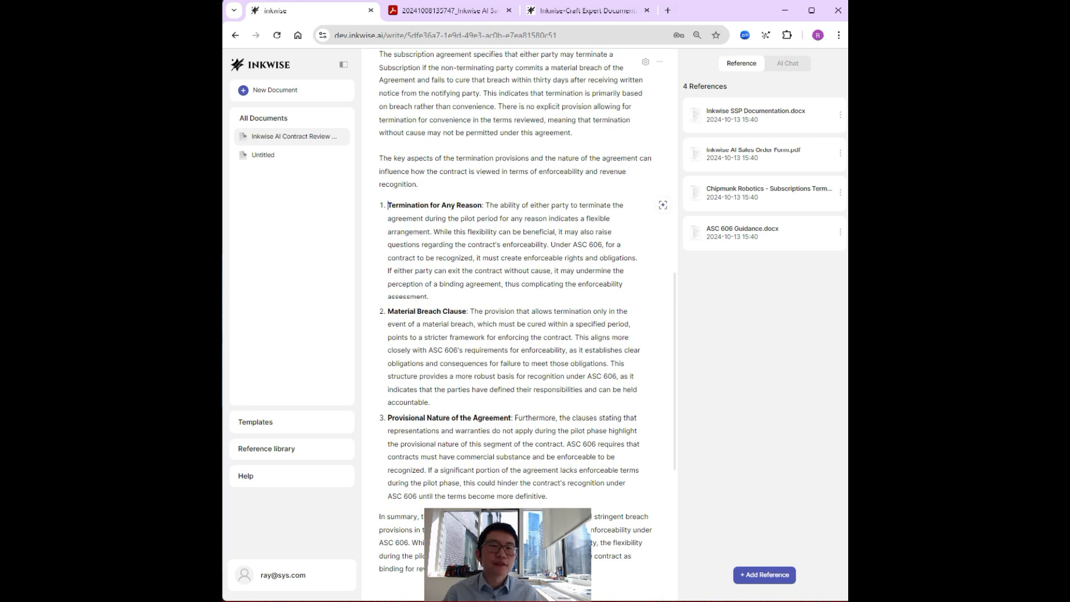
key("BackSpace")
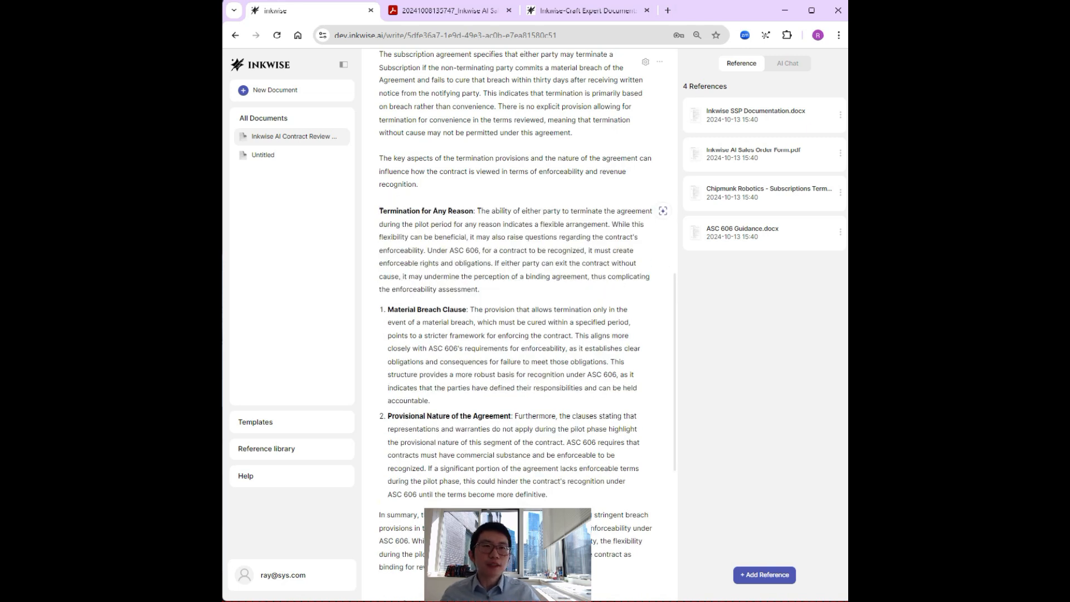
type("during ")
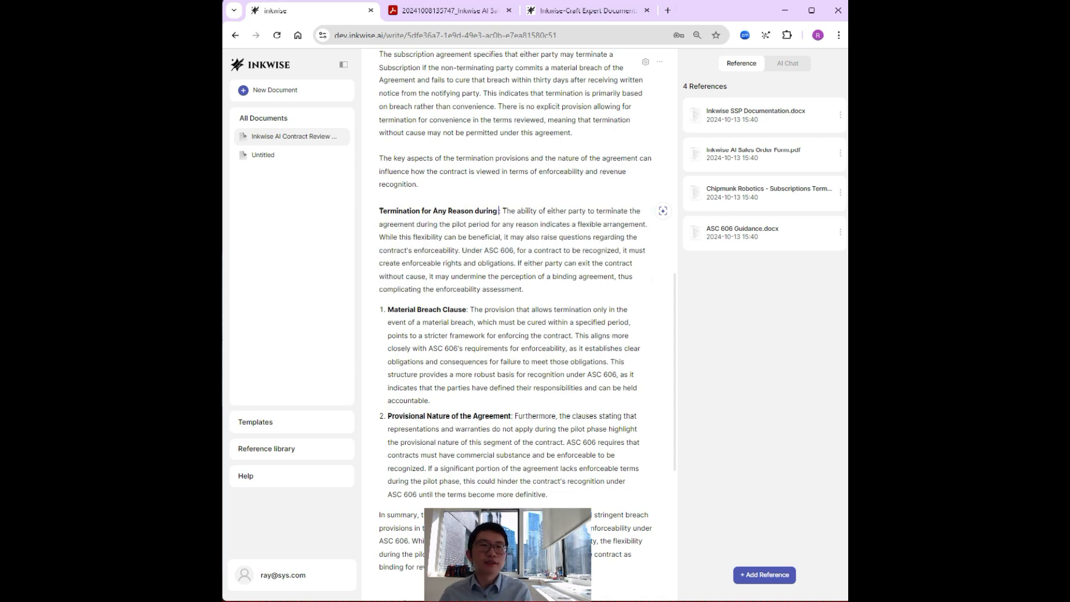
type("P")
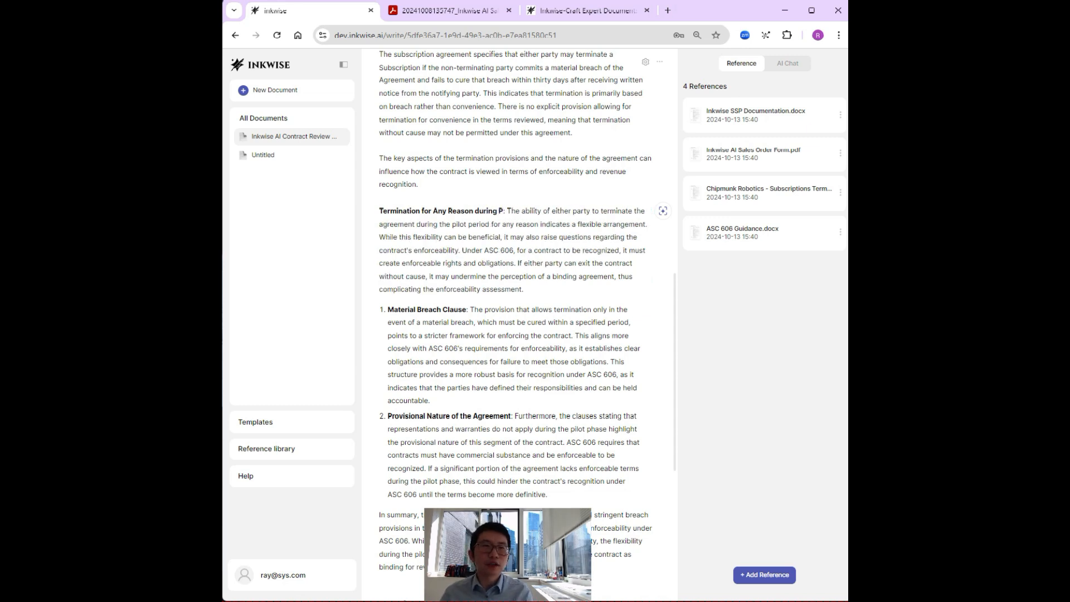
key("BackSpace")
type("the Pilot")
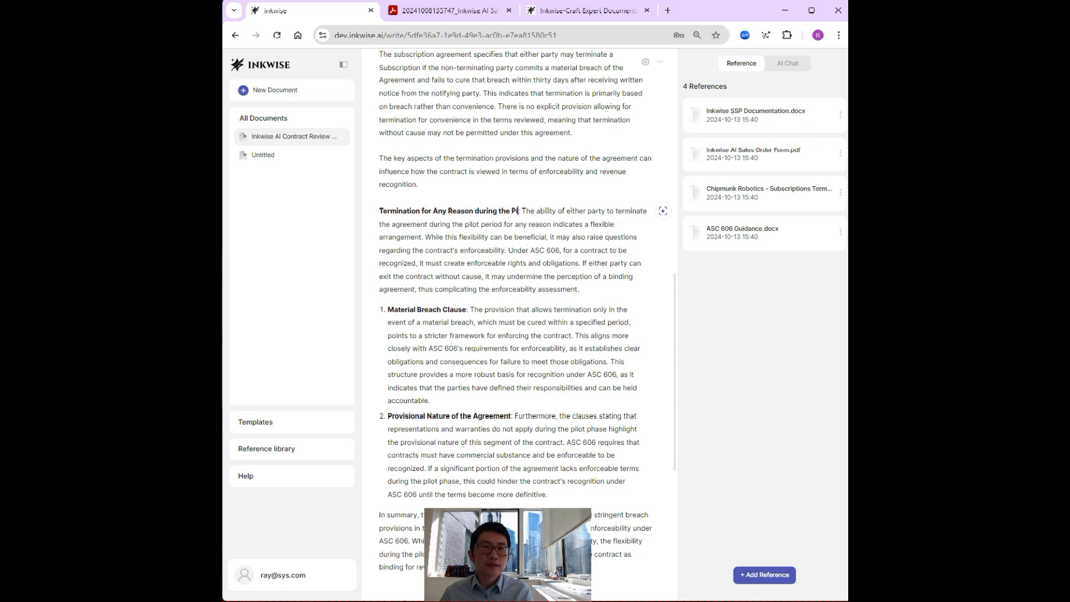
type(" Term")
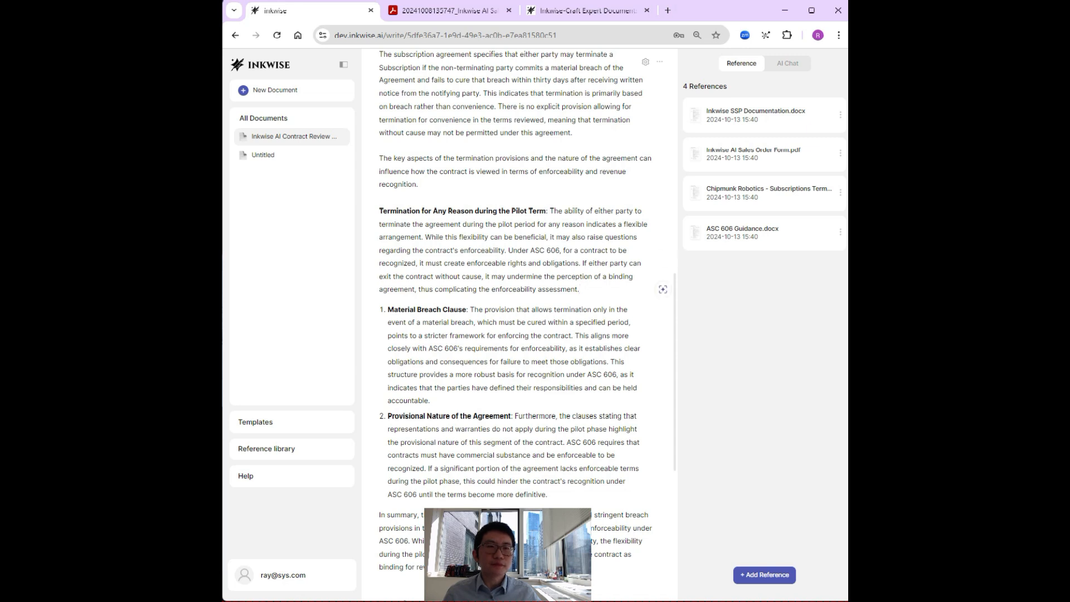
Step: Turn the "Material Breach Clause" list item into a plain paragraph and extend its heading with "After the Pilot Term"
scroll(516, 279, "down", 2)
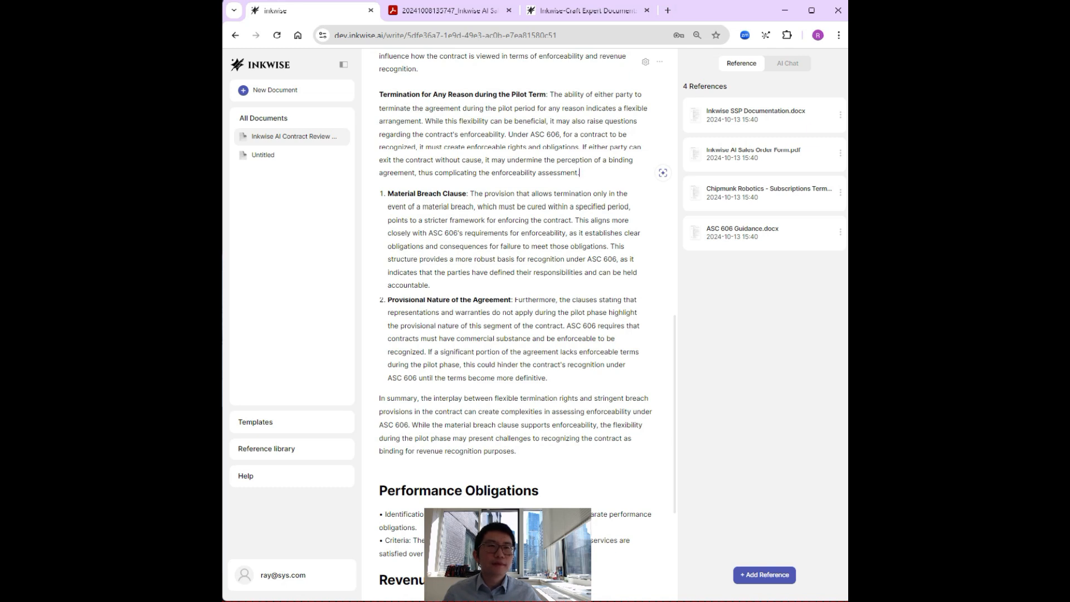
left_click(393, 194)
key("BackSpace")
key("Return")
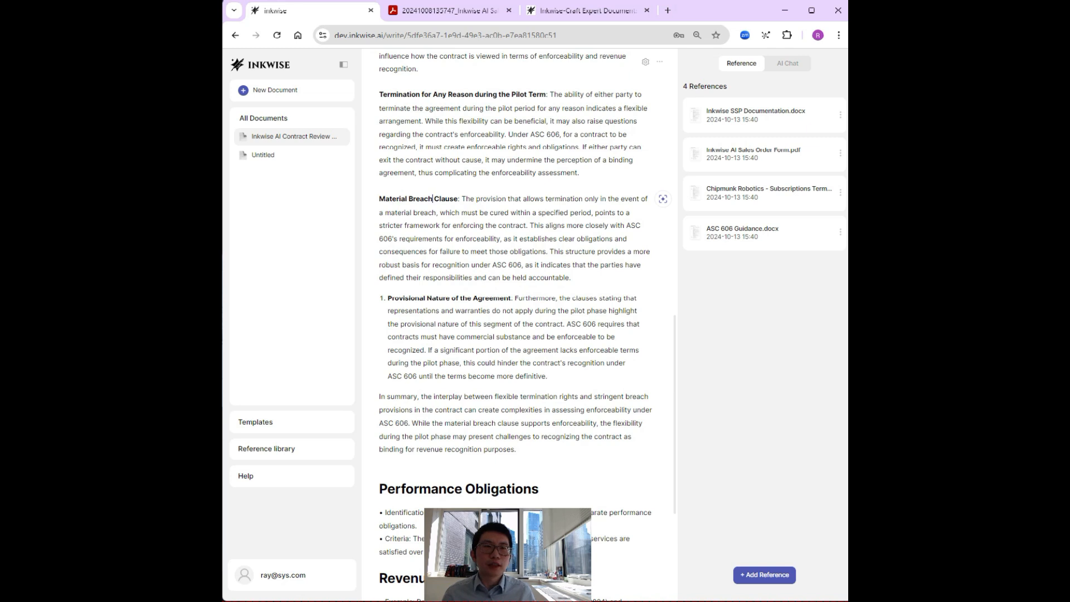
type("after")
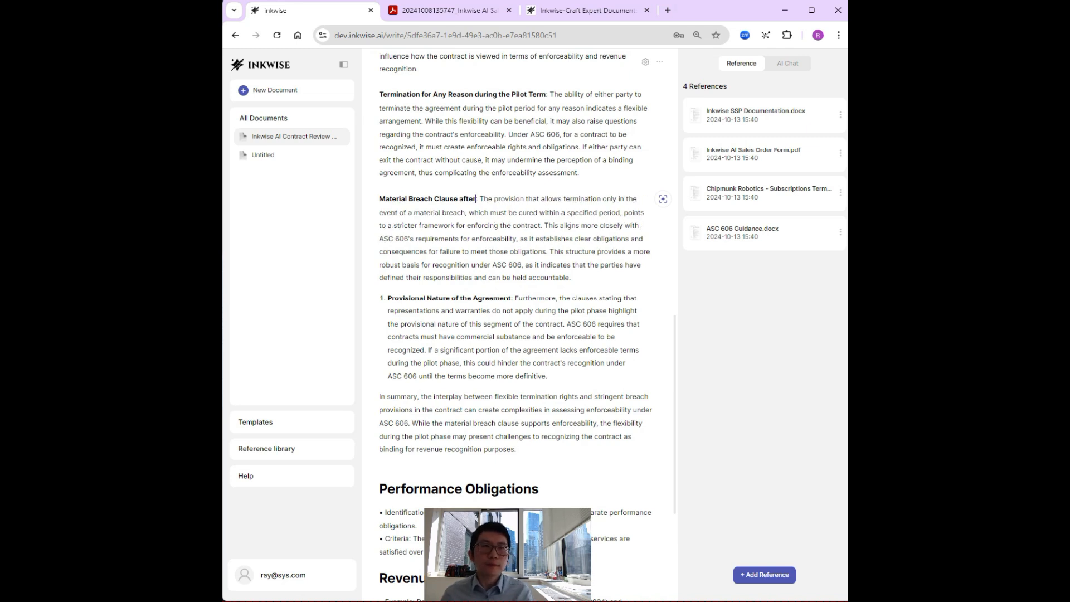
key("BackSpace")
key("BackSpace")
type("After the")
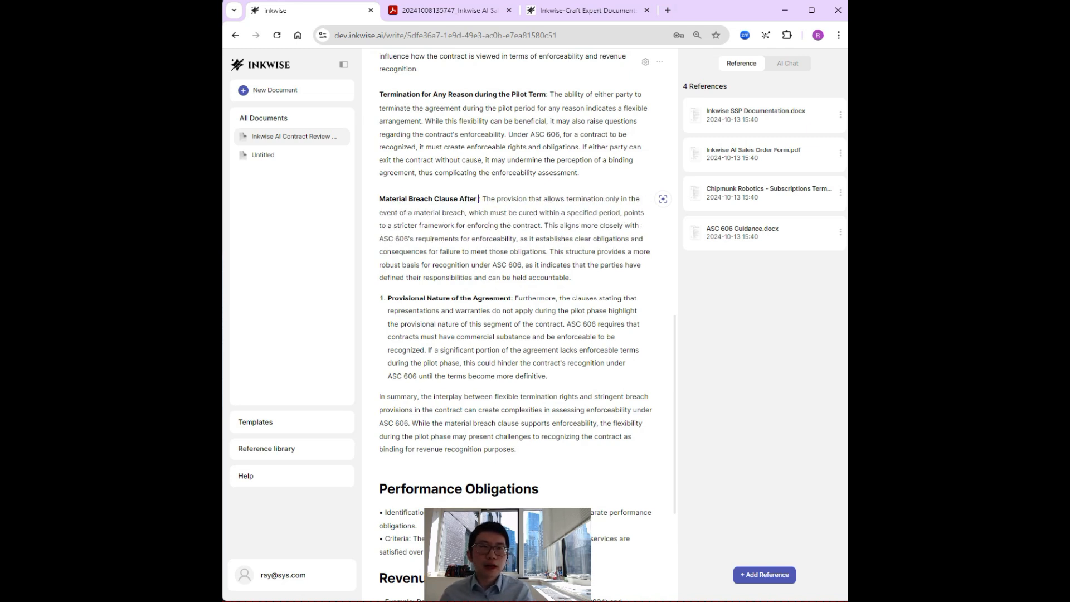
type(" Pilot Term")
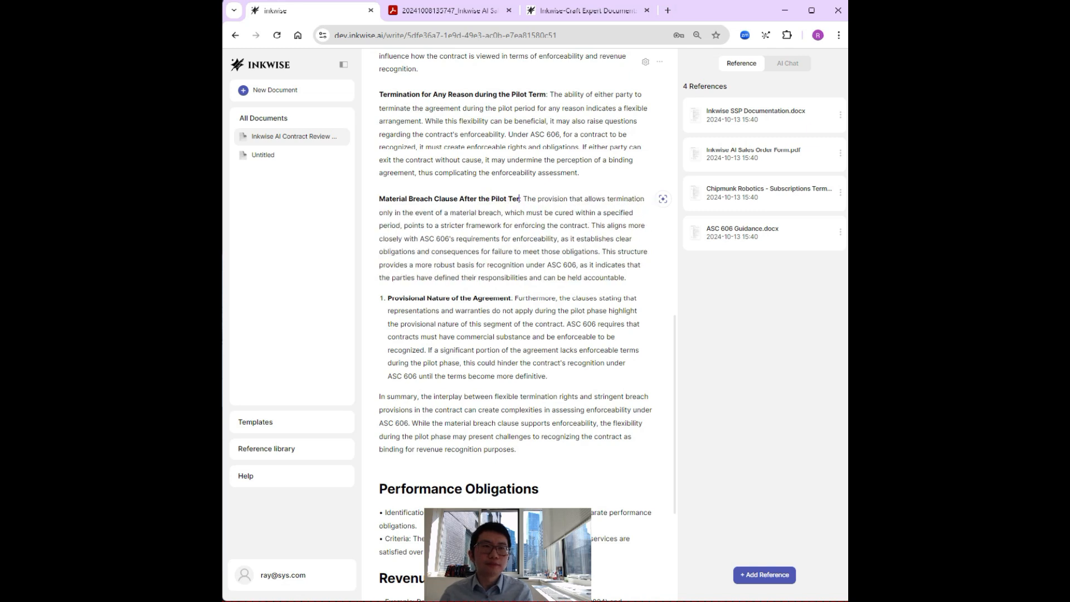
Step: Capitalize "During" in the heading of the "Termination for Any Reason" paragraph
left_click(477, 94)
key("BackSpace")
type("D")
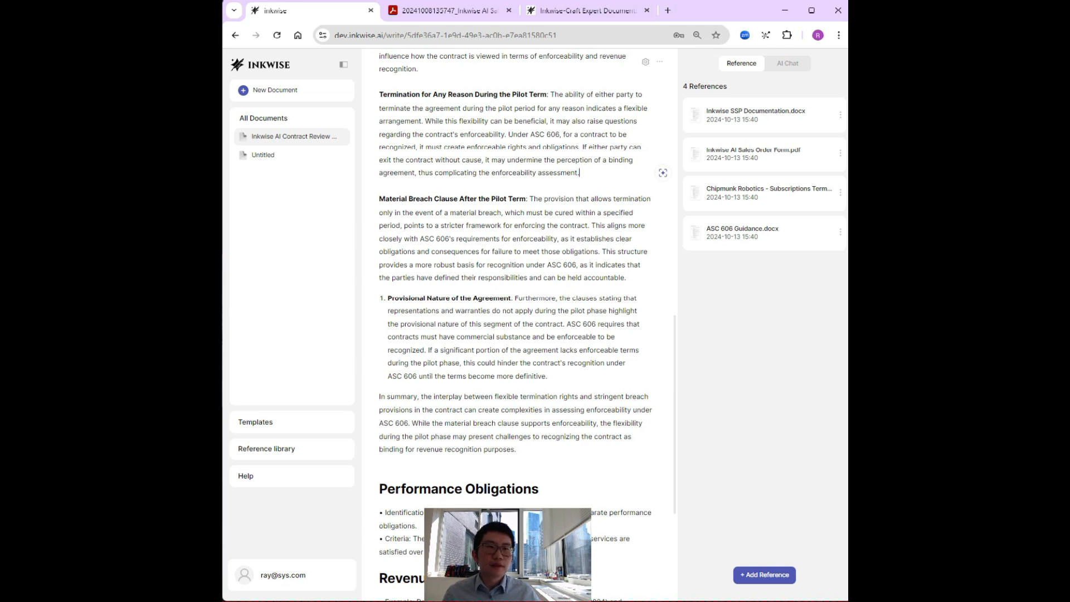
Step: Delete the "Provisional Nature of the Agreement" list item and keep a blank line above the summary paragraph
left_click_drag(548, 377, 388, 298)
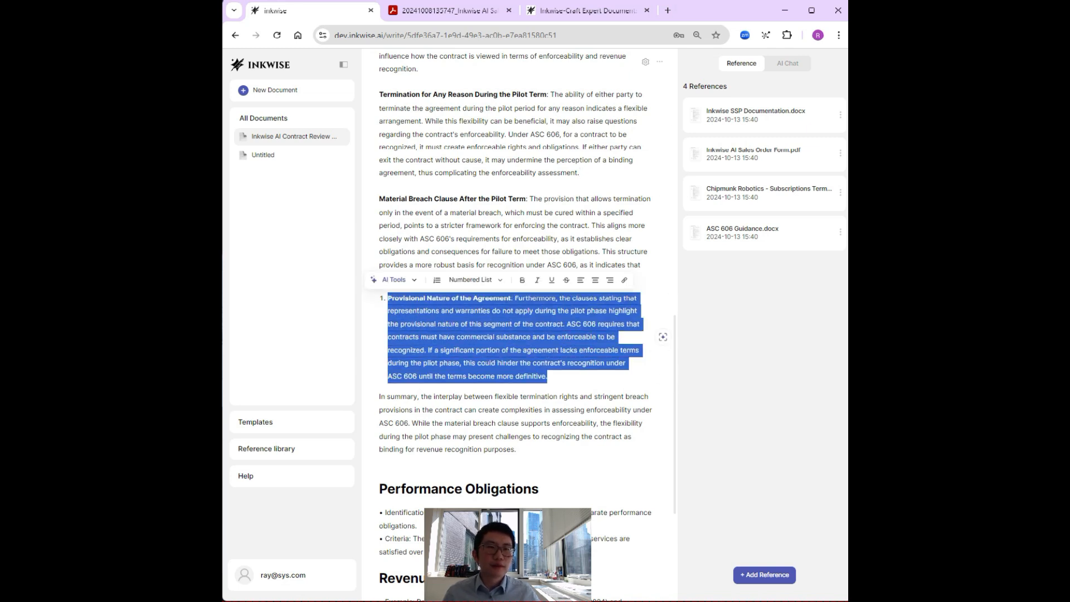
key("BackSpace")
key("BackSpace")
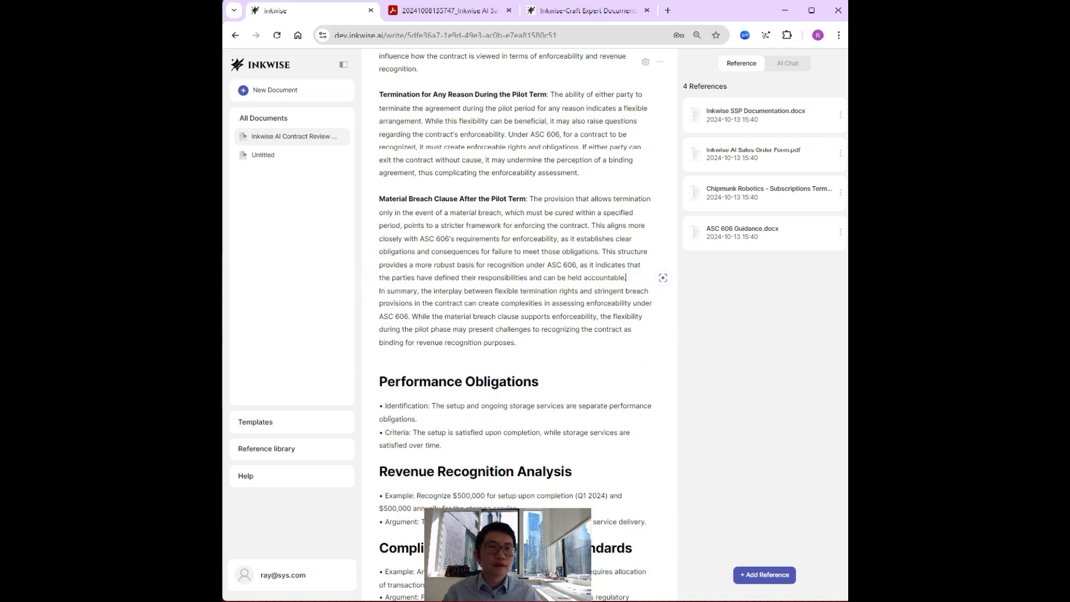
Step: Replace the "In summary" paragraph with one starting "As a result, the revenue contract can only be identified after the pilot term concludes and the subscription period begins"
left_click(430, 316)
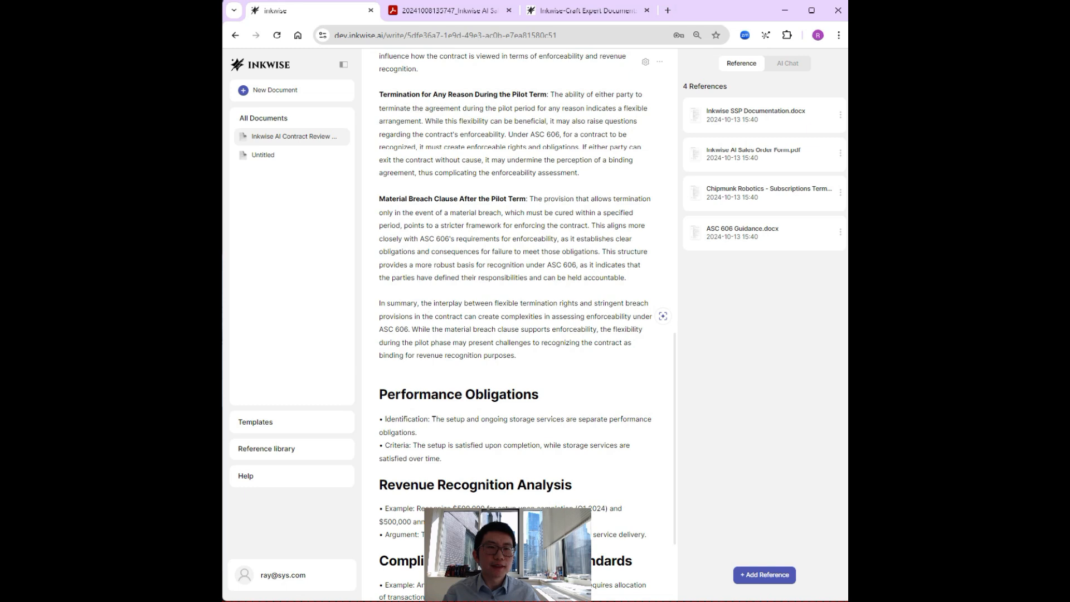
left_click_drag(517, 355, 379, 303)
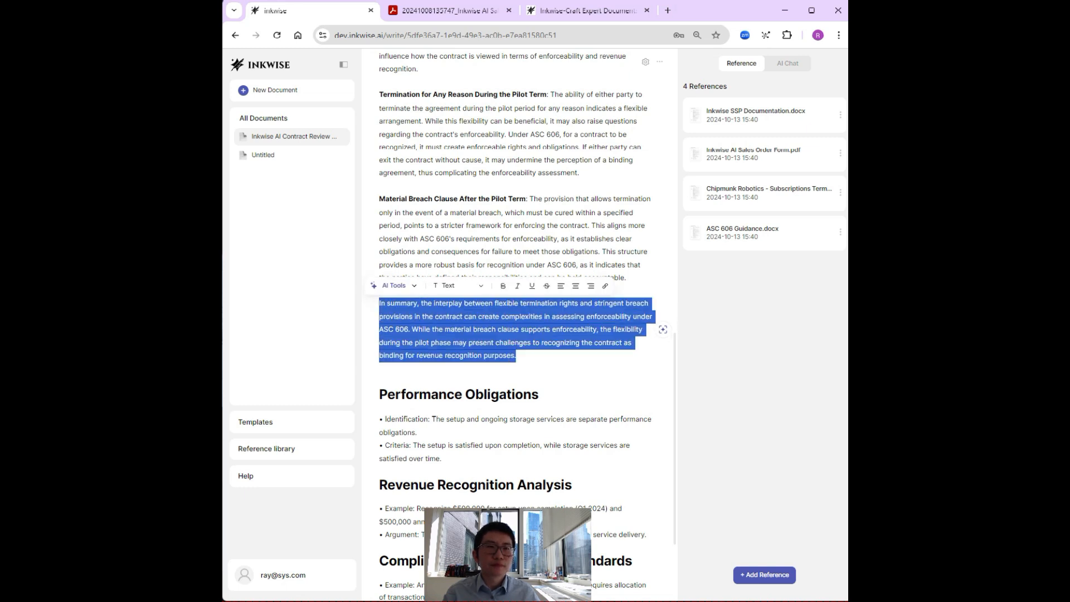
key("BackSpace")
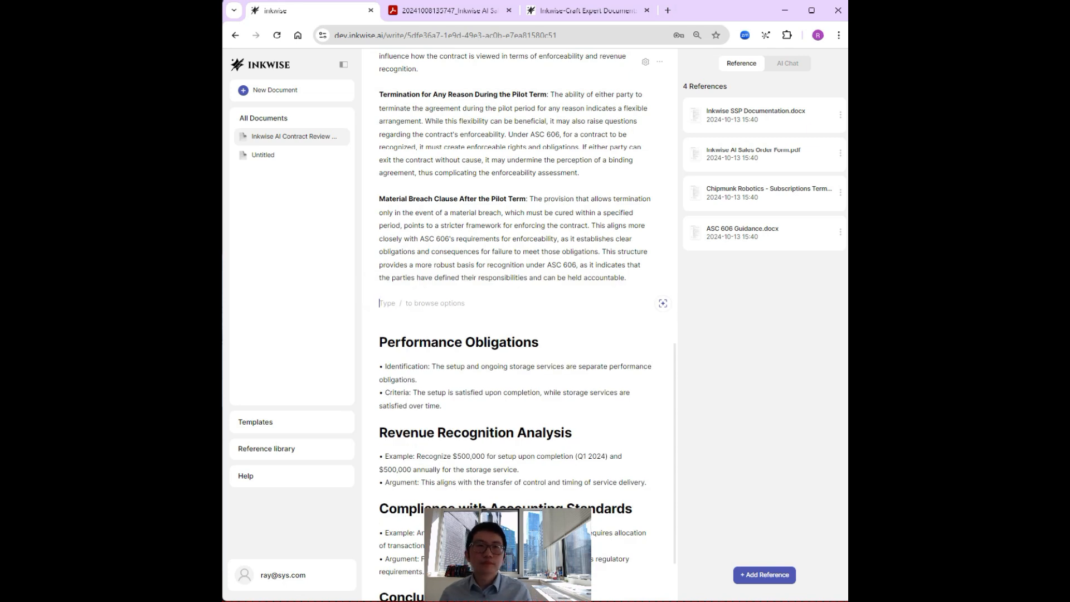
type("As a result, ")
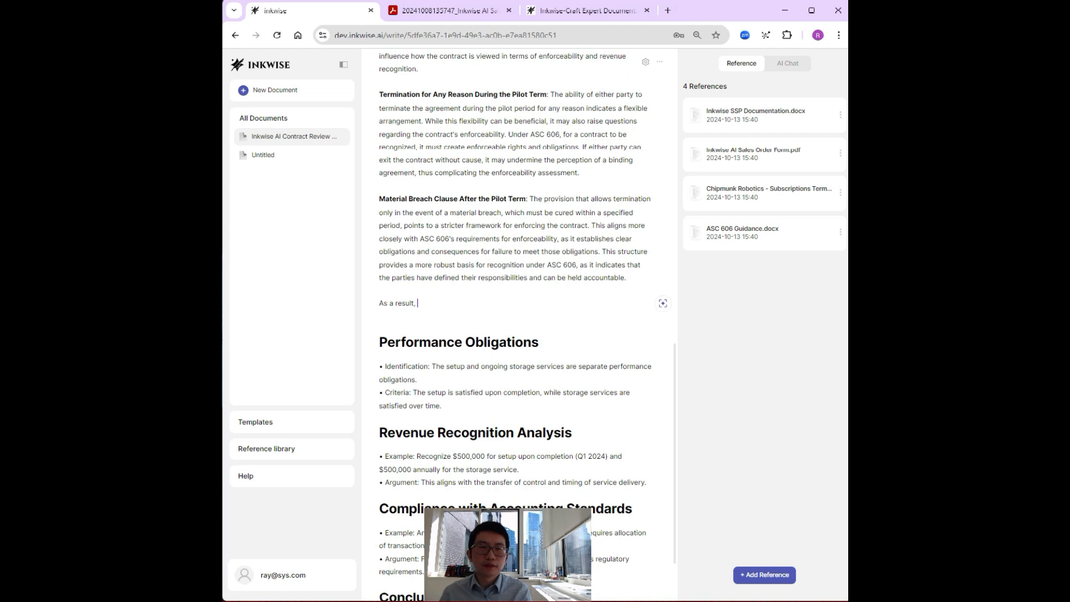
type("the revenue con")
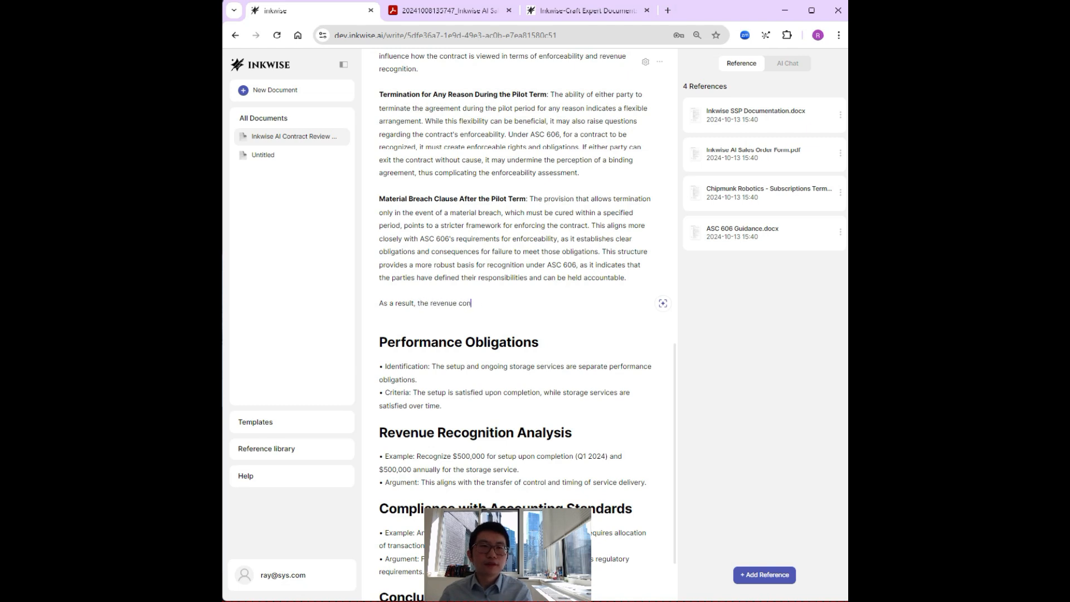
type("tract o")
type("can only be identified after the pilot")
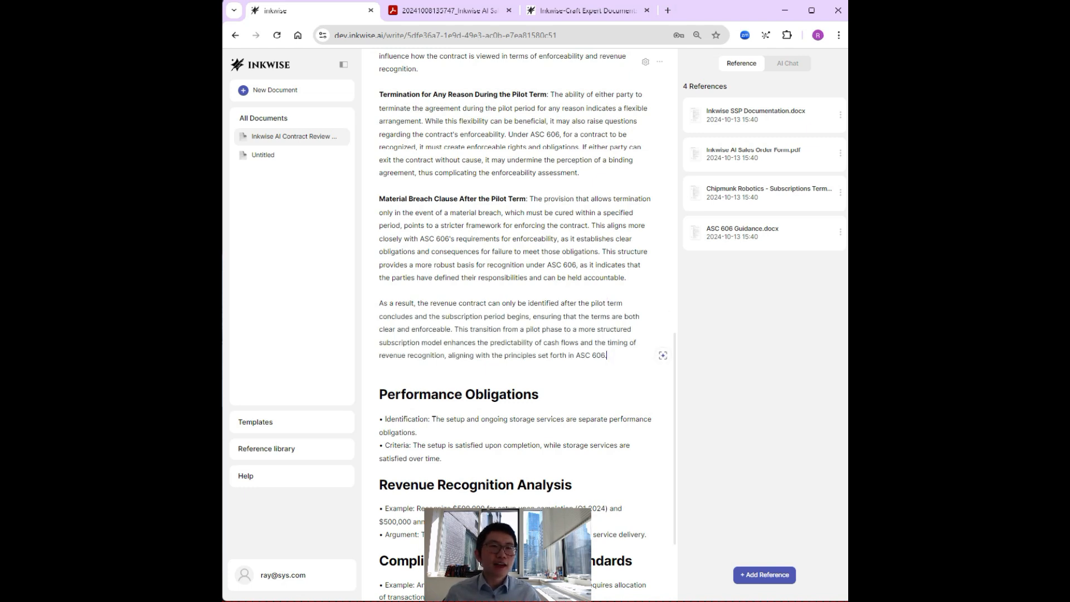
Step: Remove the blank line above the "Performance Obligations" heading
scroll(516, 323, "up", 10)
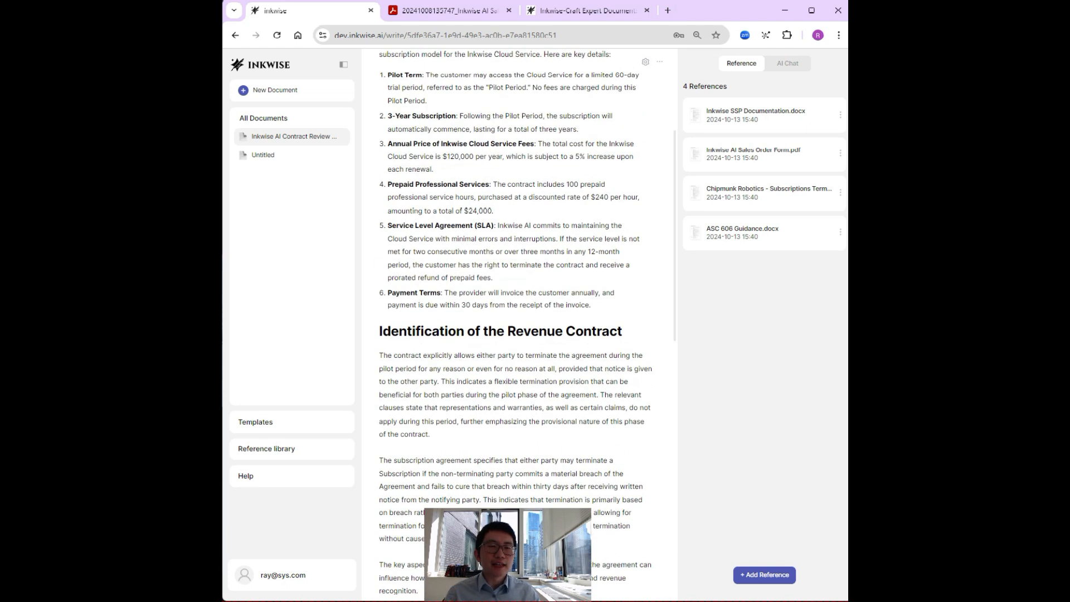
scroll(516, 323, "down", 10)
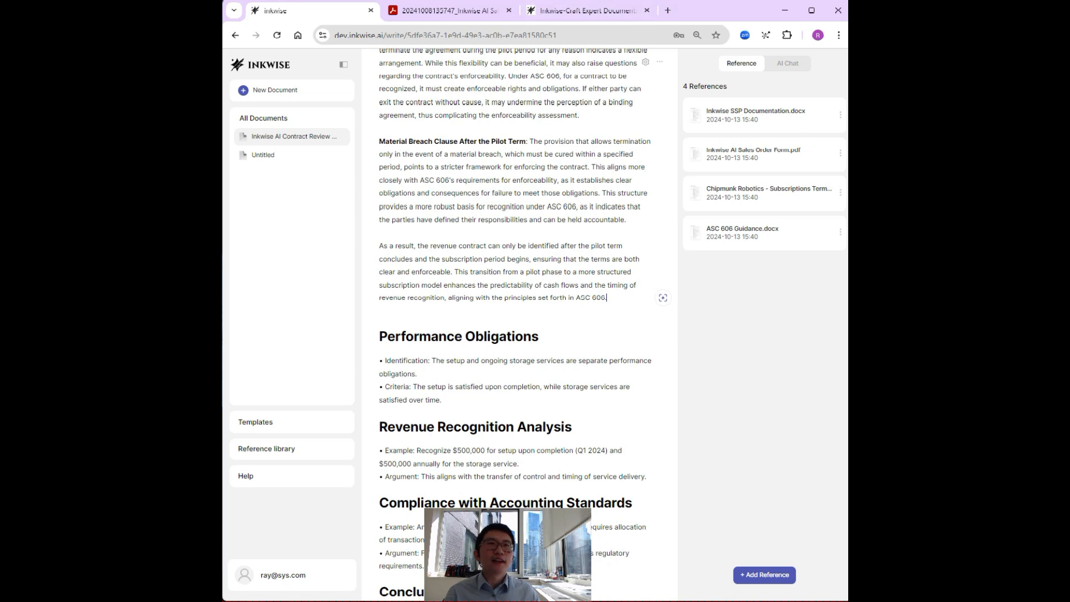
left_click(540, 336)
left_click(515, 311)
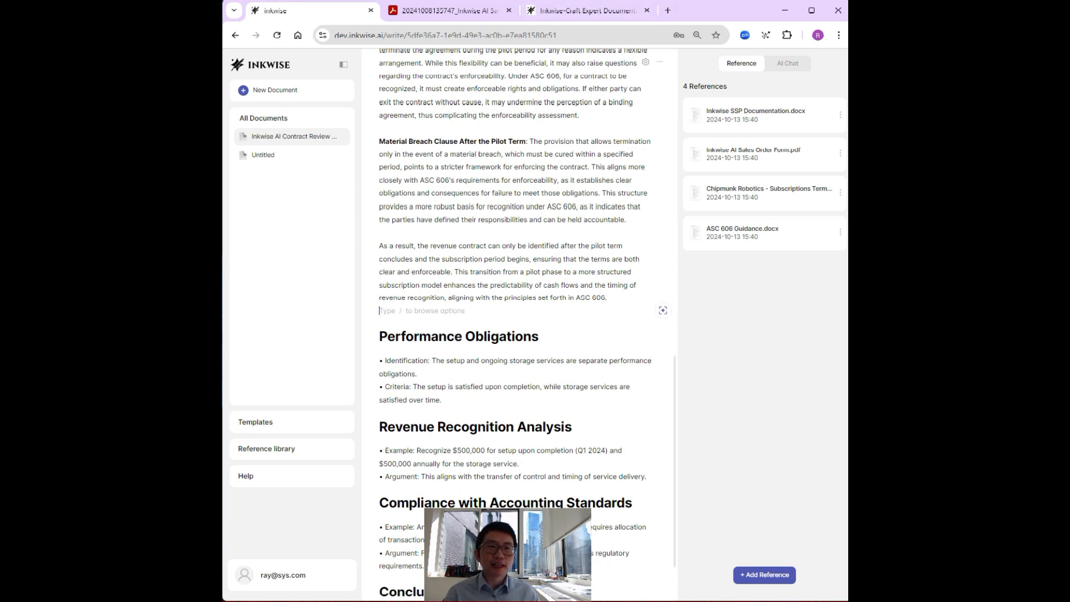
key("BackSpace")
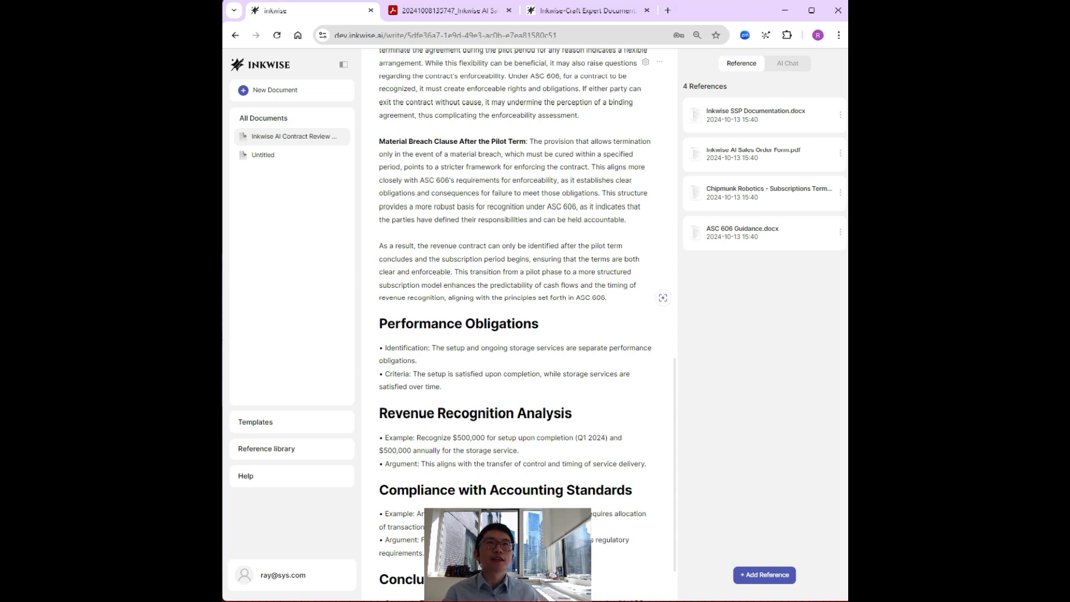
Step: Delete the placeholder Identification and Criteria bullets under "Performance Obligations"
left_click_drag(444, 414, 379, 348)
left_click(400, 374)
triple_click(399, 374)
key("BackSpace")
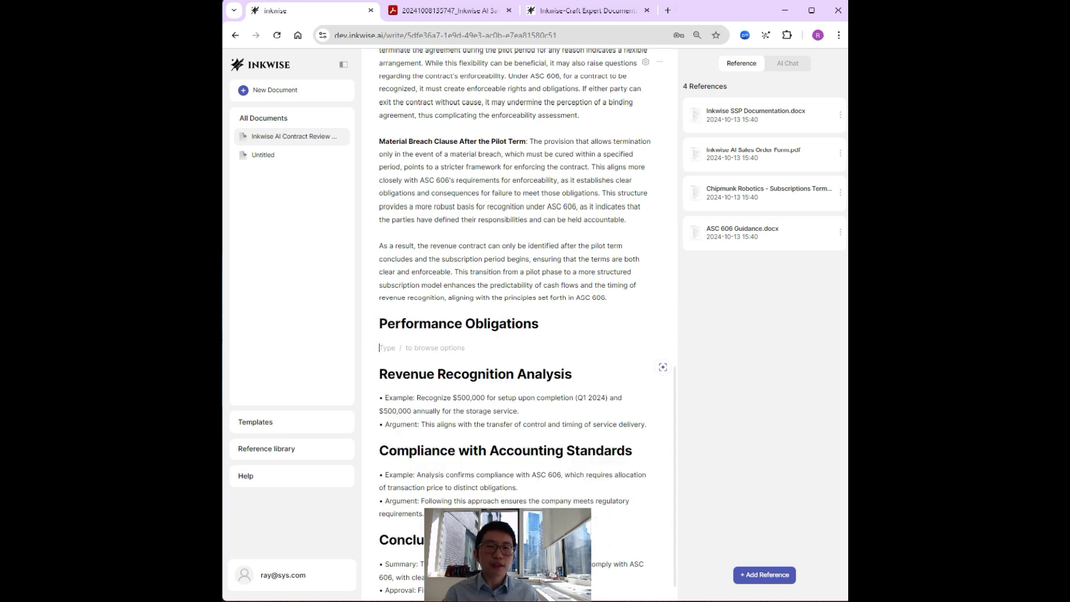
Step: Add "Cloud Service Subscription" as a subheading under "Performance Obligations", with an empty line beneath it
type("Cloud ")
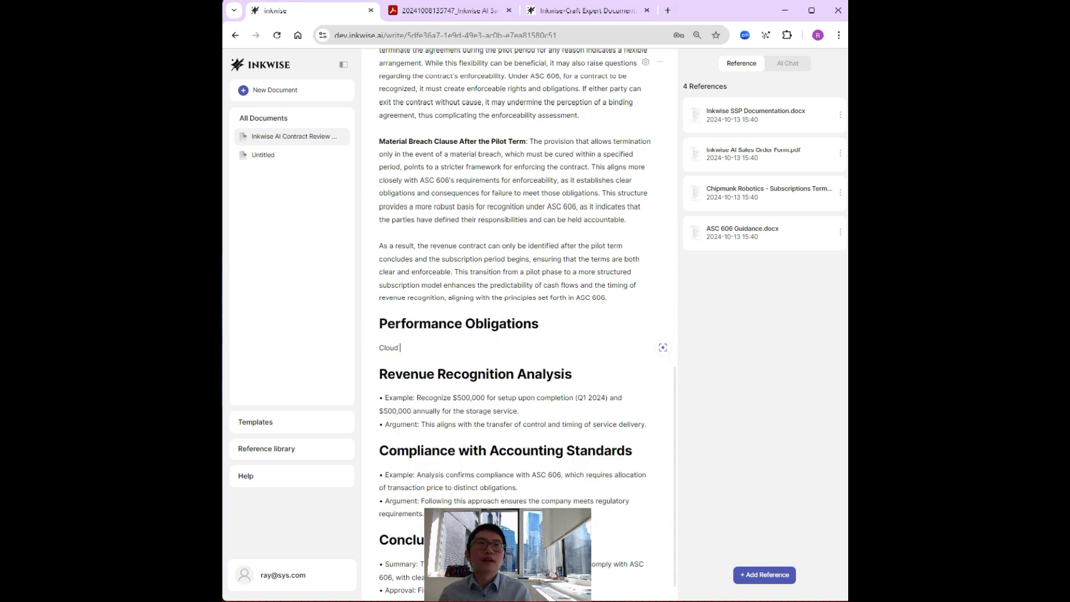
type("Service Subscription")
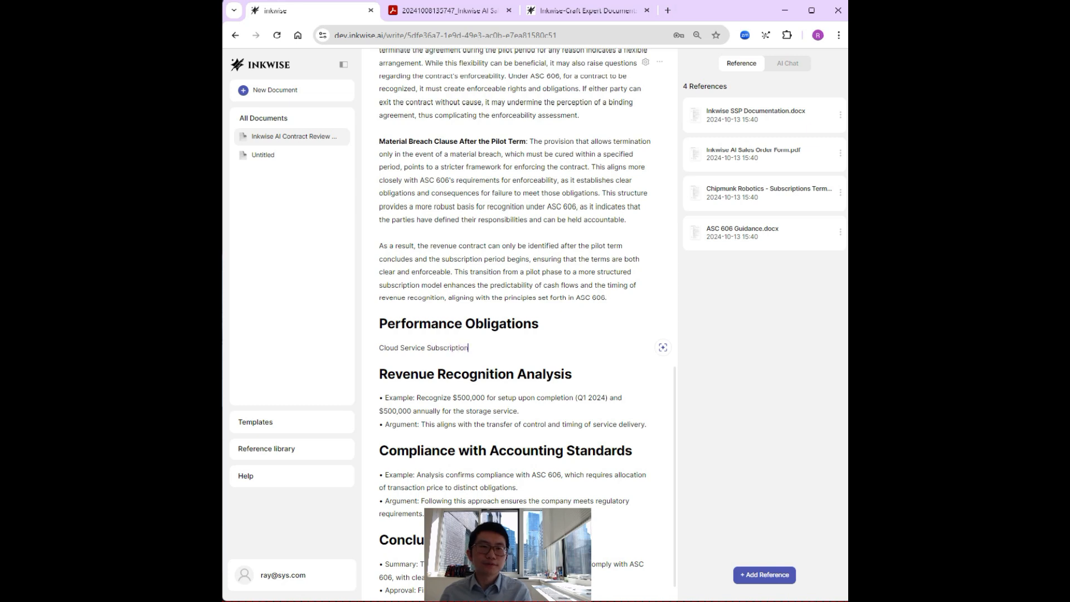
key("Return")
triple_click(424, 348)
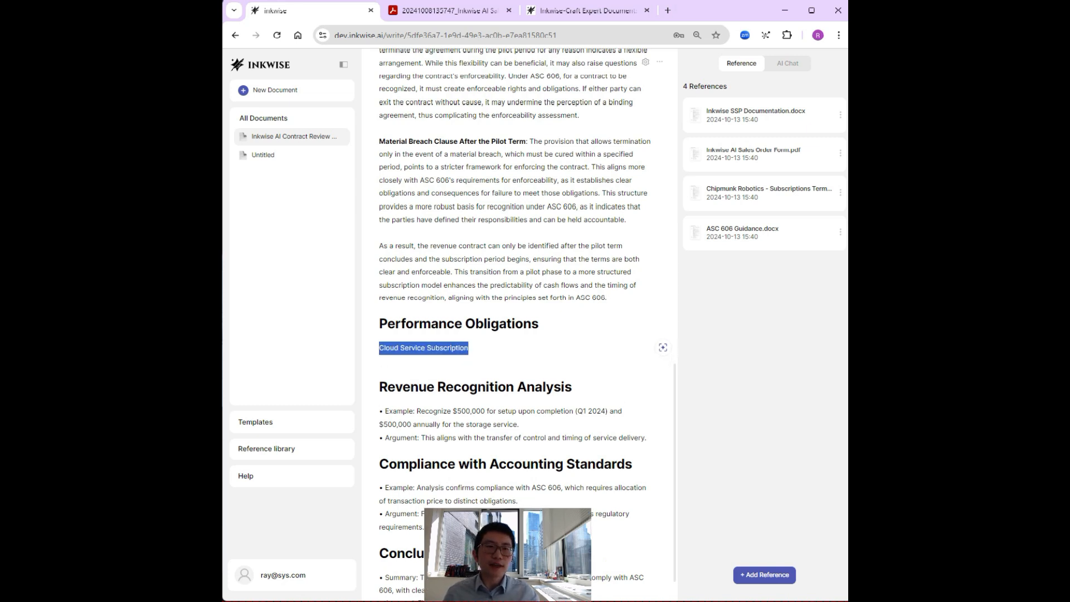
left_click(458, 330)
left_click(454, 381)
left_click(441, 369)
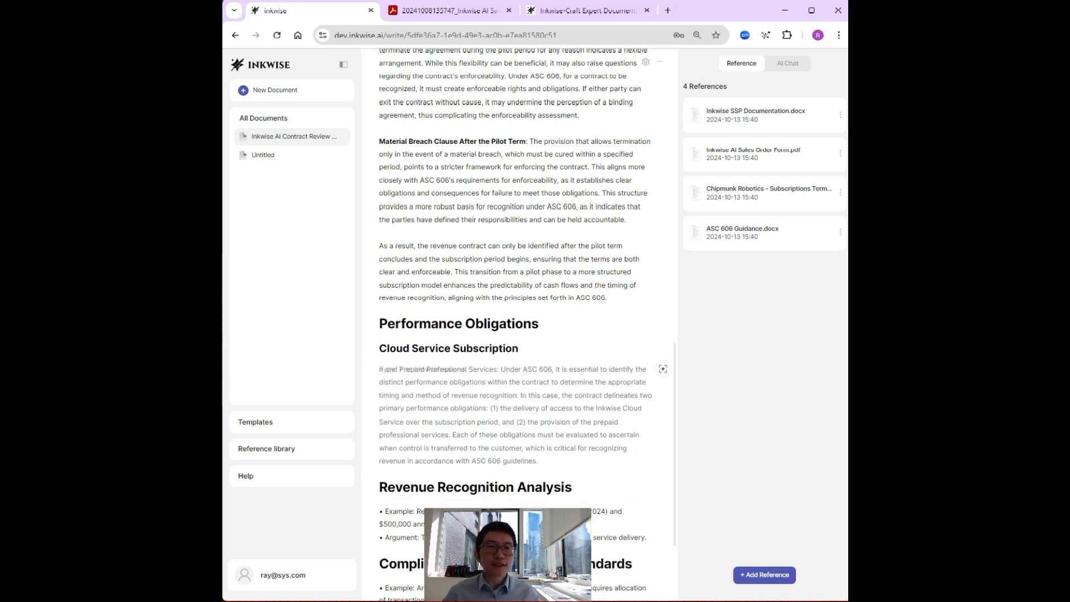
Step: Start an AI reference query under the "Cloud Service Subscription" subheading with Inkwise AI Sales Order Form.pdf as its source
scroll(519, 323, "down", 1)
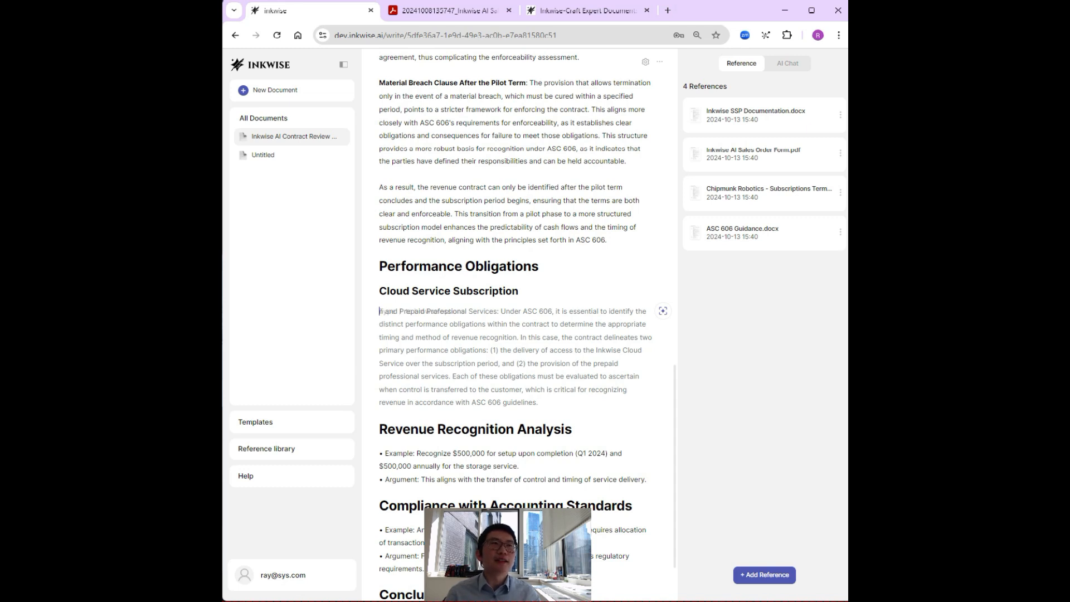
key("/")
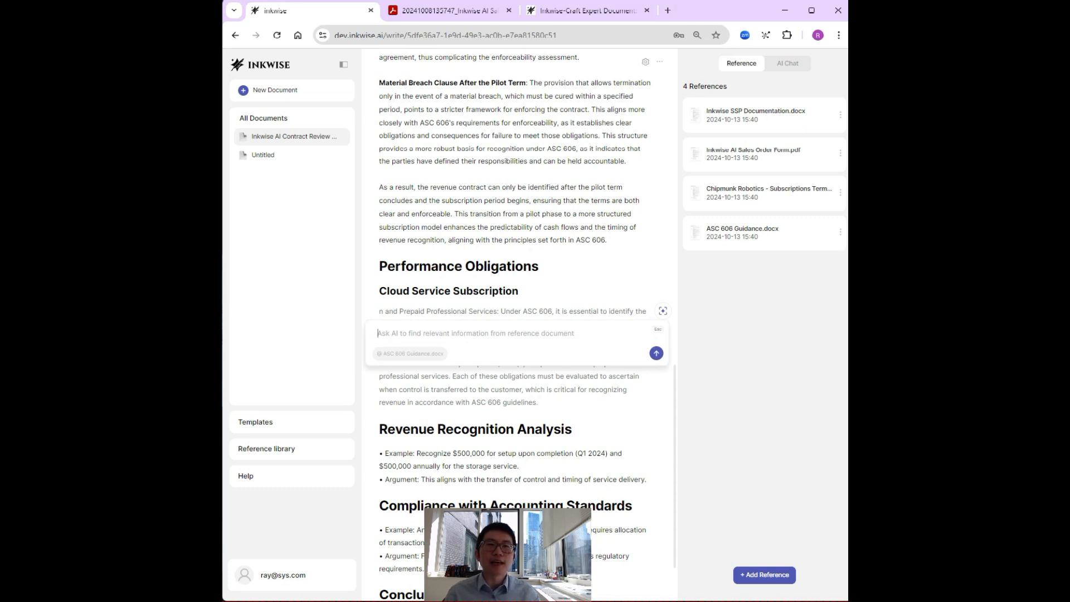
left_click(410, 354)
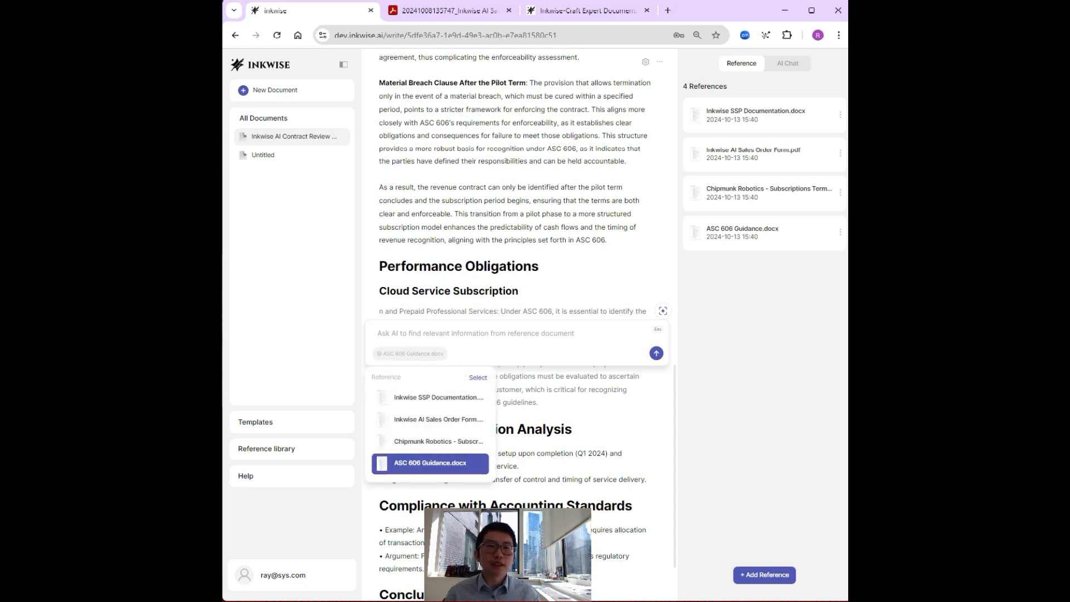
key("Up")
key("Up")
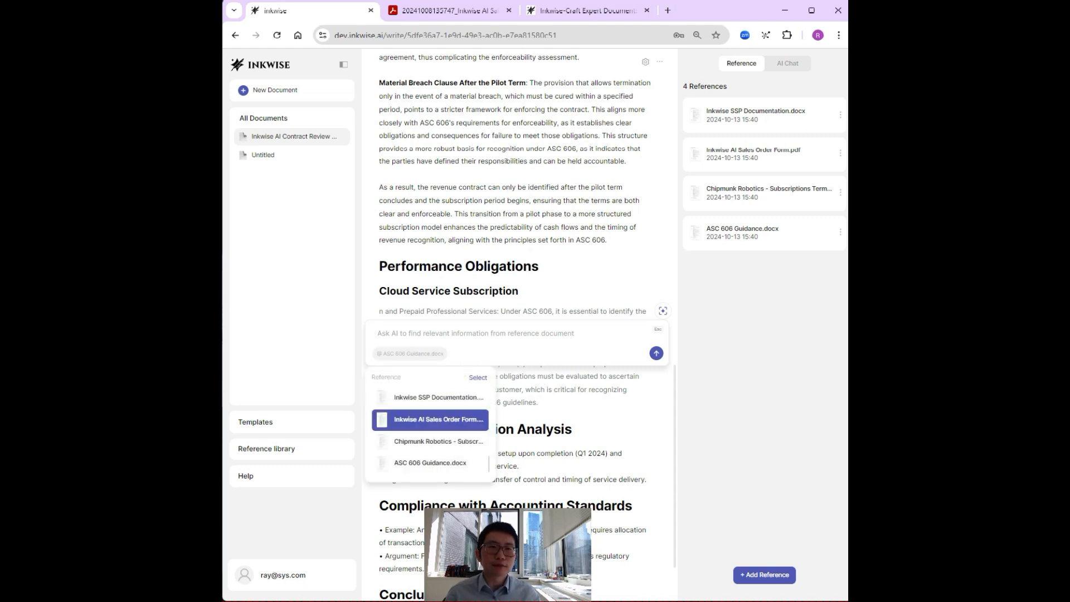
key("Return")
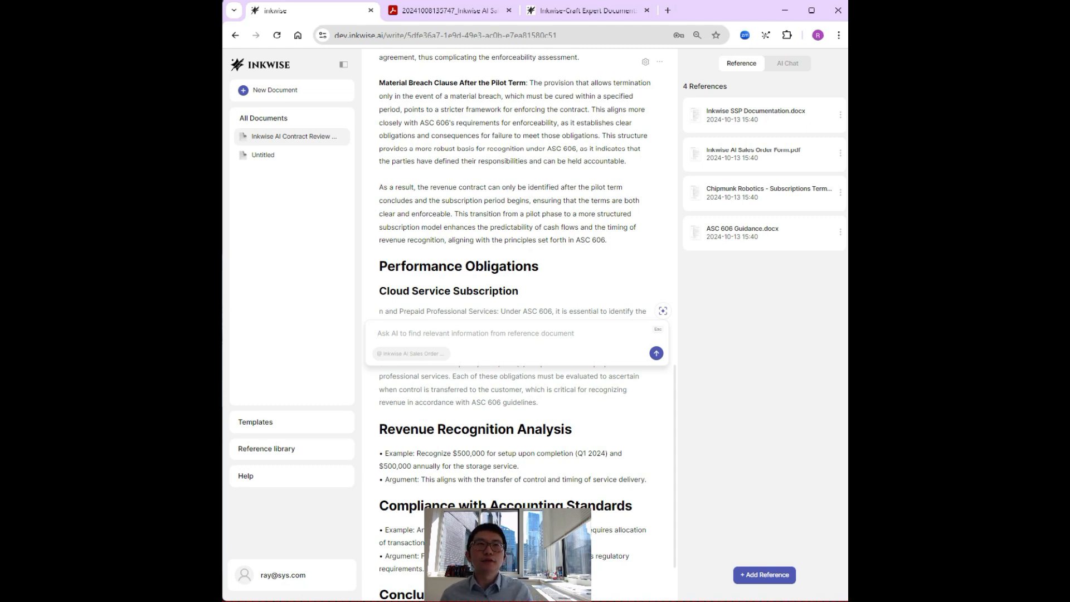
Step: Ask the AI "Please describe the 3-Year Cloud Service Subscription and its pilot term and pricing."
type("Please describe the 3-Year ")
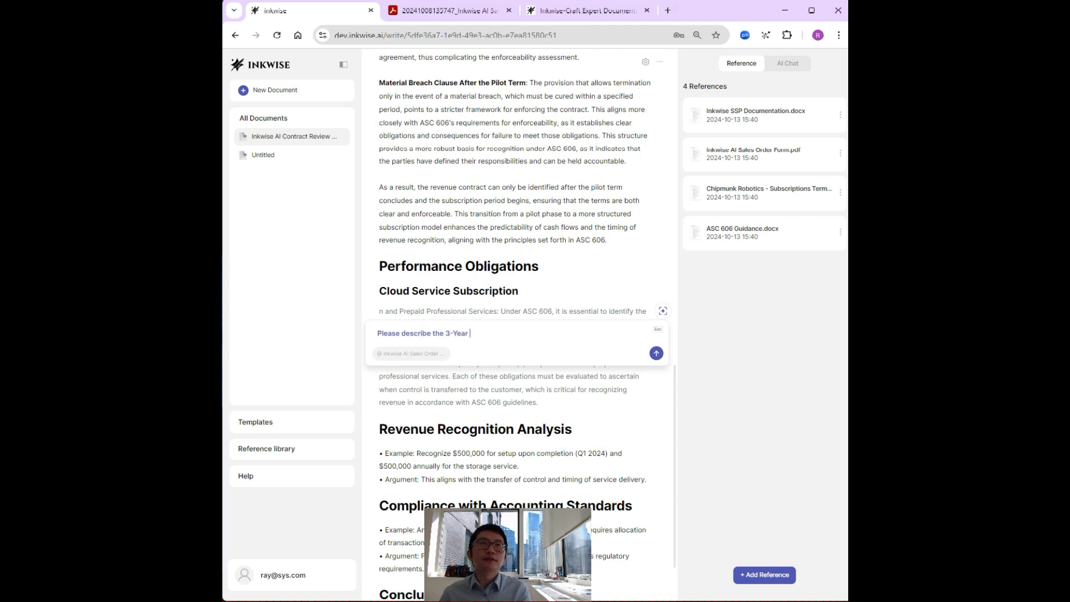
type("Cloud Servic")
key("BackSpace")
type("Cloud Service Subs")
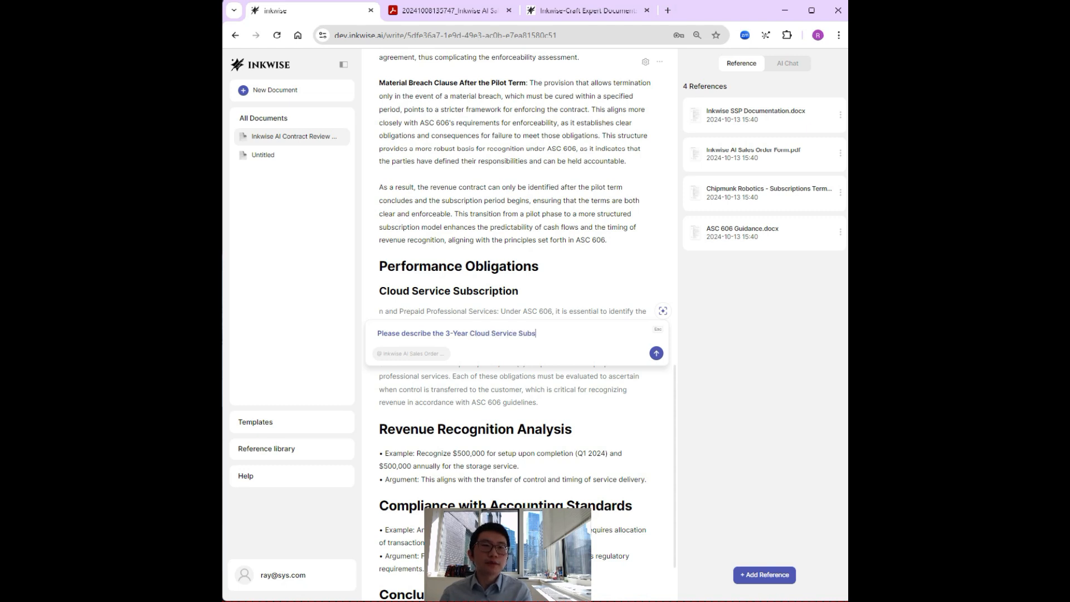
type("cription and its piloy")
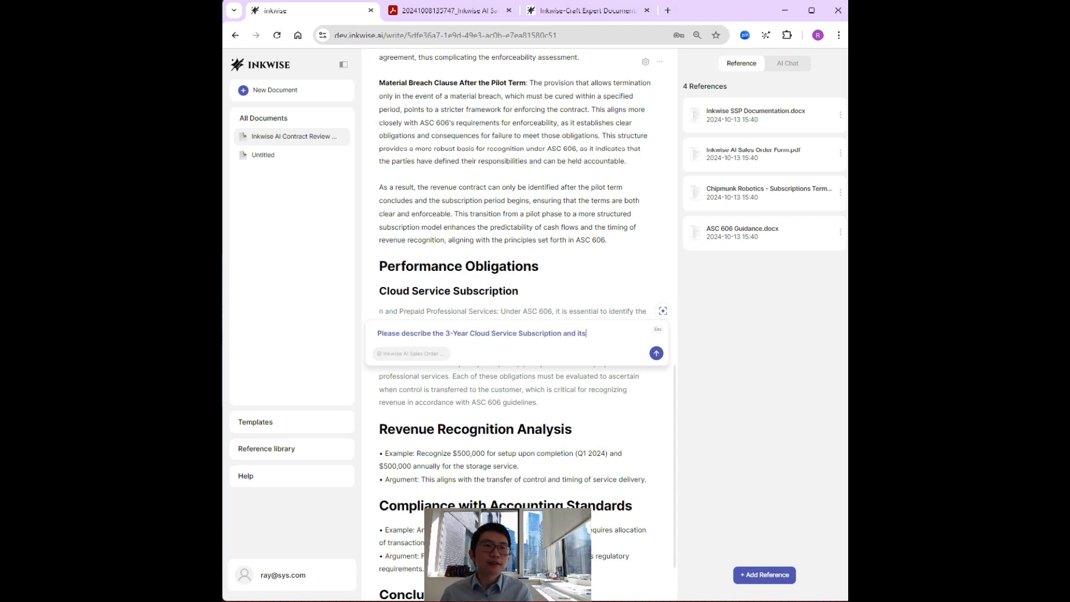
key("BackSpace")
key("BackSpace")
type("t term and pricing.")
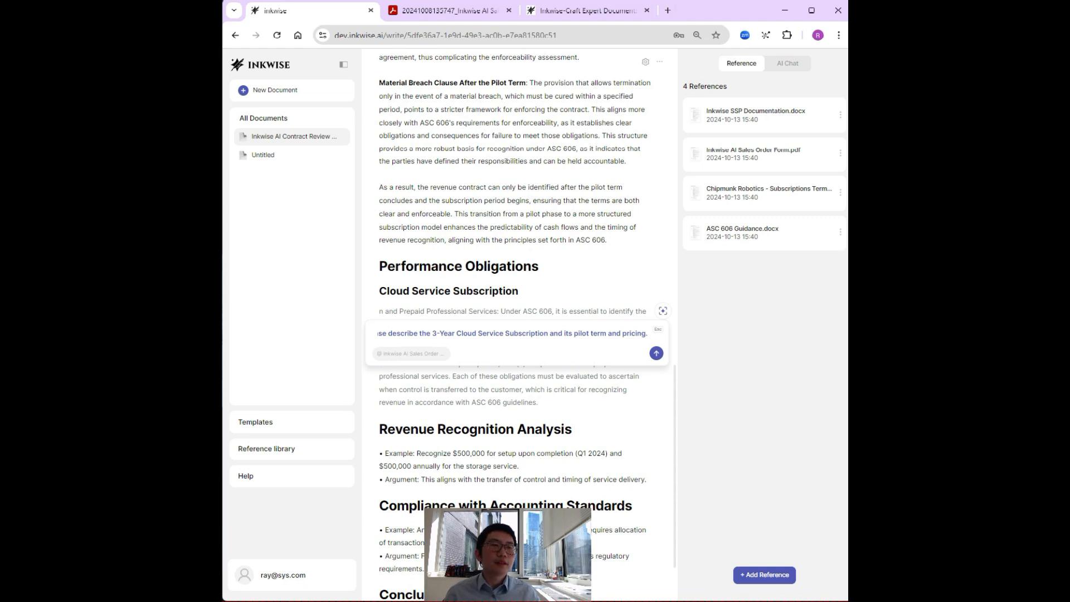
key("Return")
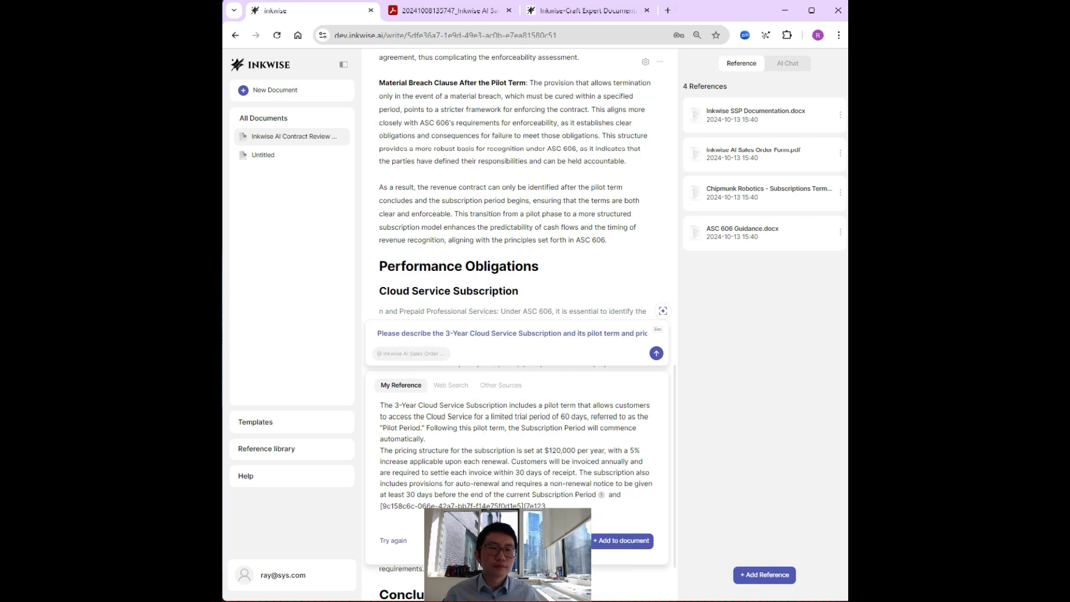
Step: Add the generated answer under the "Cloud Service Subscription" subheading and separate its two paragraphs with a blank line
scroll(517, 326, "down", 1)
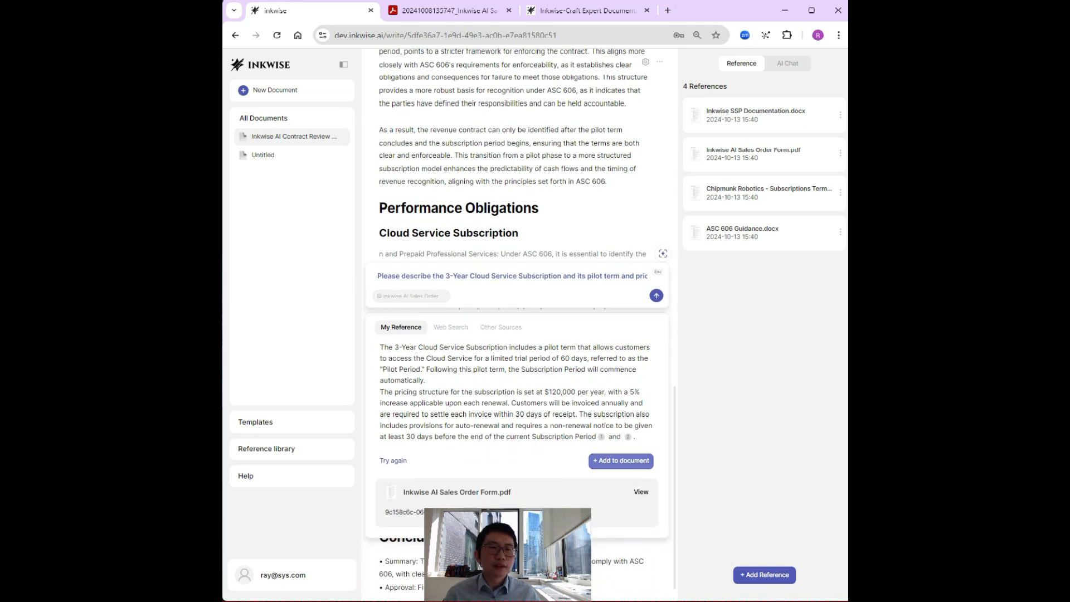
left_click(621, 460)
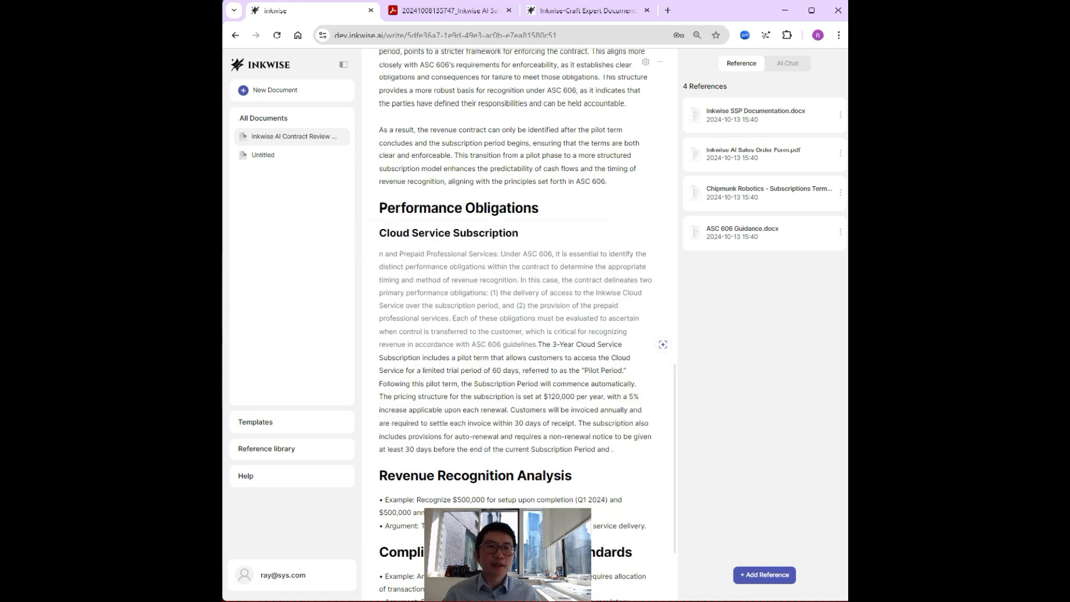
key("Right")
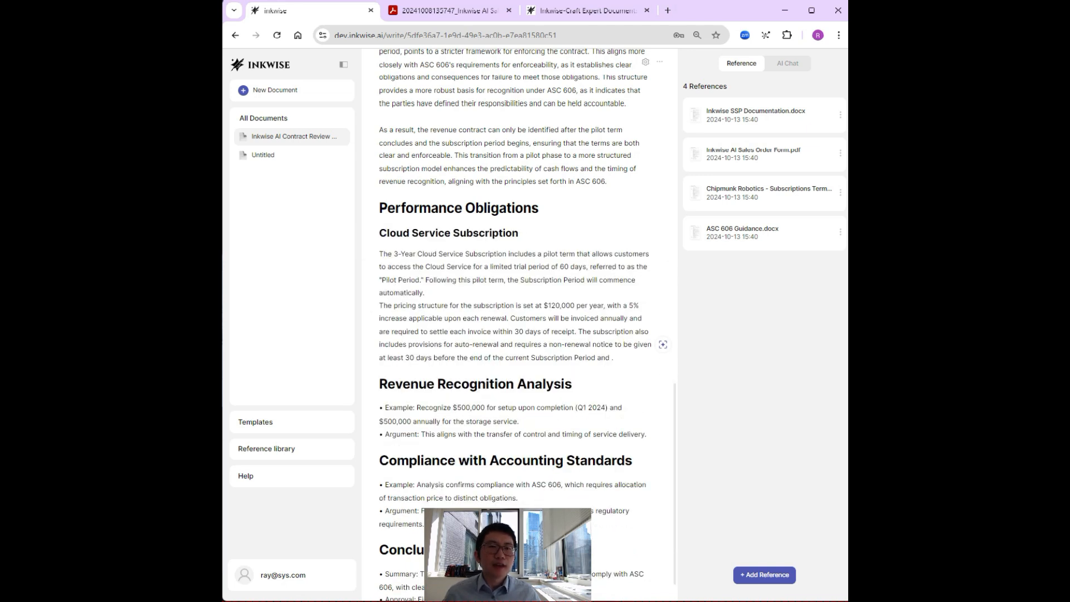
left_click(427, 293)
key("Return")
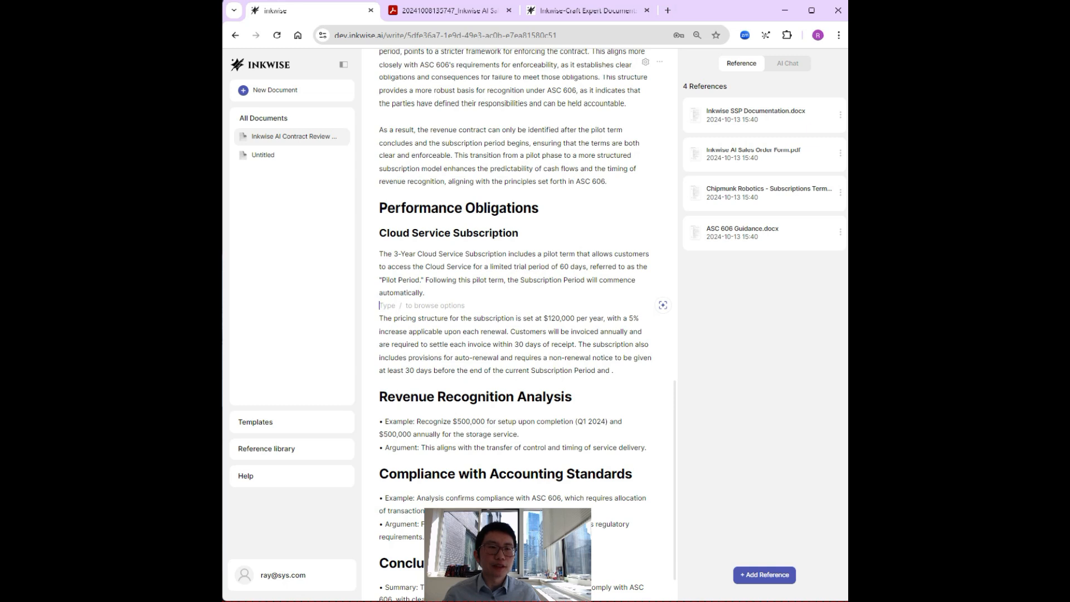
Step: Remove the stray "and" at the end of the pricing paragraph and leave empty space below that paragraph
double_click(604, 371)
key("BackSpace")
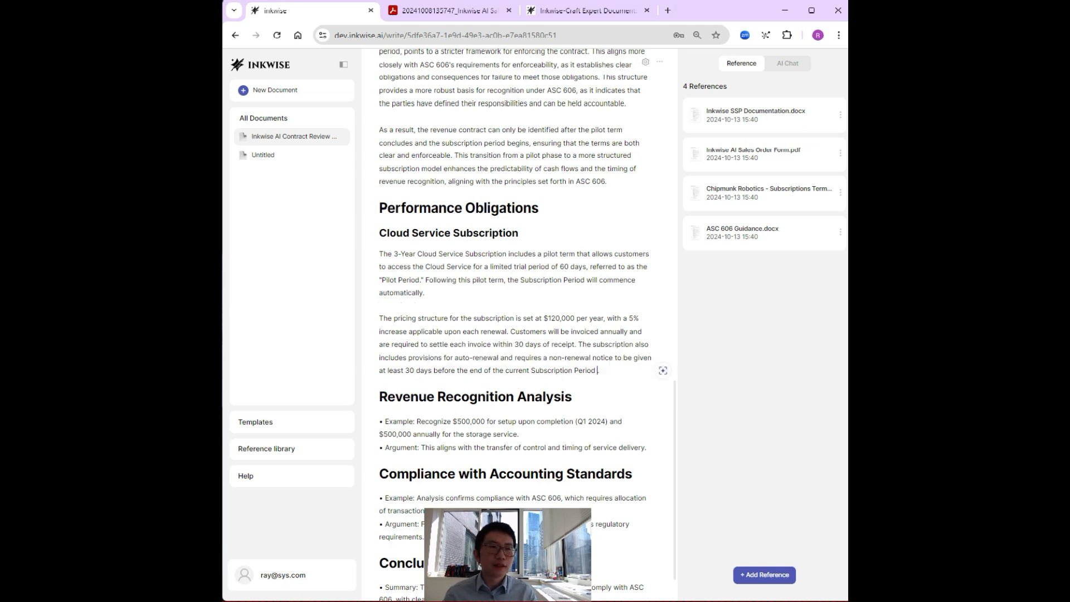
key("Return")
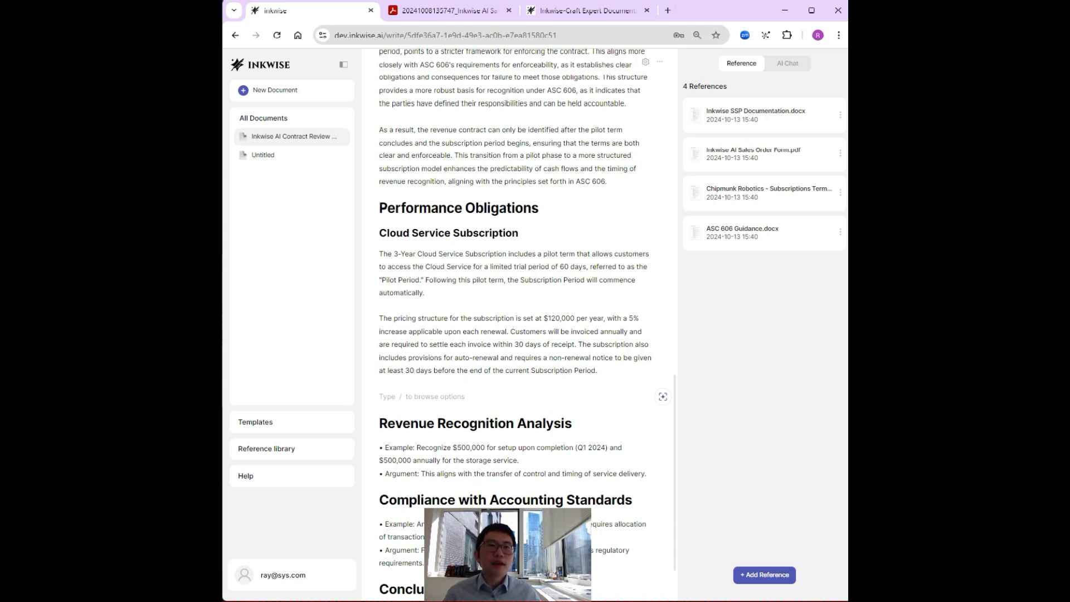
left_click(380, 383)
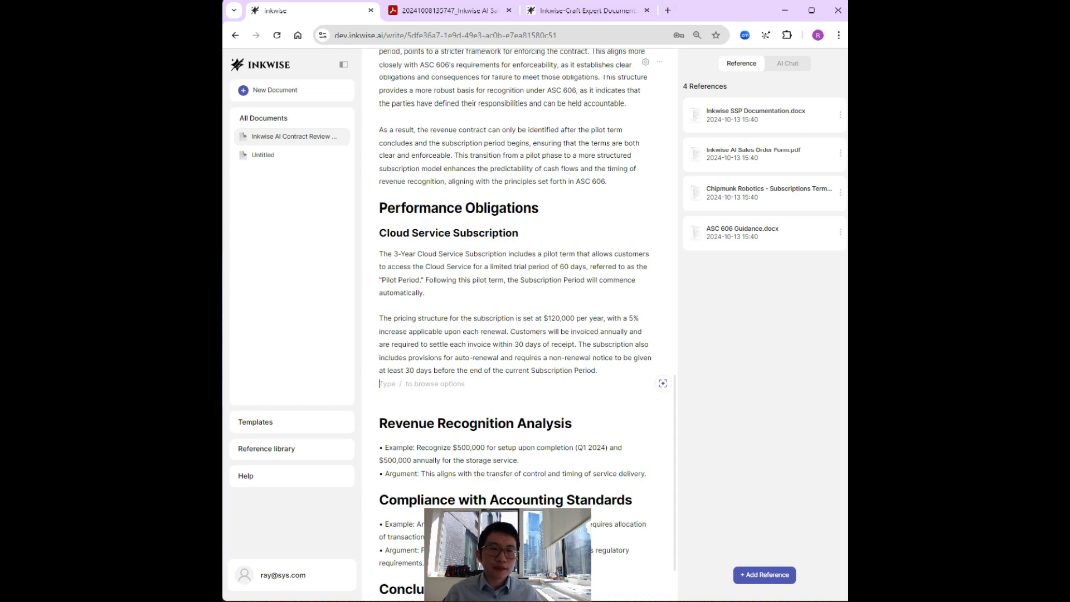
key("Delete")
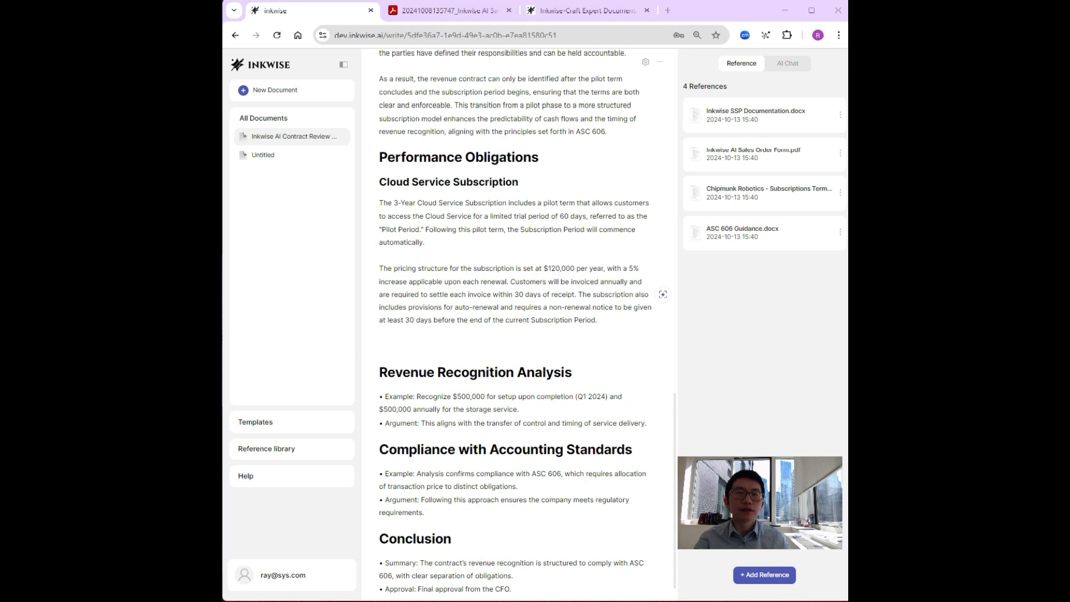
Step: Insert the sentence "During the Pilot Term, the customer can freely terminate the contract." before "Following this pilot term" under "Cloud Service Subscription"
left_click(425, 242)
left_click(426, 230)
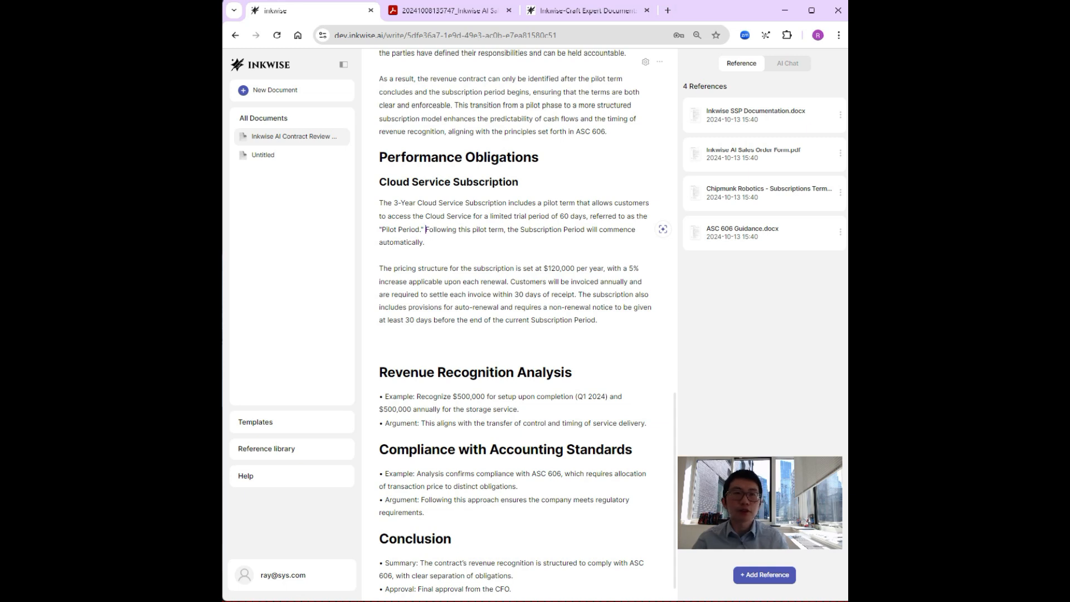
type("During ")
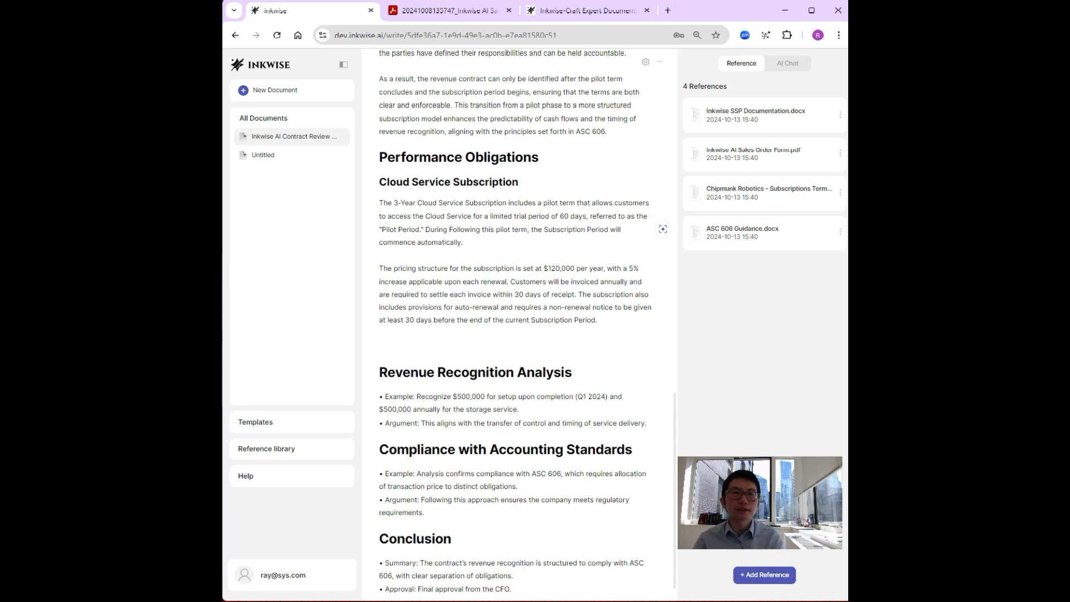
type("the Pilot ")
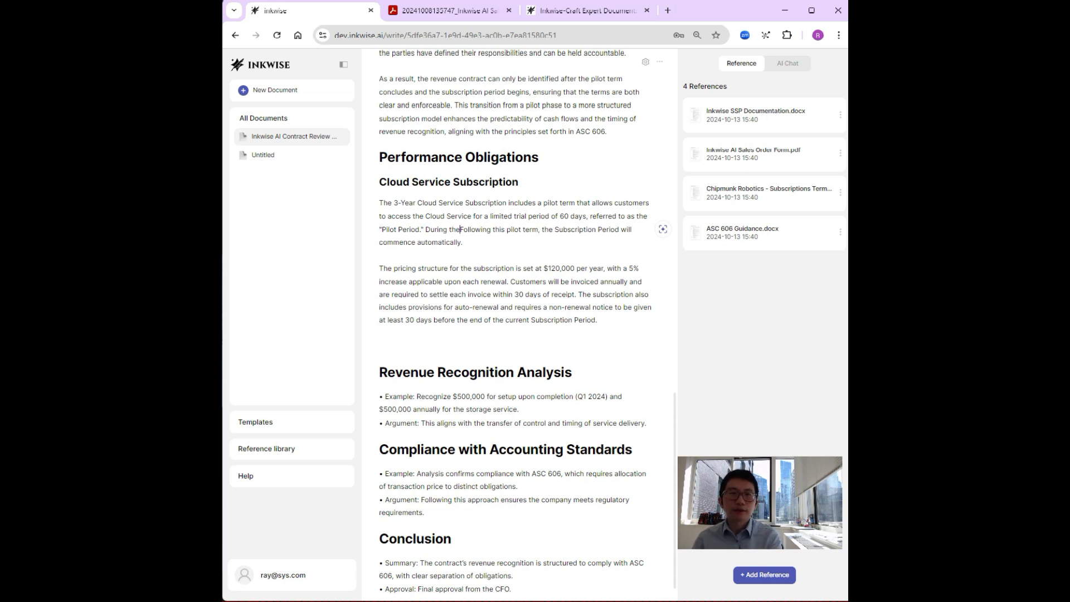
type("Term, teh cus")
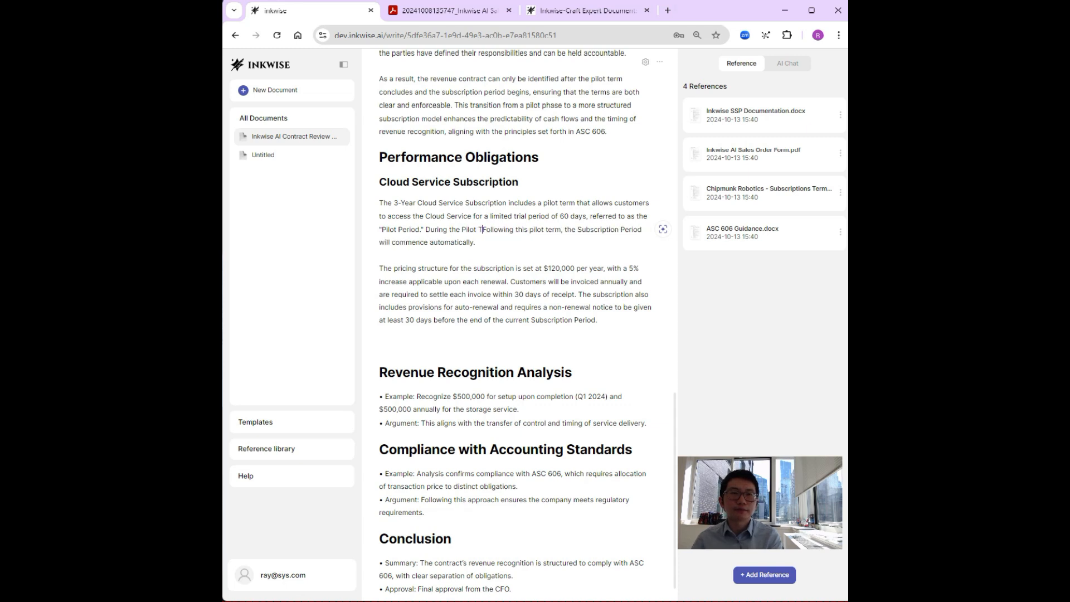
key("BackSpace")
key("BackSpace")
key("BackSpace")
key("BackSpace")
key("BackSpace")
key("BackSpace")
key("BackSpace")
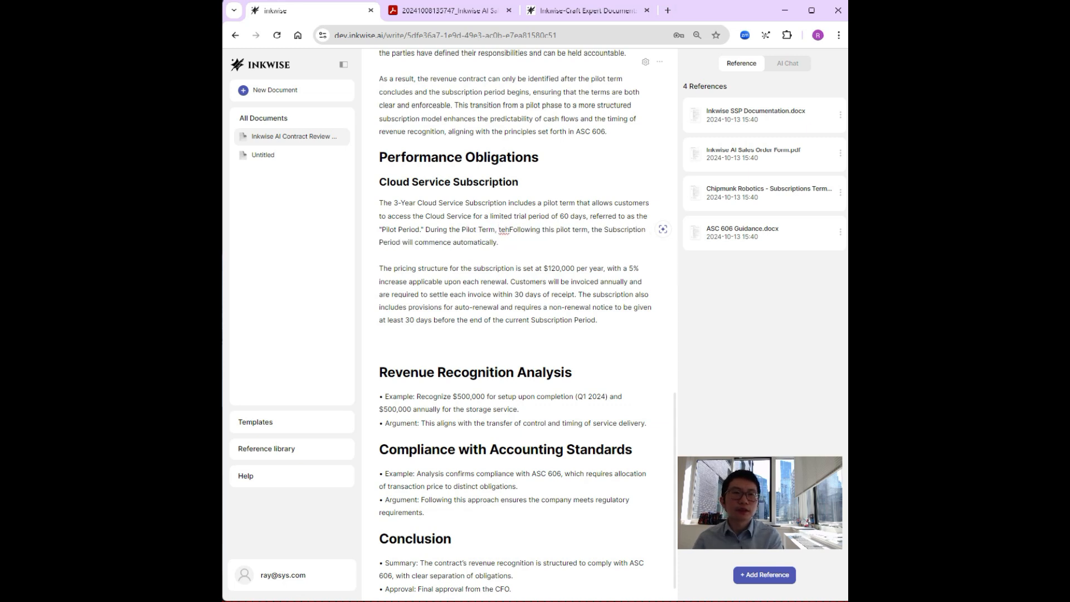
type("the c")
type("ustomer can free")
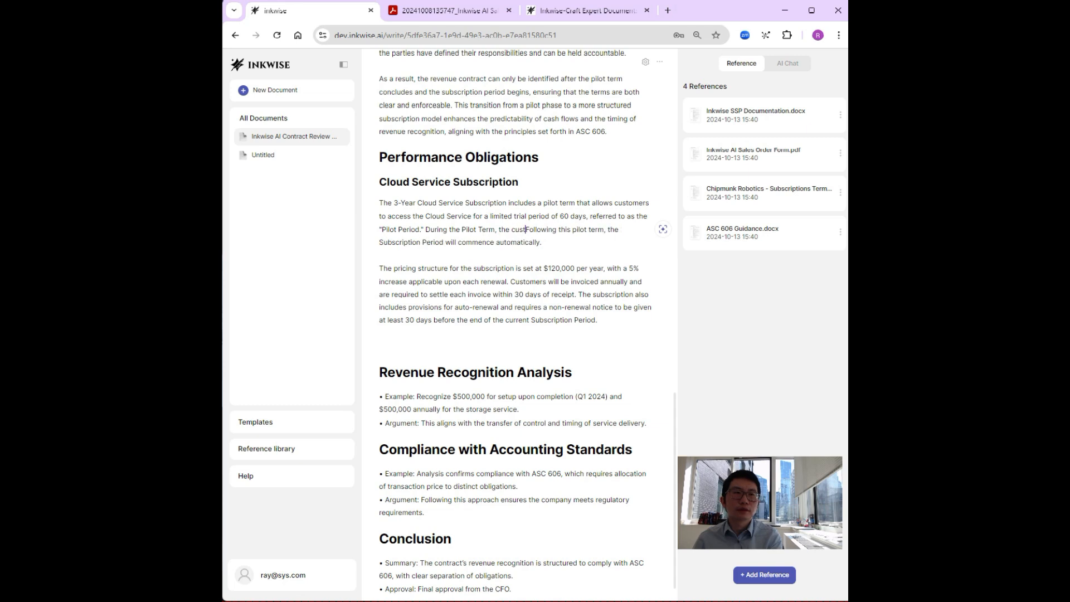
type("ly ")
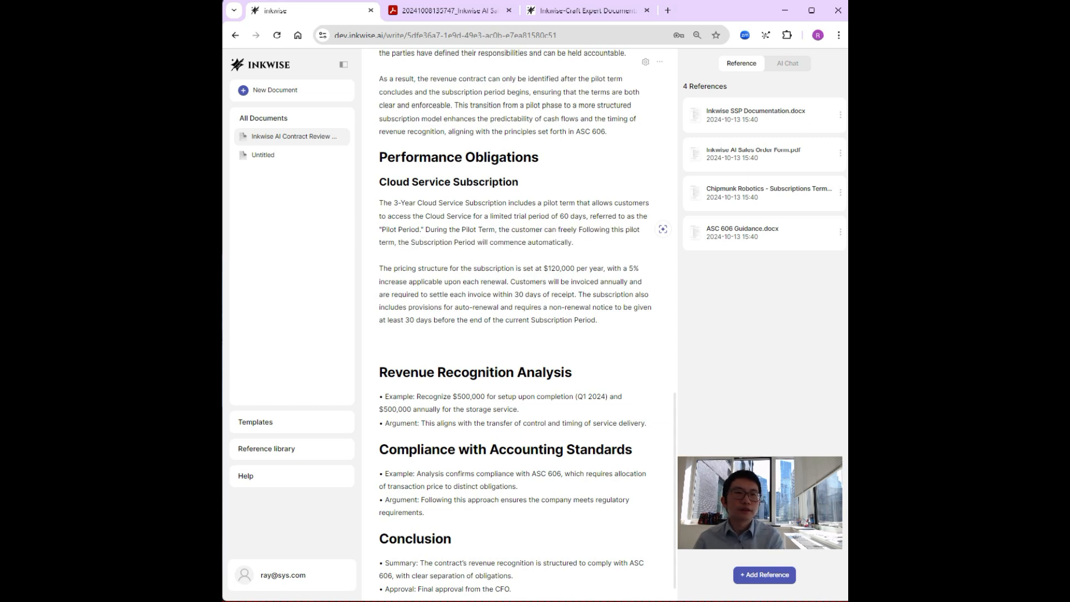
type("terminate the contrac")
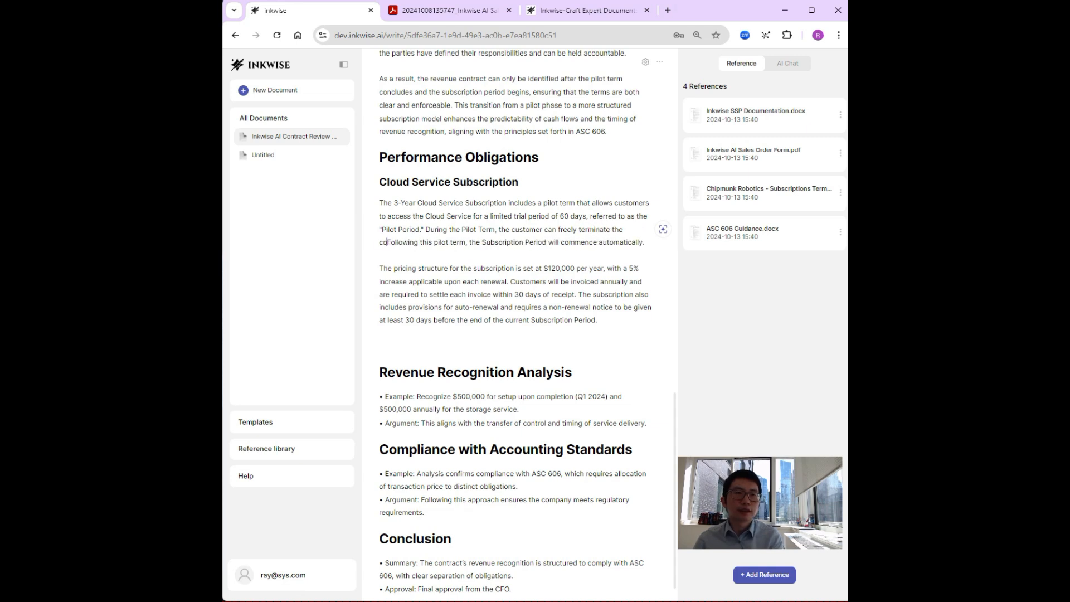
type("tract")
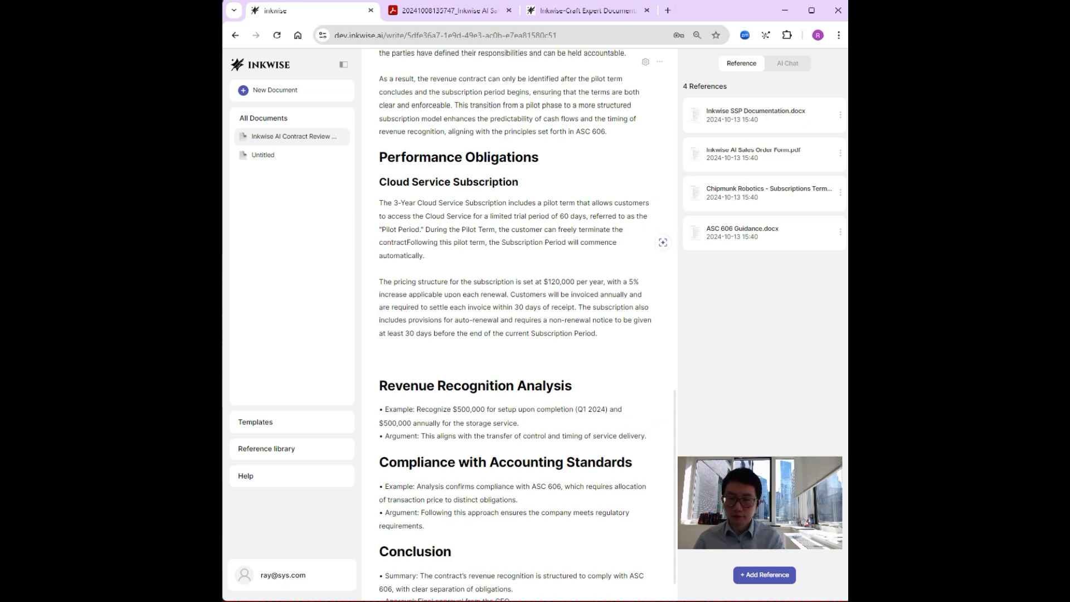
type(".")
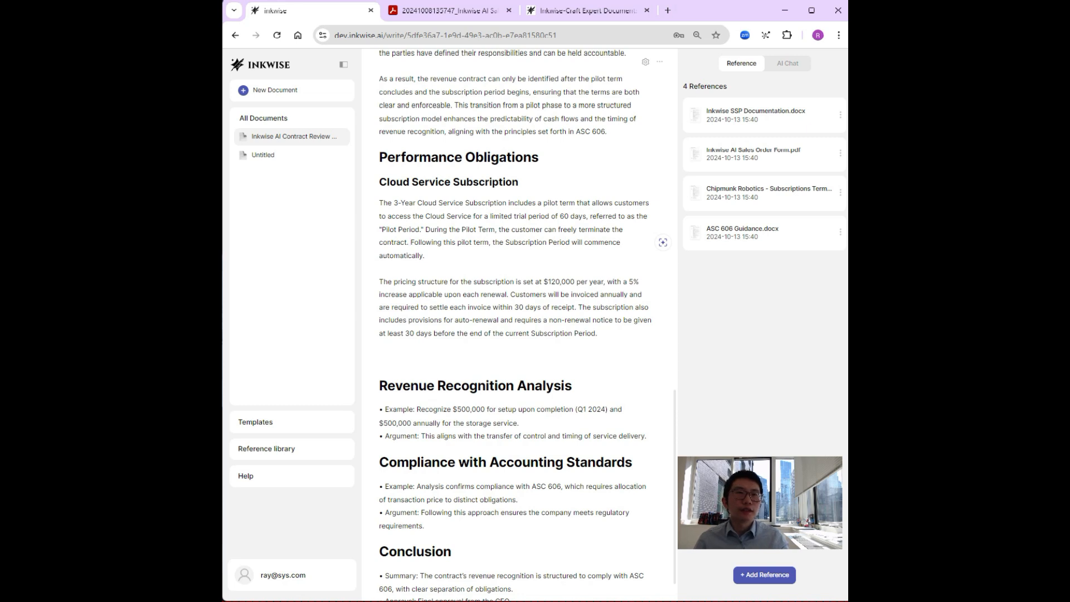
Step: Insert "for free" after "60 days" in the first sentence under "Cloud Service Subscription"
left_click(633, 202)
type("for free")
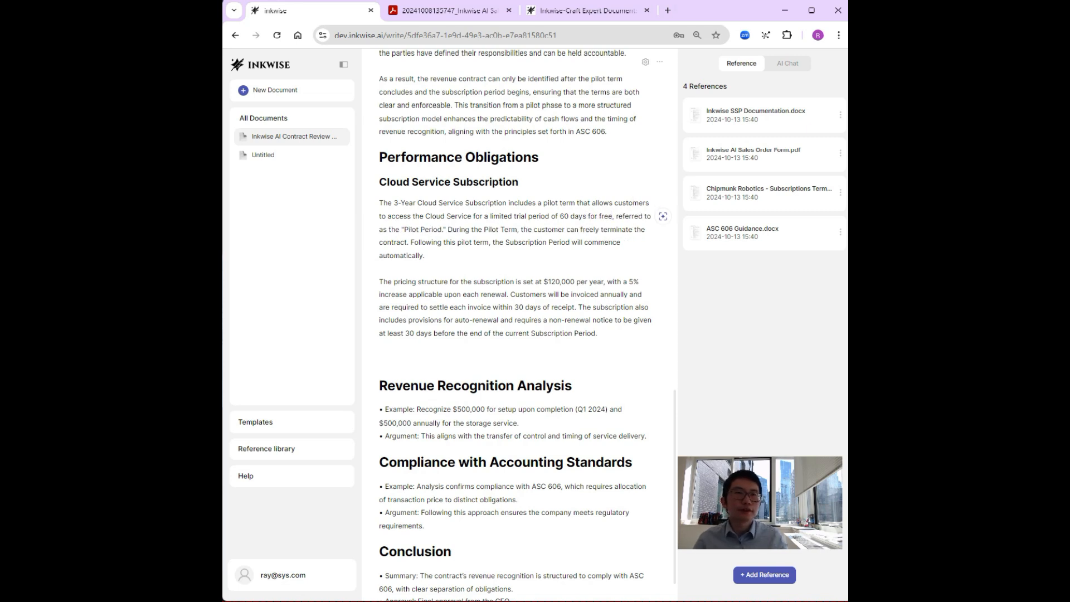
left_click(426, 269)
left_click(425, 255)
Step: Using both subscription paragraphs as context, ask the AI whether ASC606 allows treating the pilot term as a promotional offering instead of a performance obligation
left_click_drag(597, 334, 379, 203)
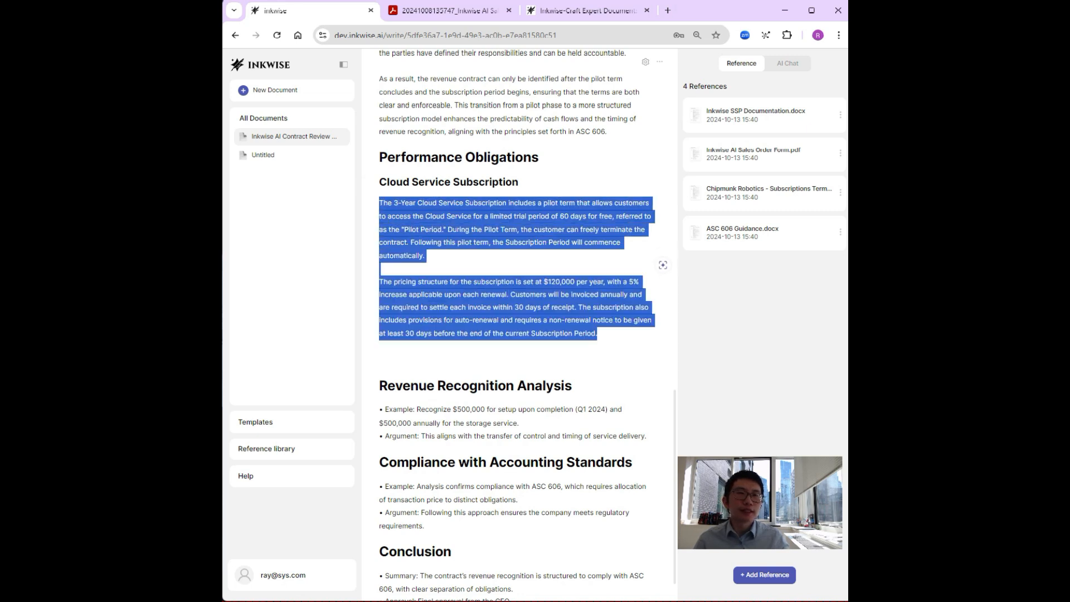
left_click(662, 269)
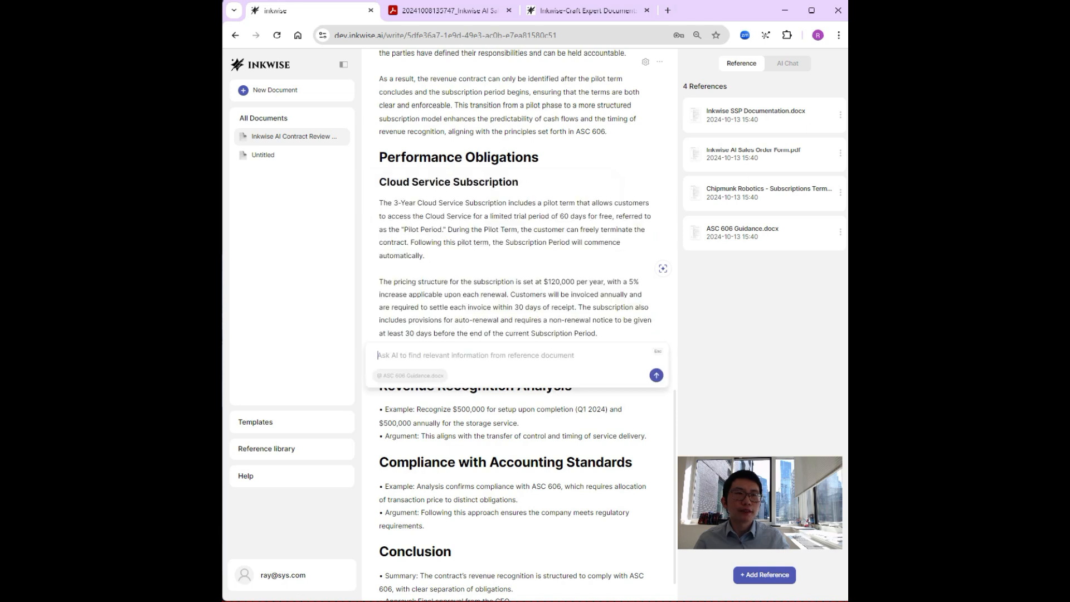
type("P")
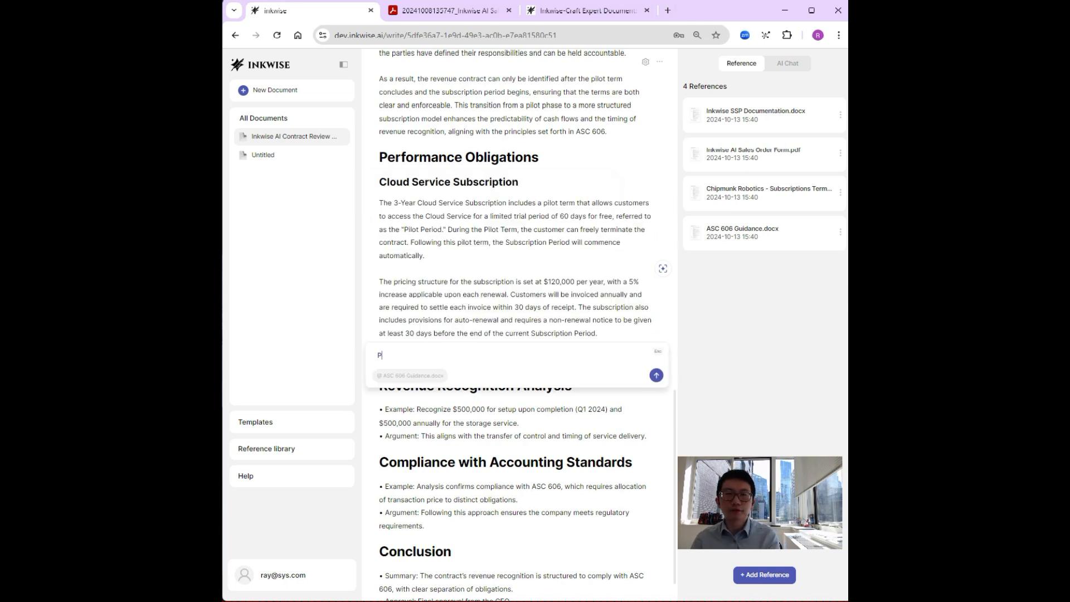
type("lease analy")
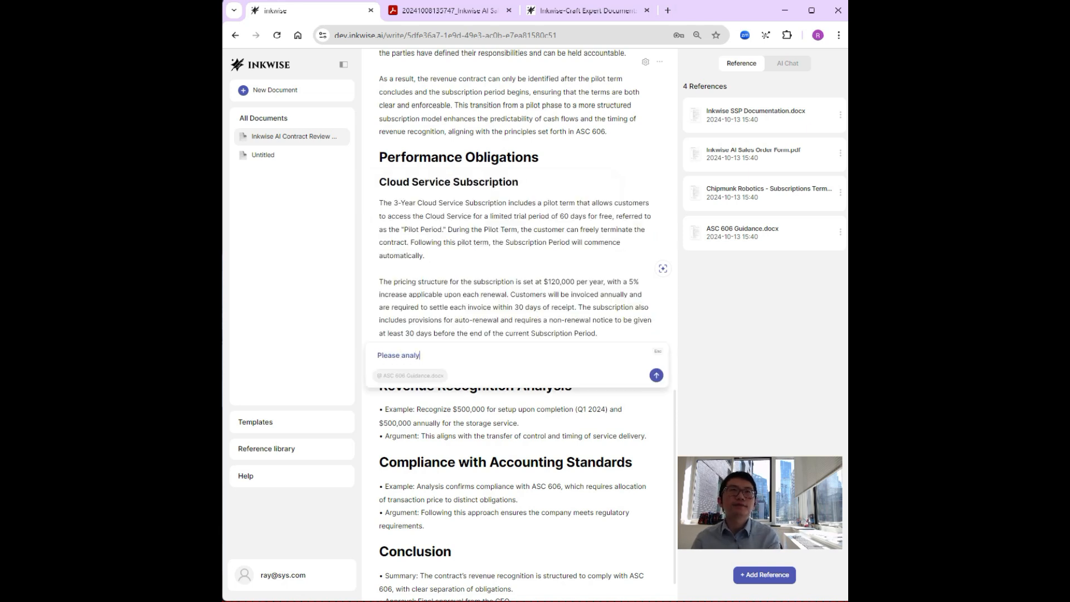
type("ze the cloud service include")
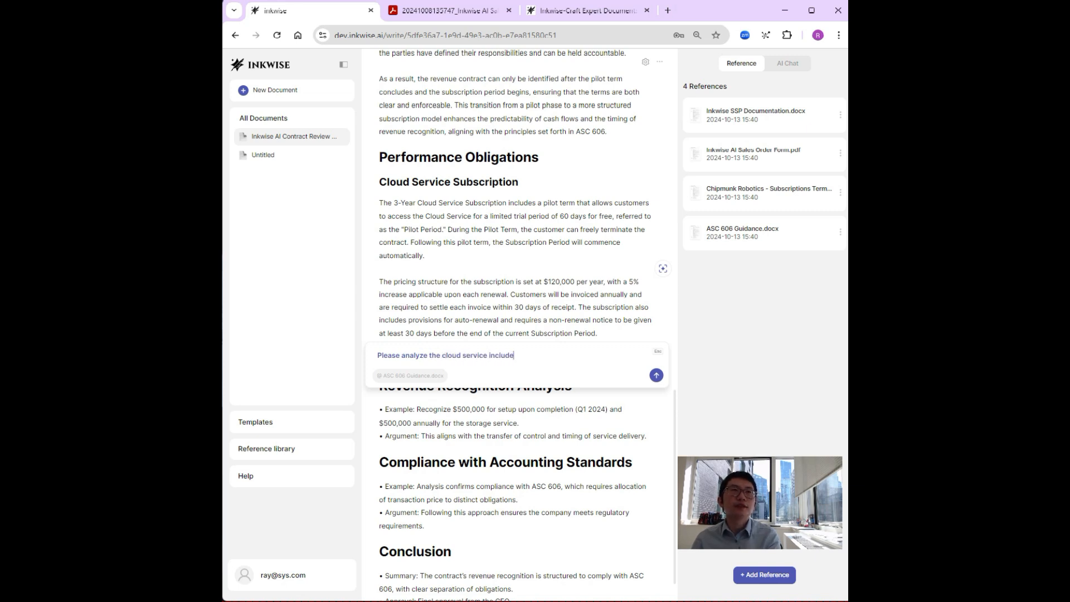
type("d in the context ")
type("in t")
type("ccordance with ")
type("ASC606")
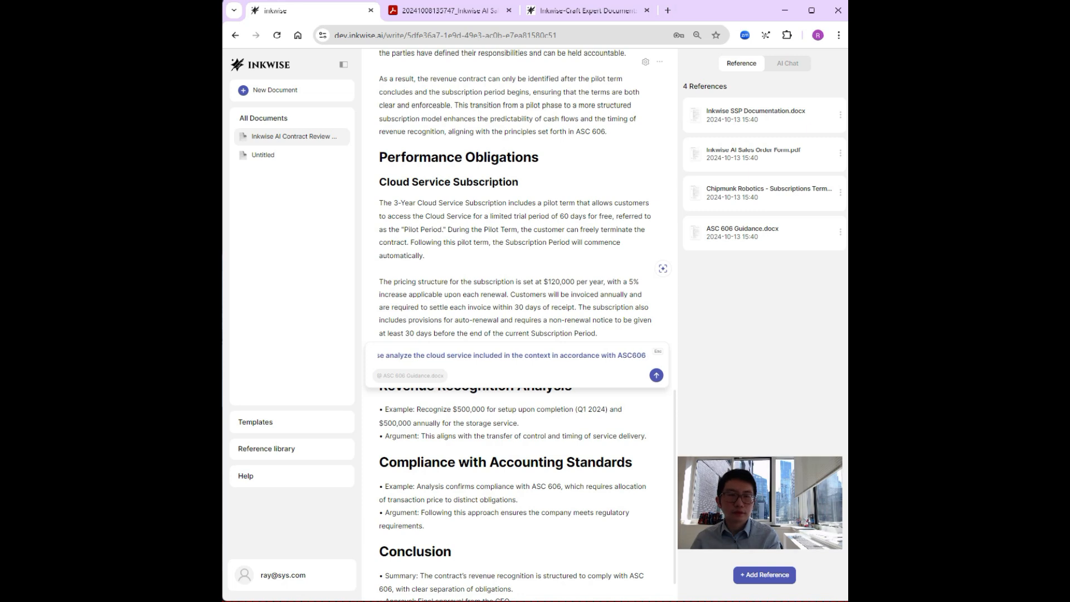
type(",")
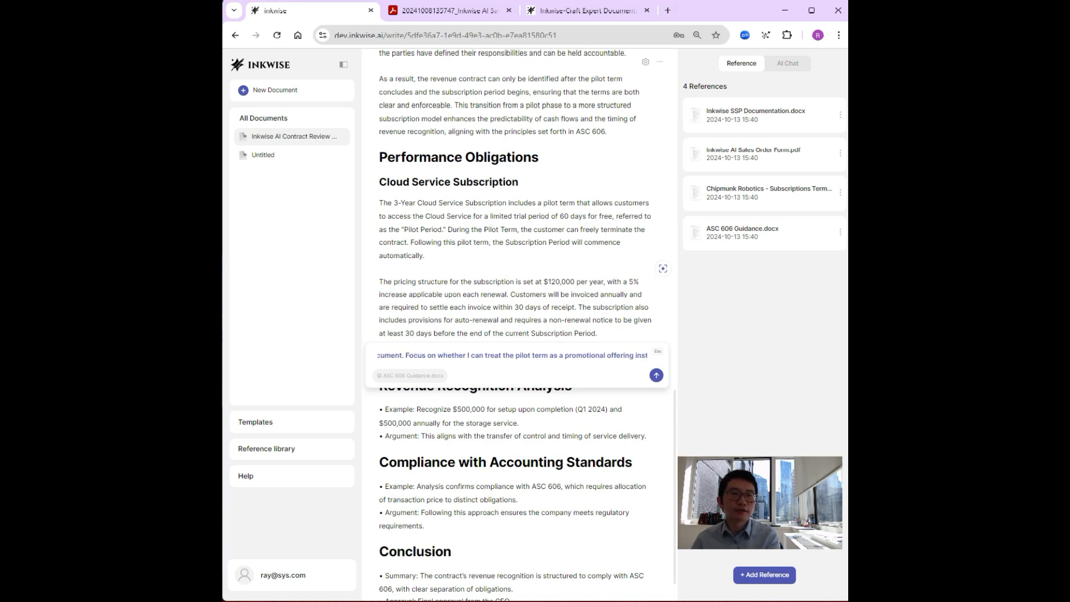
type("of a performance obligation.")
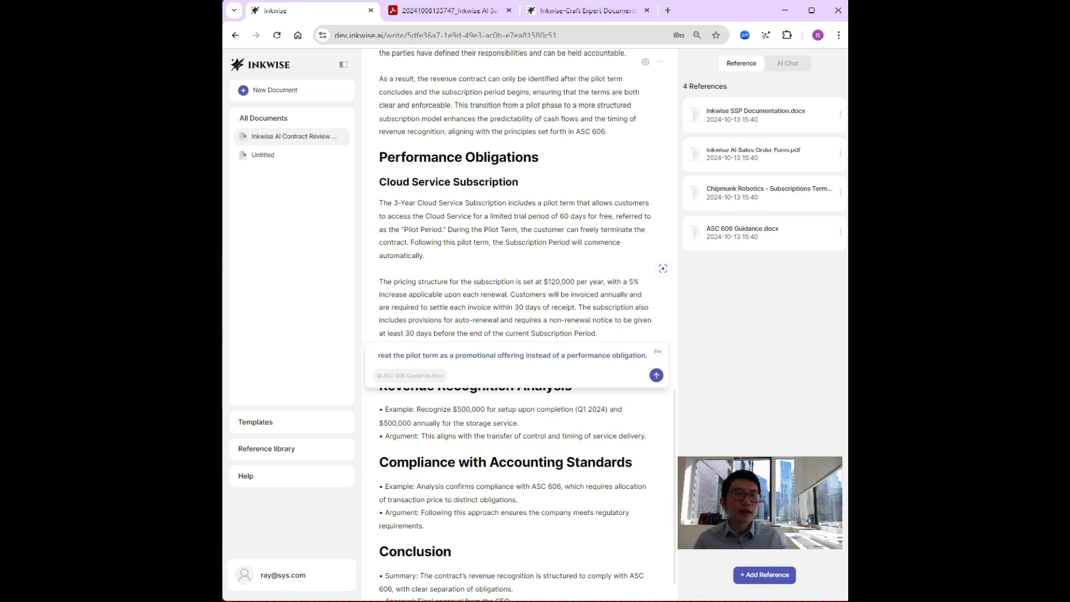
key("Return")
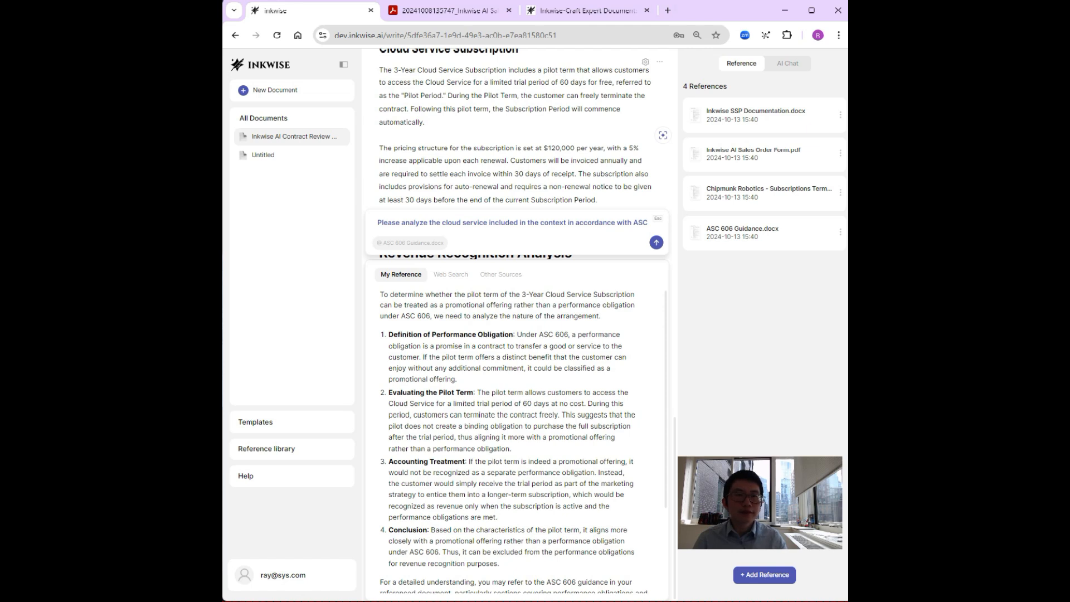
Step: Review the AI's pilot term analysis and add it to the document below the pricing paragraph
left_click_drag(587, 404, 631, 426)
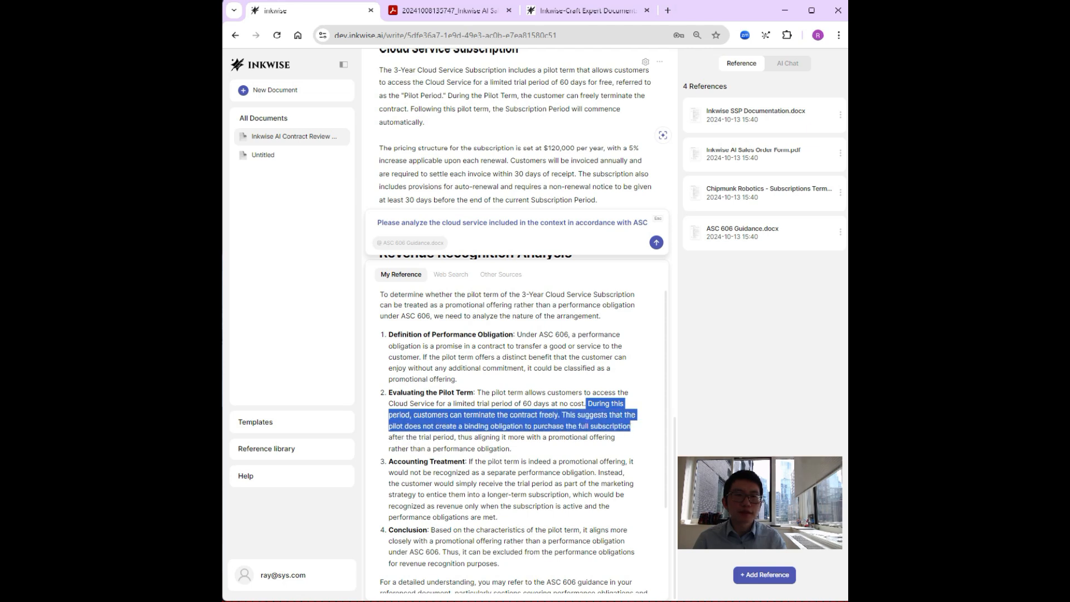
left_click(631, 425)
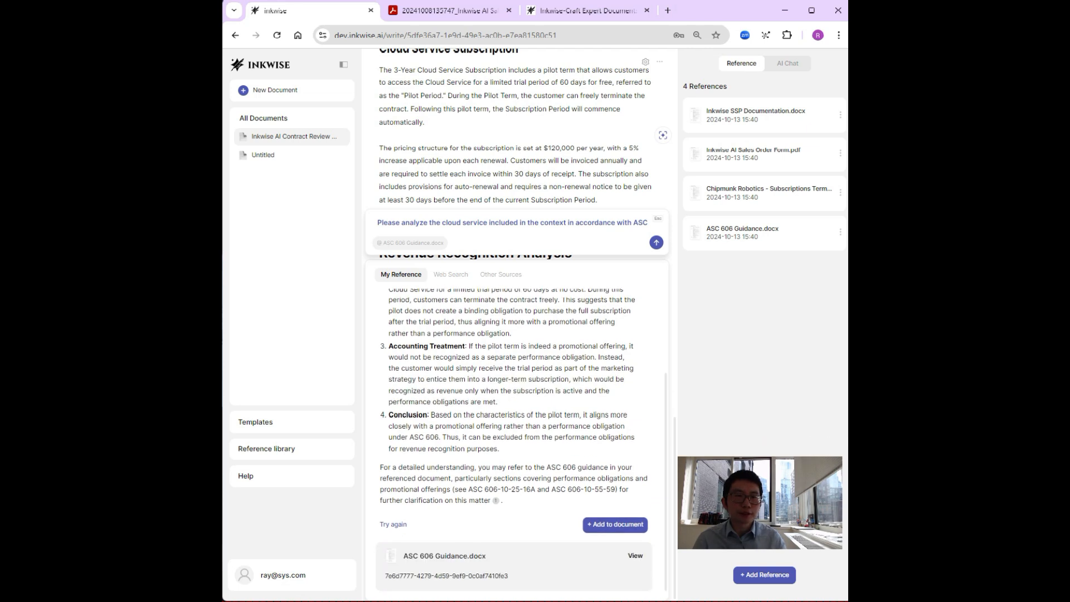
left_click(615, 525)
left_click(606, 201)
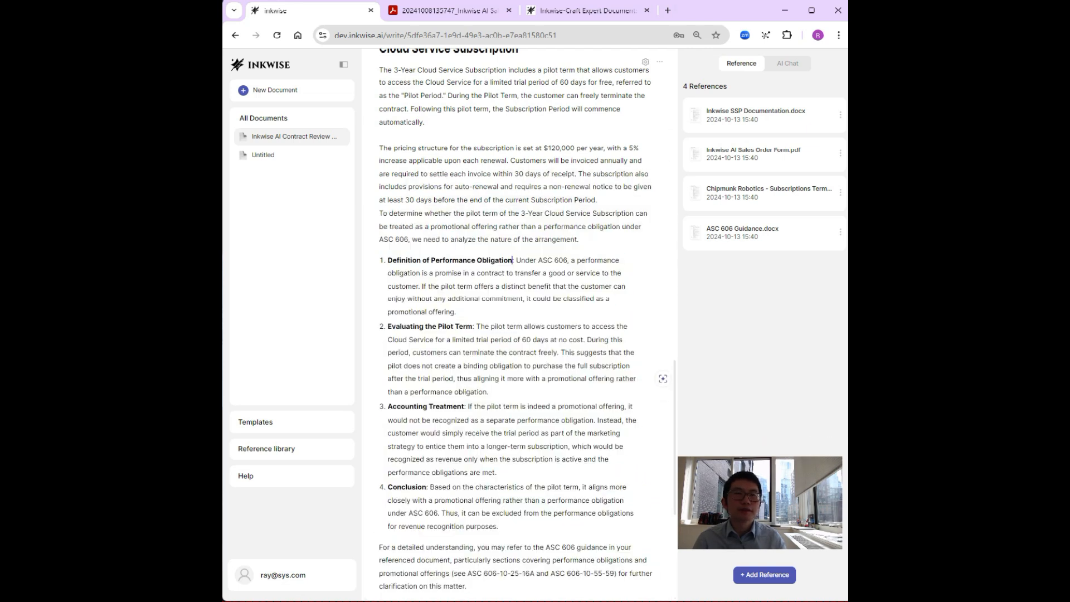
Step: Delete the answer's introduction, "Definition of Performance Obligation" item and "Evaluating the Pilot Term" label, making the remaining pilot text a separate plain paragraph
left_click_drag(579, 240, 379, 214)
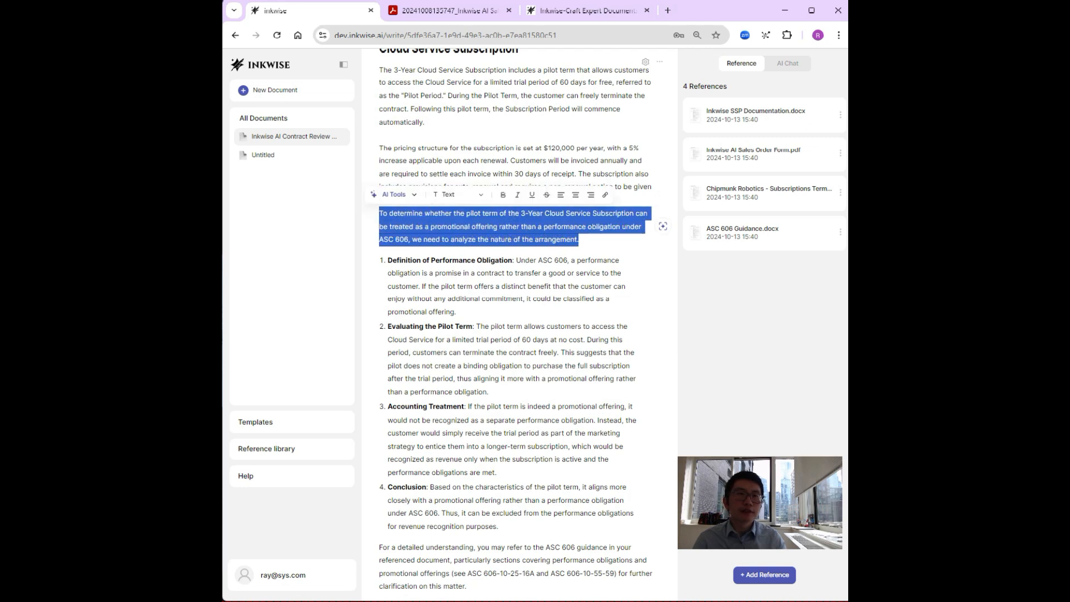
key("BackSpace")
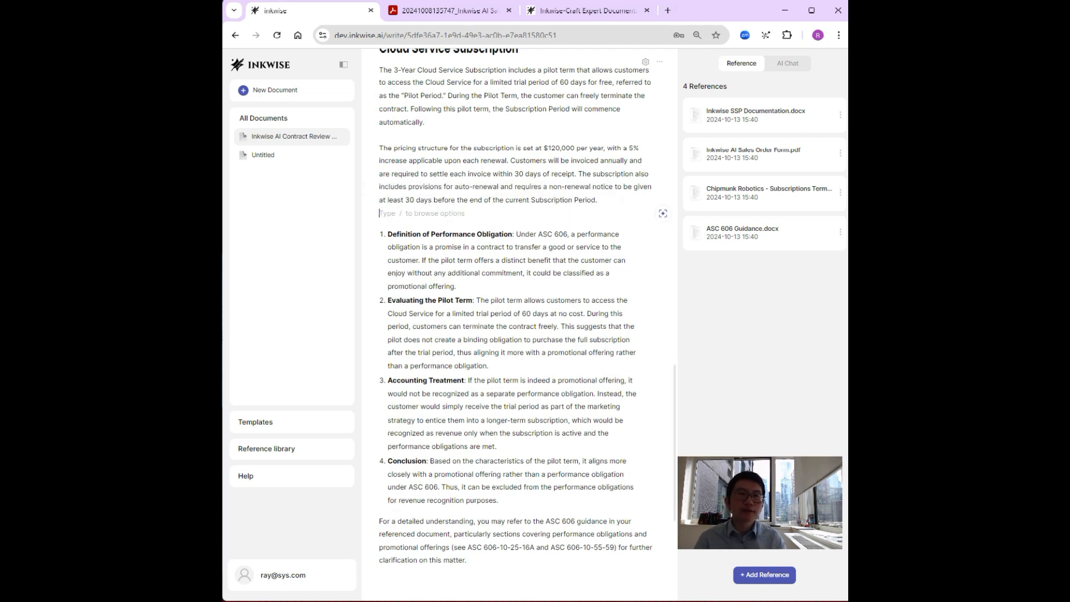
key("ctrl+shift+Right")
key("ctrl+shift+Right")
key("ctrl+shift+Right")
key("ctrl+shift+Right")
key("BackSpace")
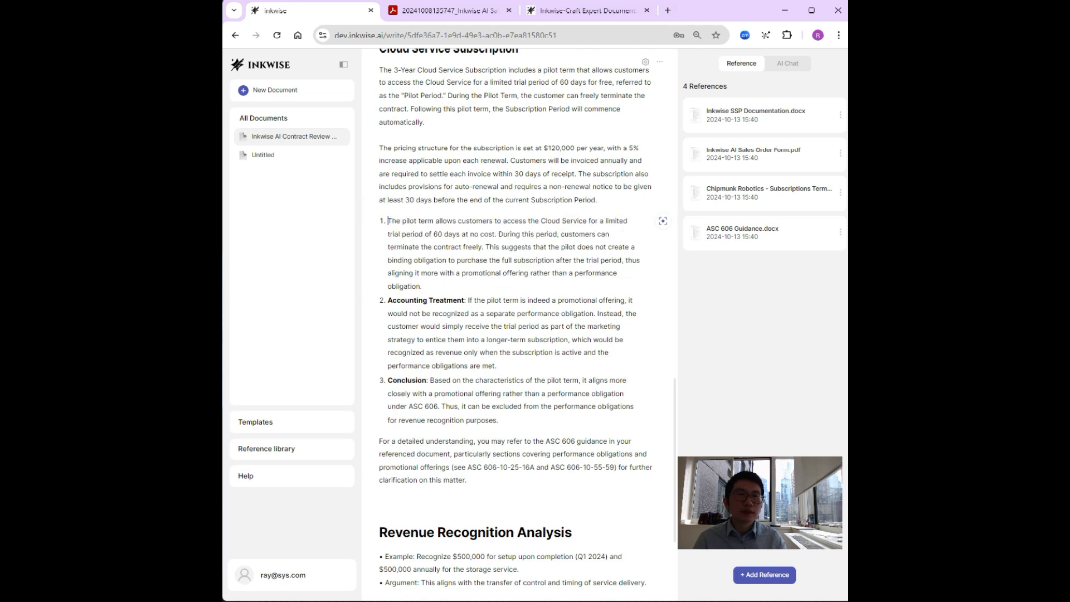
key("BackSpace")
key("Return")
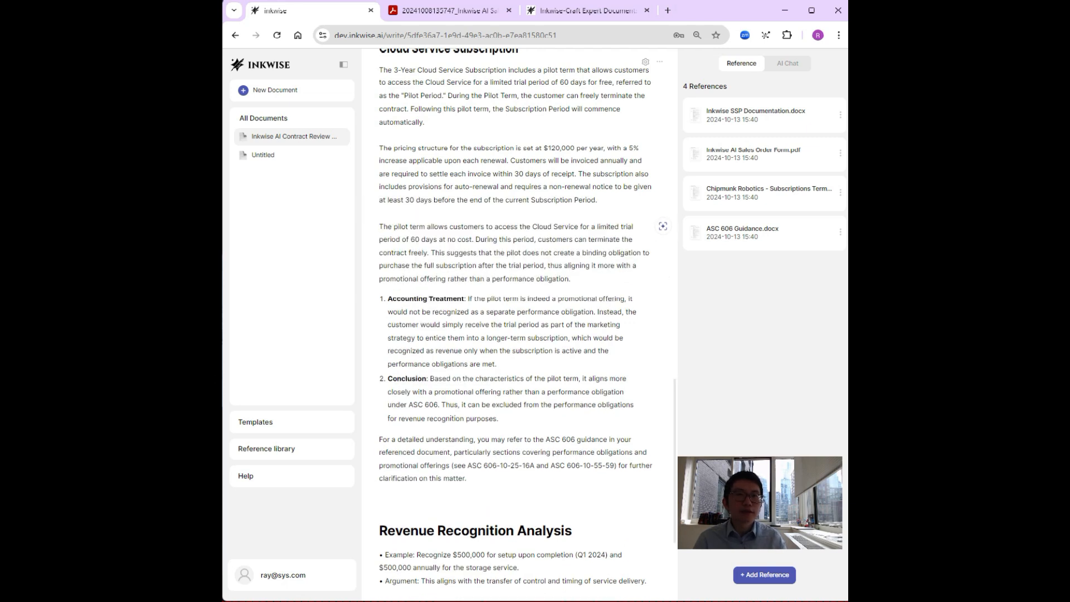
Step: Delete the "Accounting Treatment" and "Conclusion" list items together with the closing paragraph that refers to the ASC 606 guidance
left_click_drag(466, 479, 388, 299)
key("BackSpace")
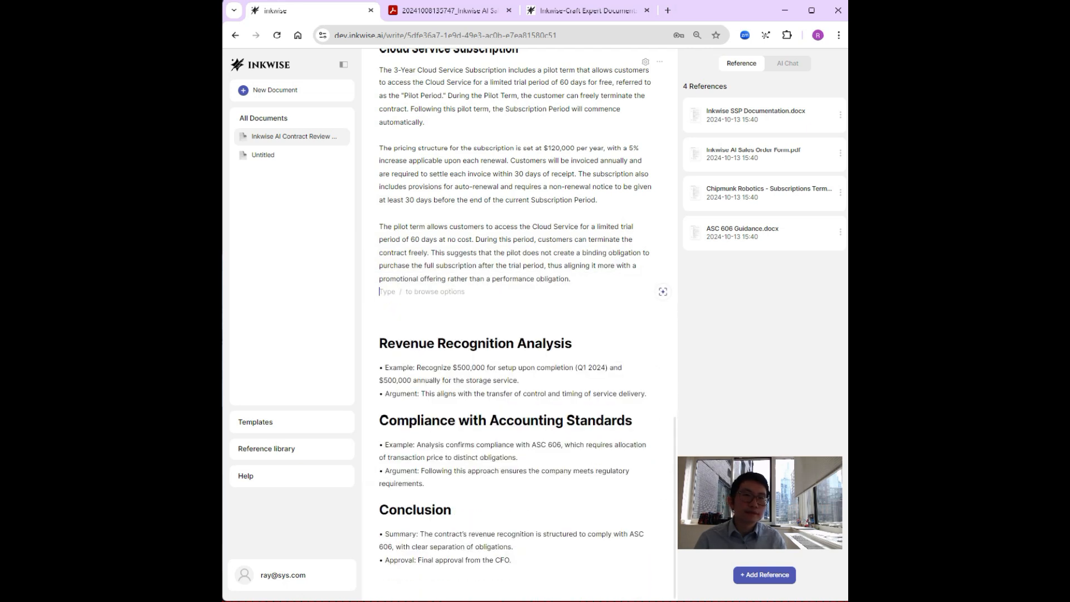
key("BackSpace")
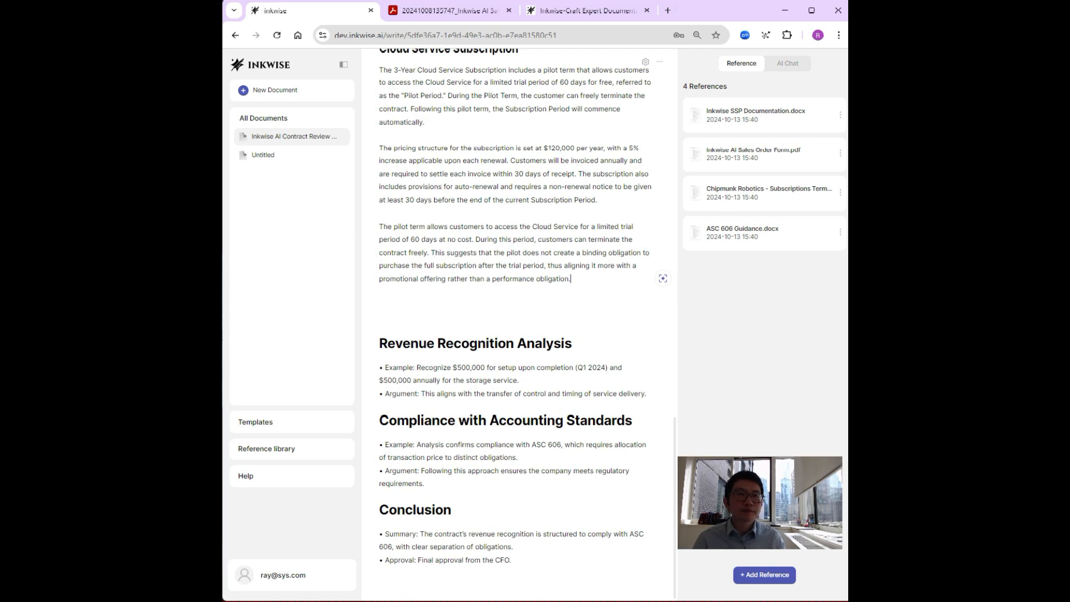
Step: Start a new paragraph with "After the pilot term concludes," and accept the AI's suggested continuation about the subscription's performance obligation
key("Return")
type("After")
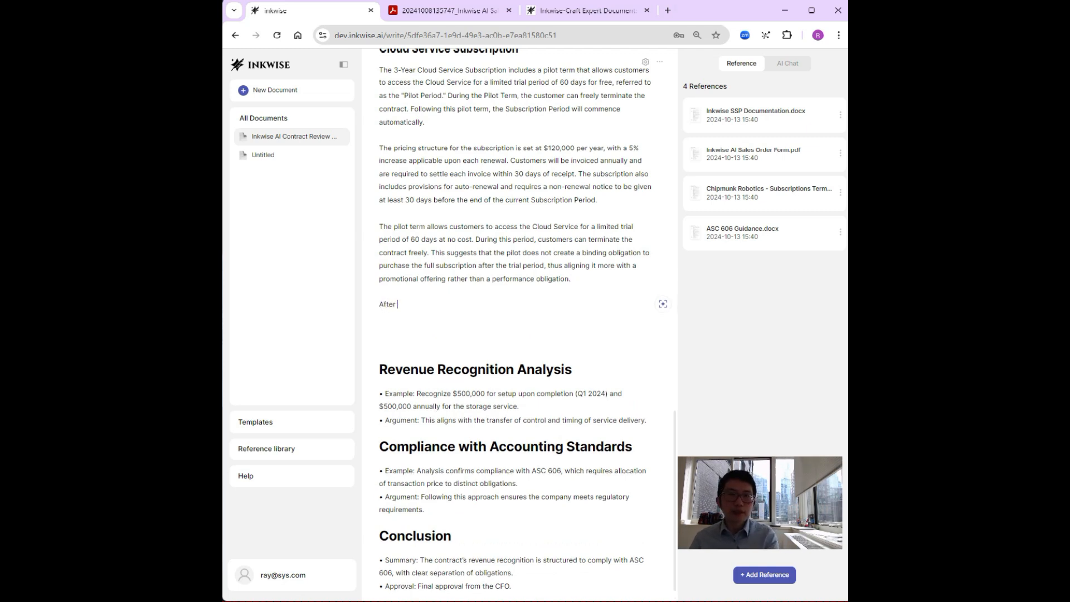
type(" the pilot te")
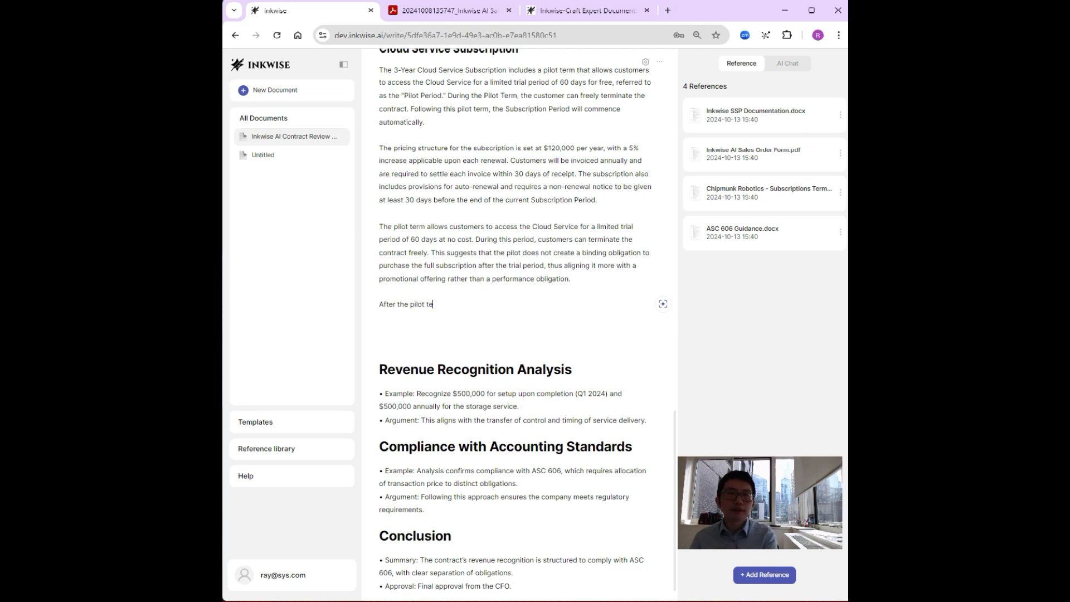
type("rm concludes,")
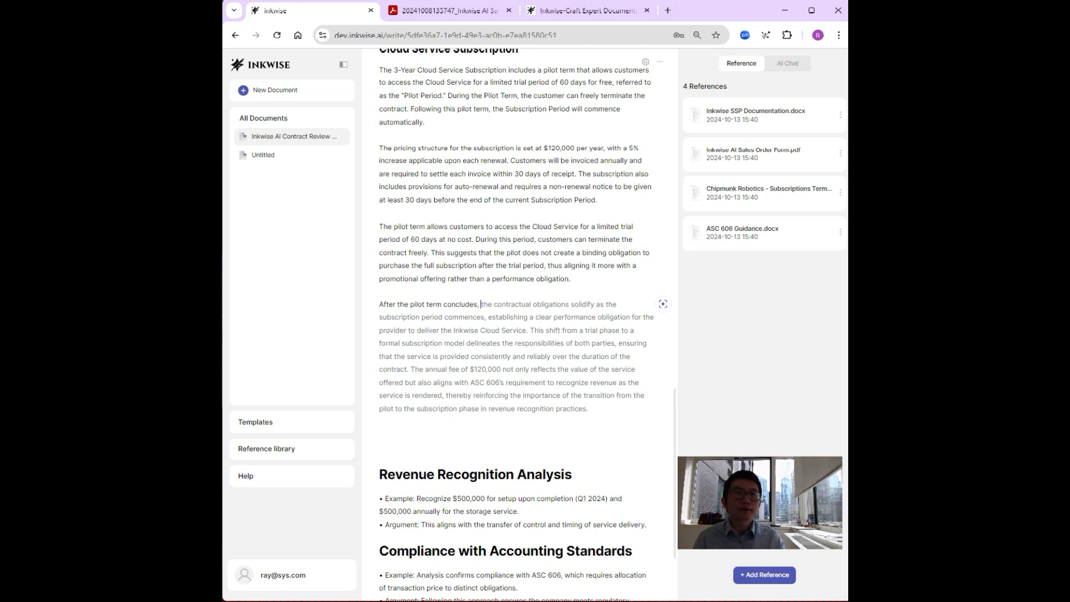
key("Tab")
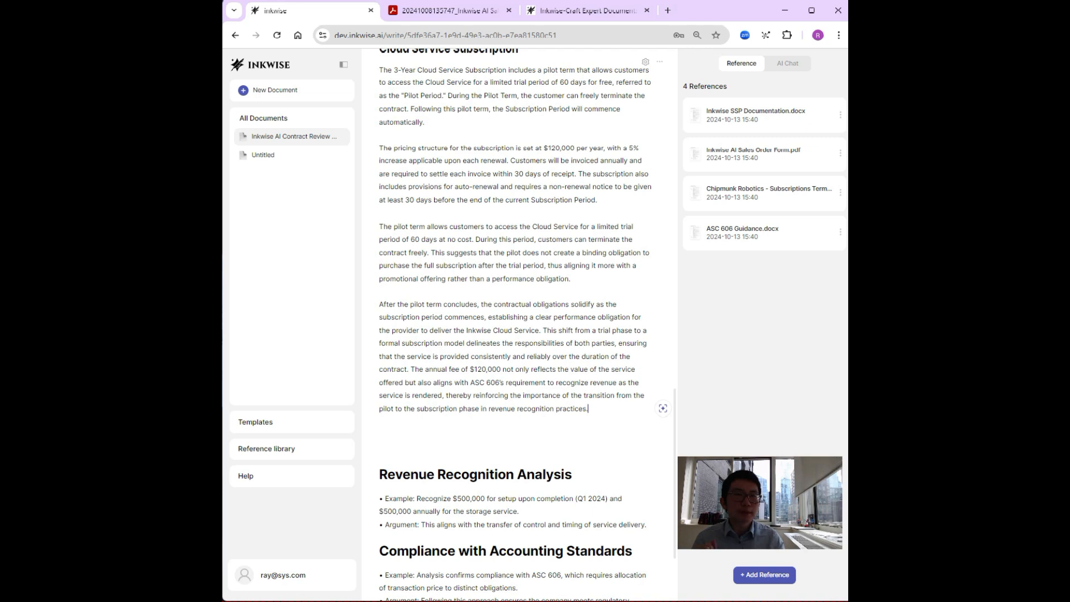
left_click_drag(542, 330, 606, 343)
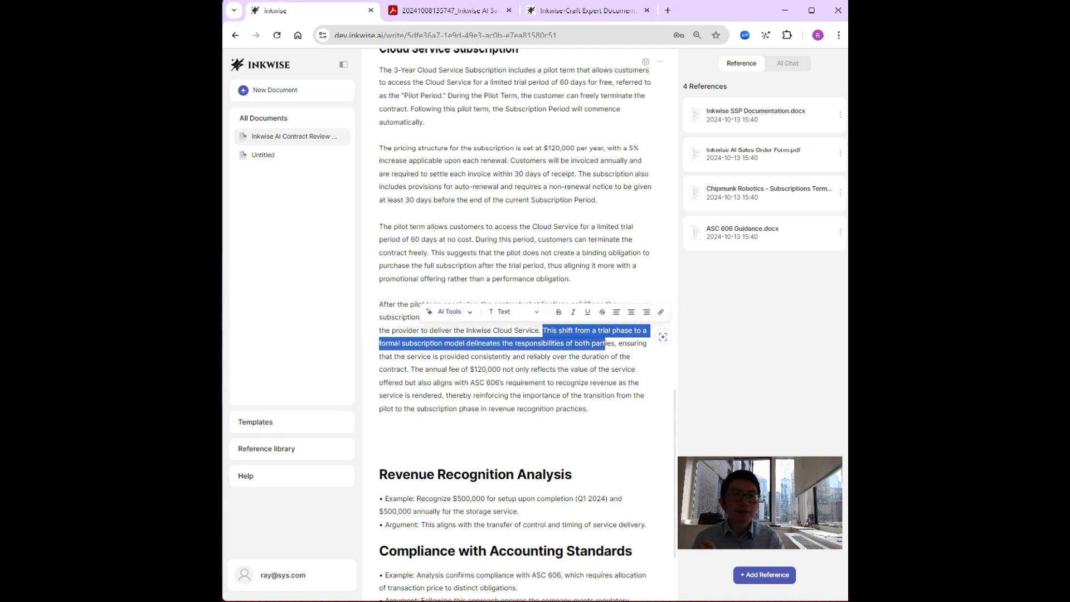
left_click(621, 355)
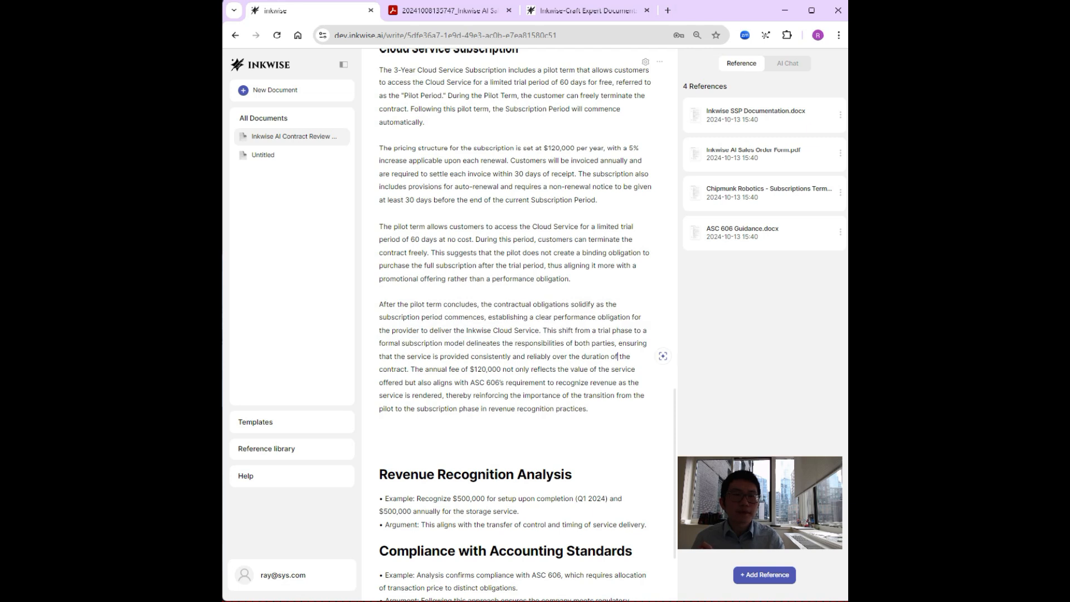
Step: Copy the "Cloud Service Subscription" subheading to the empty line above "Revenue Recognition Analysis"
left_click(380, 422)
scroll(513, 323, "up", 3)
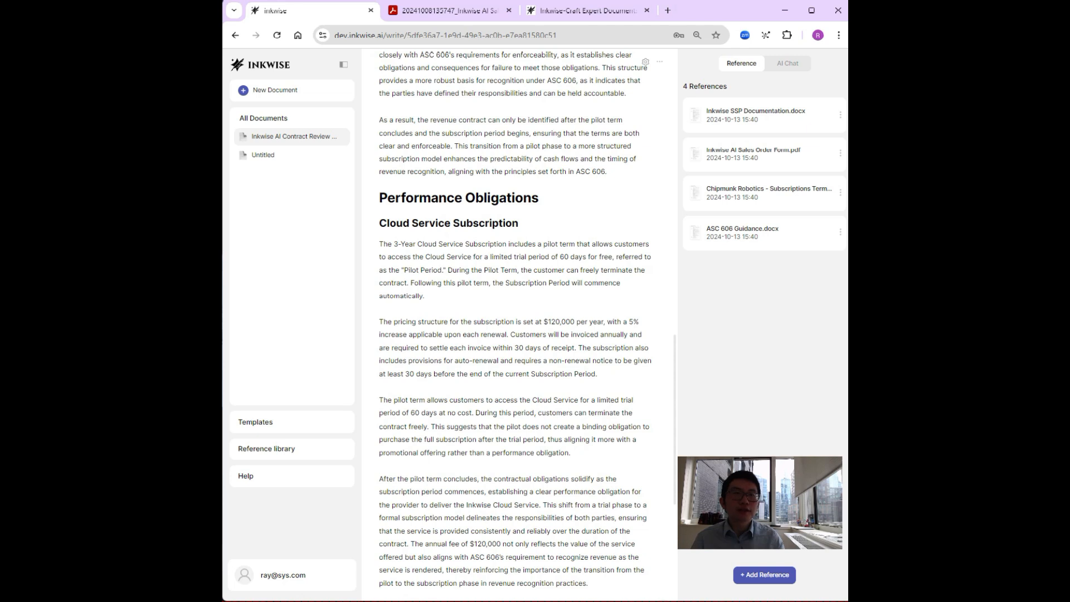
scroll(518, 323, "down", 5)
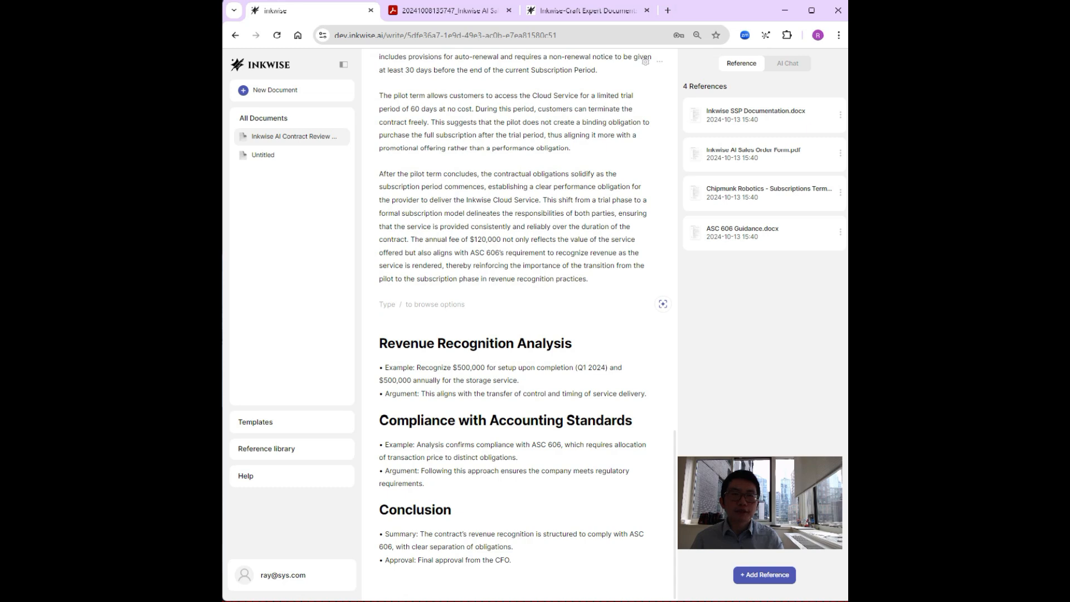
scroll(518, 301, "up", 4)
triple_click(449, 149)
key("ctrl+c")
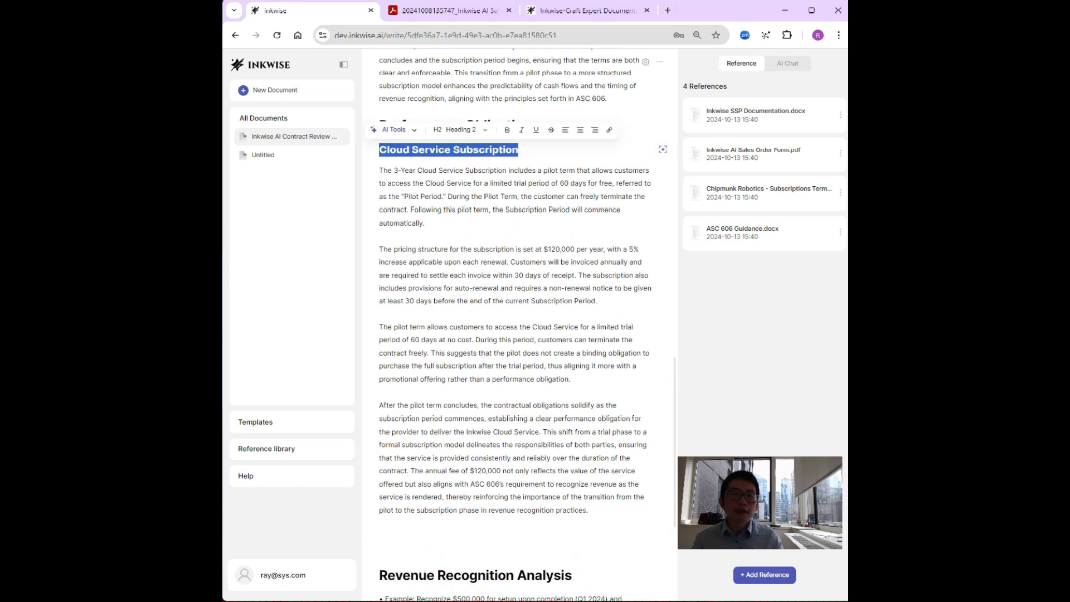
scroll(519, 301, "down", 2)
left_click(422, 407)
left_click(422, 434)
left_click(422, 421)
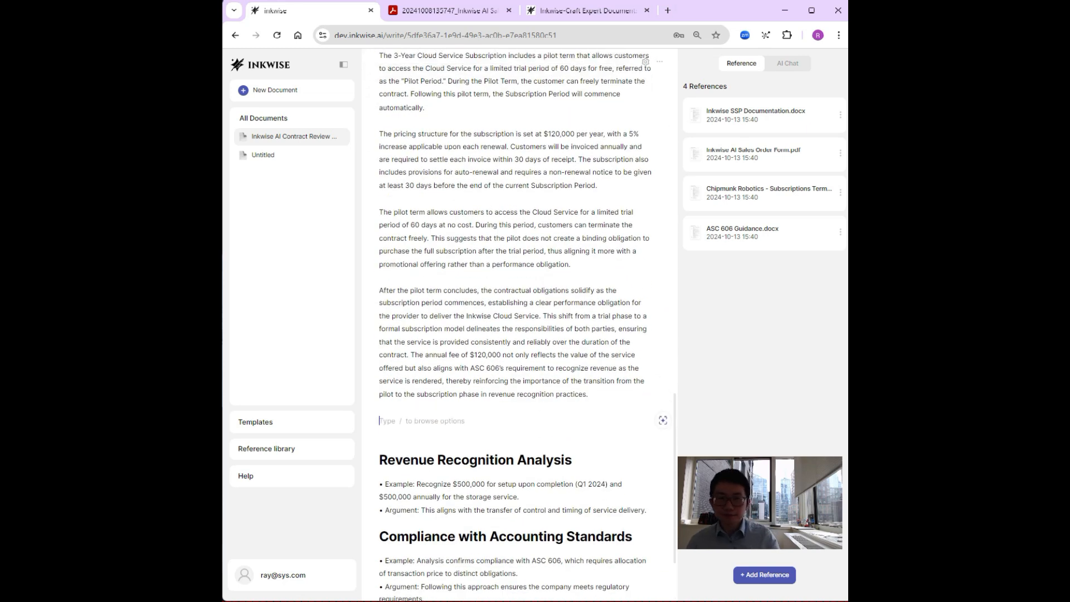
key("ctrl+v")
Step: Start replacing the text of the duplicated subheading above "Revenue Recognition Analysis"
double_click(432, 430)
double_click(432, 431)
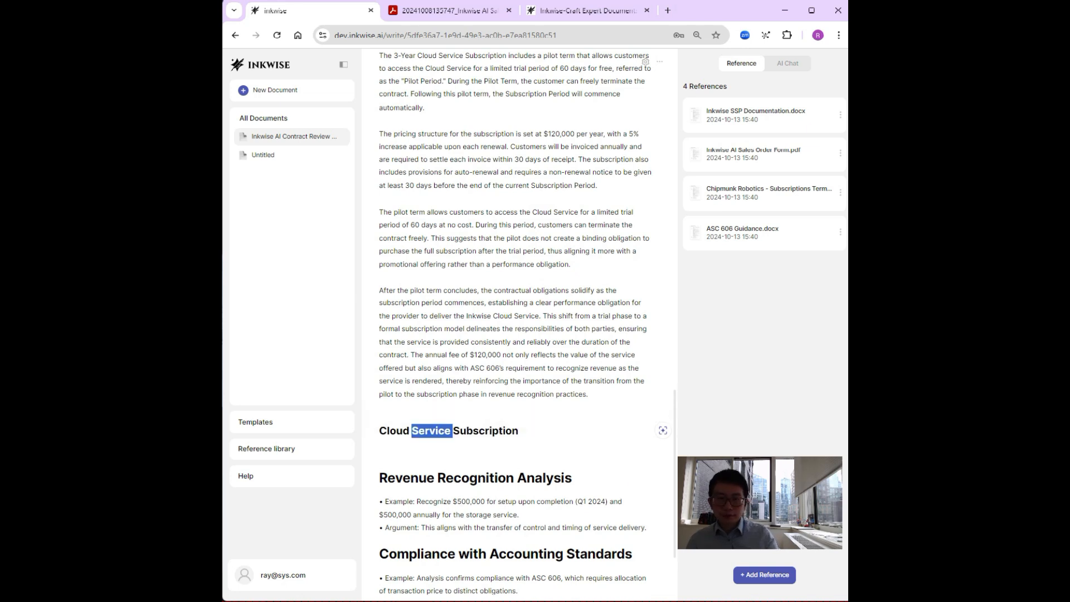
Step: Replace the second "Cloud Service Subscription" heading with "Prepaid Professional Services" and remove the blank line above it
triple_click(432, 430)
type("Prepaid ")
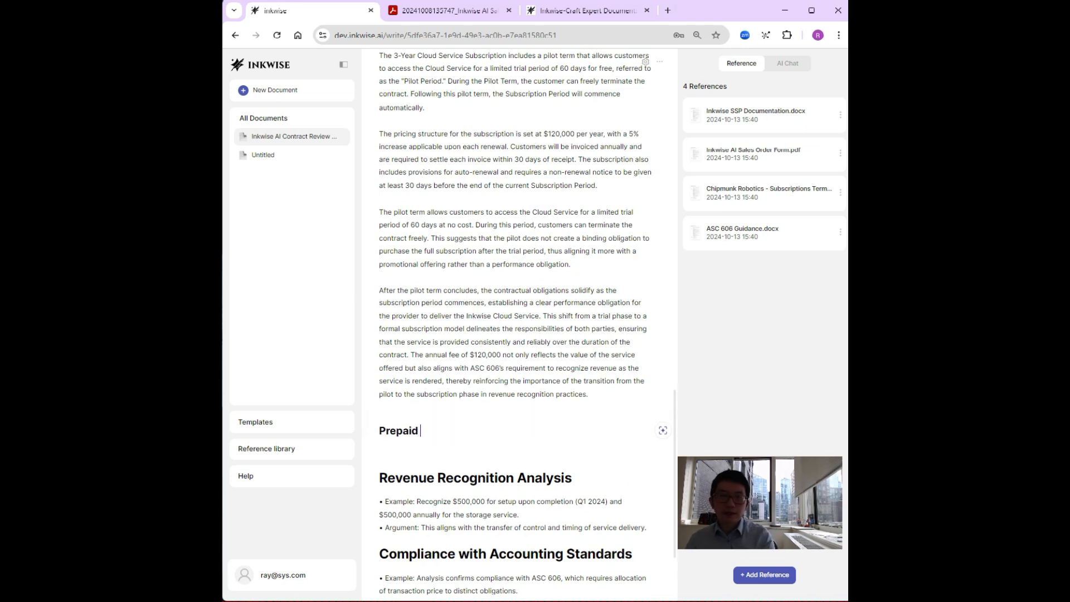
type("Professional Services")
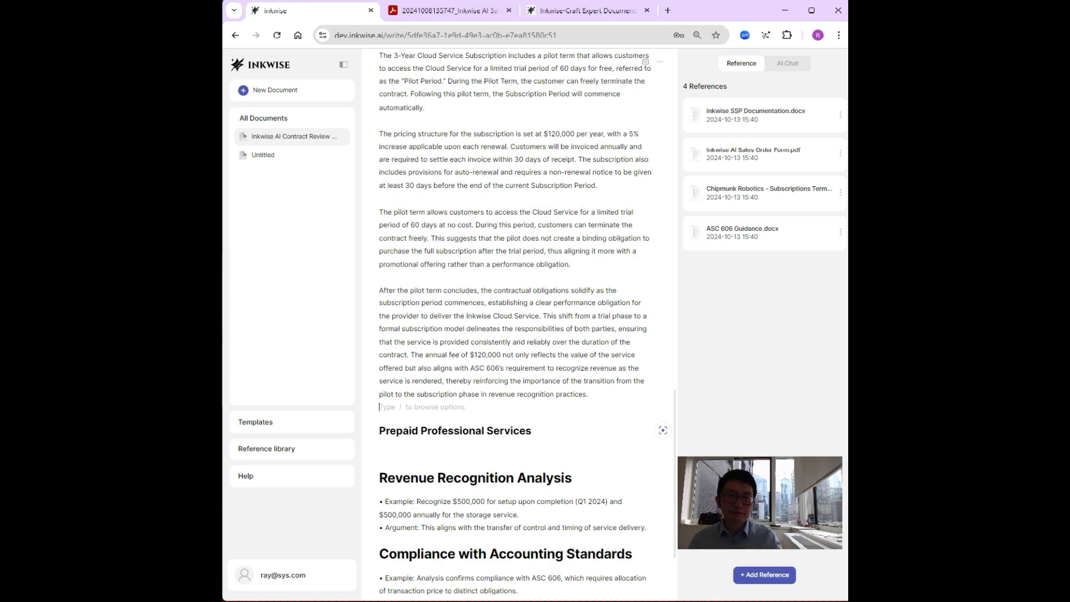
key("Return")
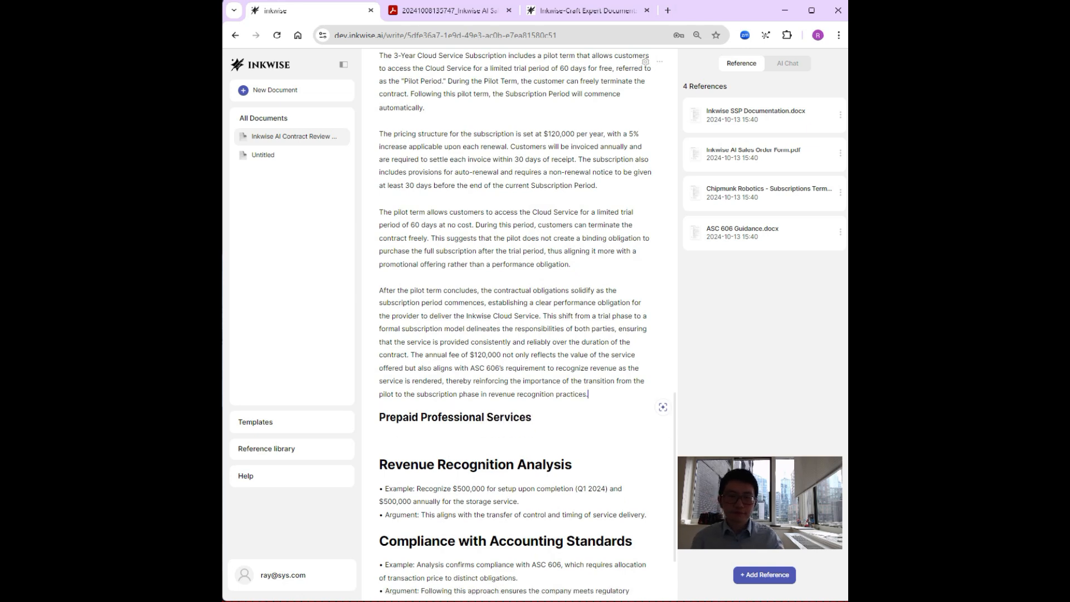
Step: Accept the AI-suggested paragraph about prepaid professional service hours under the Prepaid Professional Services heading
scroll(516, 324, "down", 1)
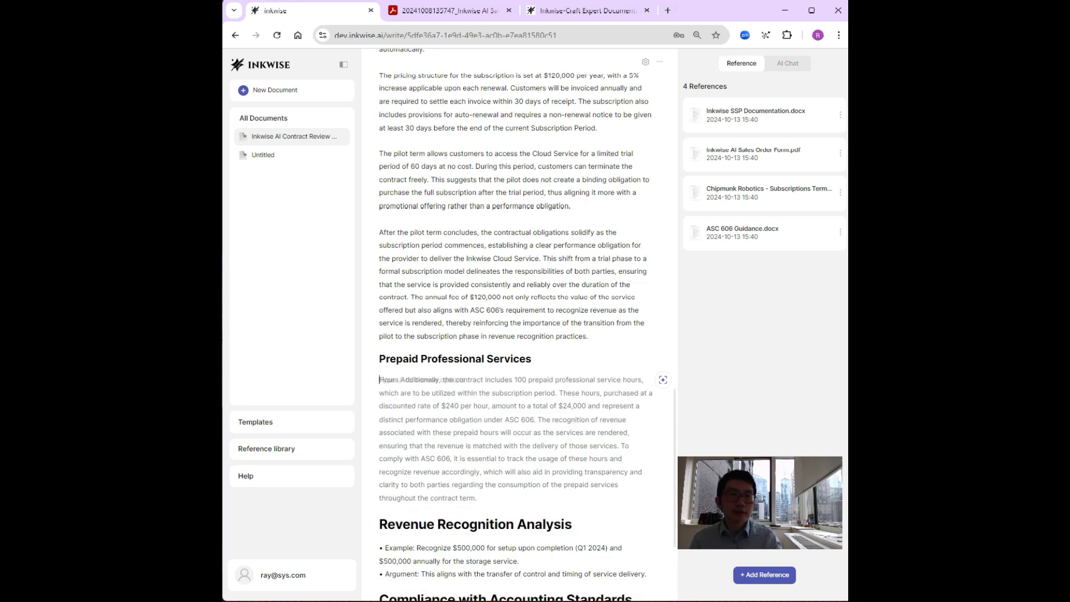
scroll(516, 324, "down", 2)
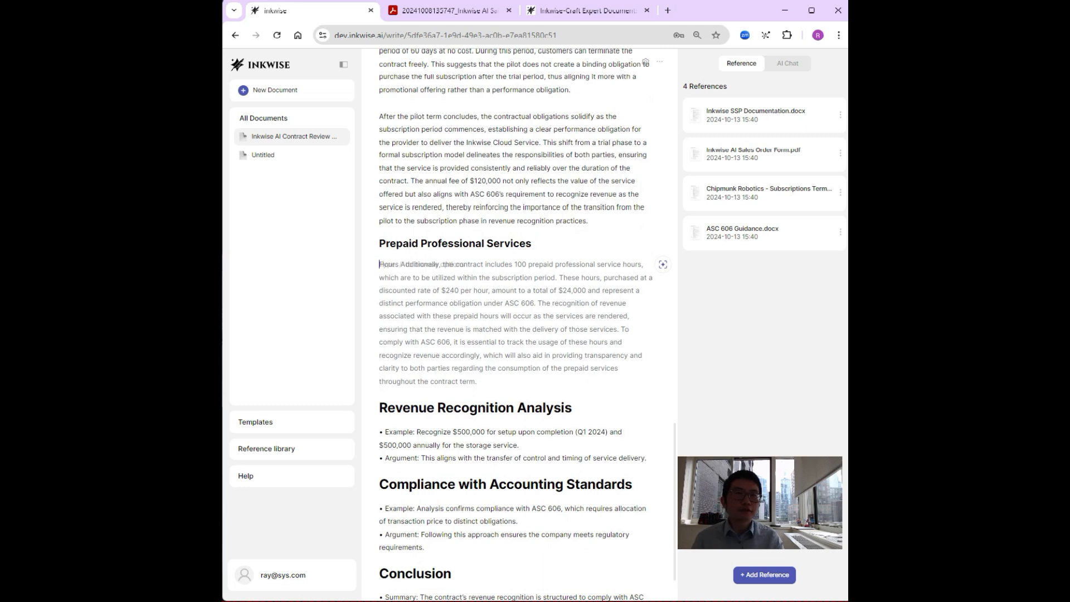
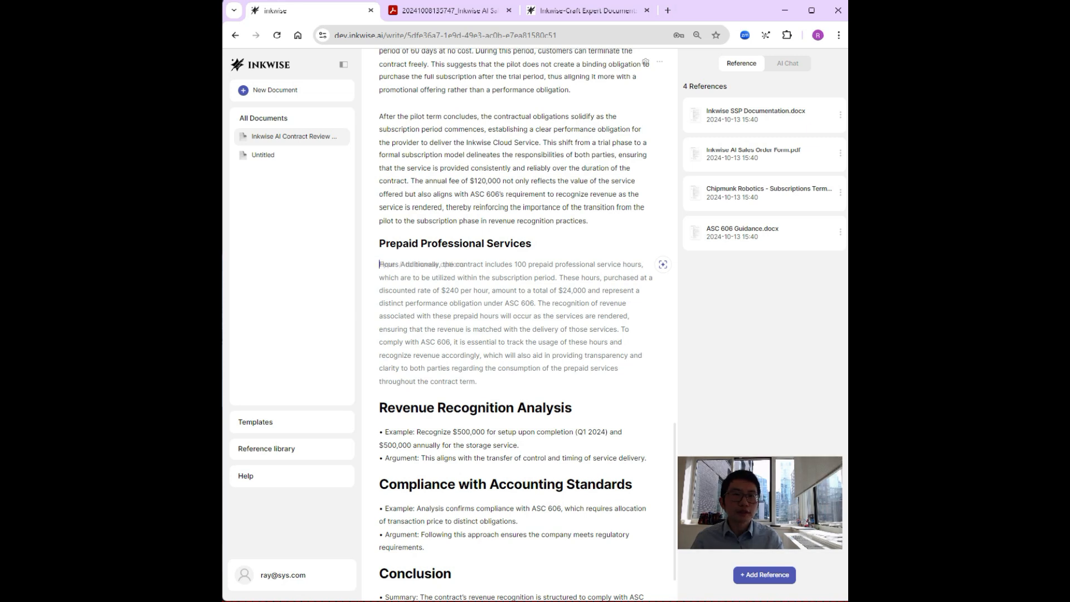
key("Tab")
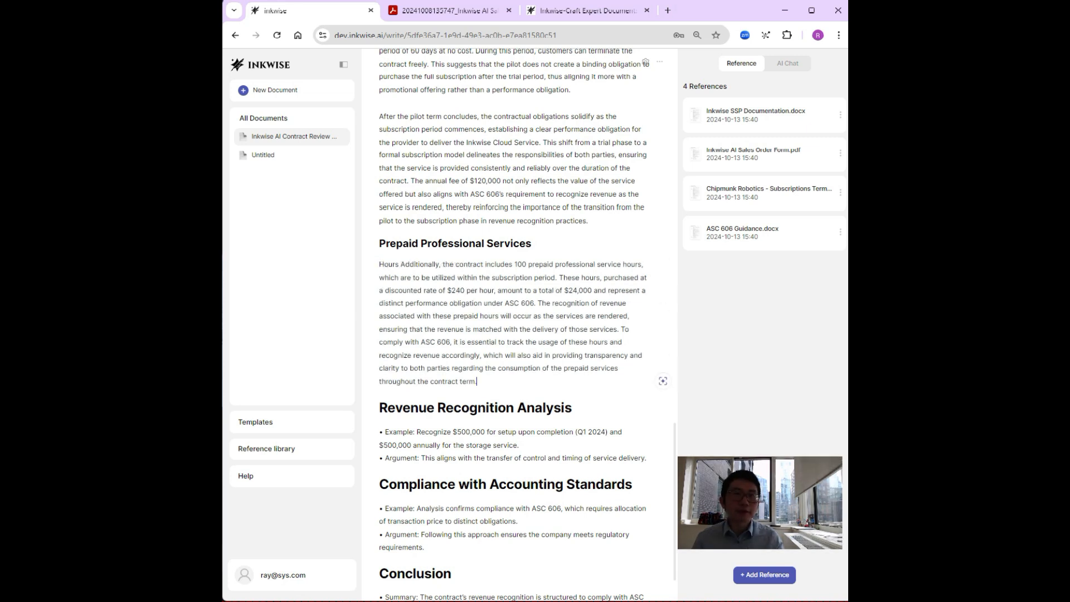
Step: Remove "Hours Additionally," from the start of the prepaid services paragraph and capitalize its opening word as "The"
left_click_drag(441, 264, 379, 264)
key("Delete")
key("Delete")
key("Delete")
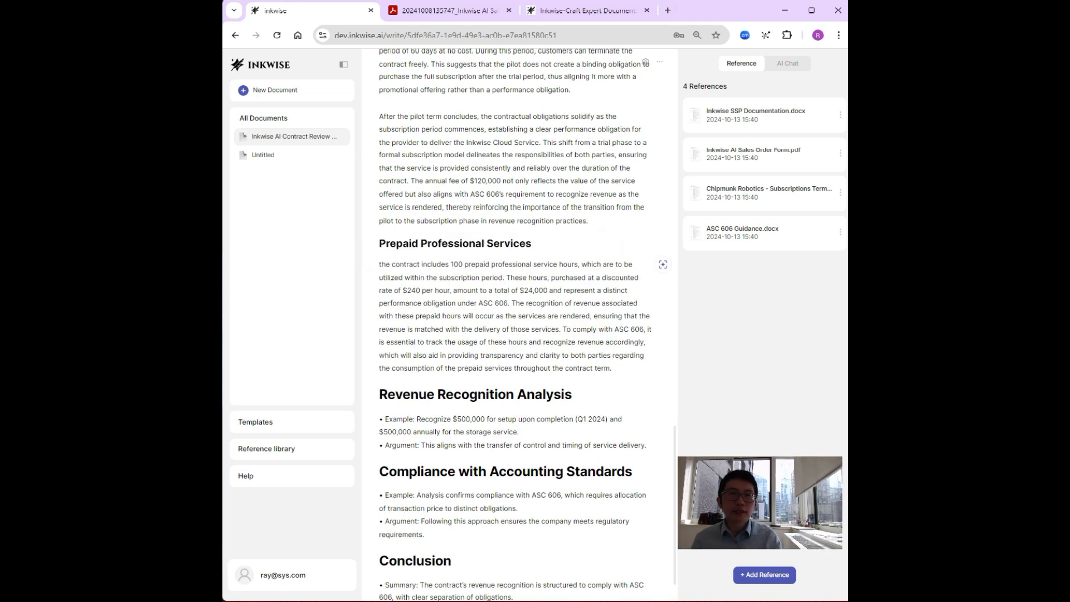
type("T")
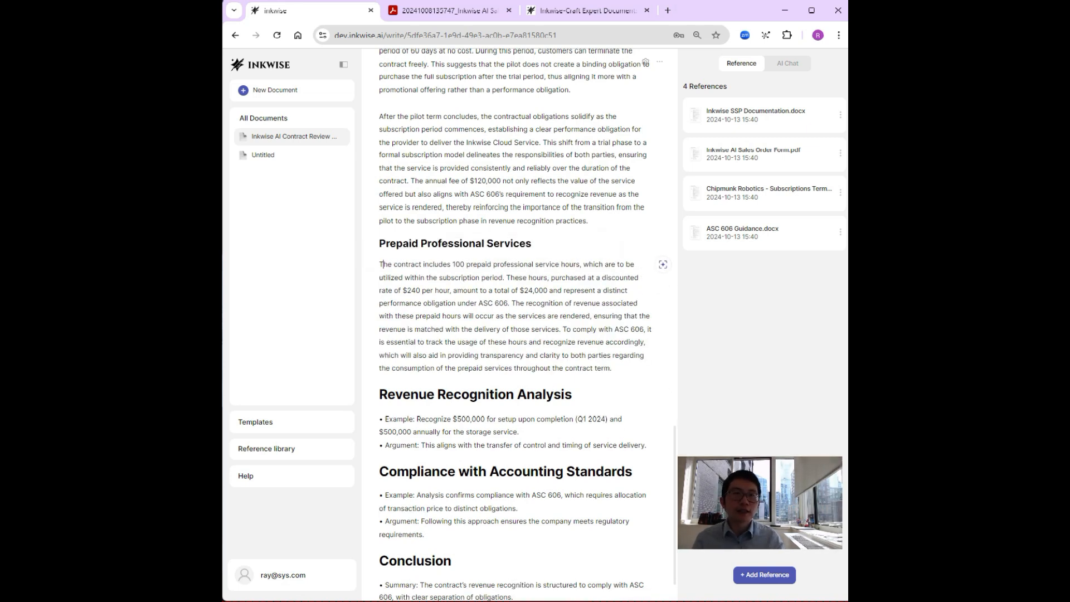
Step: Review the Performance Obligations section, reading the cloud service subscription and prepaid professional services paragraphs
left_click(612, 368)
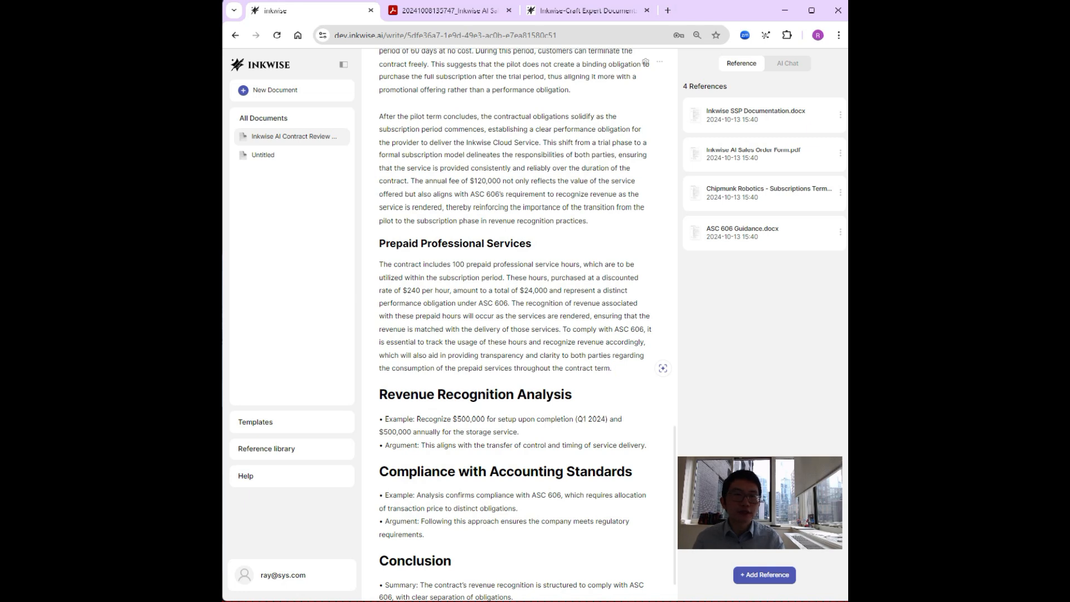
left_click_drag(612, 368, 379, 264)
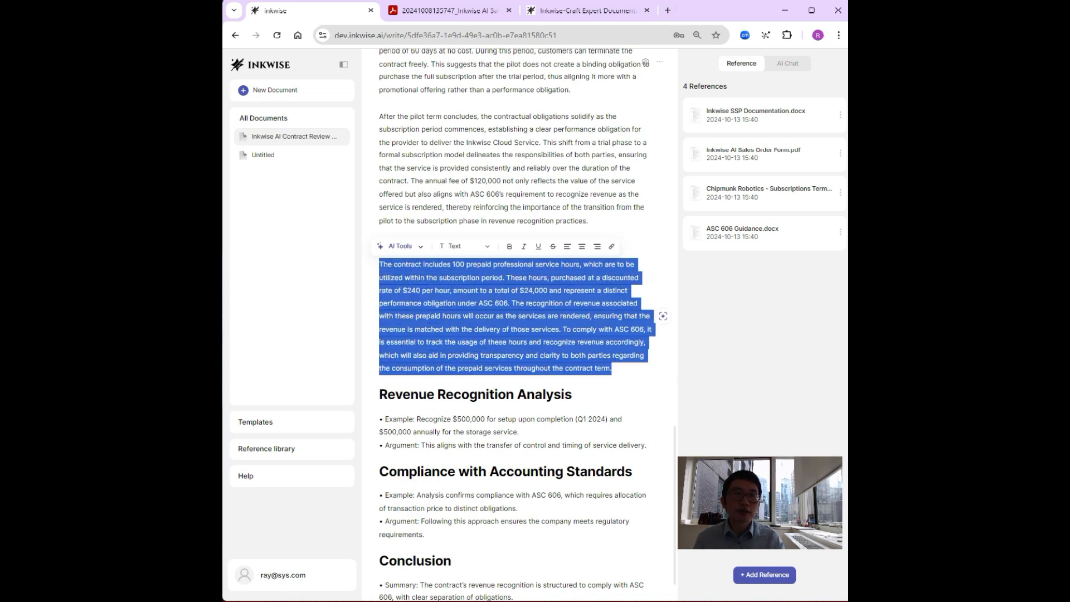
left_click(606, 368)
scroll(605, 369, "up", 6)
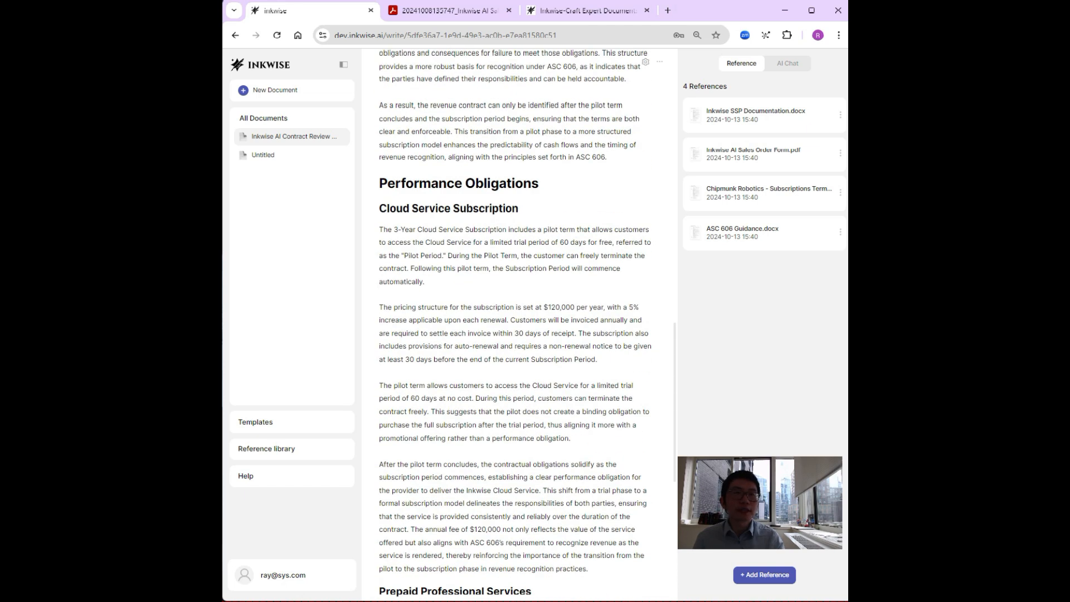
scroll(515, 324, "down", 2)
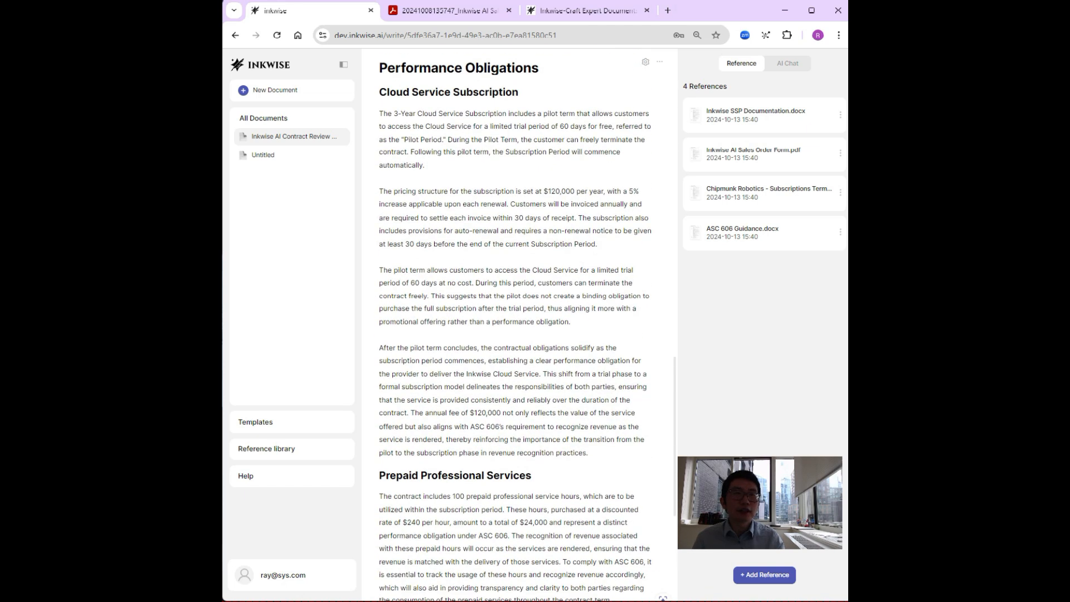
scroll(516, 323, "down", 1)
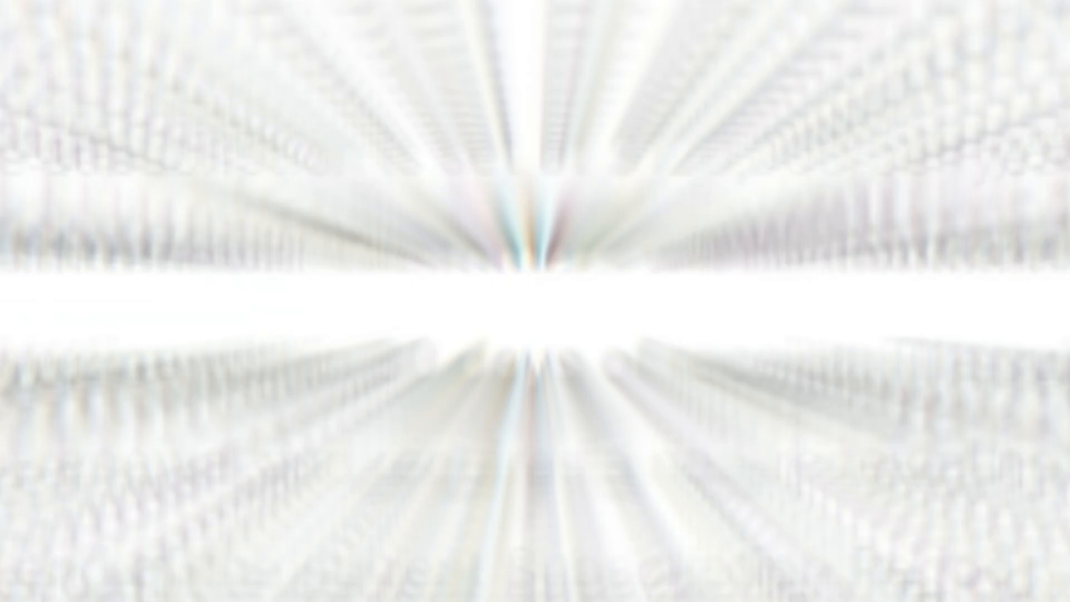
scroll(516, 323, "up", 2)
scroll(515, 323, "down", 8)
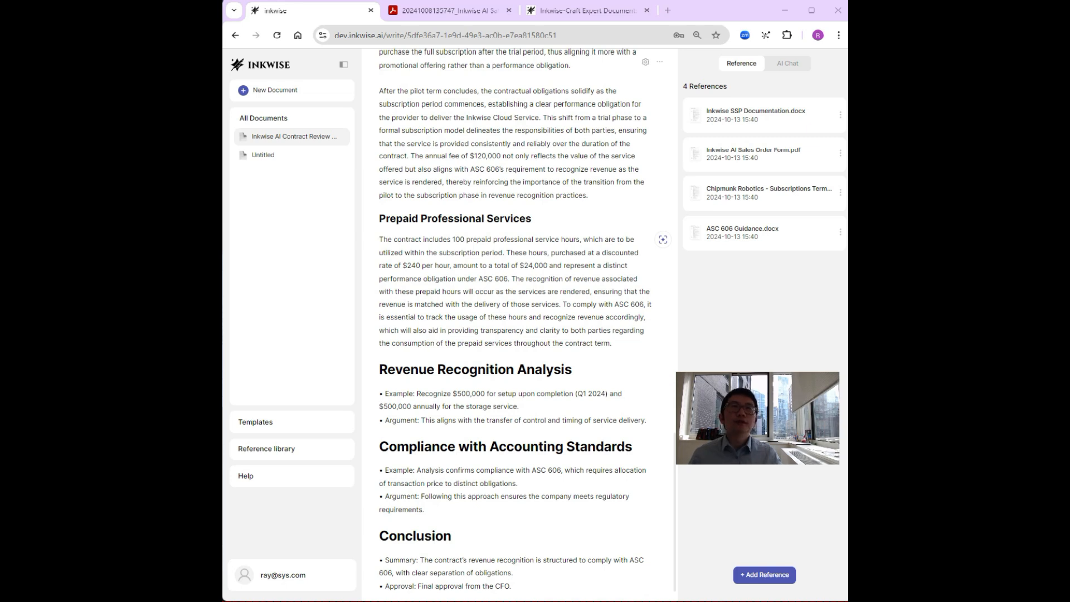
Step: Rename the "Revenue Recognition Analysis" heading to "Allocation and Revenue Recognition" and delete the example and argument bullets beneath it
scroll(515, 318, "down", 1)
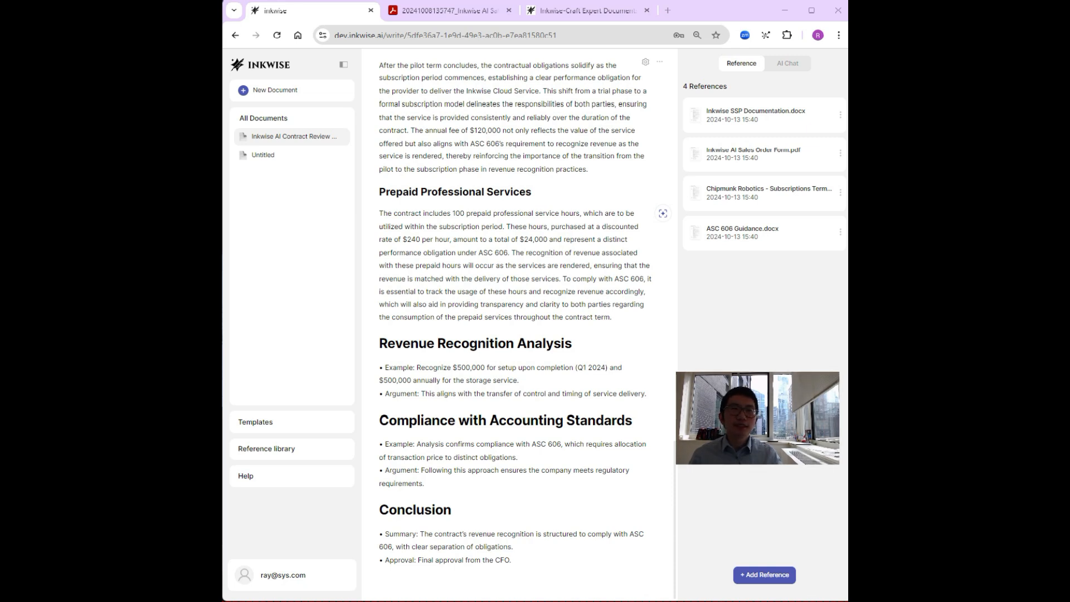
triple_click(476, 343)
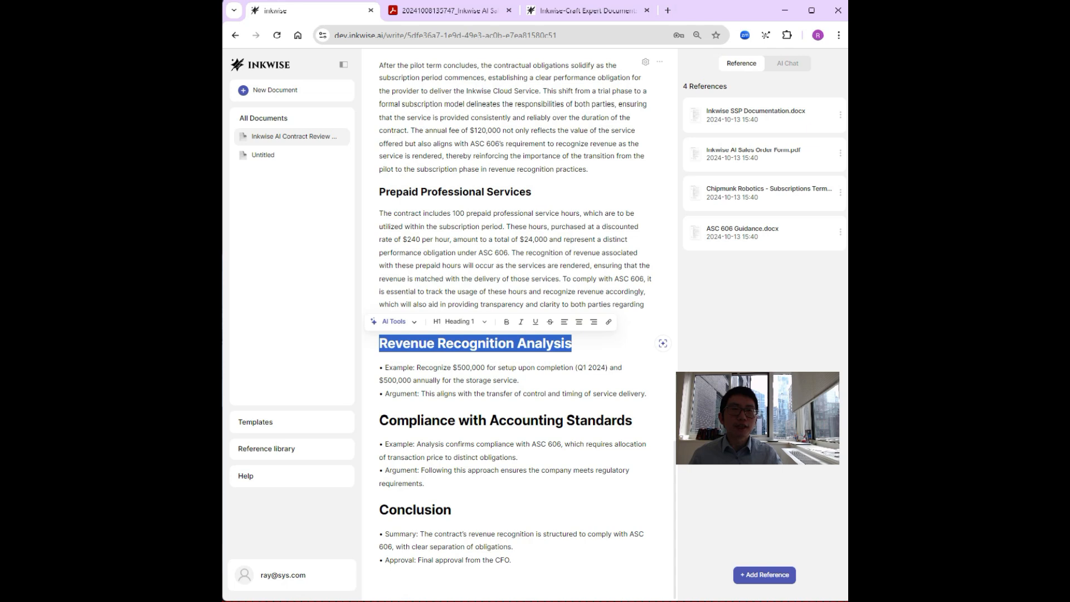
type("All")
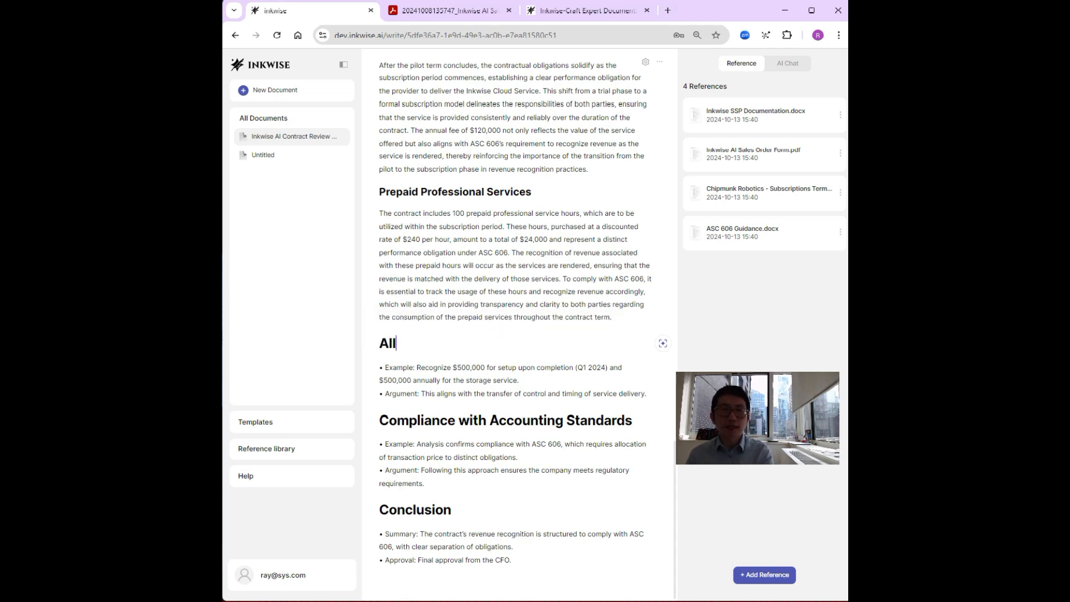
type("ocation and Revenue Recognition")
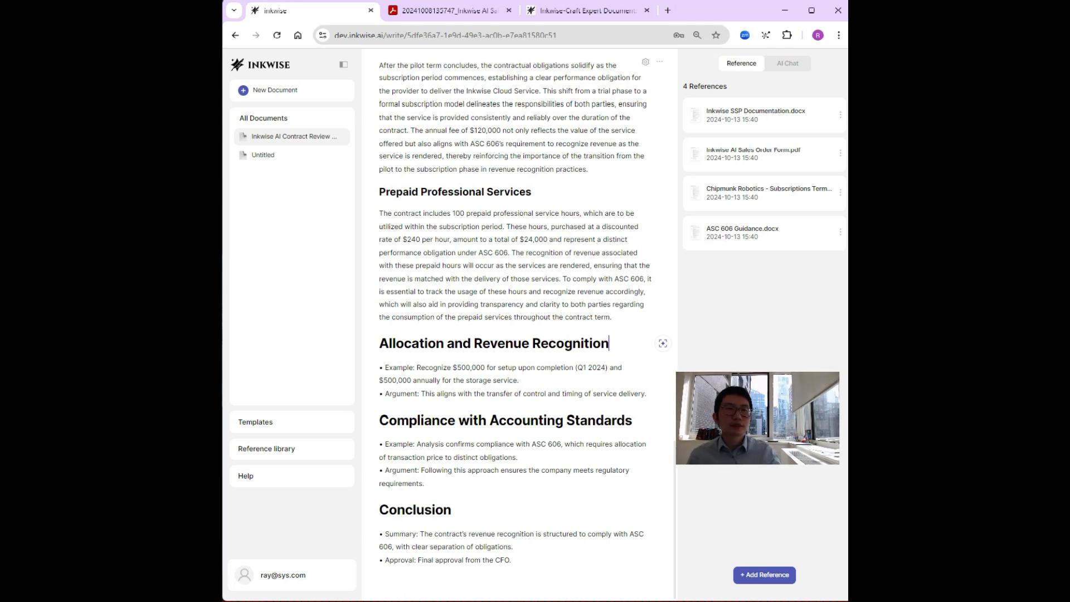
key("Escape")
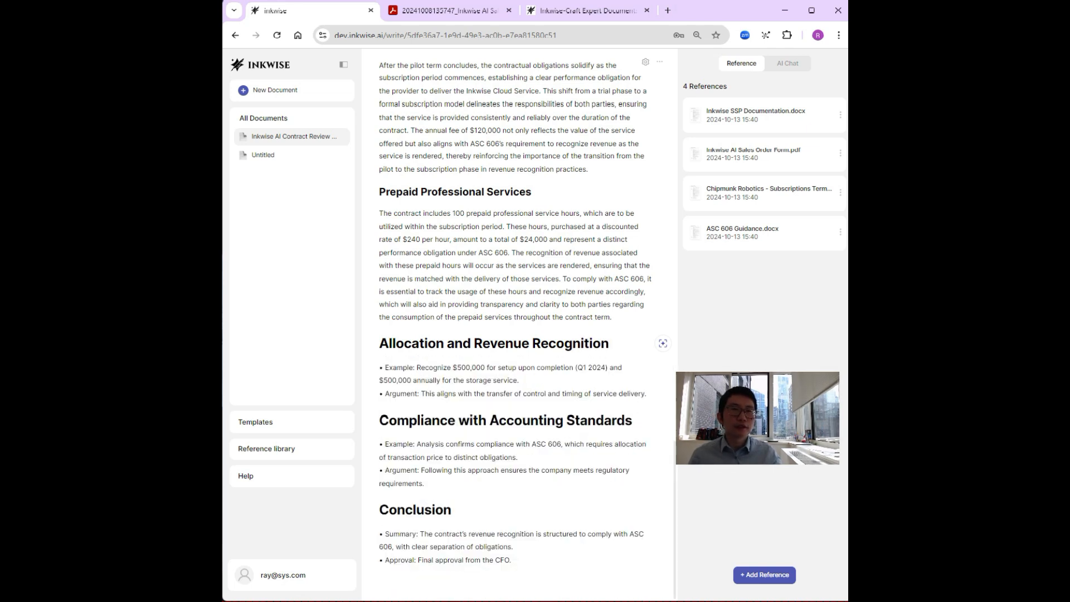
left_click_drag(647, 394, 379, 365)
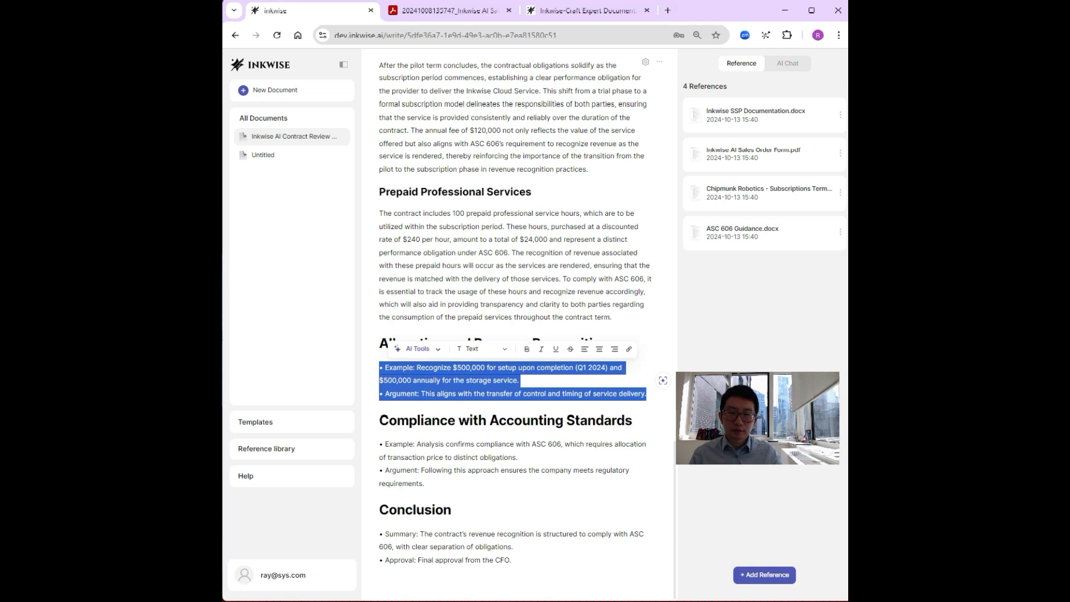
key("BackSpace")
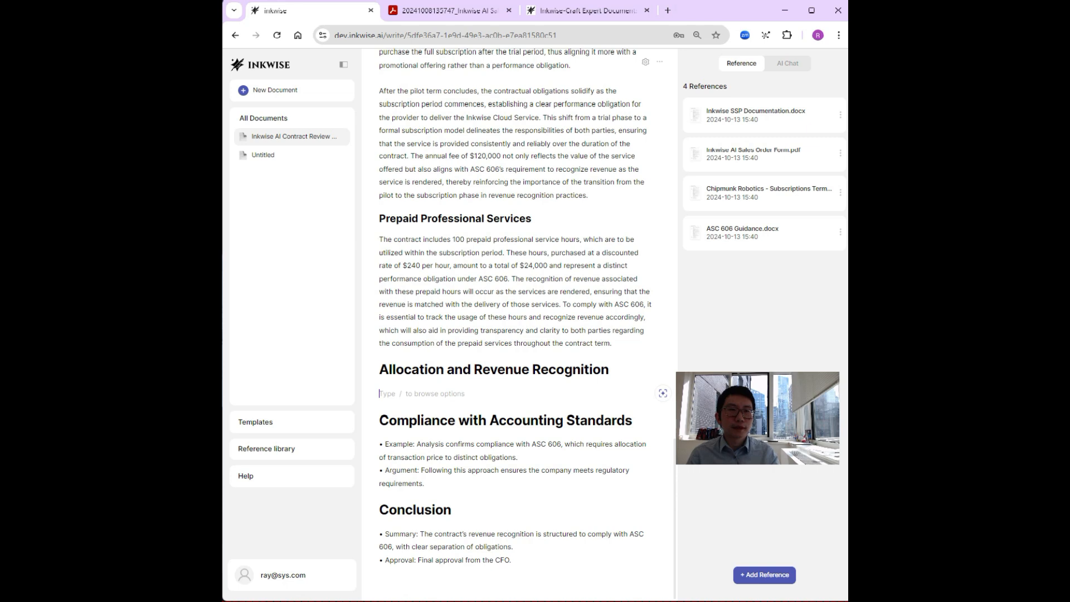
Step: Start an AI prompt under the Allocation and Revenue Recognition heading, using the Inkwise SSP Documentation as its reference
key("/")
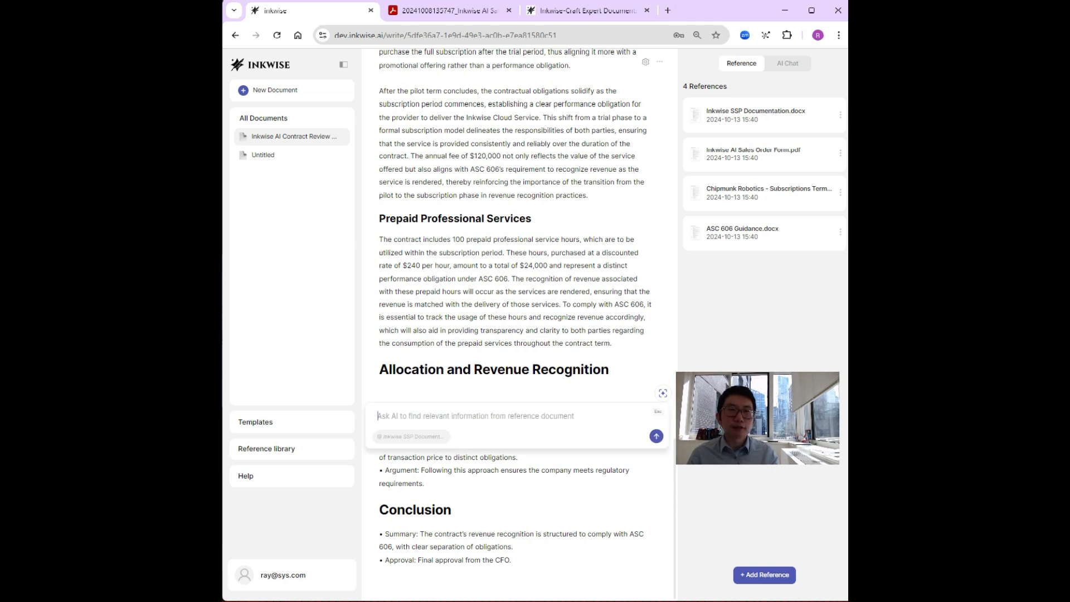
left_click(412, 436)
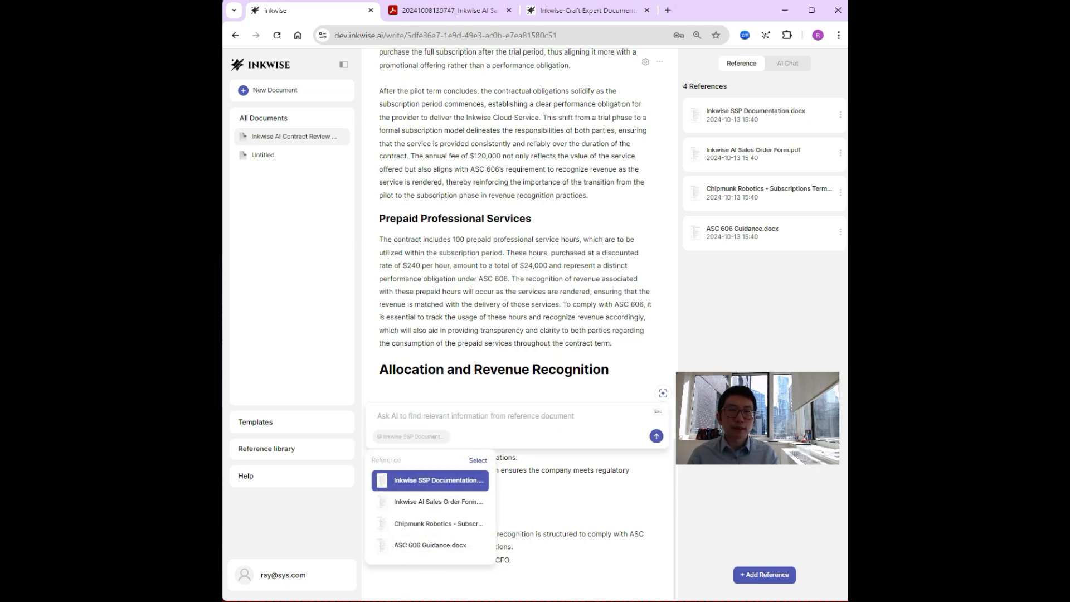
left_click(469, 480)
left_click(468, 480)
left_click(478, 461)
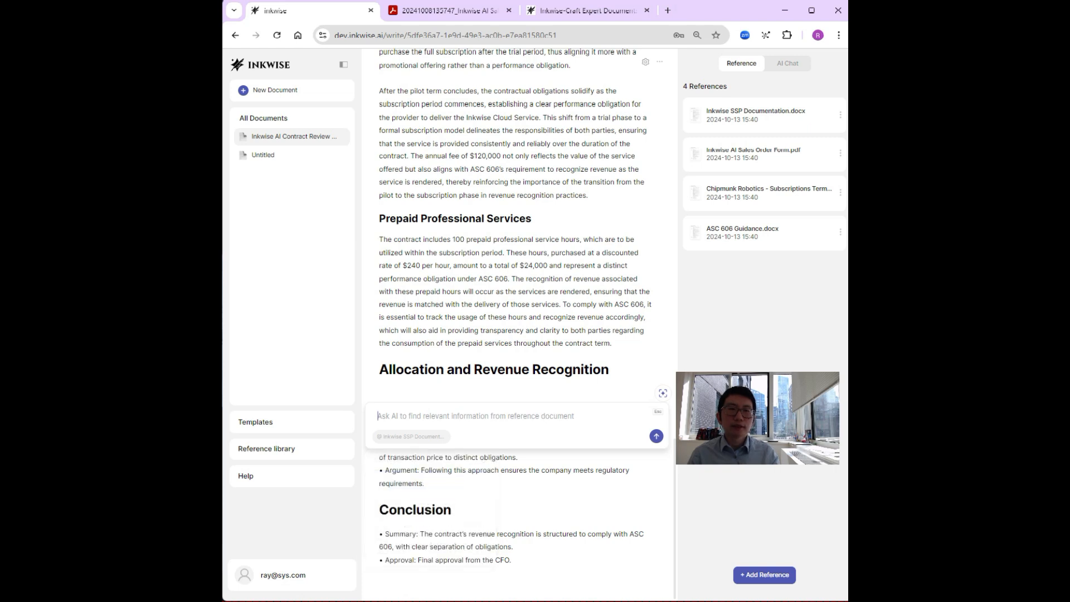
Step: Prompt the AI with "Summarize the SSP information in a bullet format for the cloud service subscription product and the professional services from the referenced document."
type("Summarize the SSP")
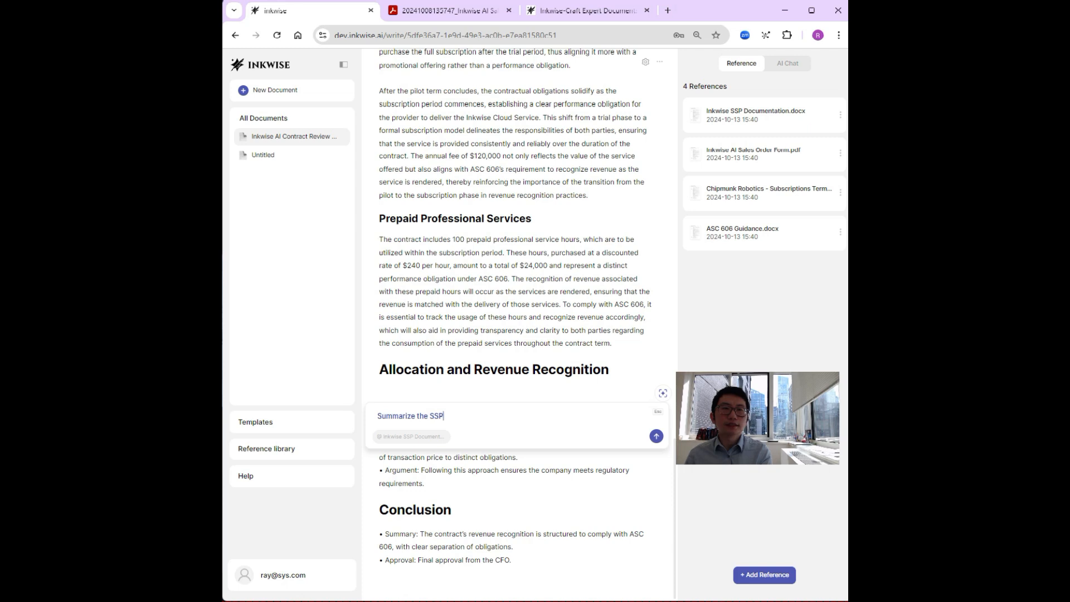
type(" inf")
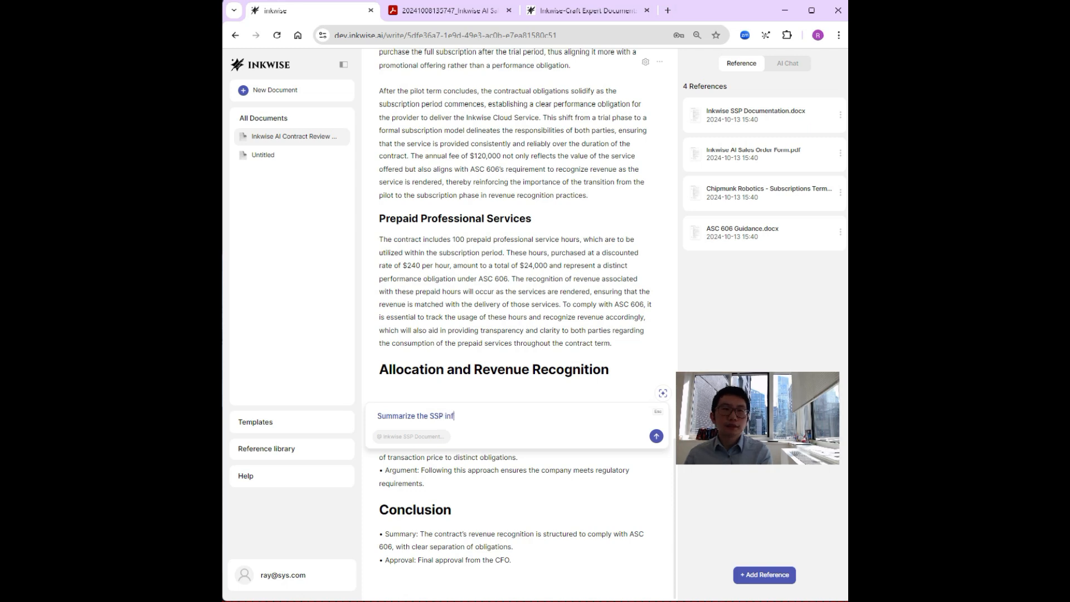
type("ormation in a bul")
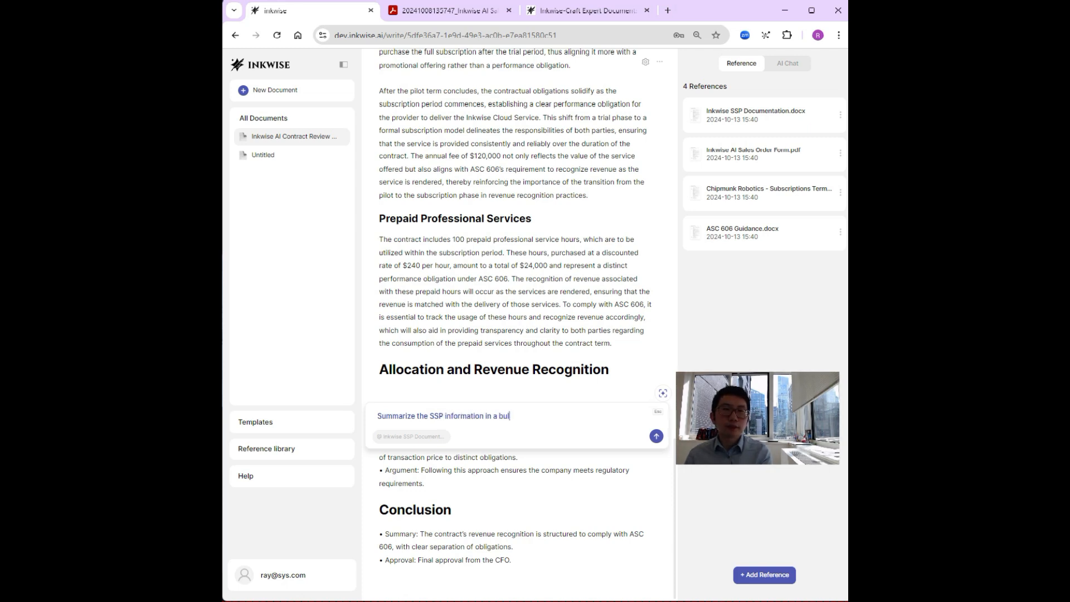
type("let format ")
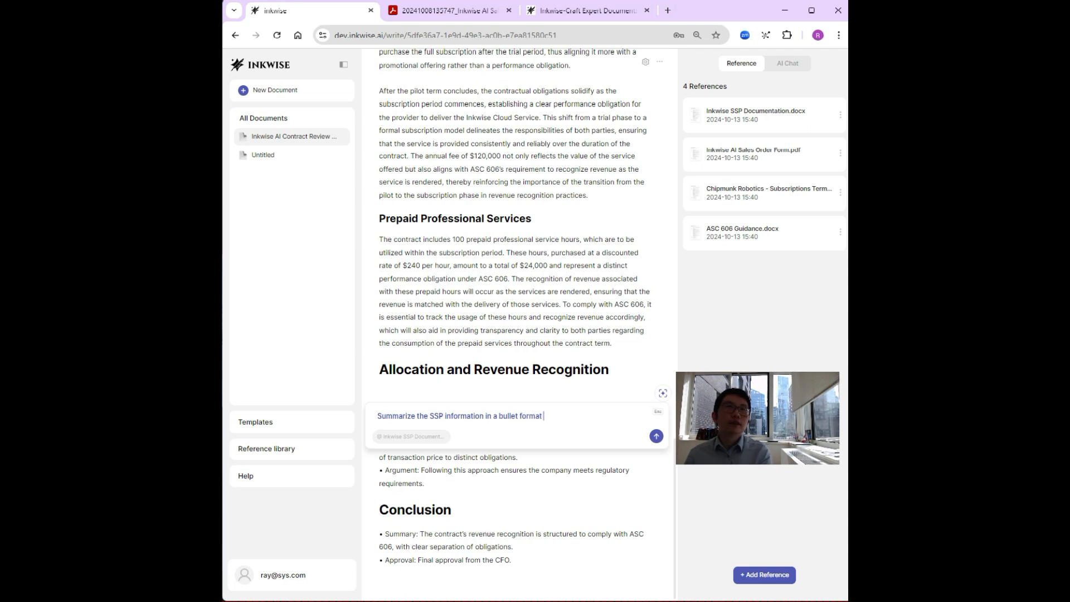
type("for the cl")
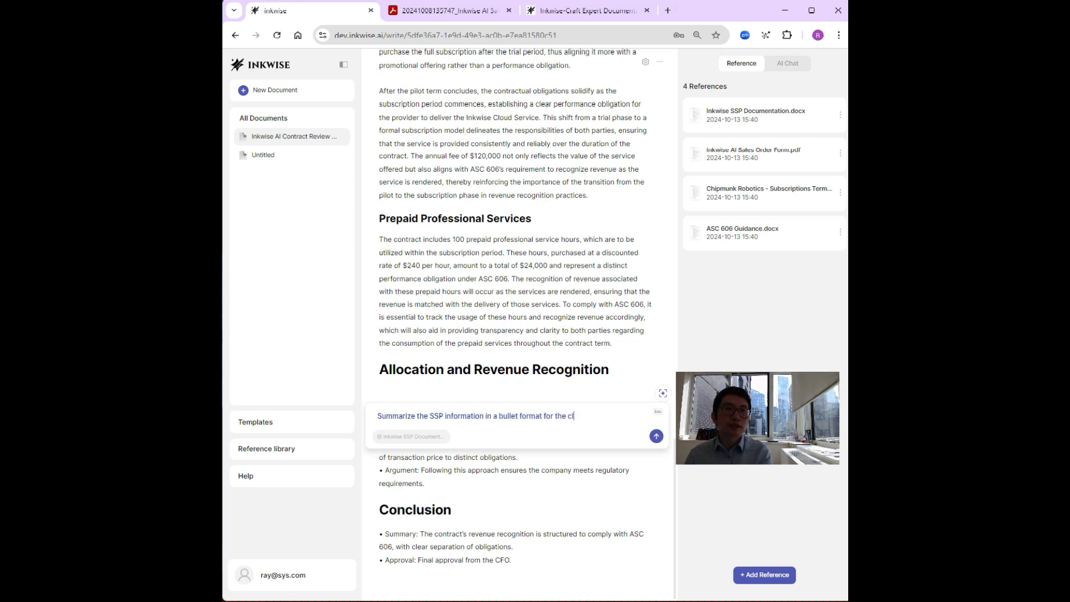
type("oud service su")
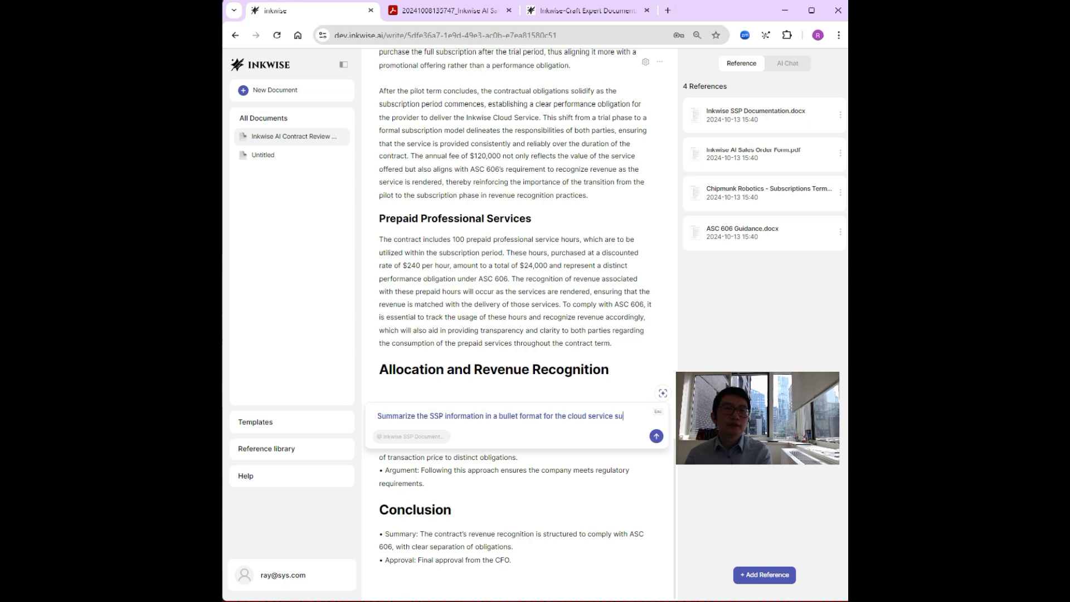
type("bscription")
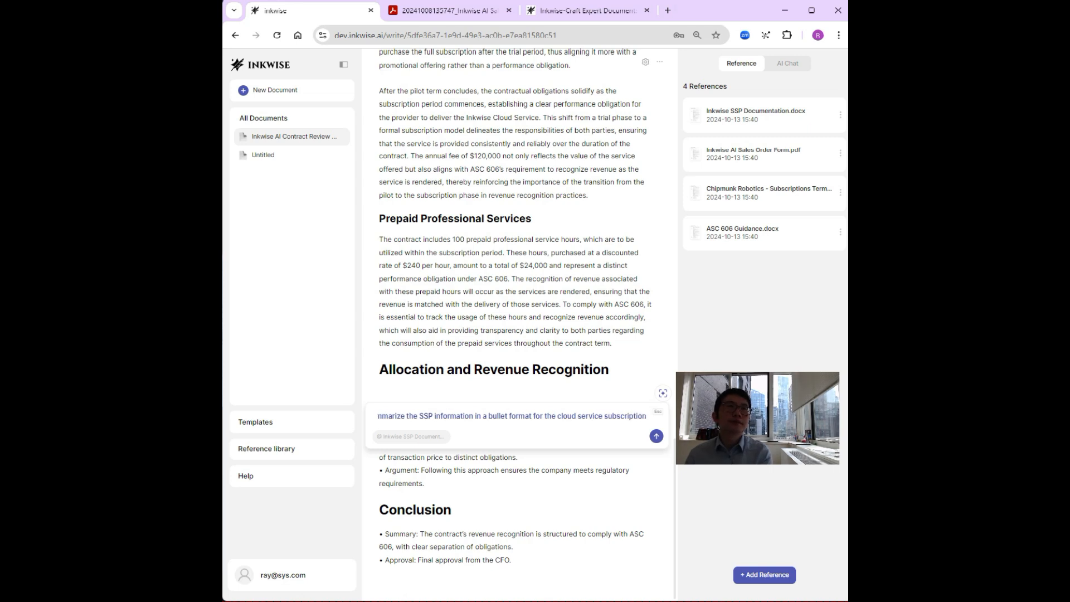
type(" product and t")
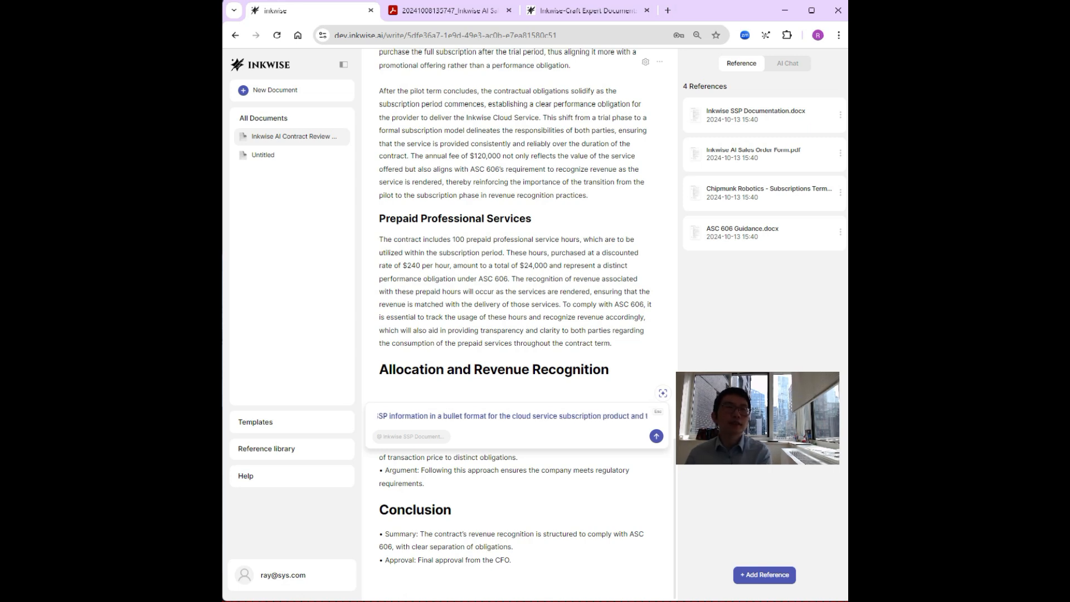
type("he professional s")
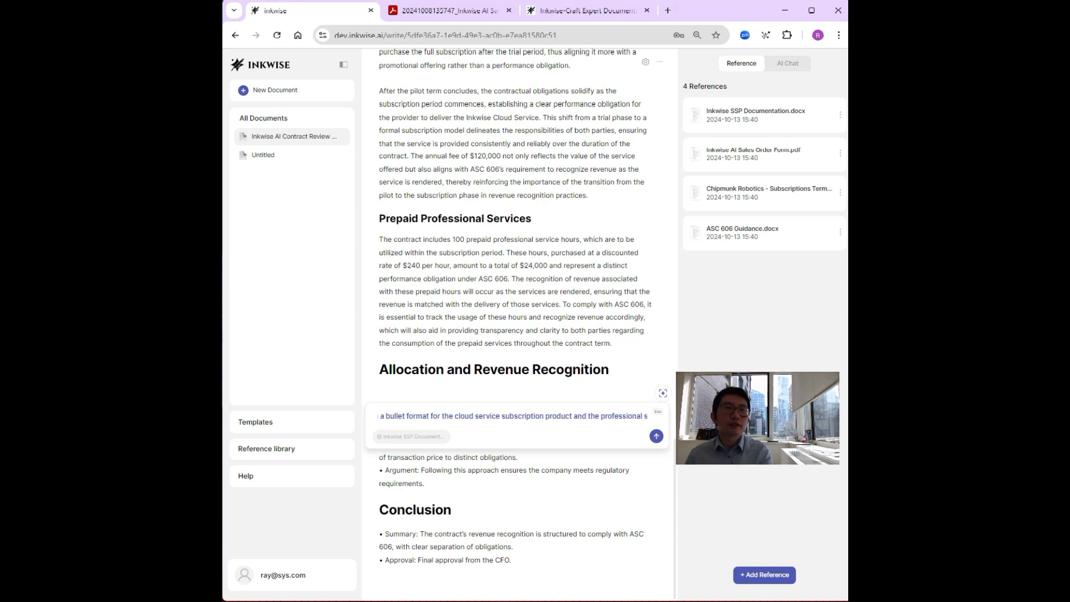
type("ervices from th")
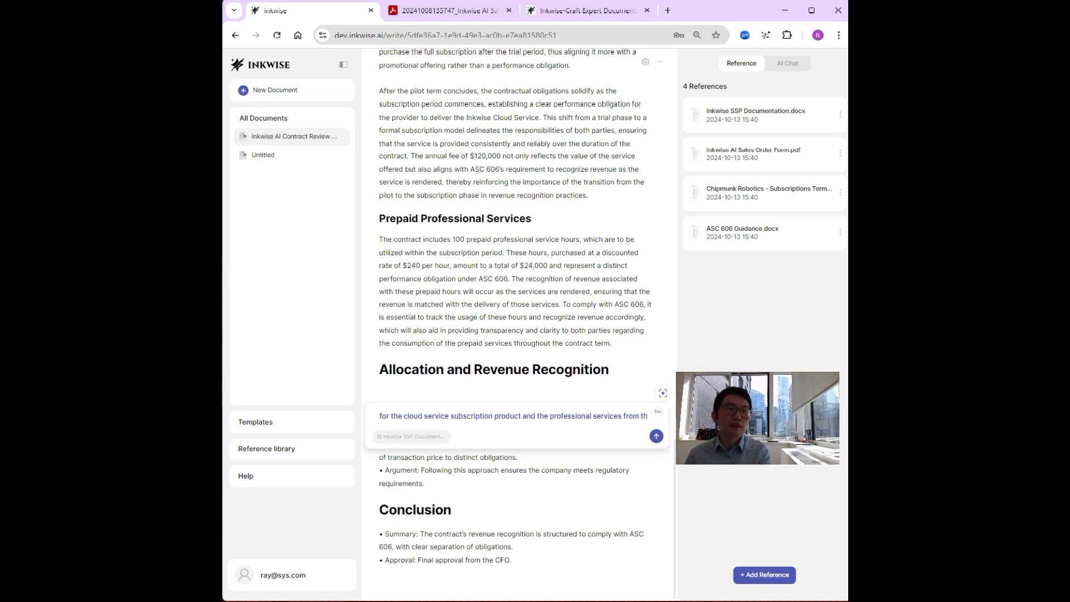
type("e referenced do")
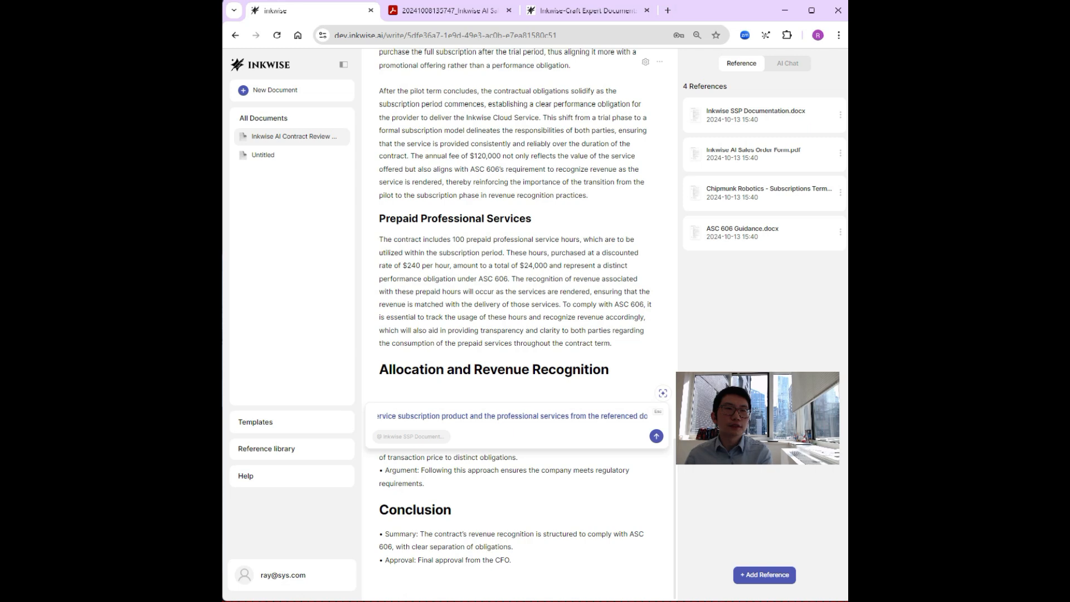
type("cument.")
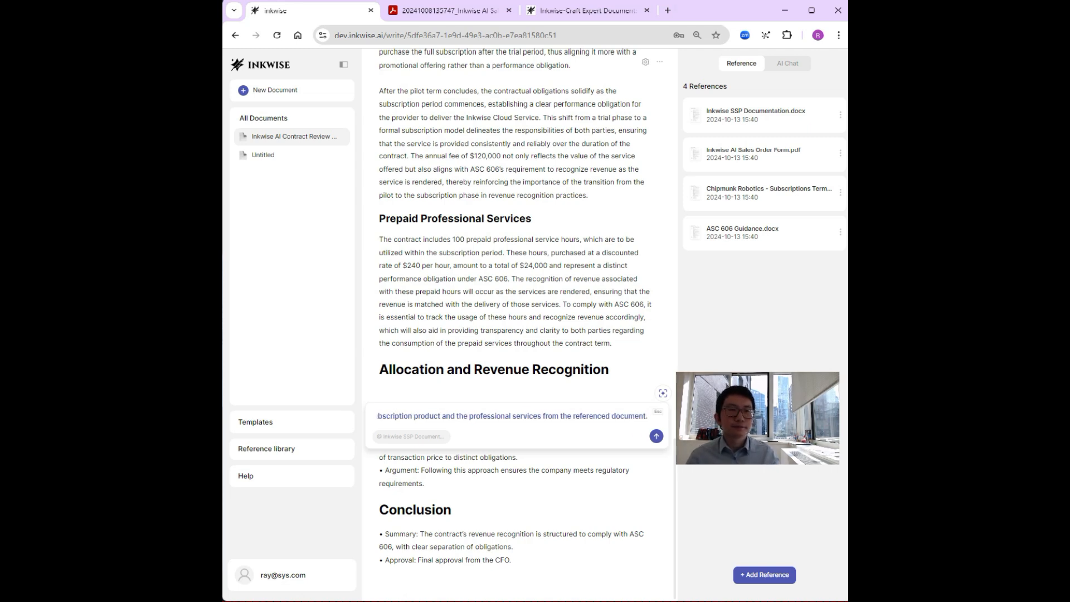
key("Return")
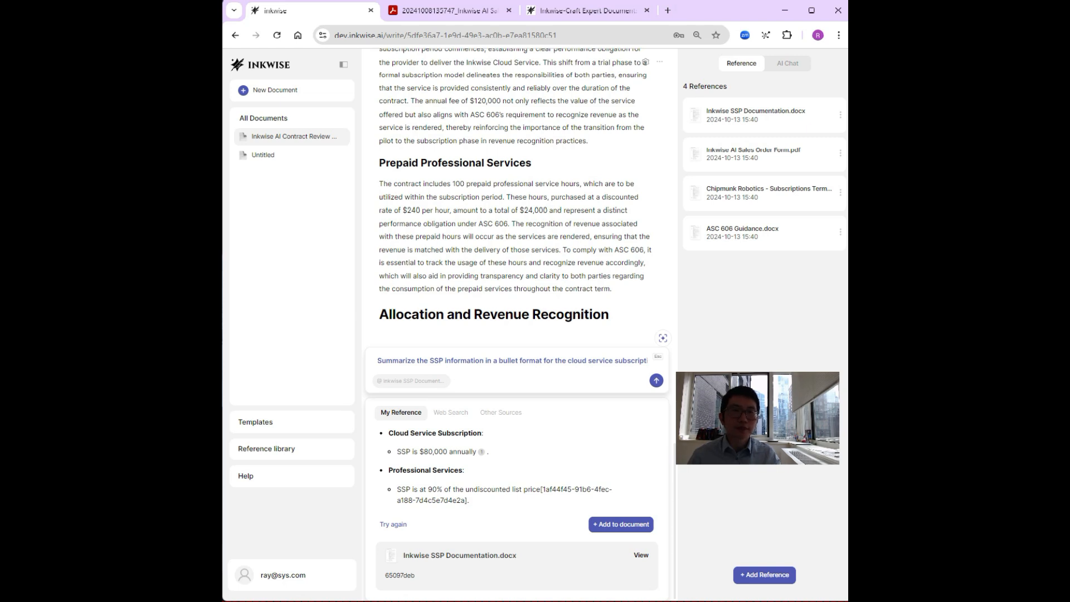
Step: Add the generated SSP bullets to the document and delete the stray reference code after "undiscounted list price"
left_click(621, 524)
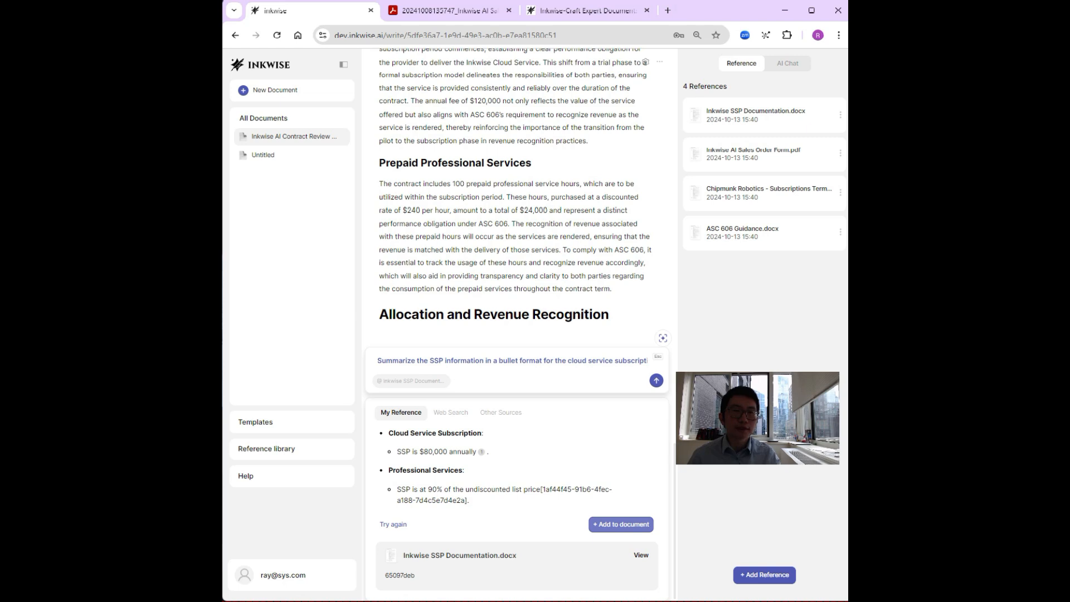
left_click(506, 440)
left_click_drag(540, 400, 450, 413)
key("BackSpace")
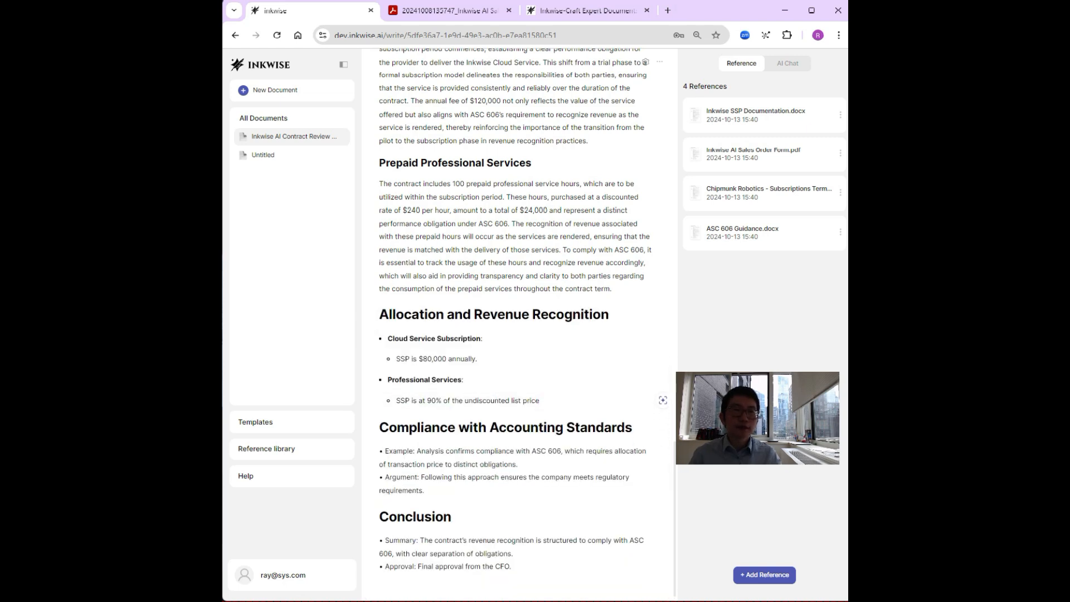
Step: Insert an empty, unbulleted paragraph below the Professional Services SSP bullet, above the Compliance with Accounting Standards heading
left_click(540, 401)
key("Return")
key("Return")
key("BackSpace")
key("BackSpace")
key("BackSpace")
key("Return")
key("Return")
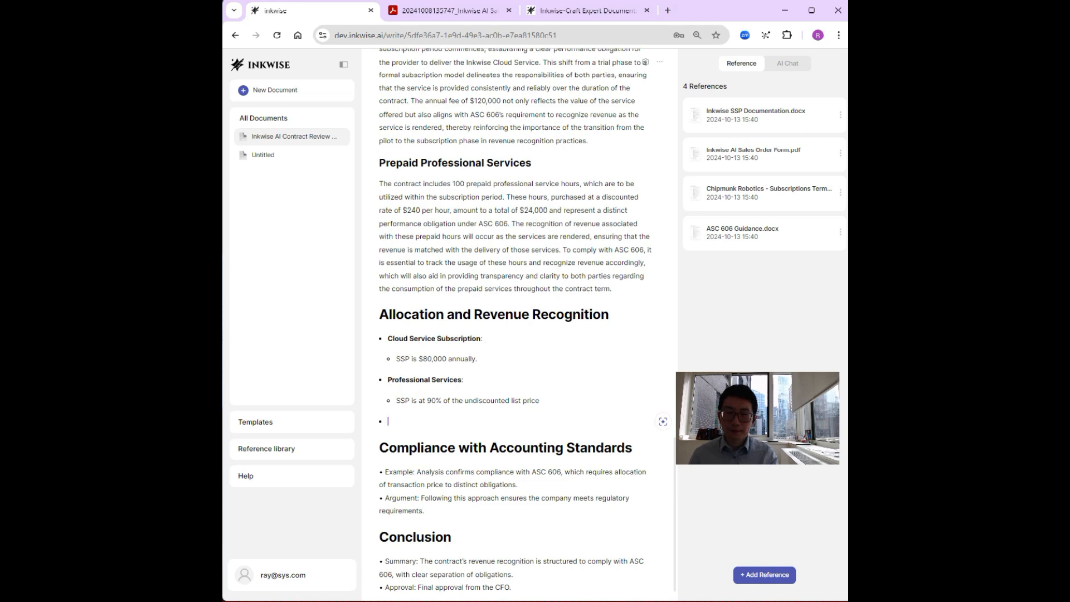
key("BackSpace")
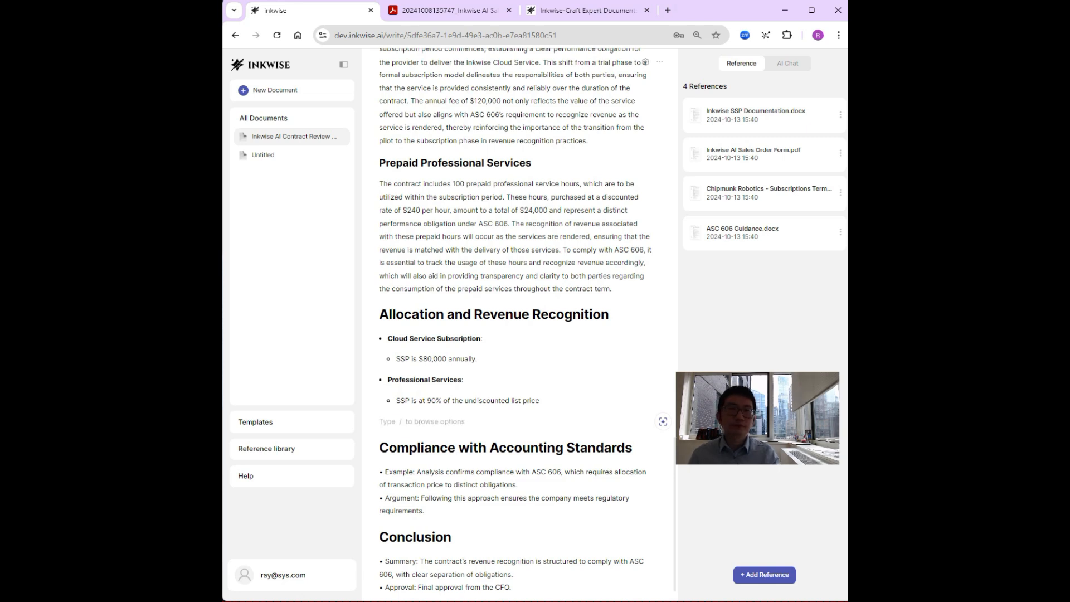
Step: Write "For 3 years Cloud Service Subscription, the SSP will be 3 x $80,000 = $240,000" in the empty paragraph below the SSP bullets
scroll(518, 317, "down", 1)
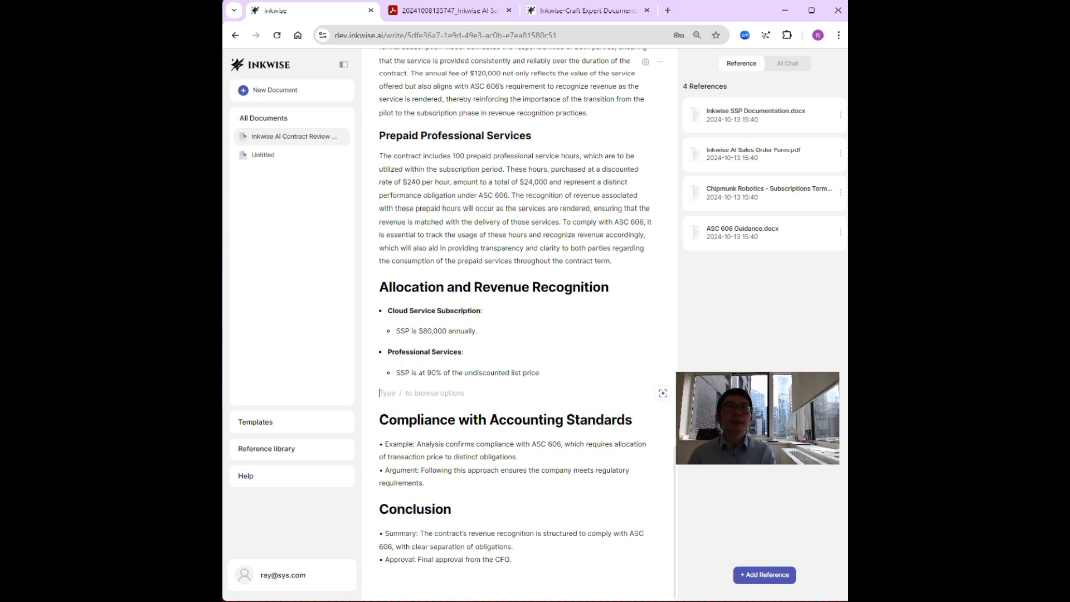
type("For 3 yearsC")
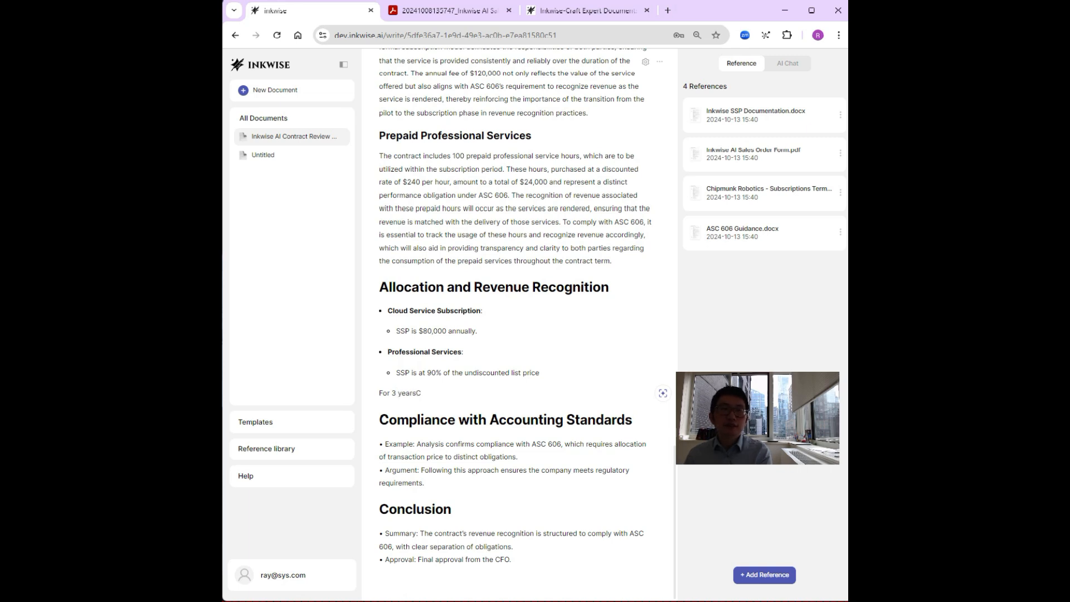
key("BackSpace")
type("s Cloud Service Subscription, the SSP will be ")
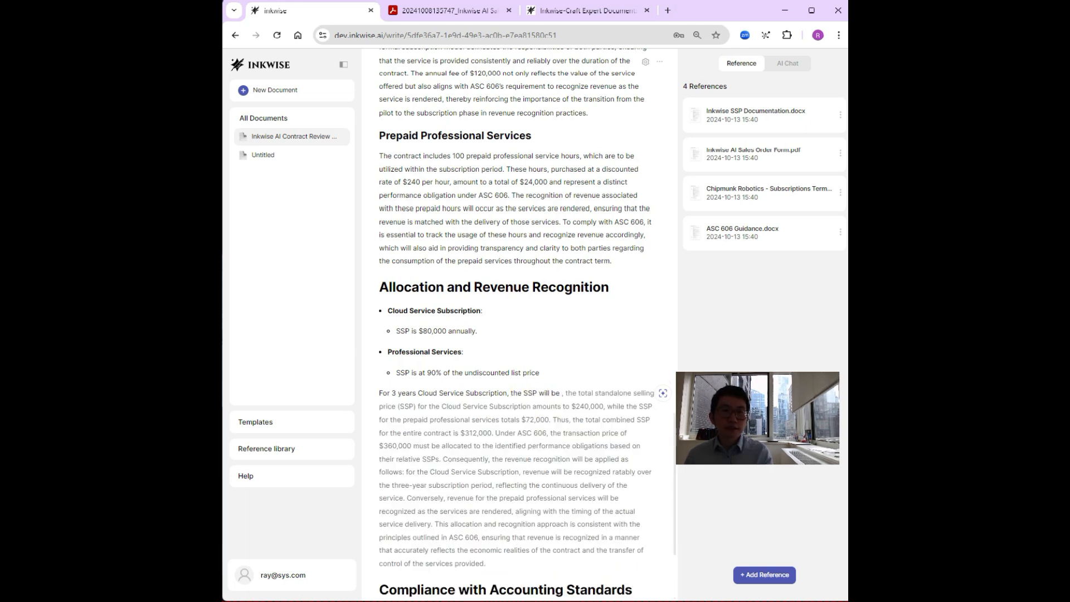
type("3 x")
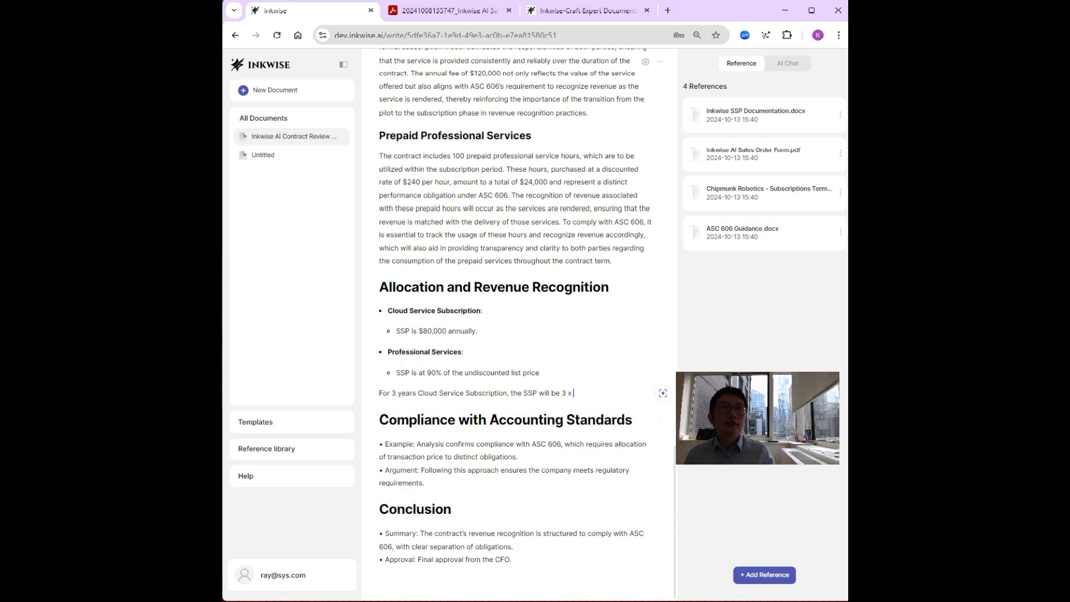
type(" $80,000")
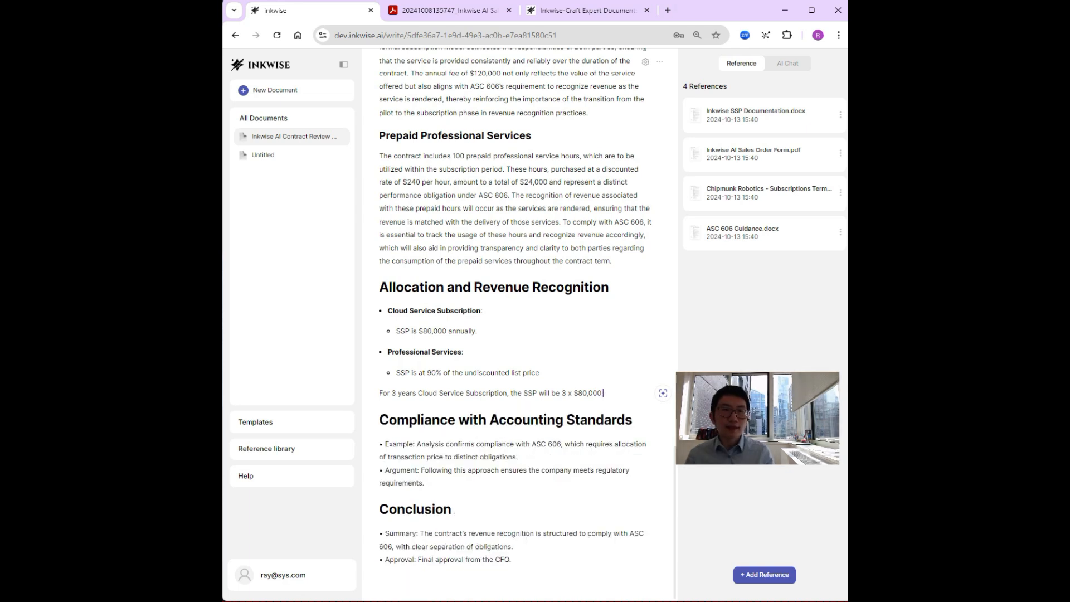
type(" = ")
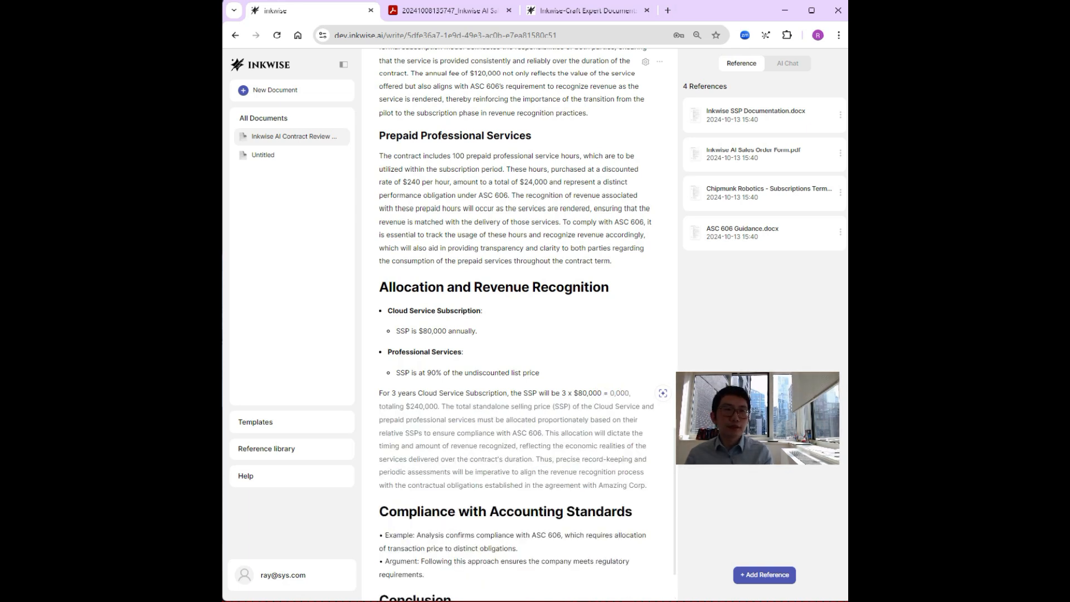
type("$")
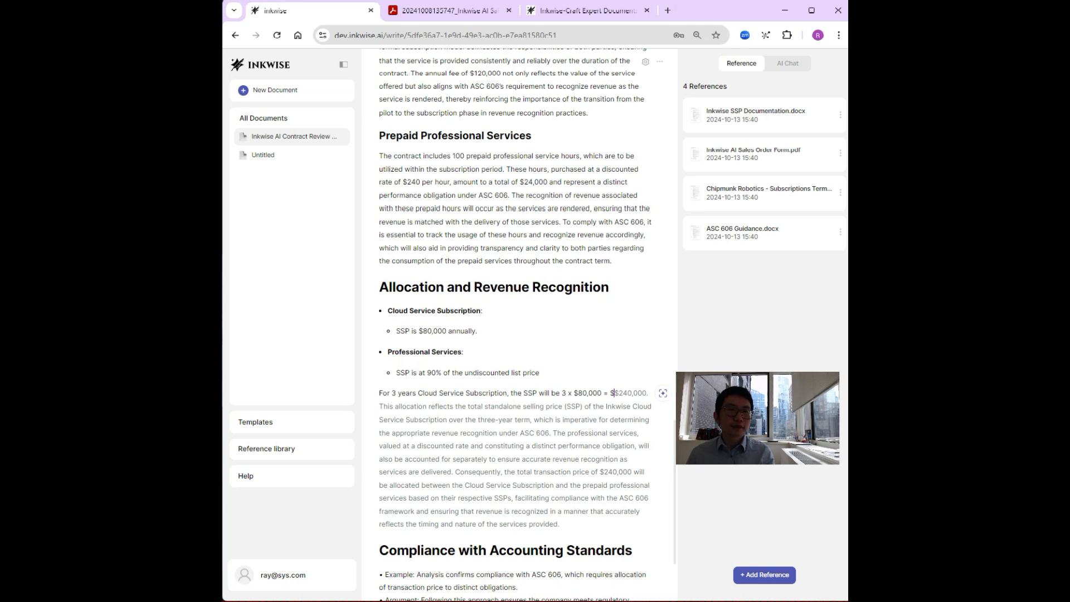
key("BackSpace")
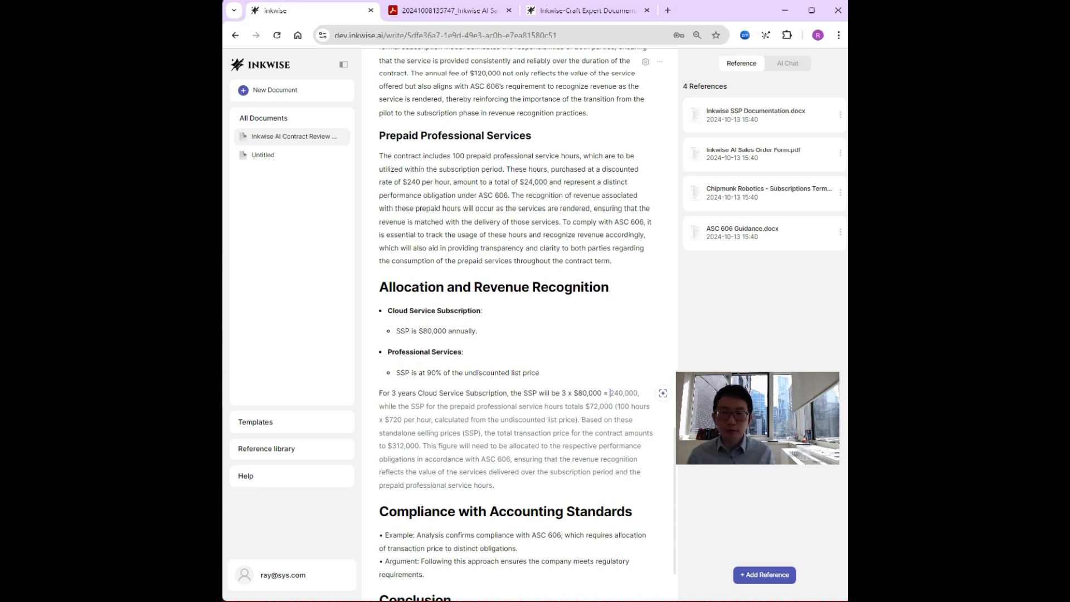
type("$240")
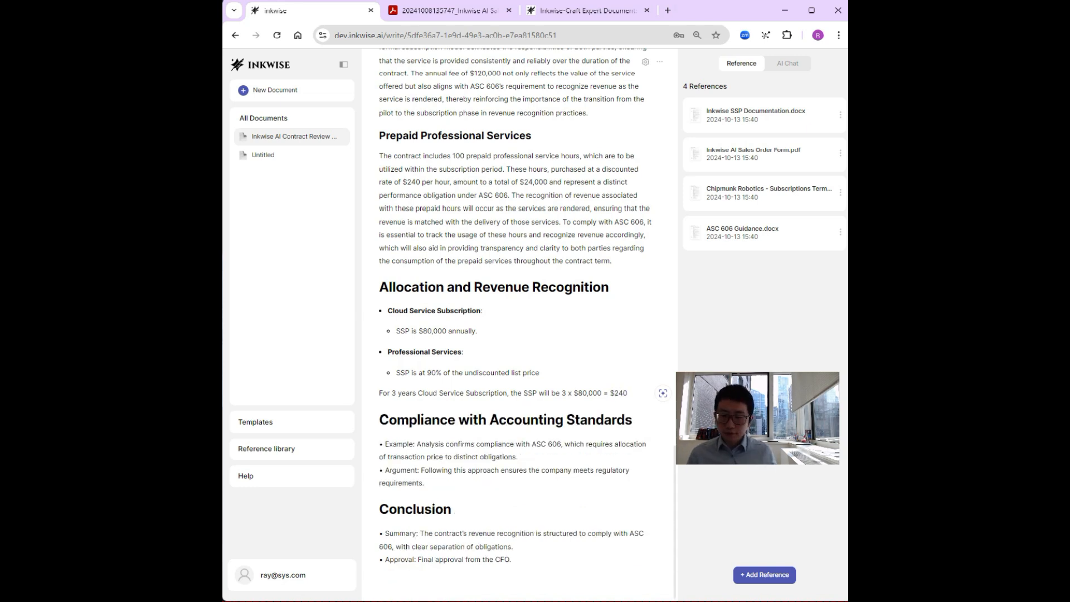
type(",000")
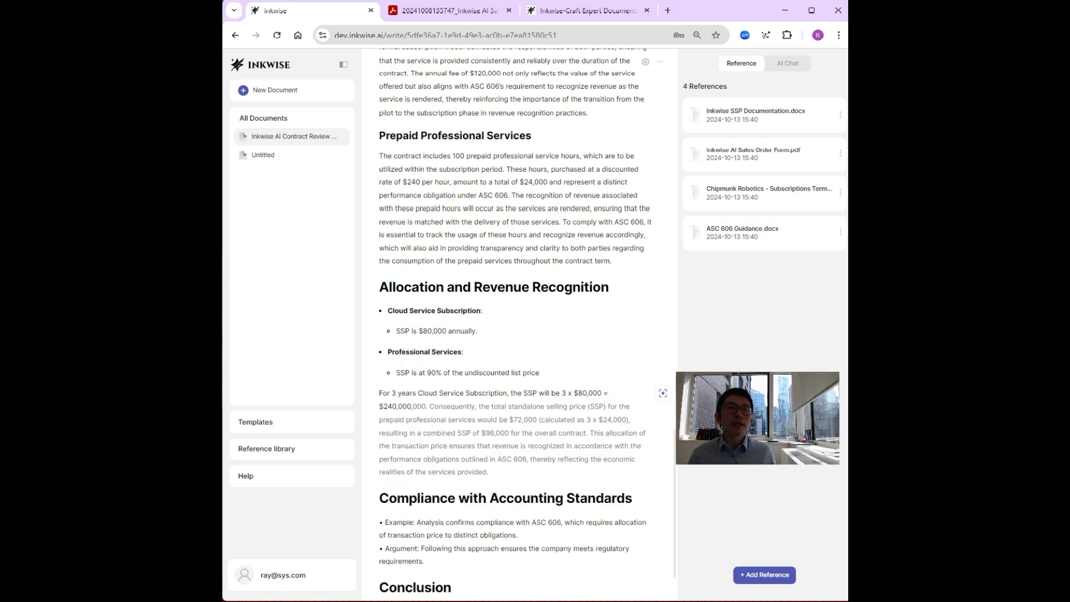
key("Return")
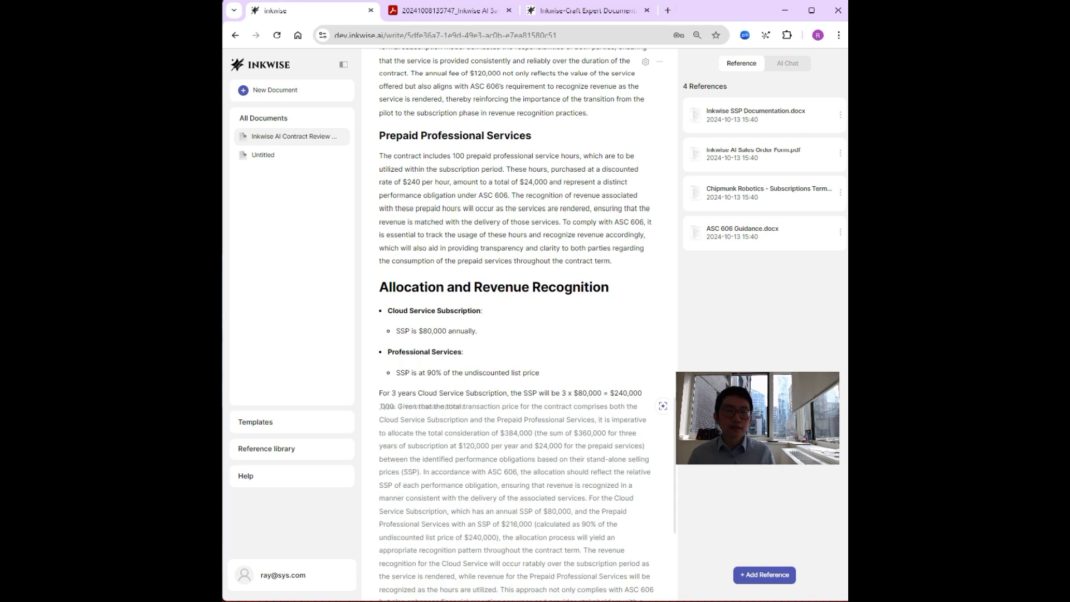
Step: Append "For the 100 hours prepaid services, the SSP will be 100 x $300 x 90% =" and accept the AI-suggested continuation
type(". For")
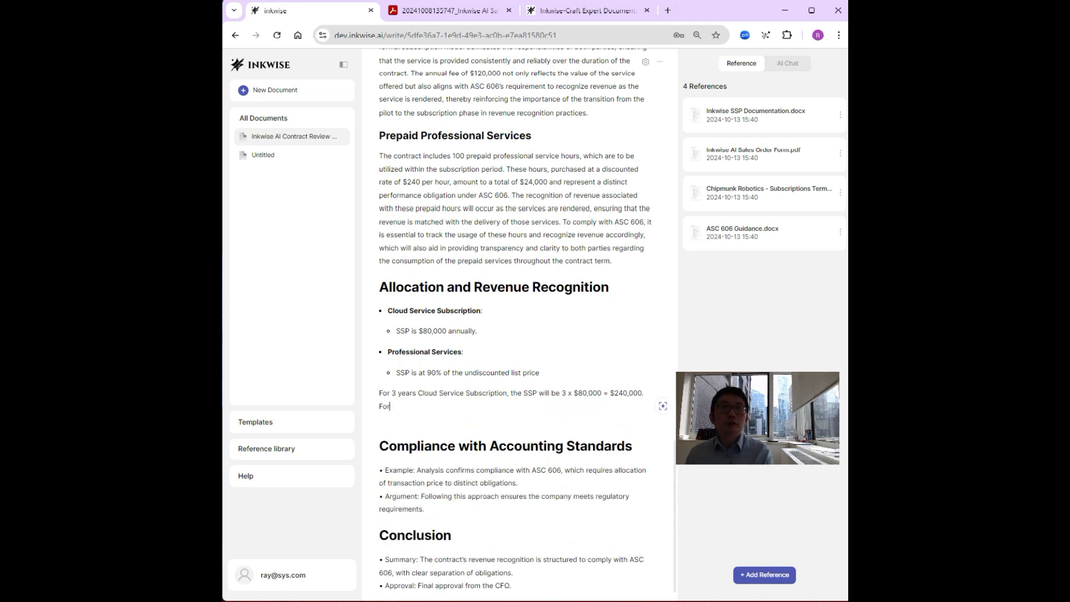
type(" the 1")
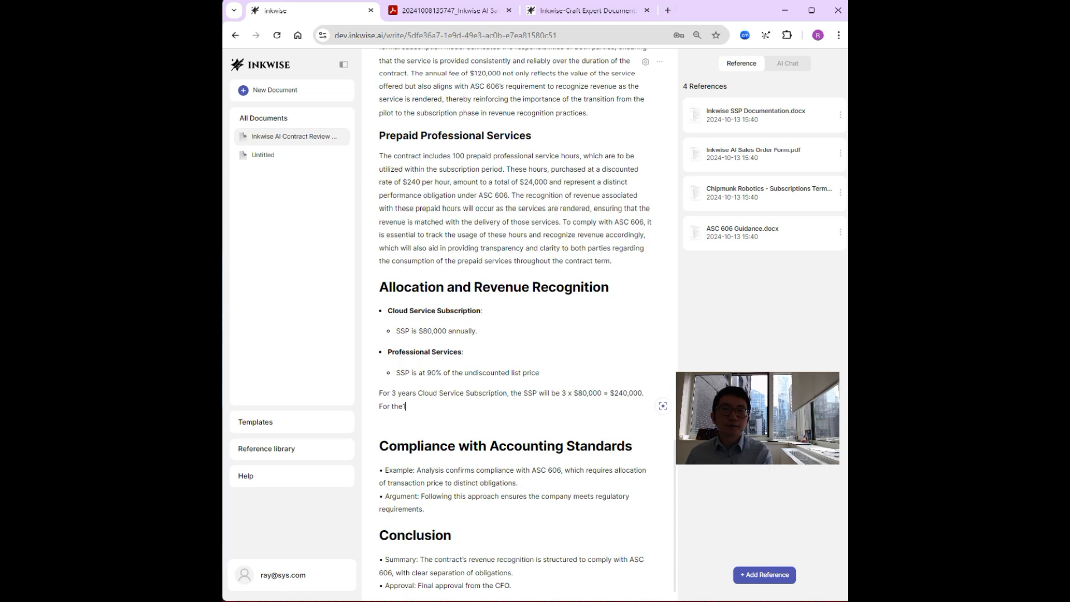
type("00 hours")
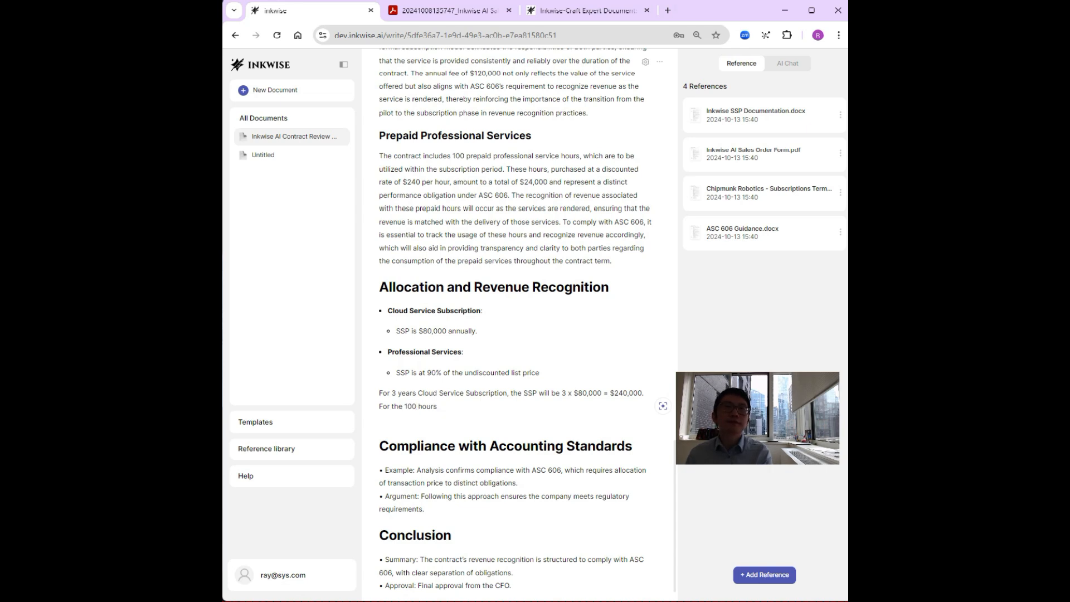
type(" prepaid services, the SSP wil")
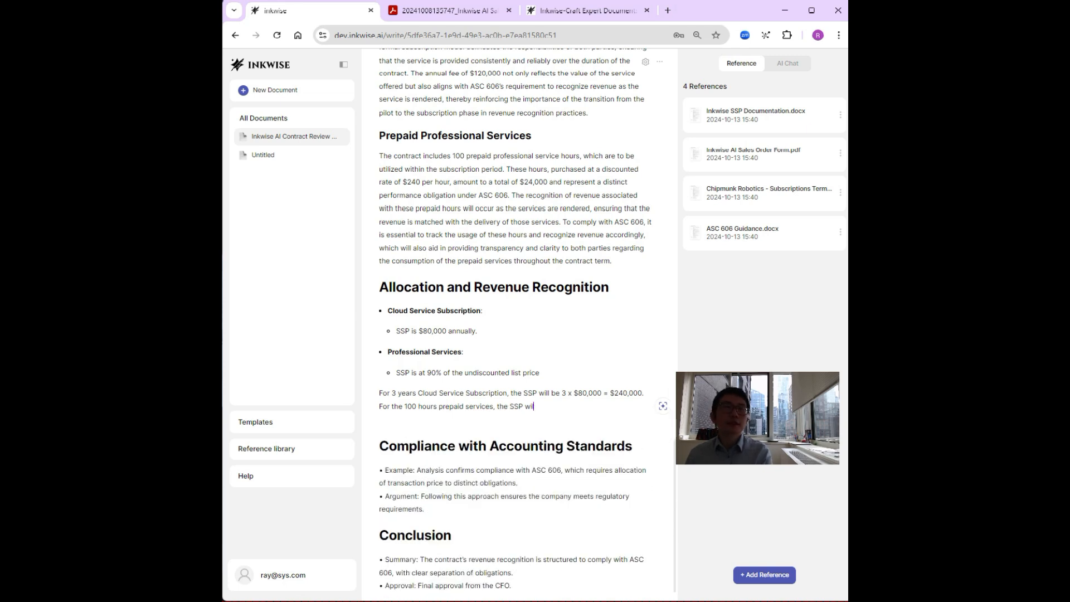
type("l be 100 x $300")
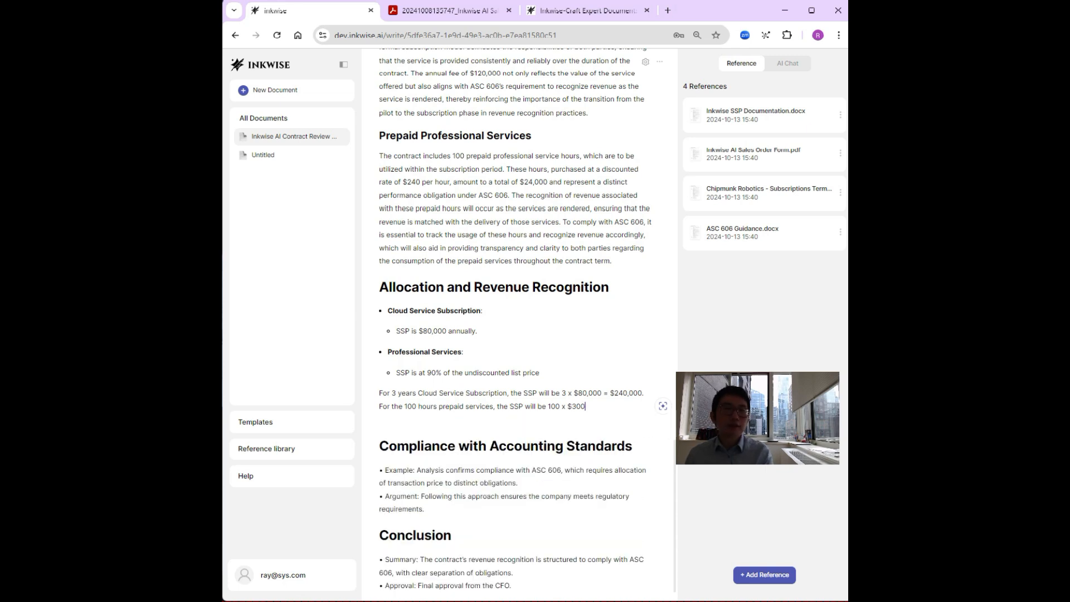
type(" X")
key("BackSpace")
type("x 90%")
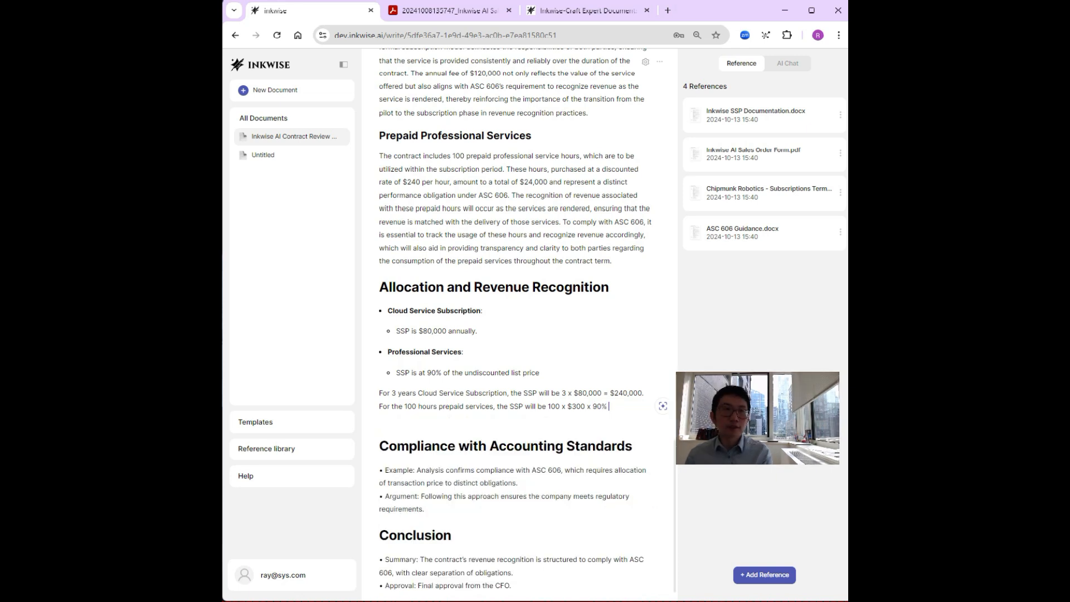
type(" =")
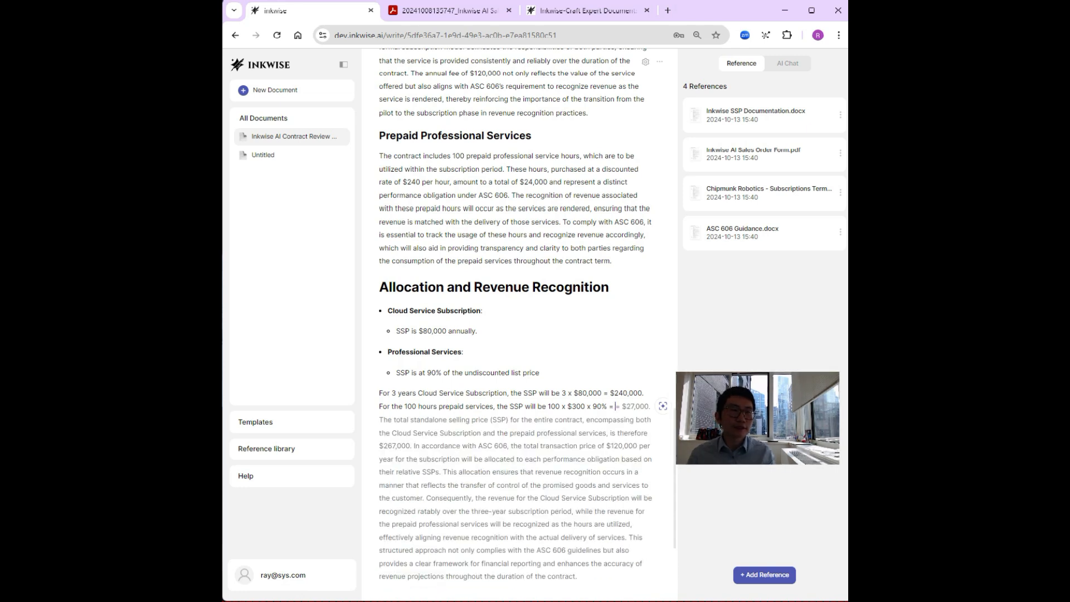
key("Tab")
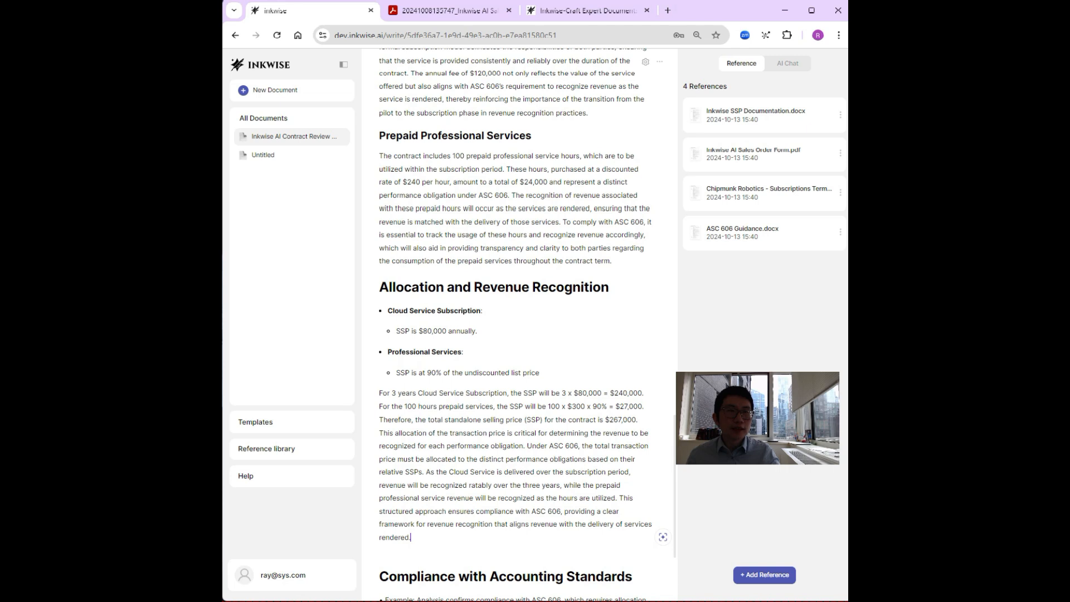
Step: Delete the generated text from "As the Cloud Service is delivered over the subscription period" through the end of the paragraph
left_click_drag(379, 419, 639, 420)
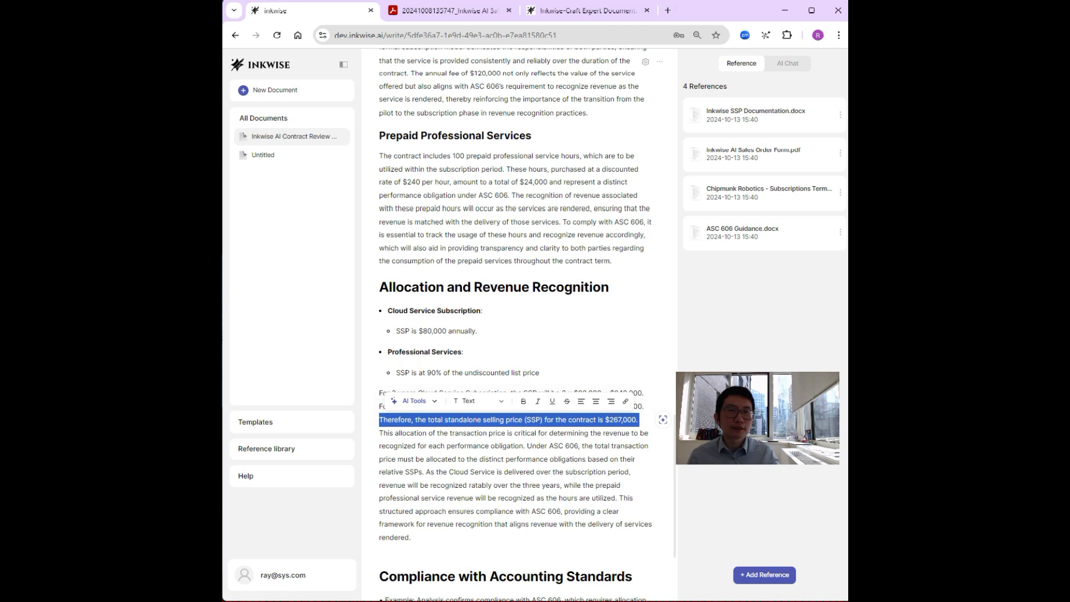
left_click(473, 434)
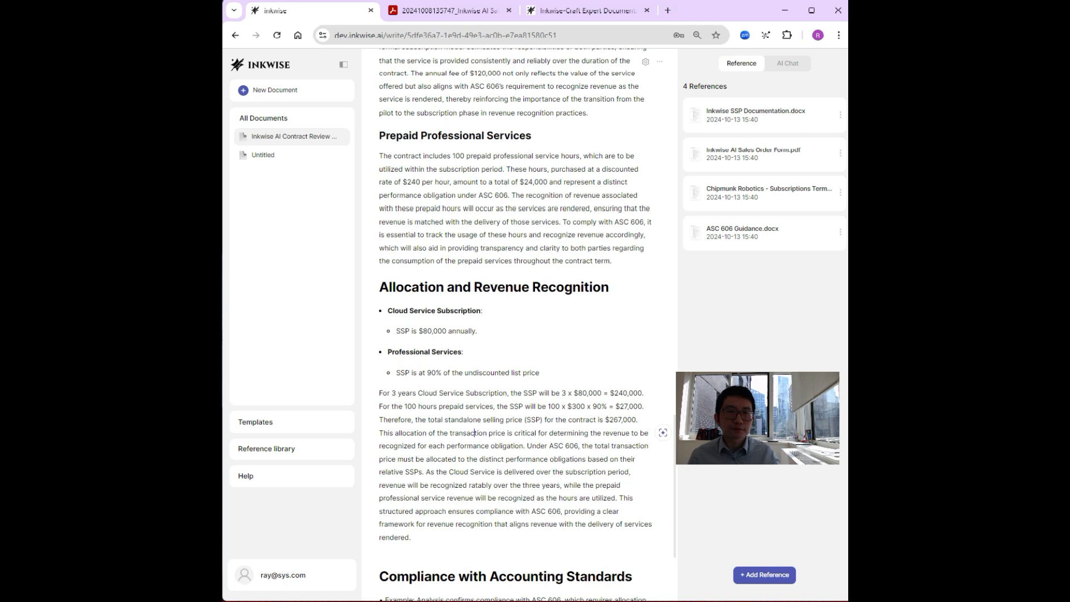
left_click_drag(425, 472, 411, 538)
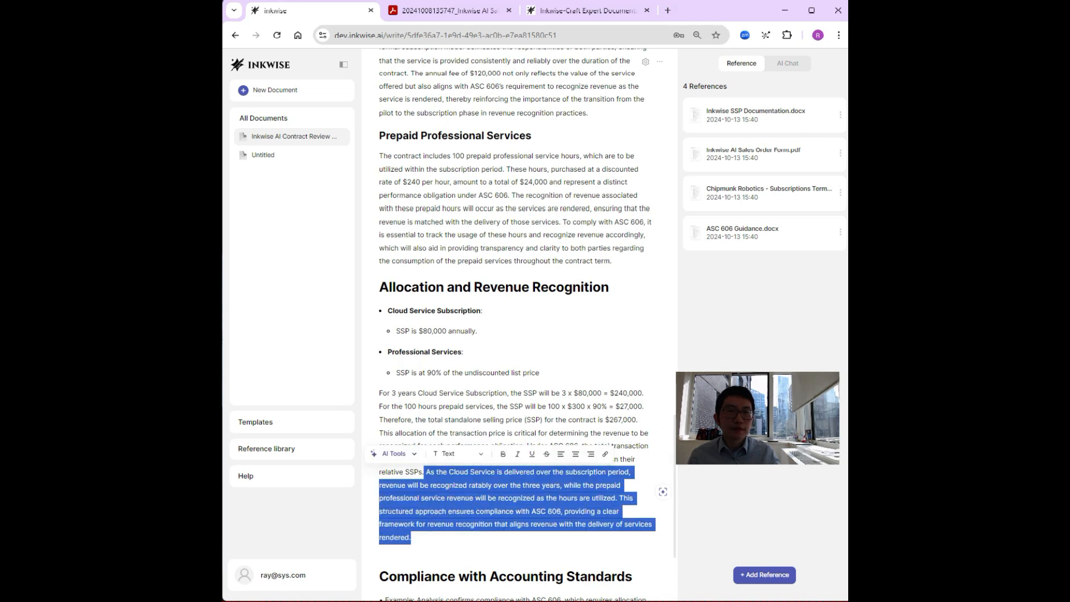
key("BackSpace")
Step: Start a new paragraph, separated by a blank line below "relative SSPs.", with the words "The total contract price is"
key("Return")
key("Return")
scroll(518, 324, "down", 2)
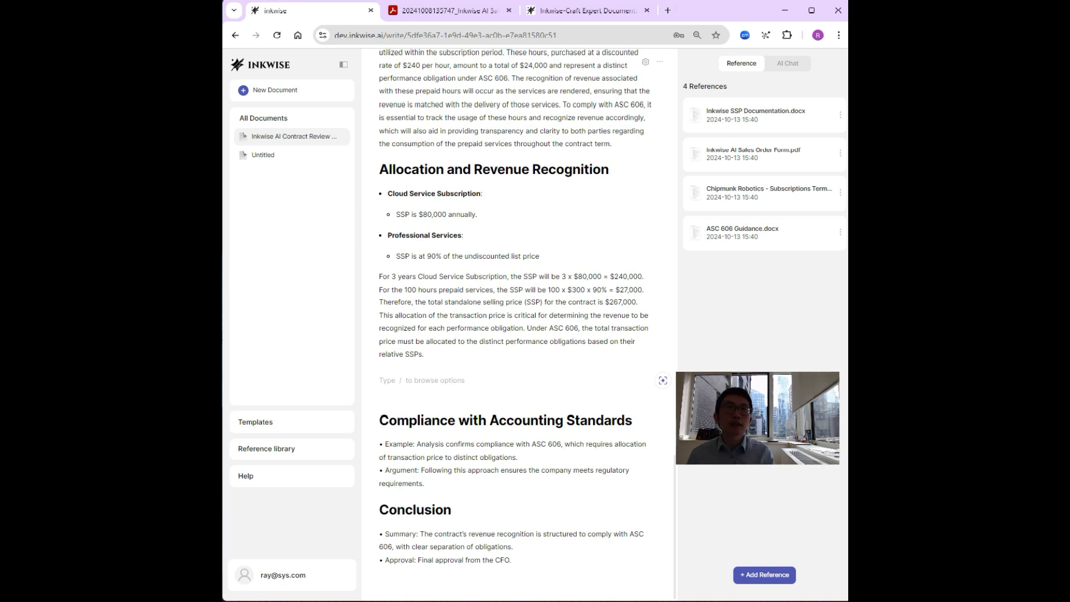
type("The contract")
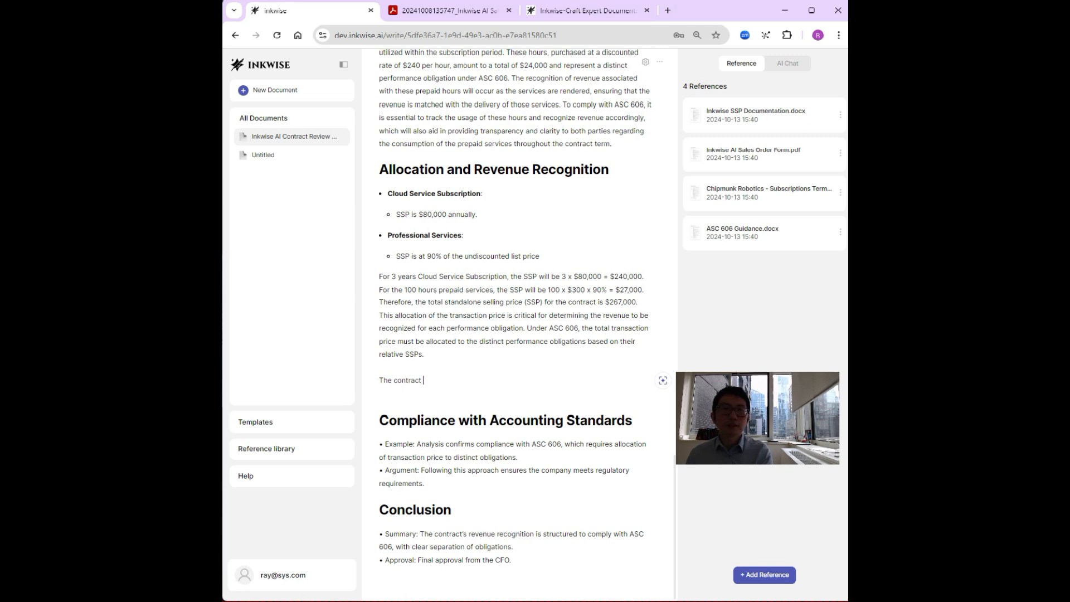
key("BackSpace")
key("BackSpace")
key("BackSpace")
key("BackSpace")
key("BackSpace")
key("BackSpace")
key("BackSpace")
key("BackSpace")
key("BackSpace")
type("total contract price ")
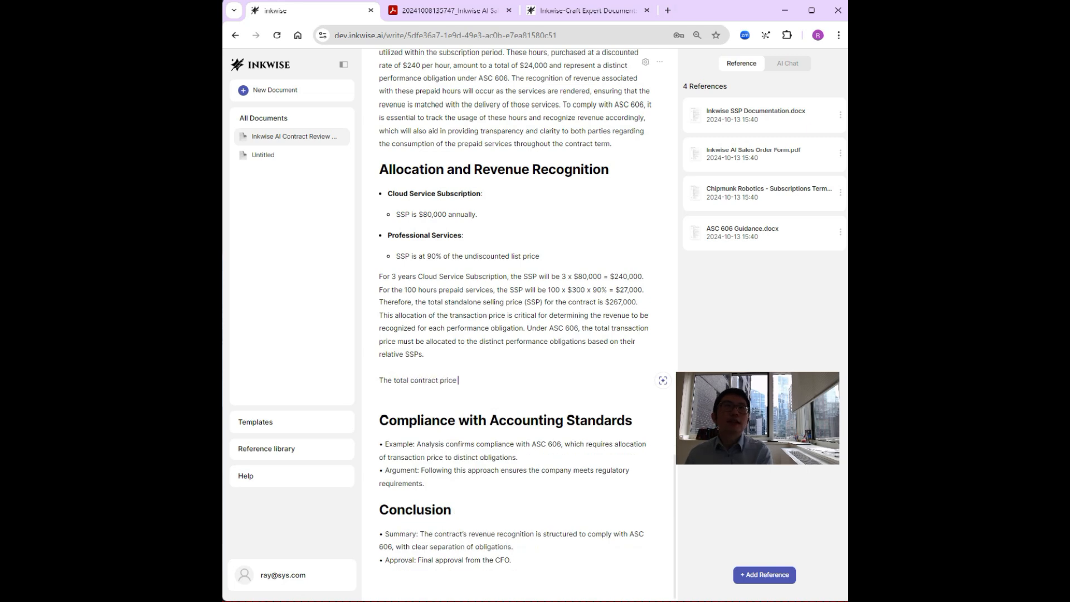
type("for the")
key("BackSpace")
key("BackSpace")
key("BackSpace")
key("BackSpace")
key("BackSpace")
key("BackSpace")
key("BackSpace")
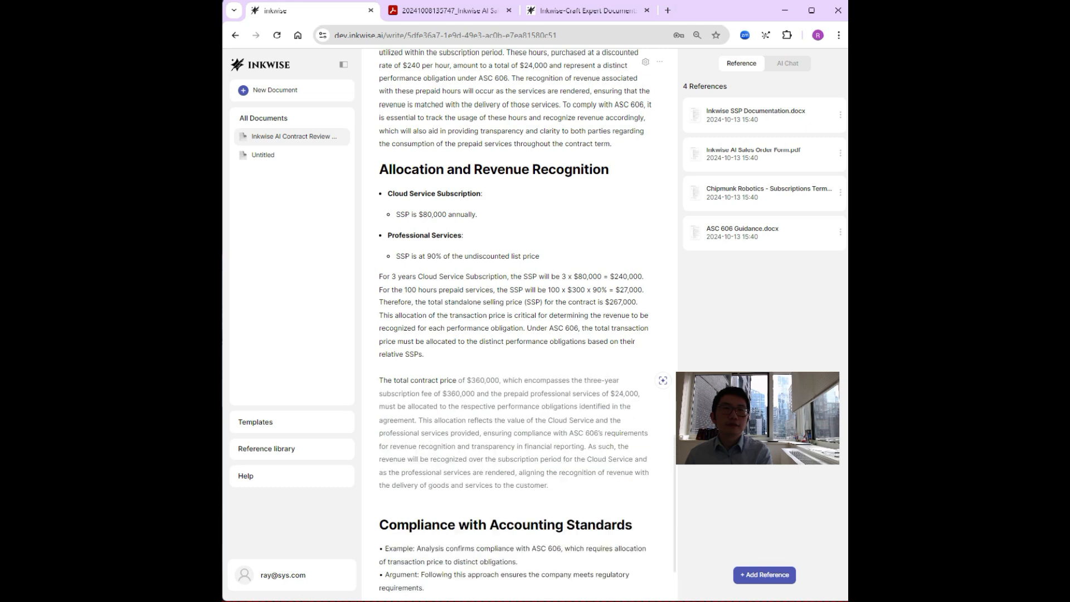
type("is ")
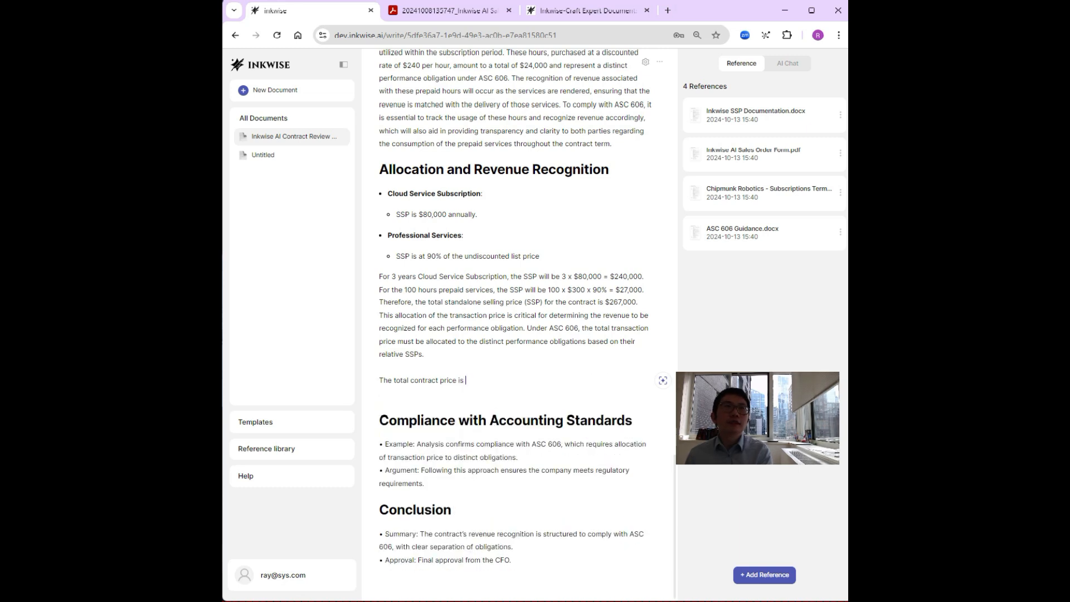
Step: Complete the contract price sentence with "$120,000 x 3 + $24,000 = $384,000.", keeping only the total from the AI-suggested continuation
type("$")
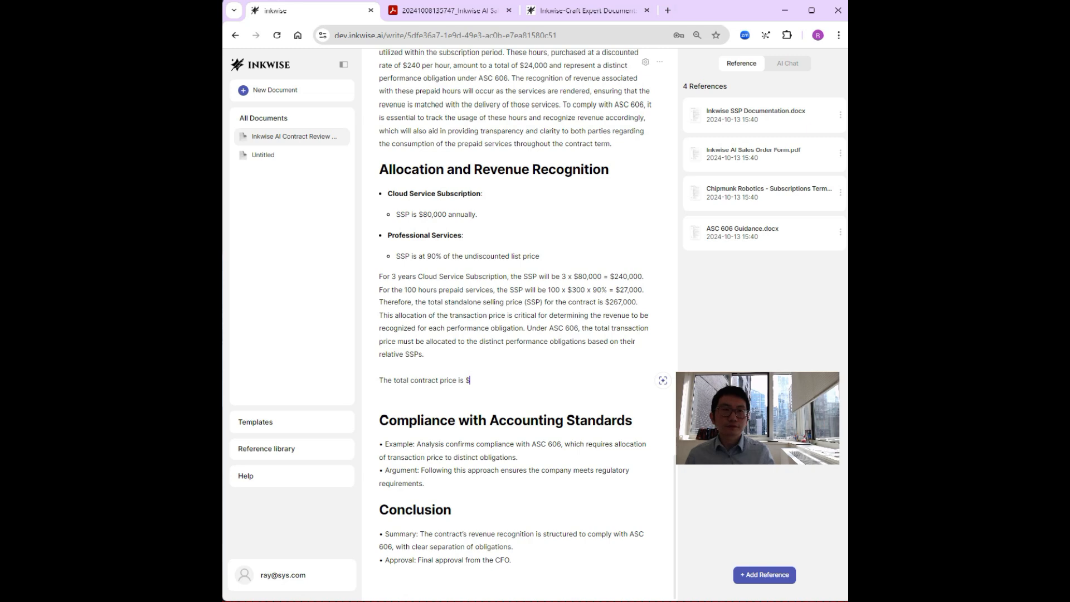
type("120,000 x 3 +")
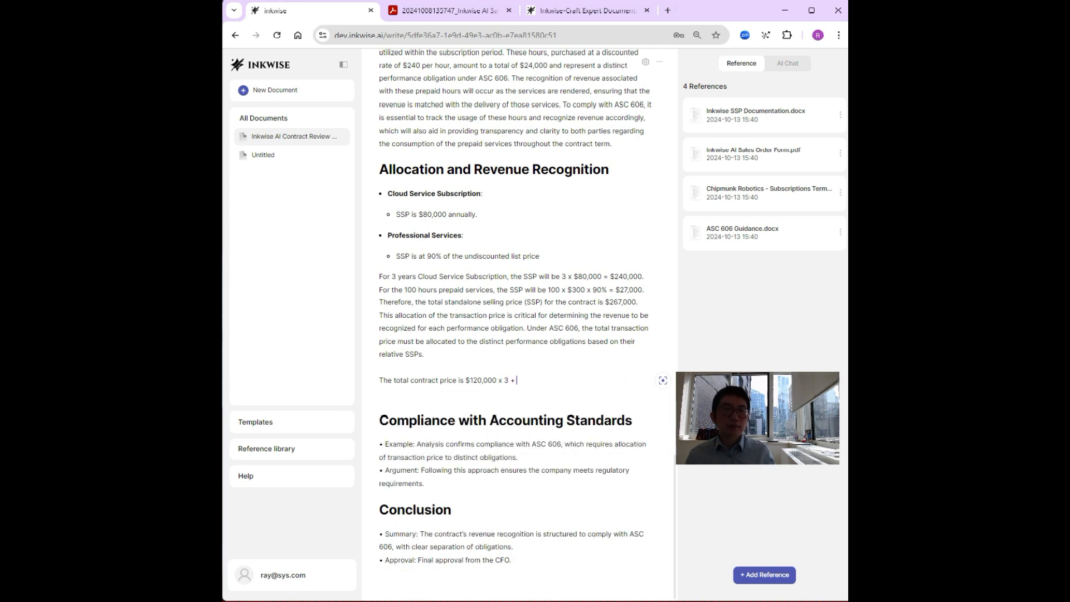
type(" $24,000")
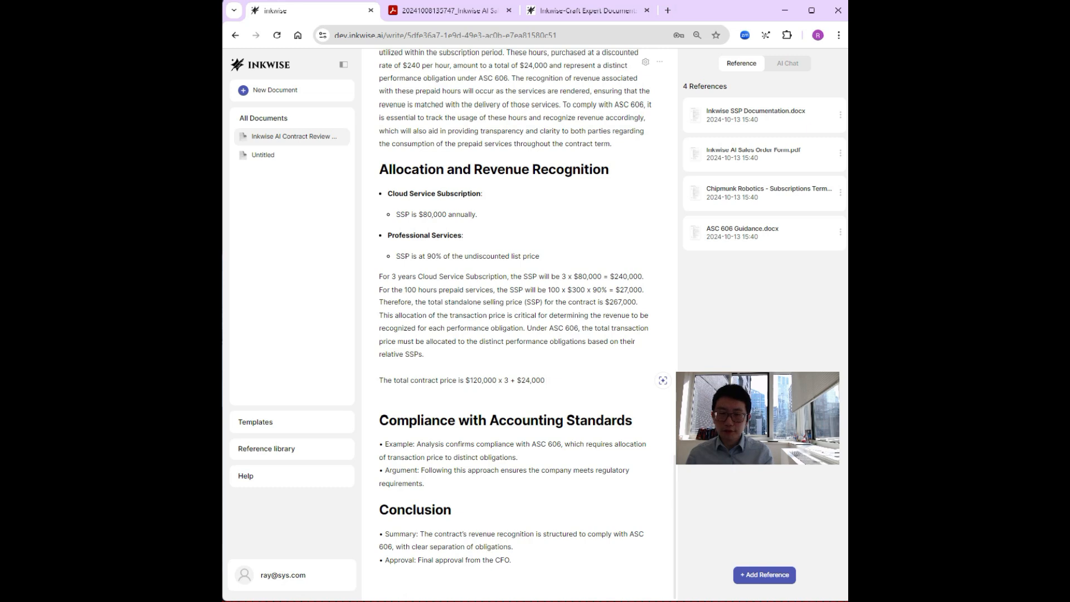
type(" =")
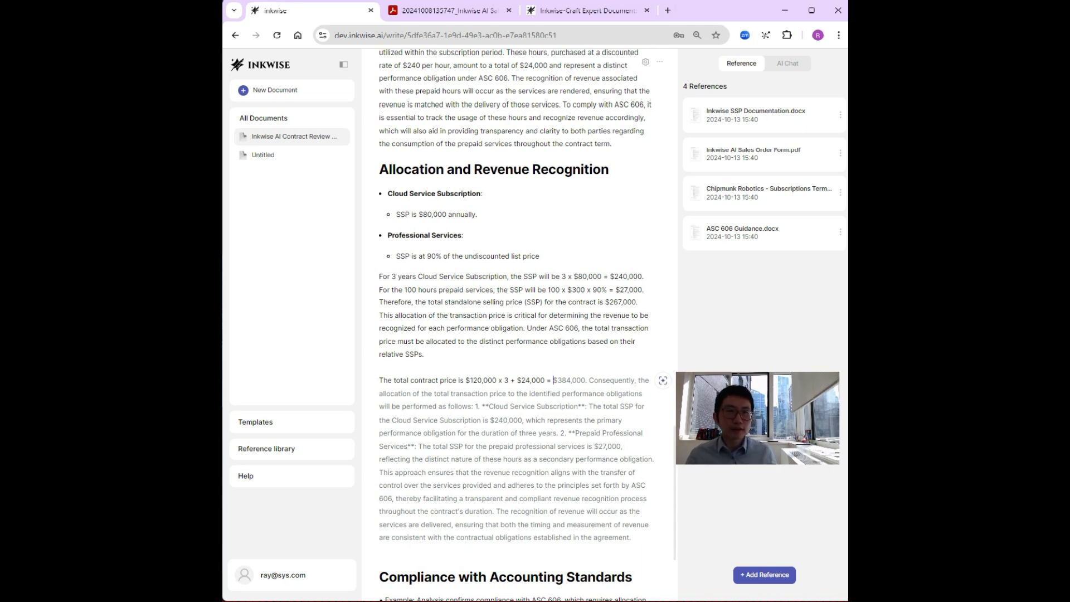
key("Tab")
left_click_drag(588, 381, 632, 380)
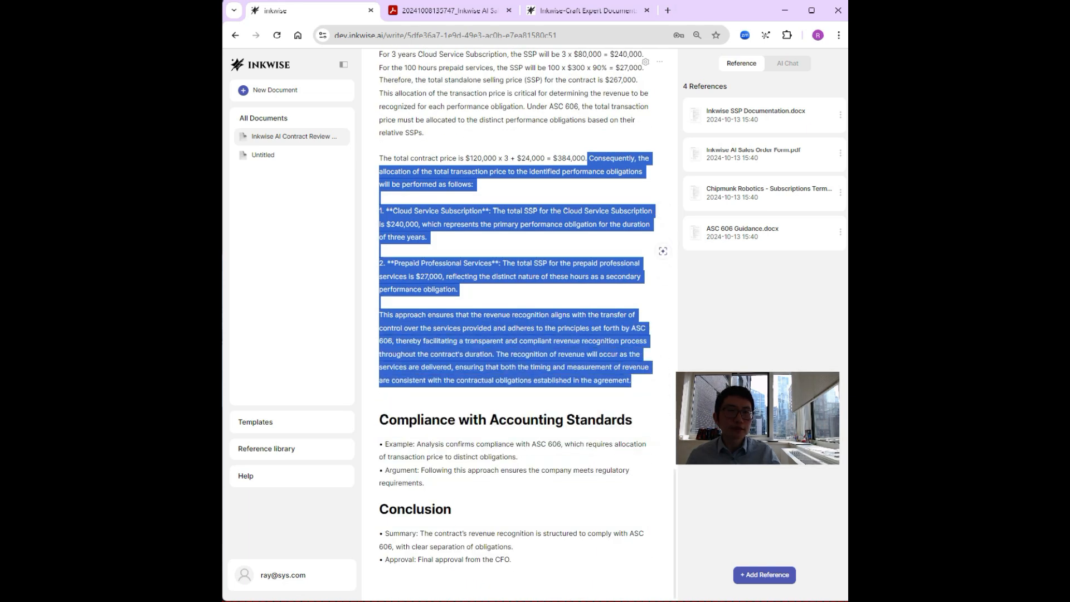
key("BackSpace")
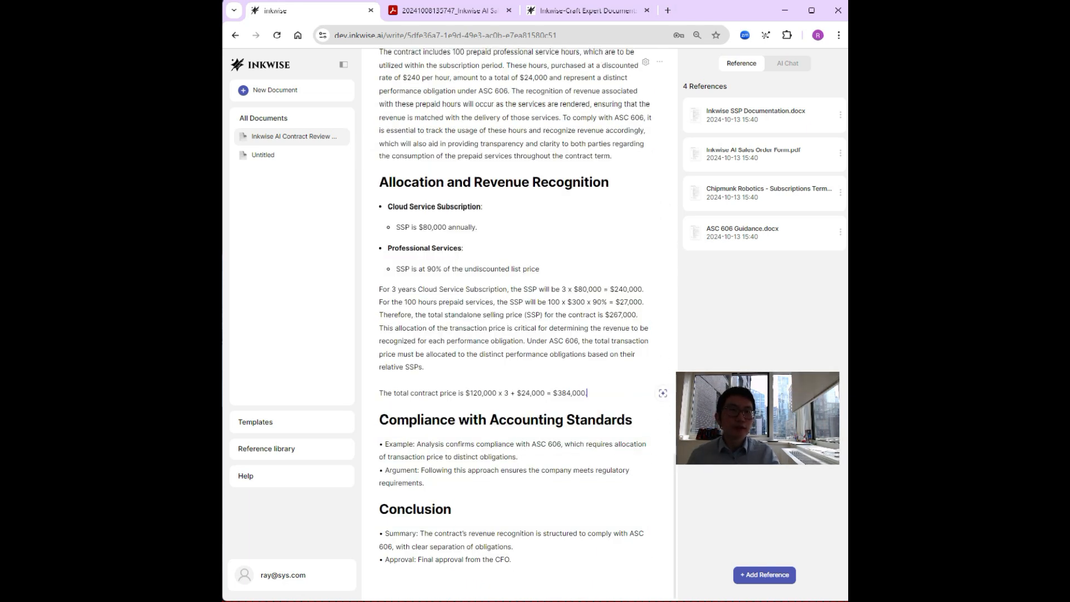
Step: Start another paragraph, separated by a blank line below the contract price, with "The allocation for the Cloud Service Subscription will be"
key("Return")
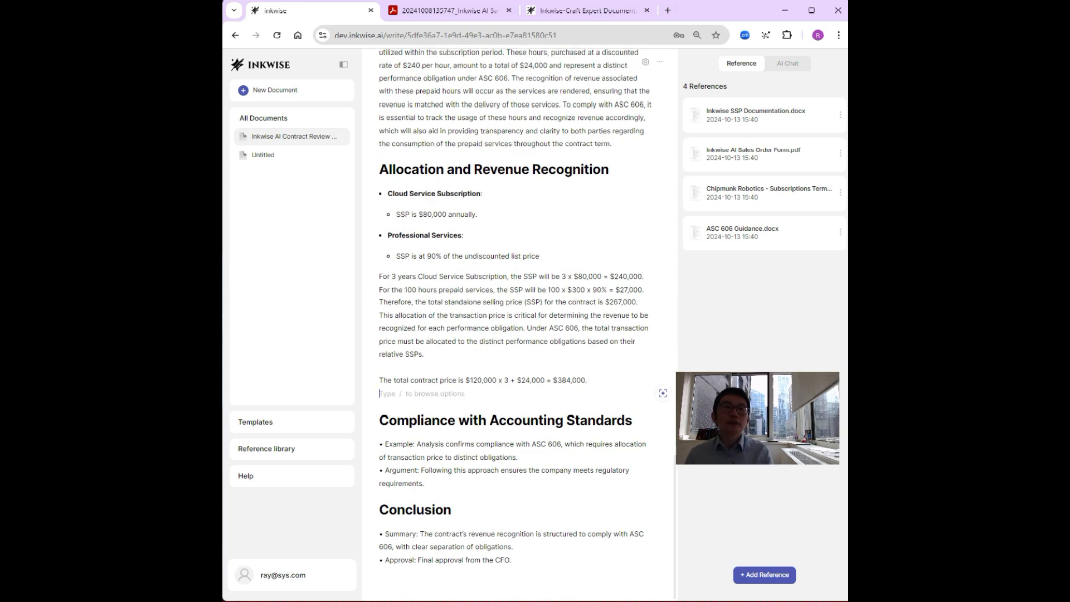
key("Return")
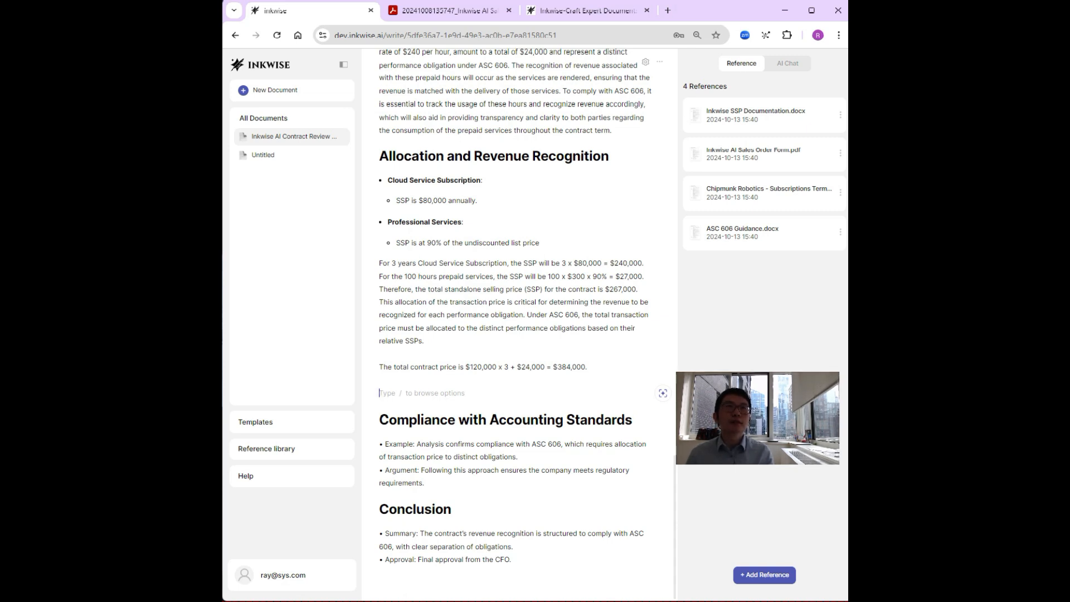
type("The a")
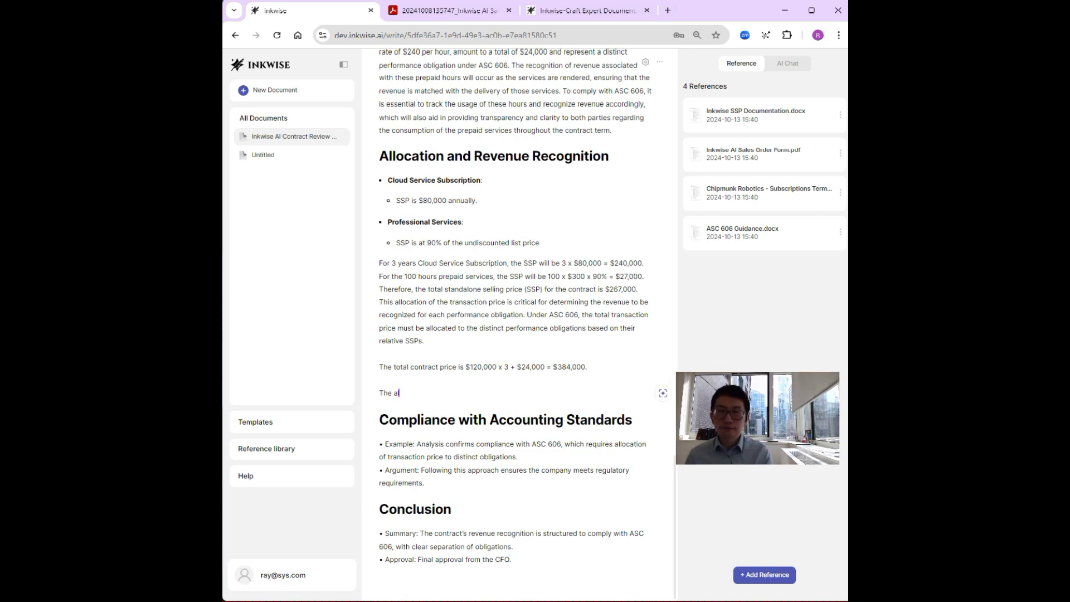
type("llocation for th")
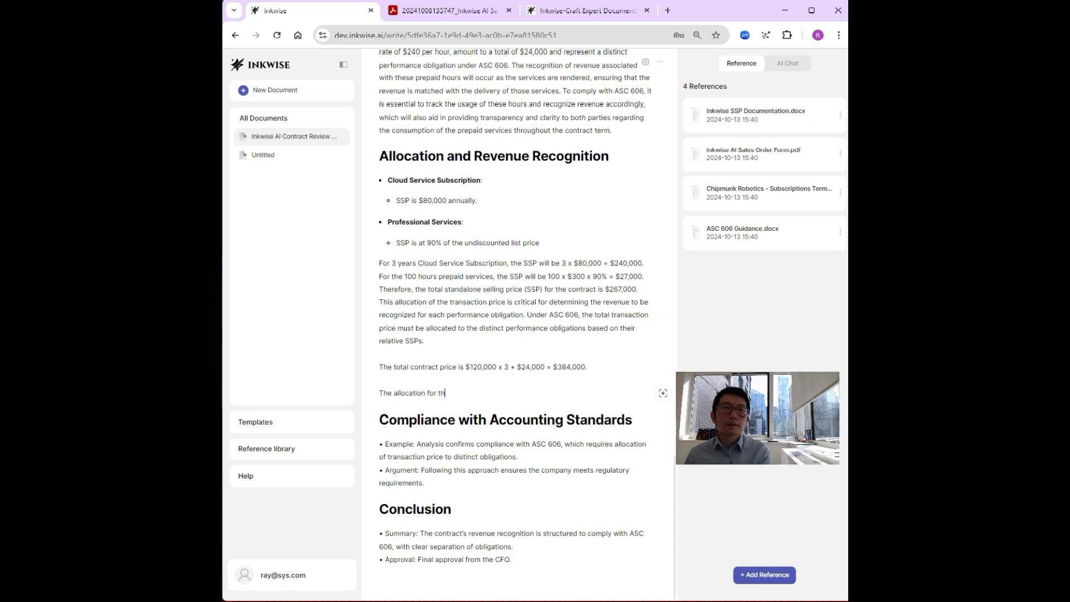
type("e Cloud Service")
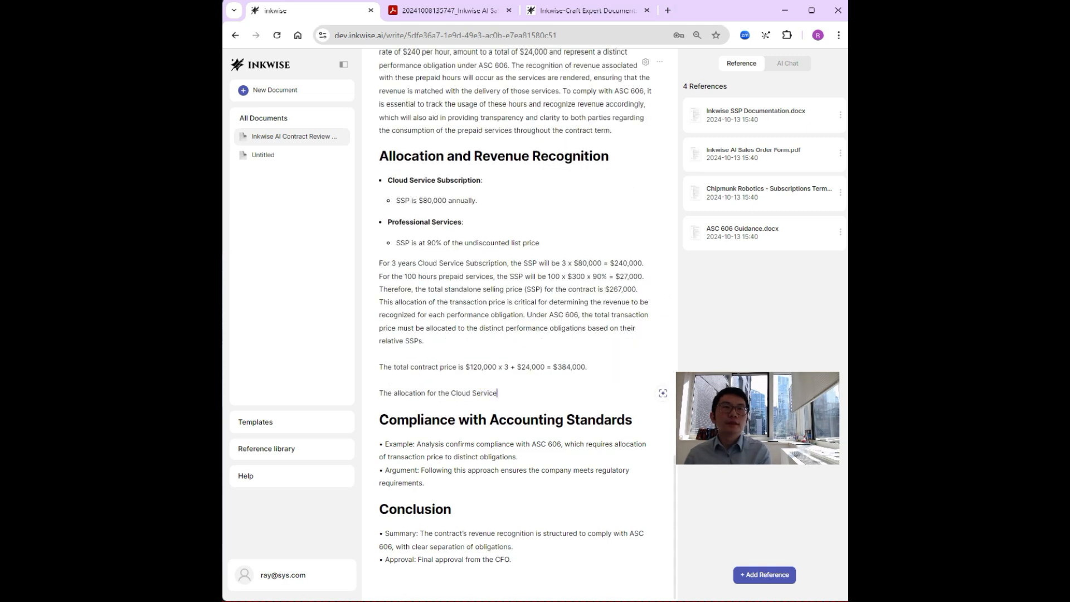
type(" Subscripyion")
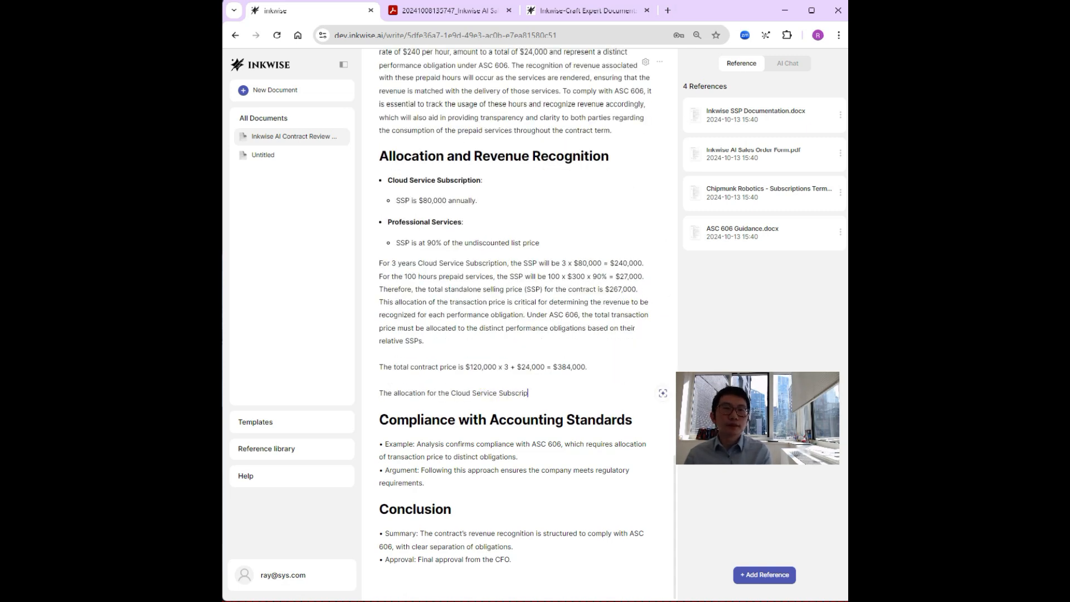
key("BackSpace")
key("BackSpace")
key("BackSpace")
key("BackSpace")
key("BackSpace")
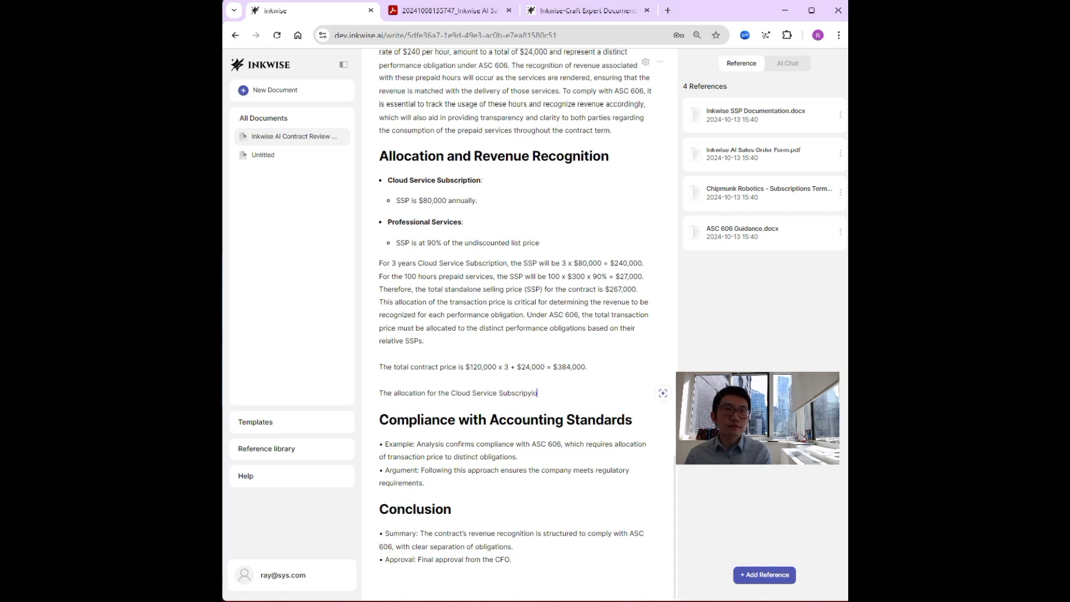
type("tion will be ")
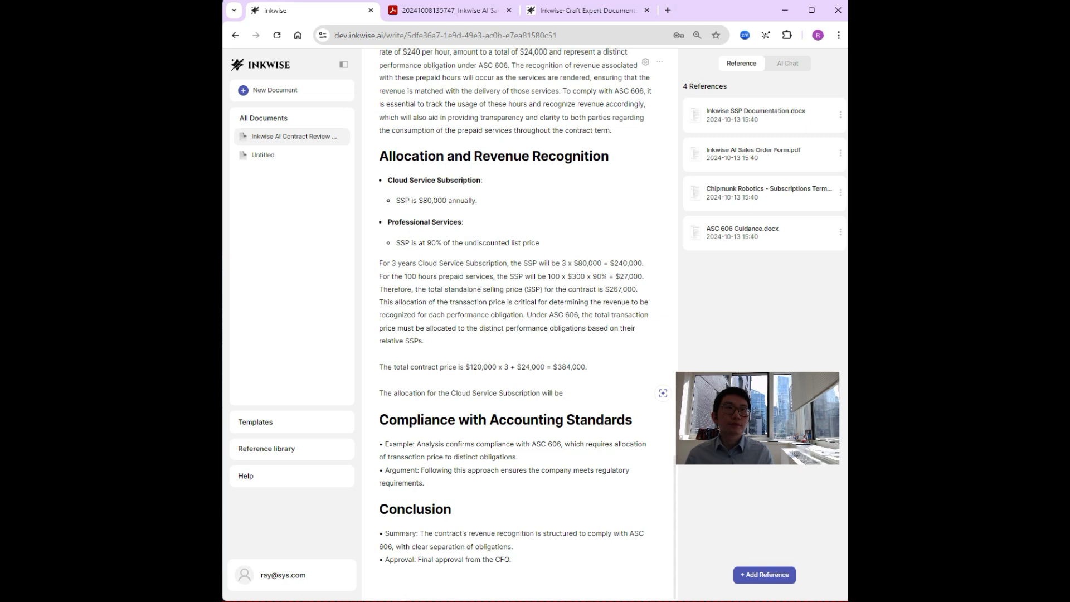
Step: Continue the Cloud Service Subscription allocation sentence with "$384,000 / $267,000 x $240,000 ="
type("$384")
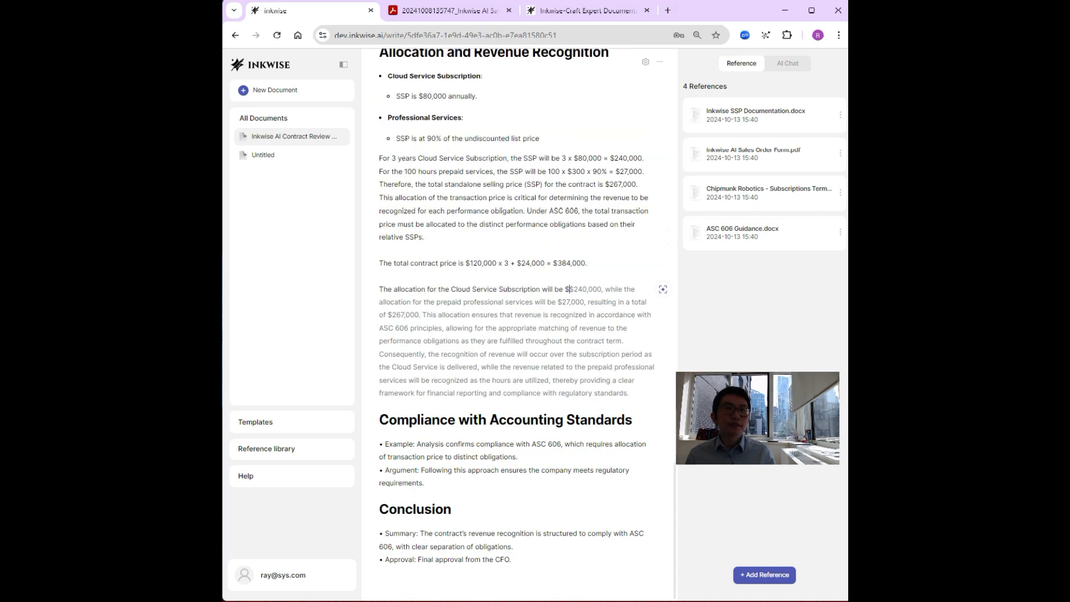
type(",000")
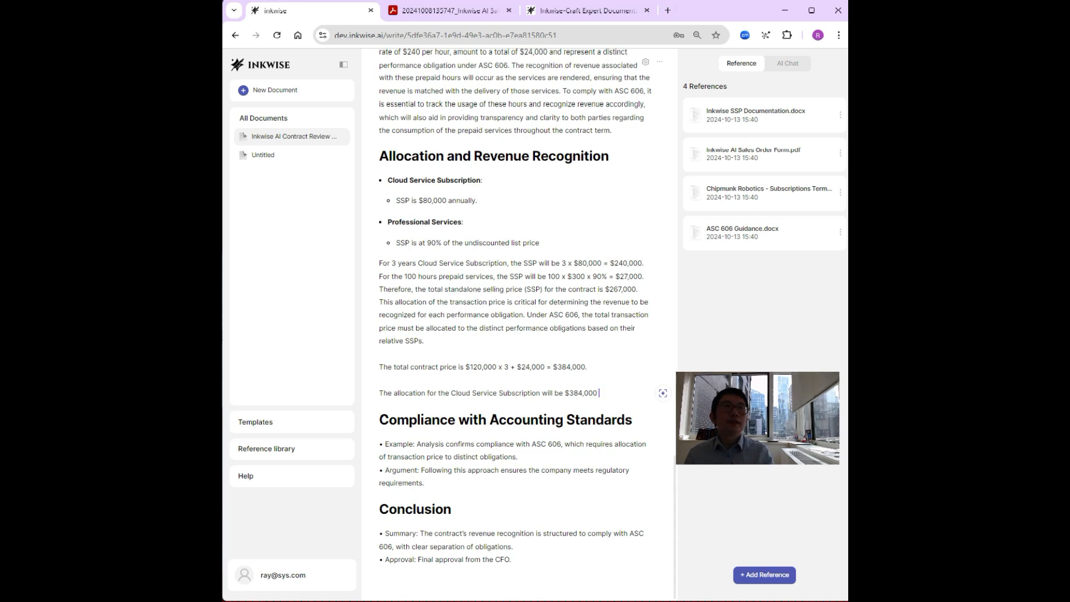
type(" /")
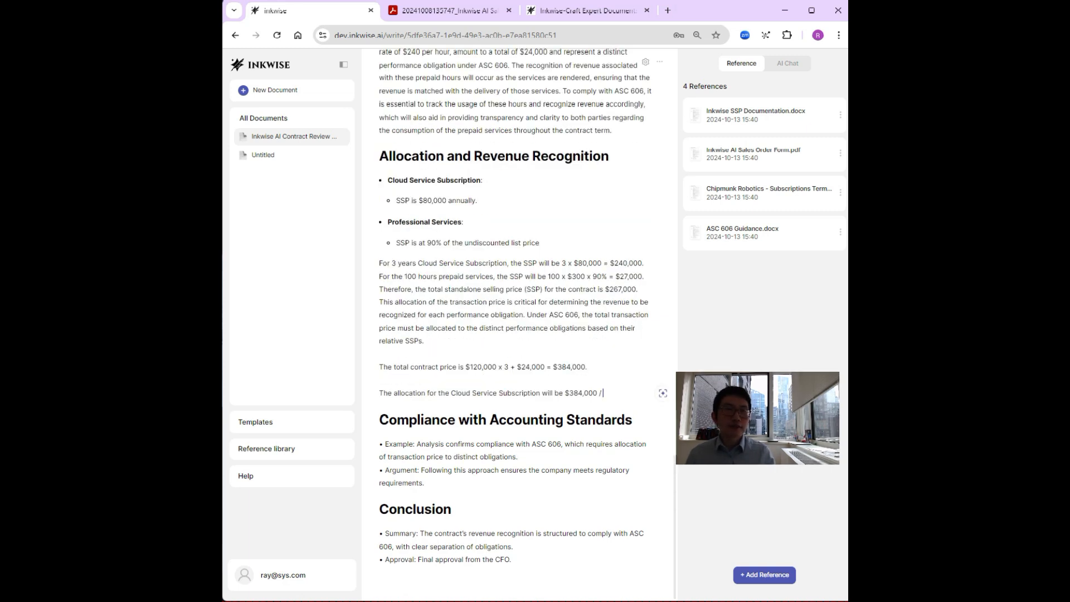
type(" $")
type("26")
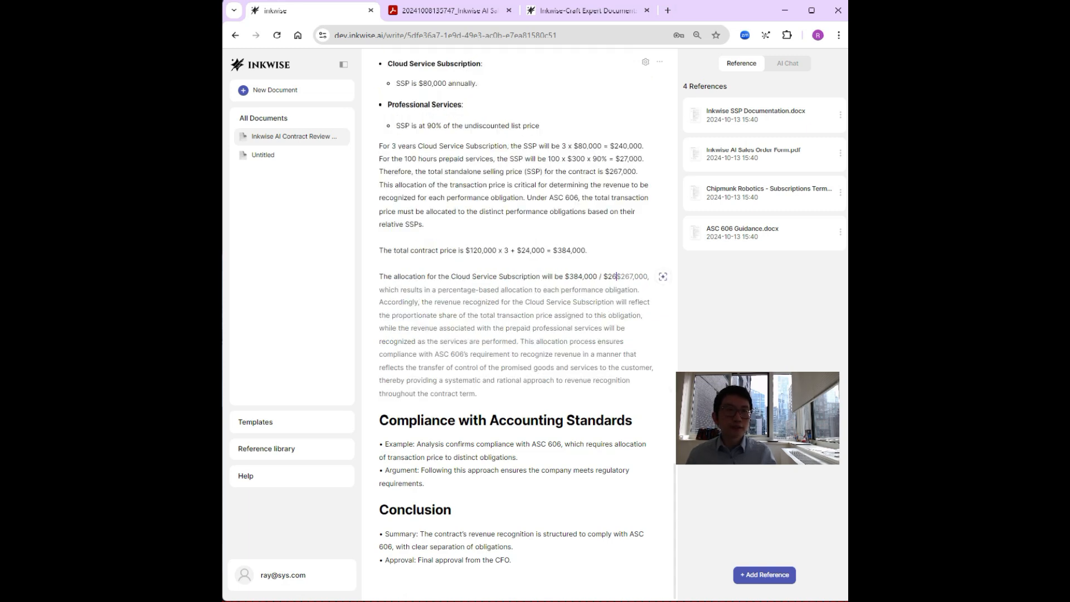
type("7,000 x ")
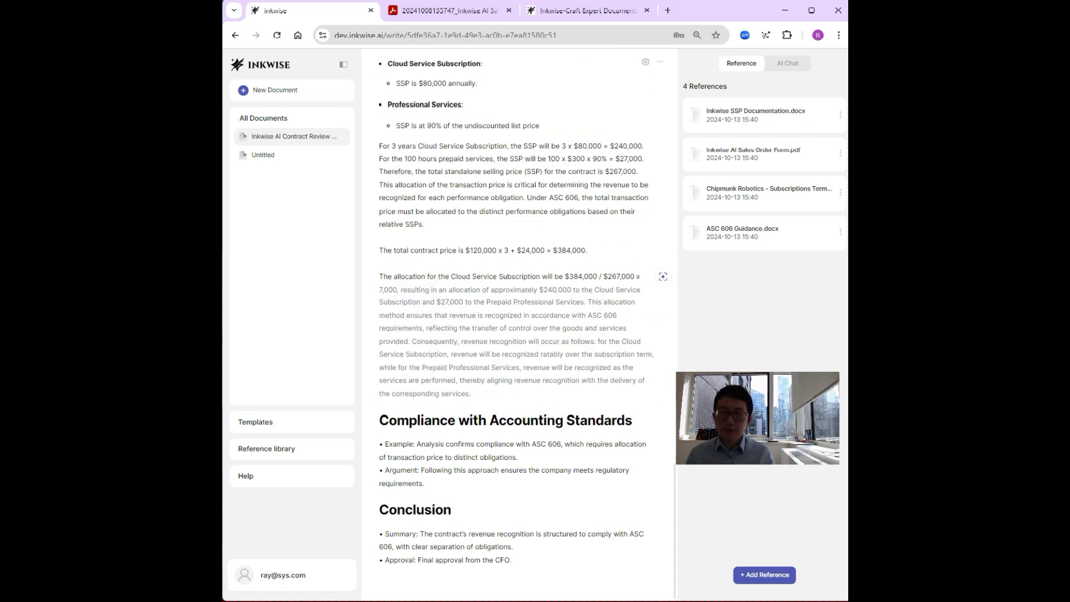
type("$")
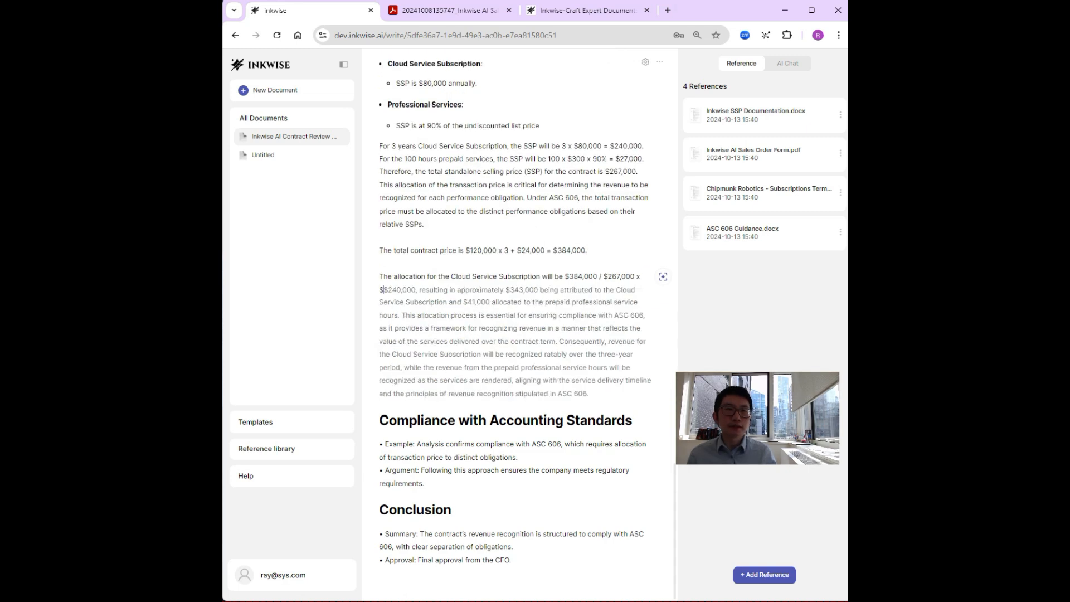
type("240")
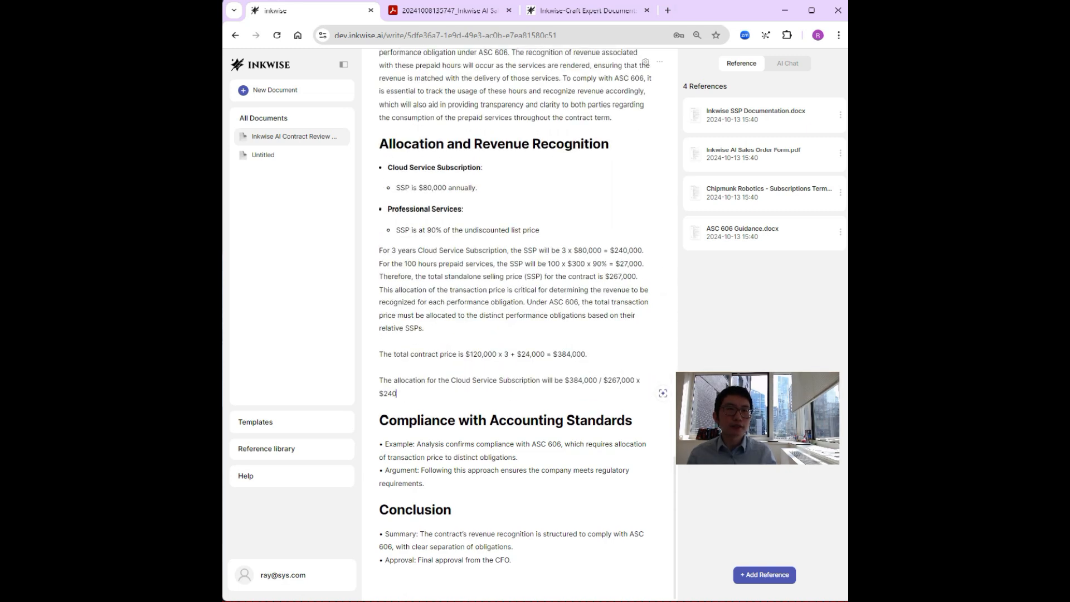
type(",000")
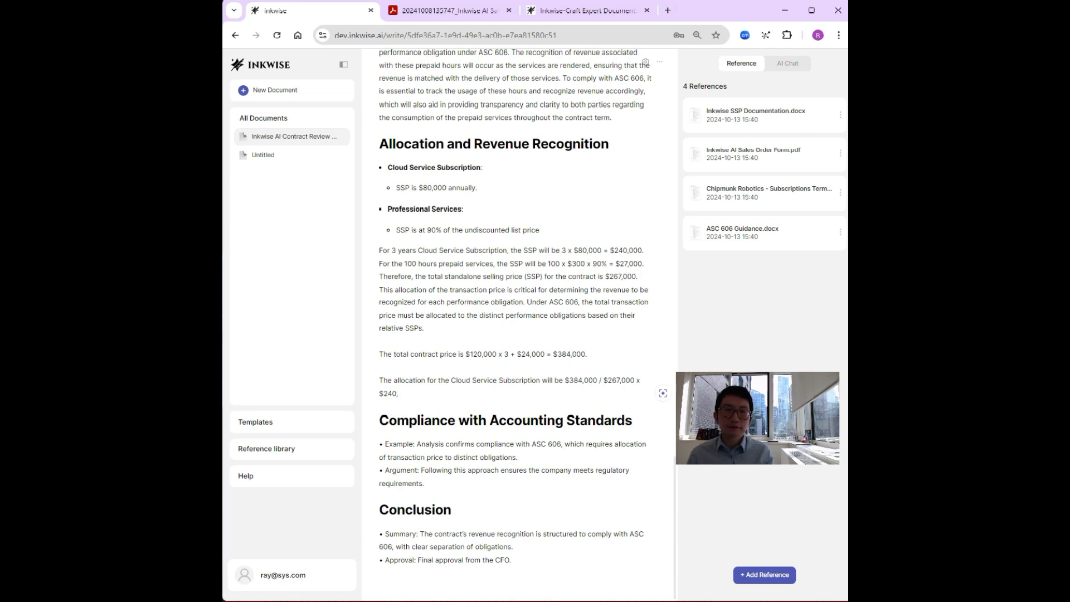
type(" =")
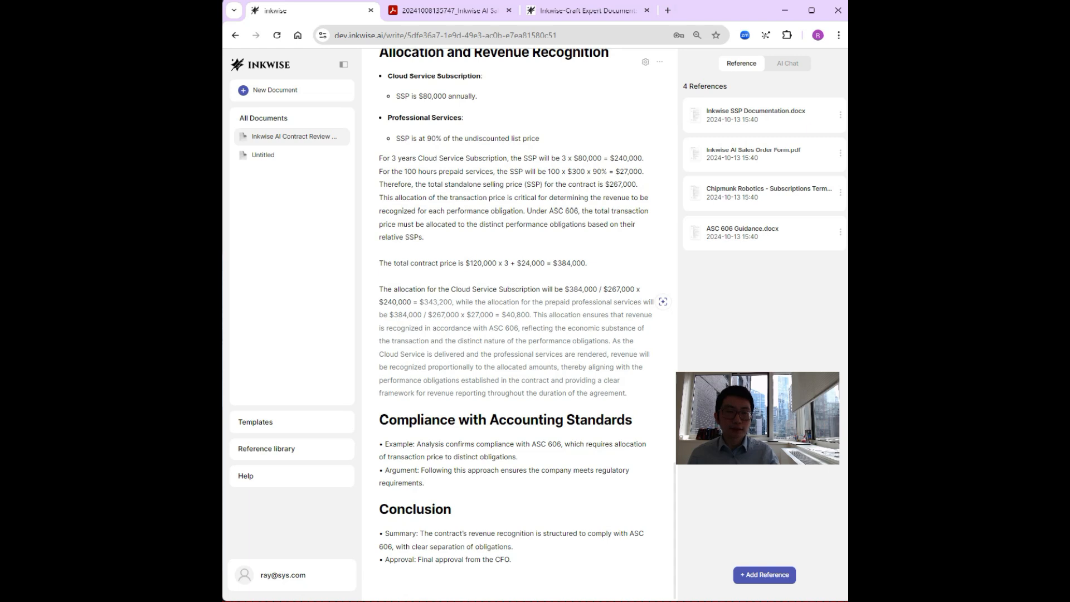
Step: Switch to Calculator and compute 384000 divided by 267000, multiplied by 240000
key("alt+Tab")
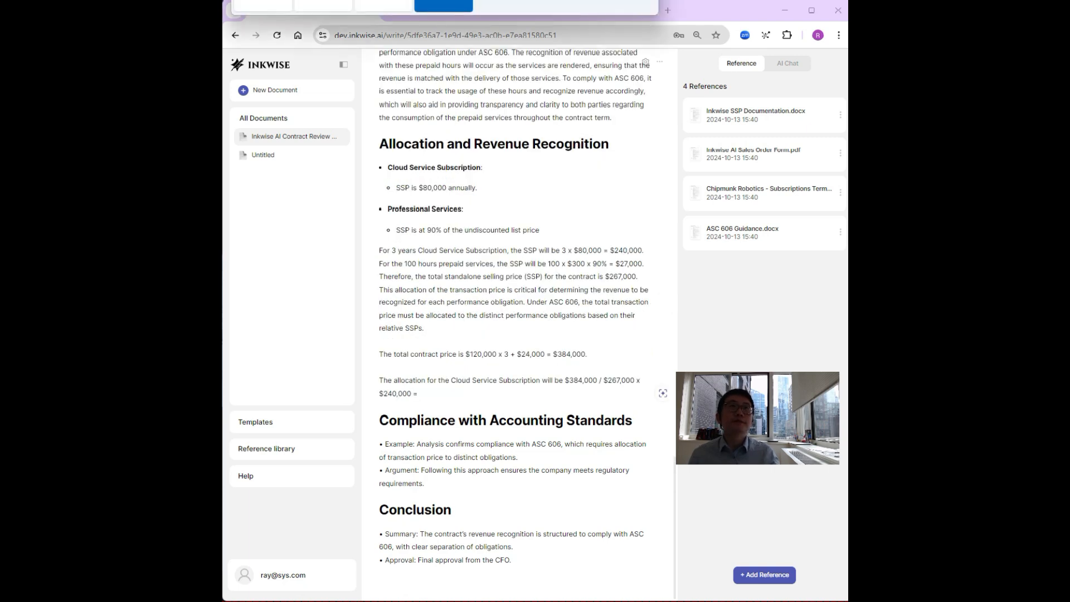
left_click_drag(492, 0, 632, 64)
type("3840000")
key("slash")
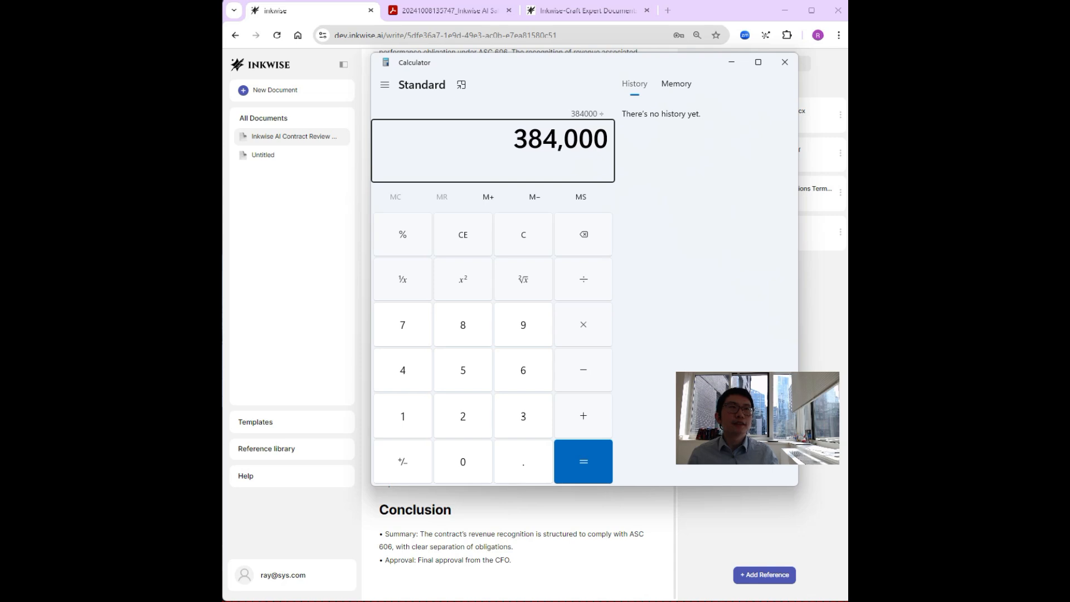
type("267000")
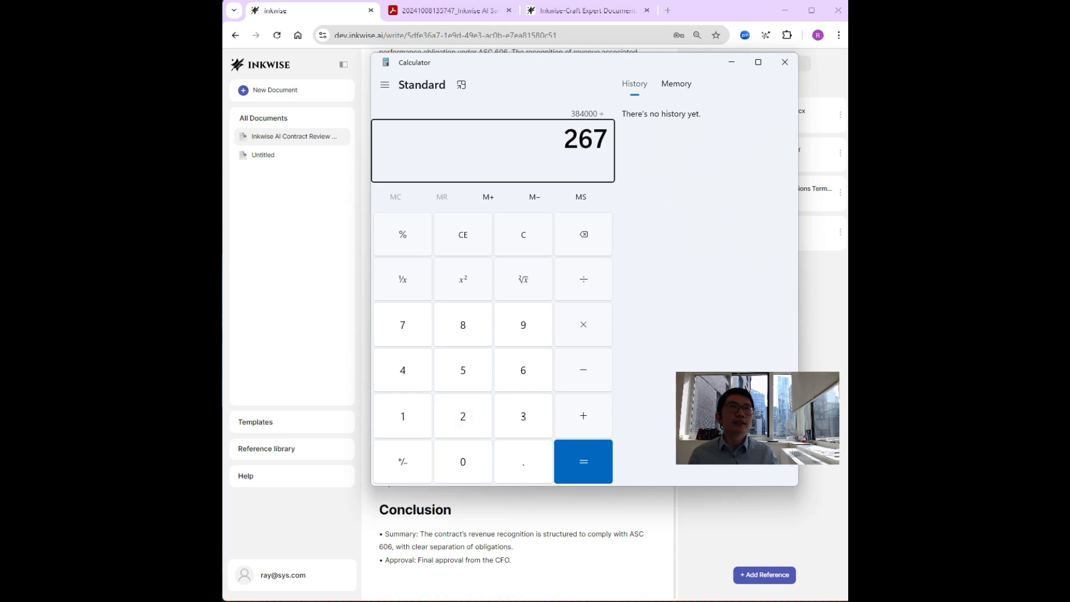
key("Return")
key("asterisk")
type("2400000")
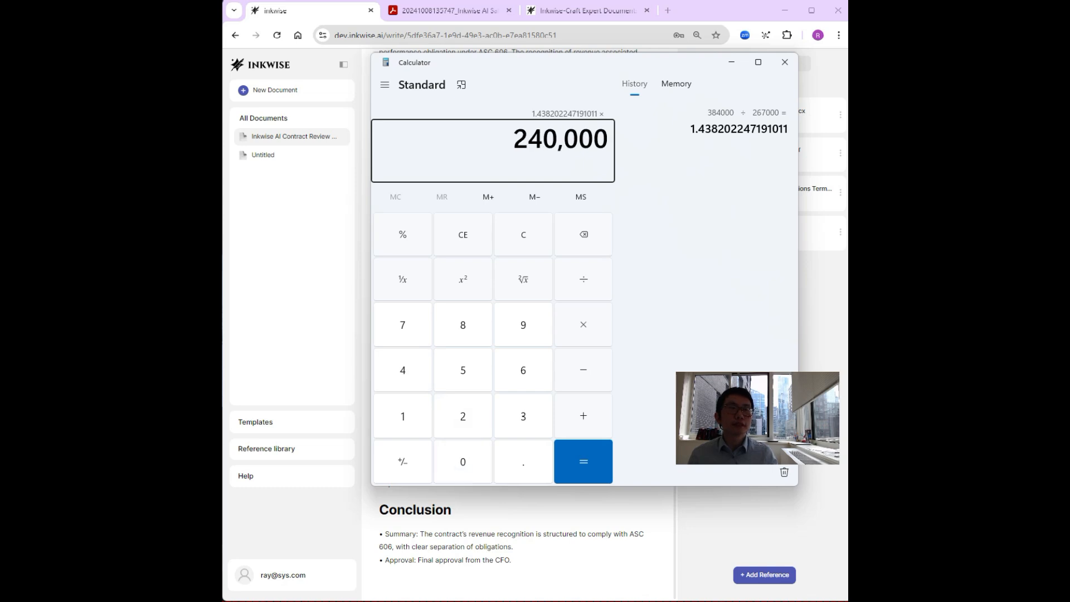
key("Return")
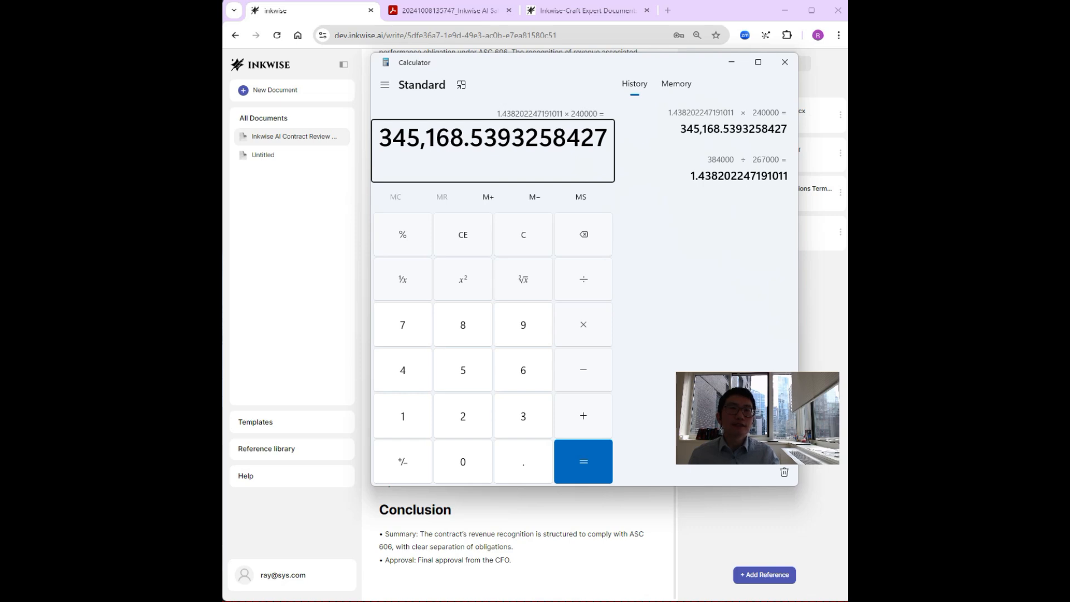
Step: Copy the whole-dollar part of the result, close Calculator and paste it behind a dollar sign after "$240,000 =" in the memo
left_click_drag(470, 137, 380, 137)
key("ctrl+c")
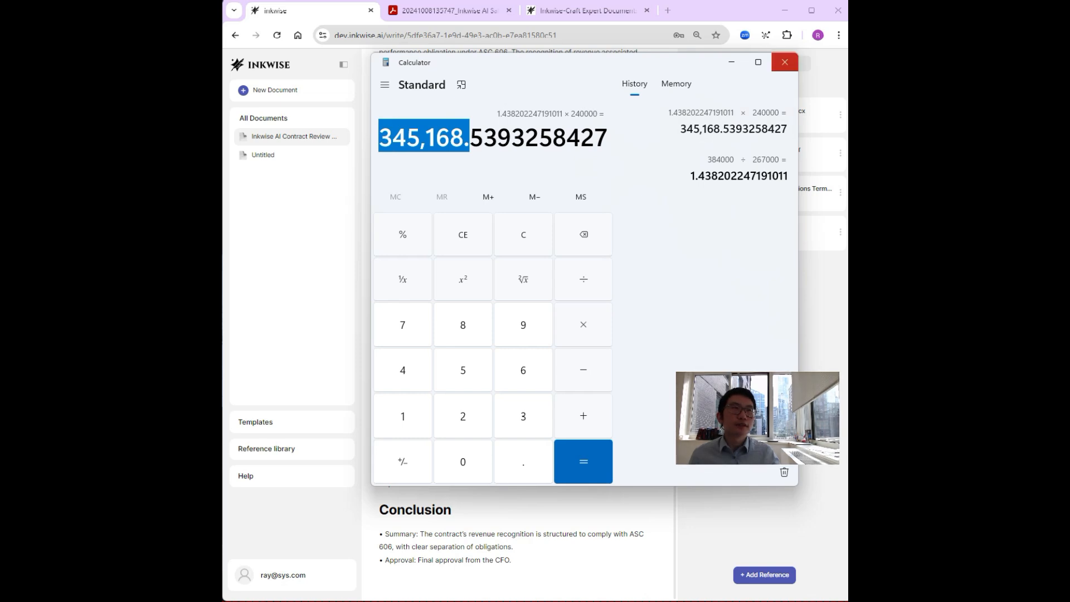
left_click(785, 62)
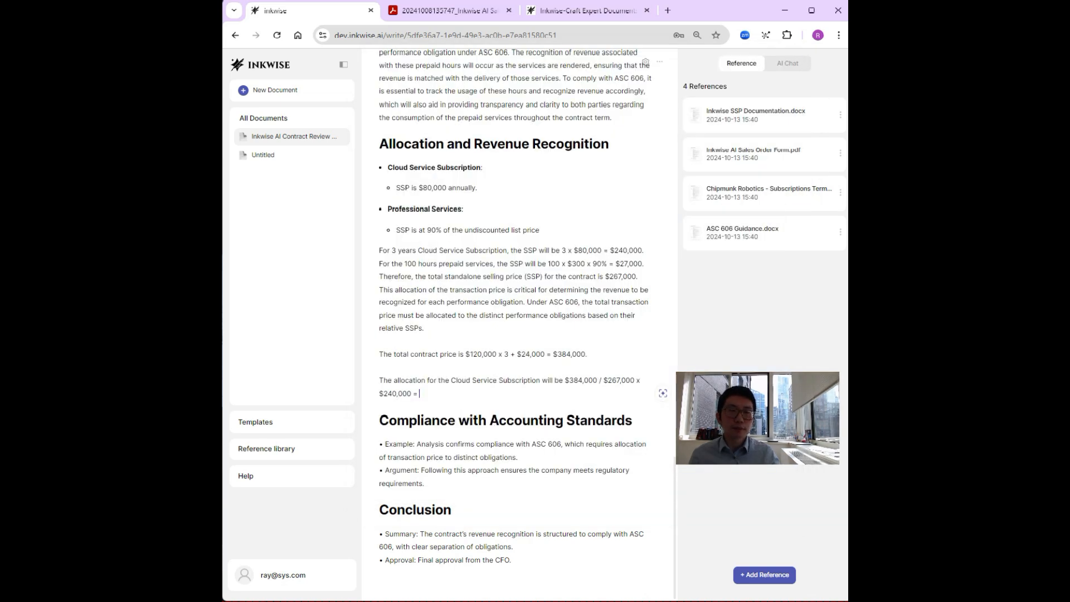
type("$")
key("ctrl+v")
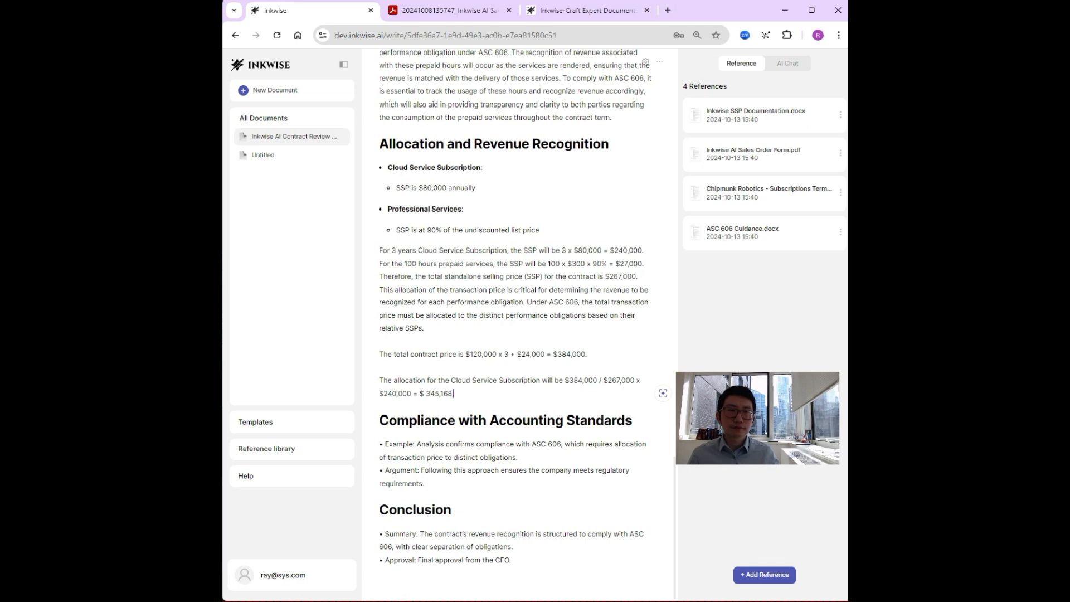
Step: Clean up the pasted amount so that it reads "$345,168." without a space after the dollar sign
key("BackSpace")
key("Left")
key("Left")
key("Left")
key("Left")
key("Left")
key("Left")
key("Left")
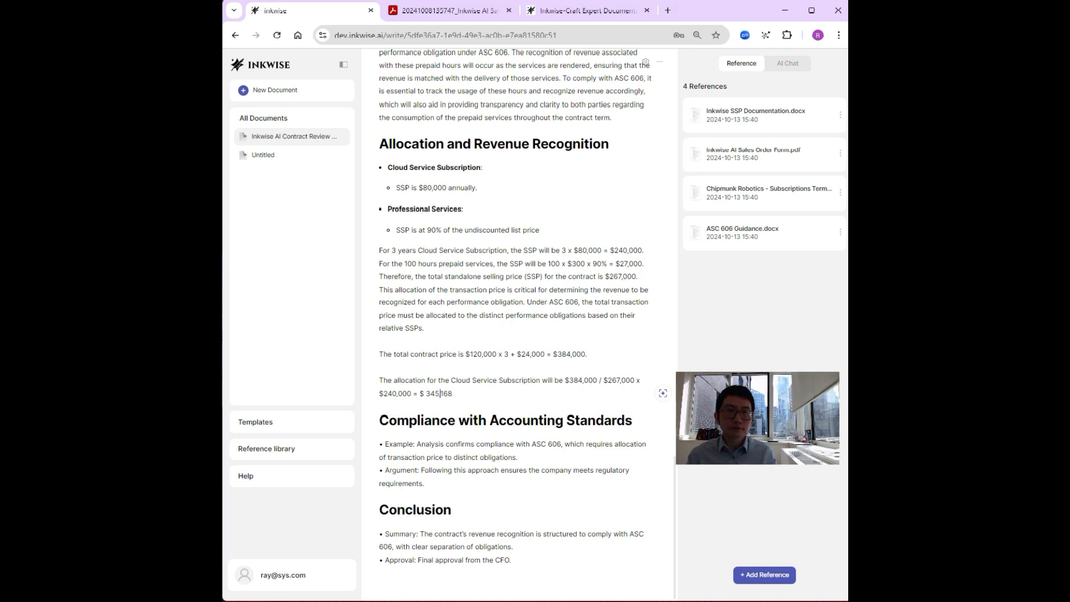
key("BackSpace")
key("Right")
key("Right")
key("Right")
key("Right")
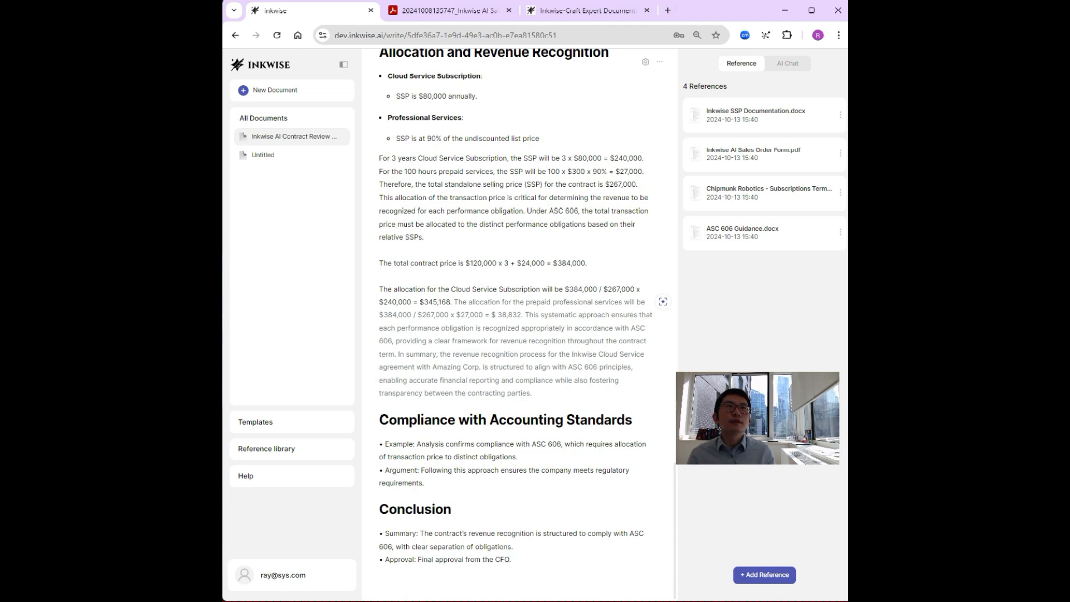
Step: Add "The remaining of the total contract price", accept the full AI-suggested continuation and correct the misspelled "pricee" to "price"
type("The remaining of")
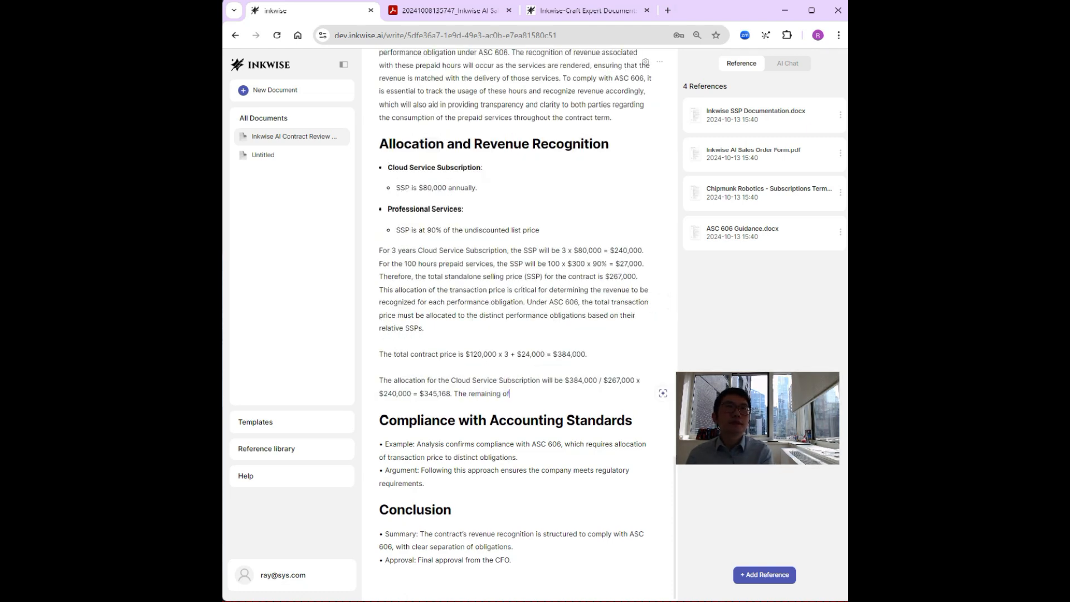
type(" the total contract price")
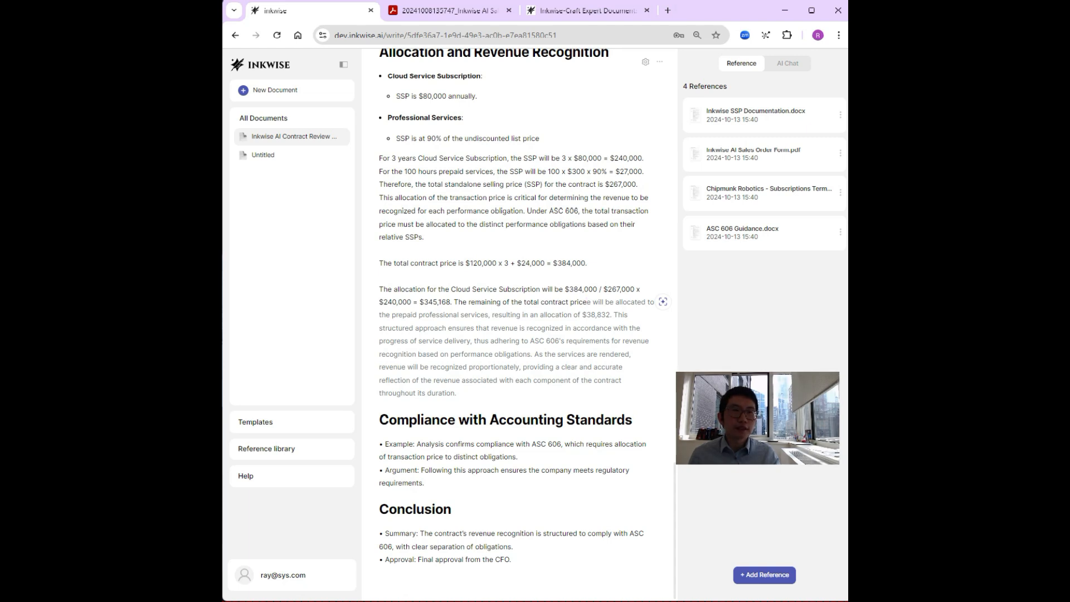
key("Tab")
left_click(521, 315)
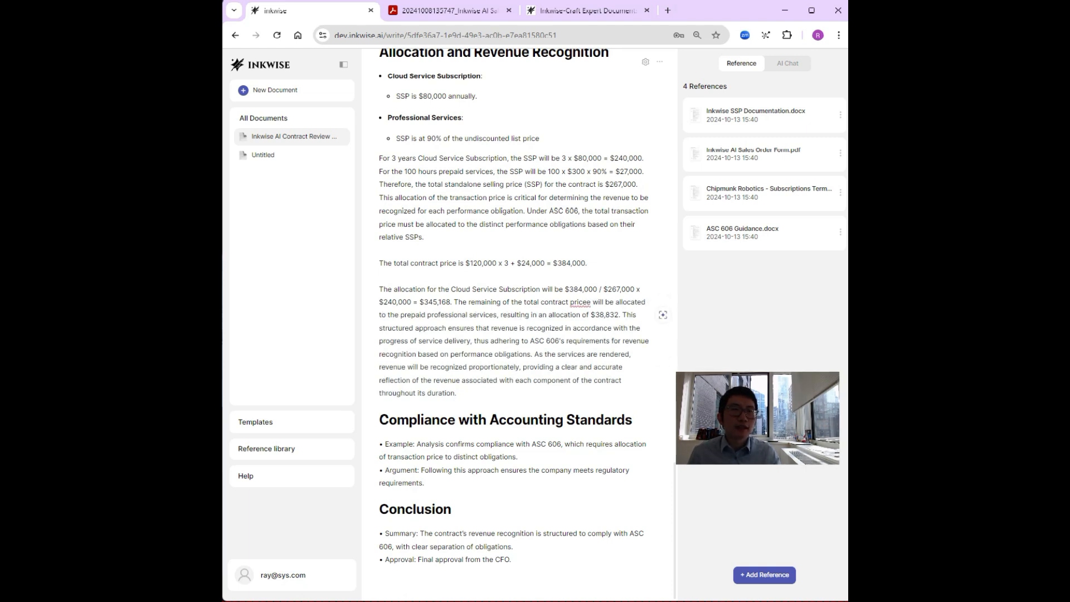
left_click(582, 302)
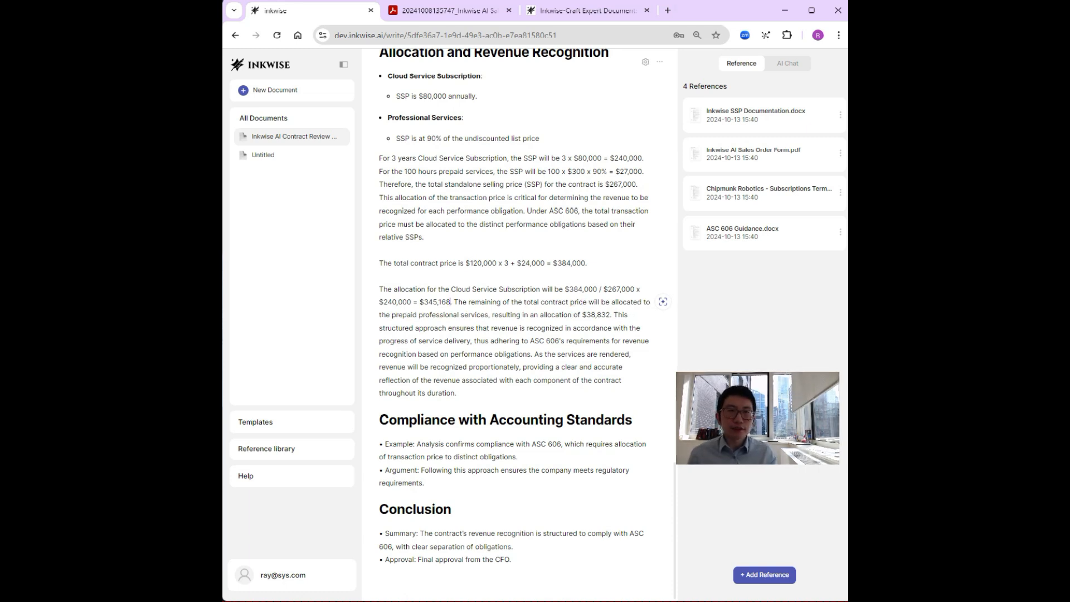
Step: Change the Cloud Service Subscription allocation to $345,169 and the prepaid professional services allocation to $38,831
key("BackSpace")
type("9")
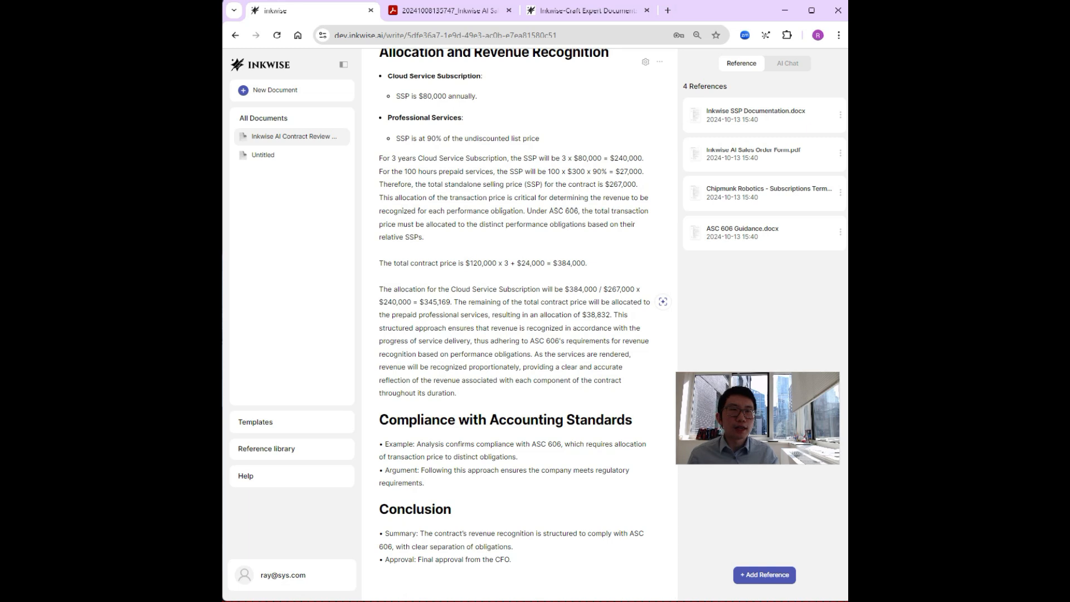
key("Delete")
type("1")
left_click(579, 380)
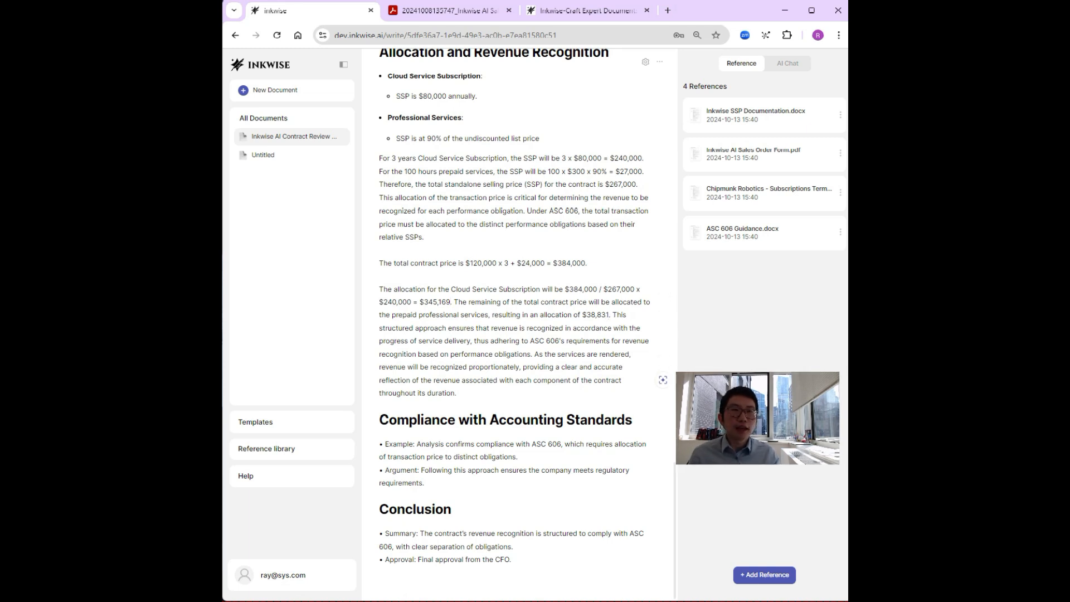
left_click(460, 328)
Step: Start a new paragraph below "throughout its duration." and open the AI reference query there with only ASC 606 Guidance.docx as its source
left_click(457, 393)
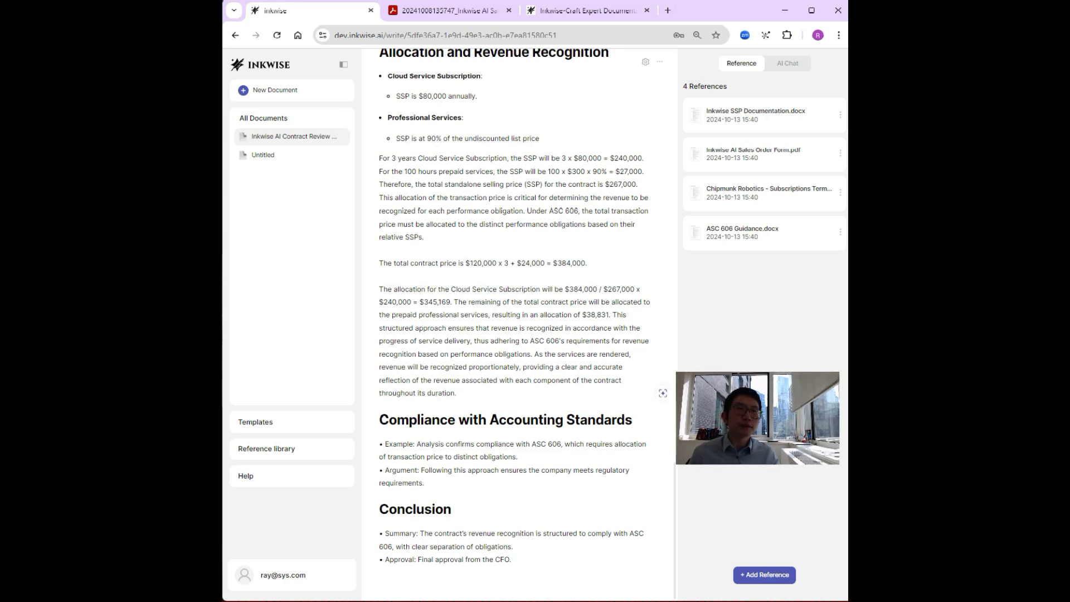
key("Return")
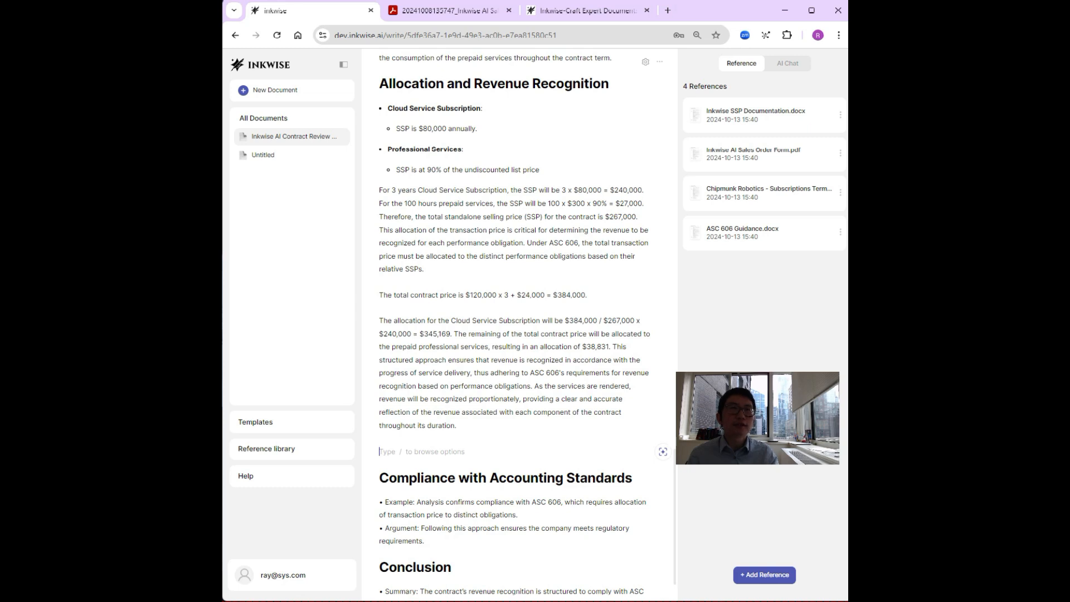
left_click(663, 452)
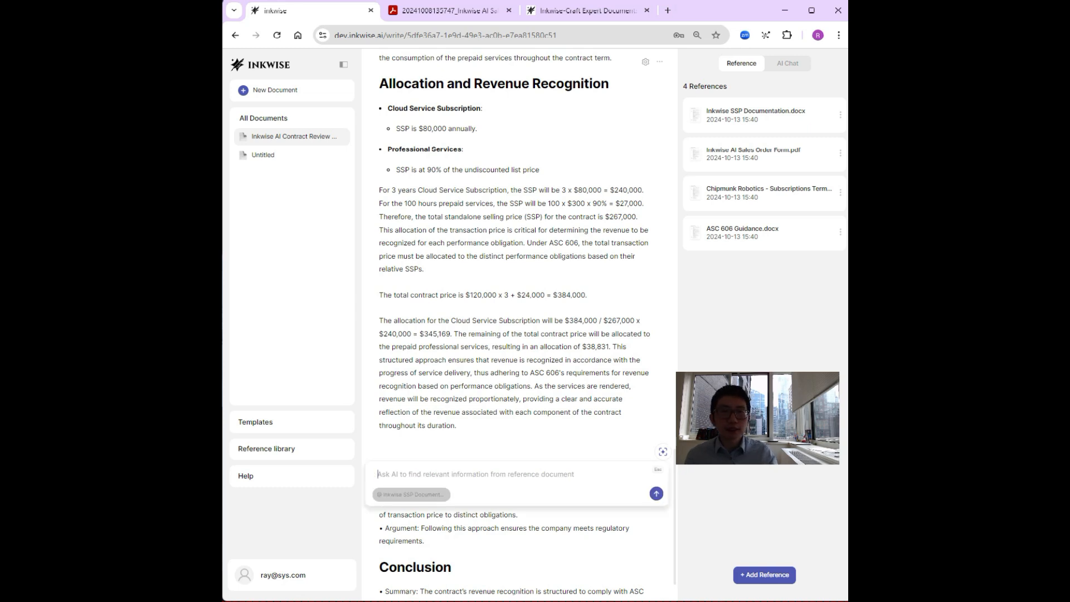
left_click(412, 494)
left_click(430, 463)
left_click(431, 398)
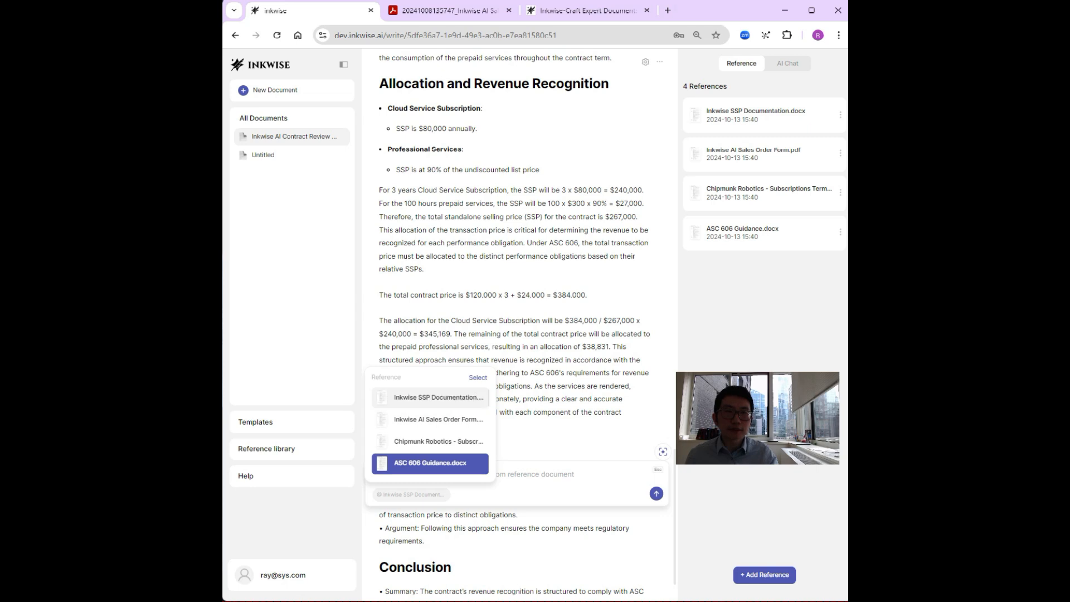
left_click(478, 378)
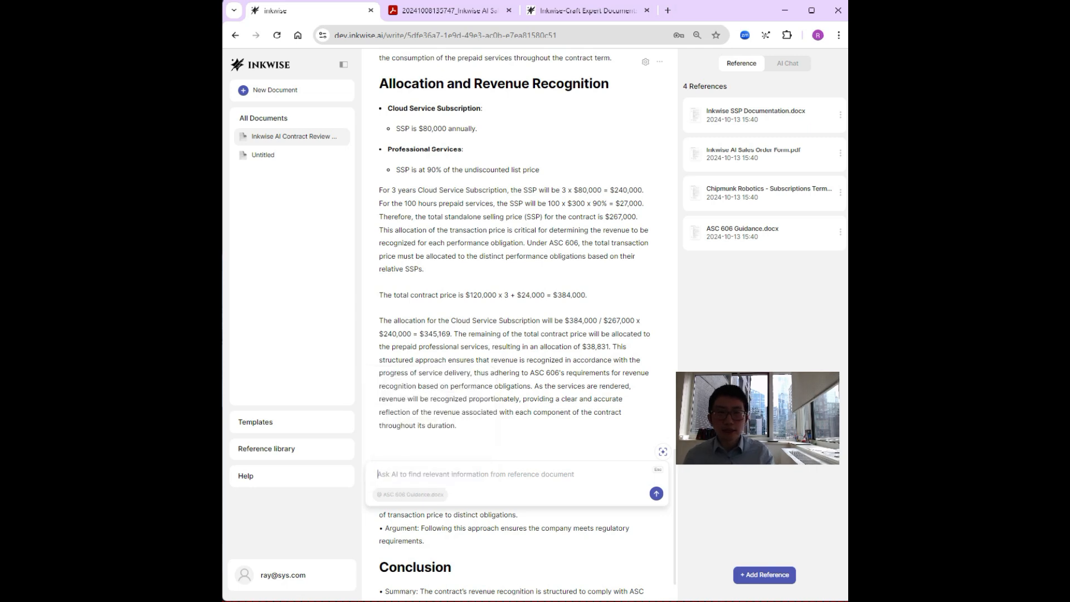
Step: Ask the AI: "Briefly discuss how I can recognize the revenue for both the Cloud service subscription as well as the prepaid professional services hours."
type("Please")
key("BackSpace")
key("BackSpace")
key("BackSpace")
key("BackSpace")
key("BackSpace")
key("BackSpace")
type("Briefly discuss ")
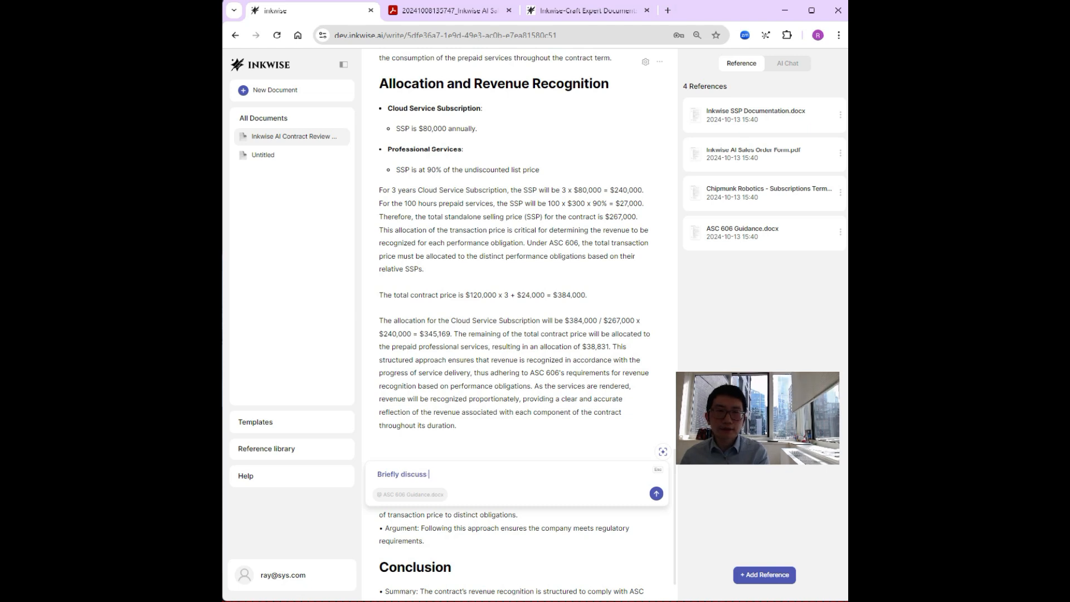
type("how I can recognize the r")
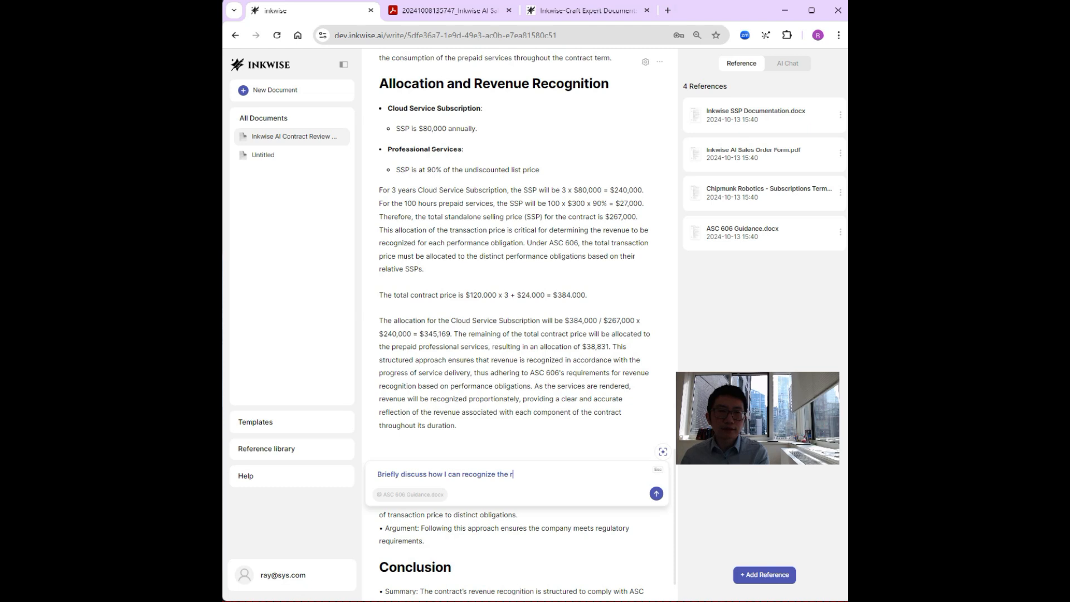
type("evenue for ")
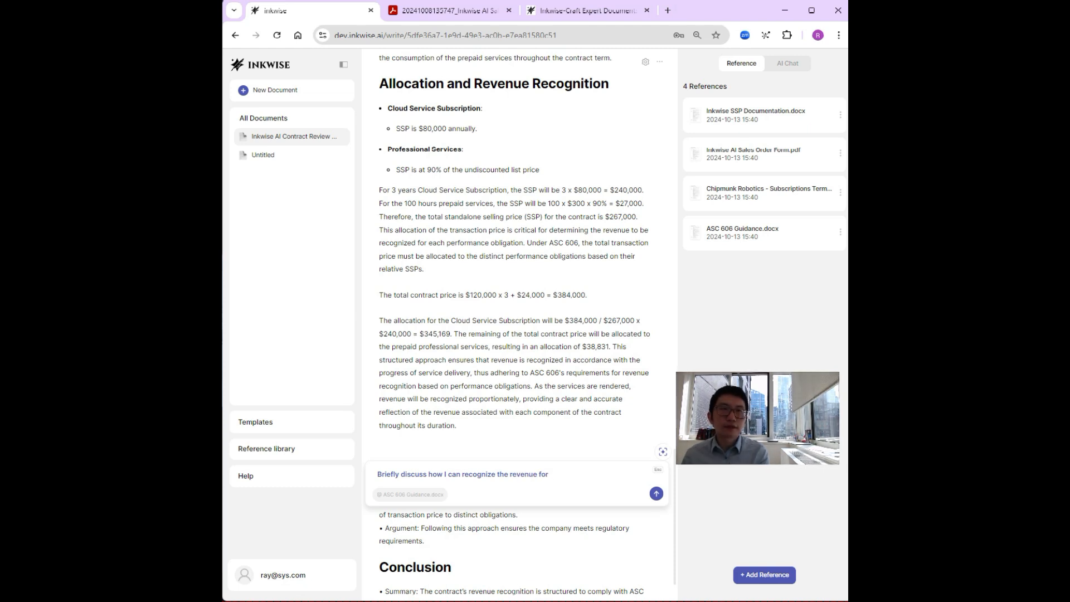
type("both the Cloud ")
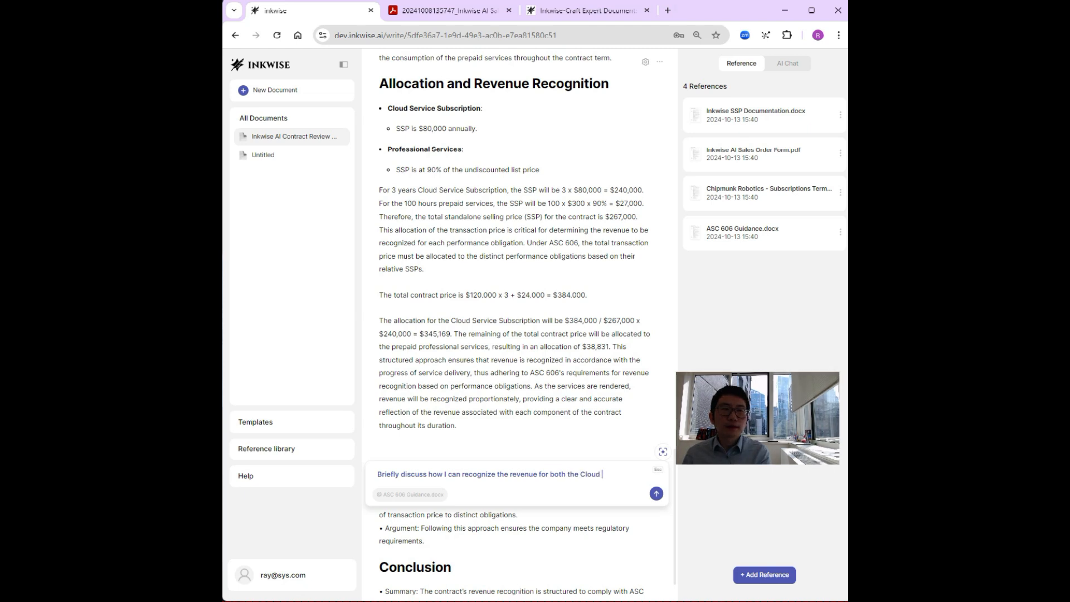
type("service subscription as well as the prepaid professional services hours.")
key("Return")
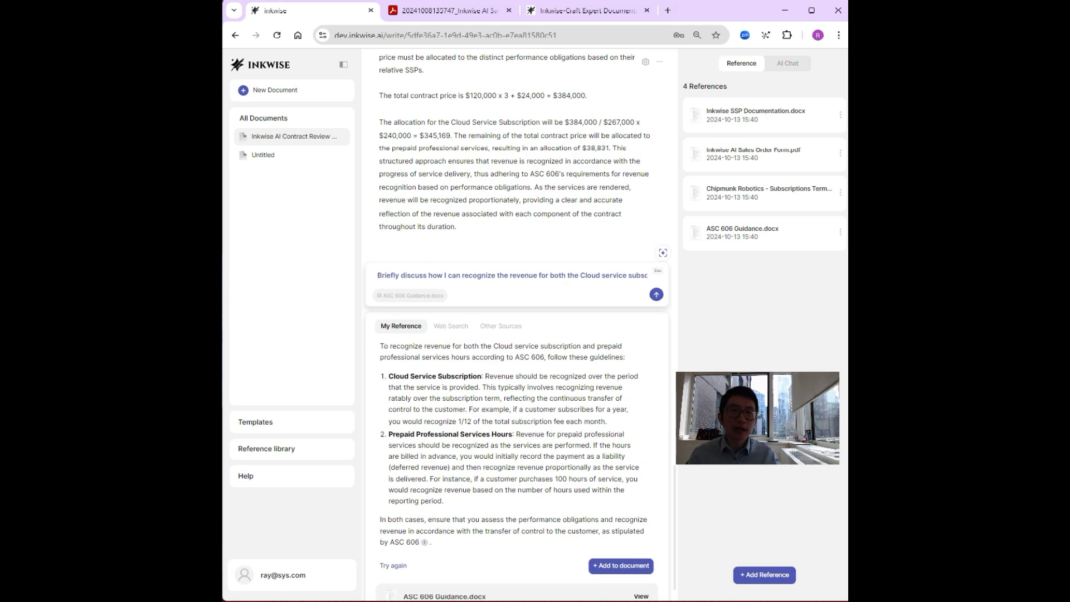
Step: Add the AI answer to the document and delete the "For example, if a customer subscribes for a year" sentence from its Cloud Service Subscription item
left_click(621, 528)
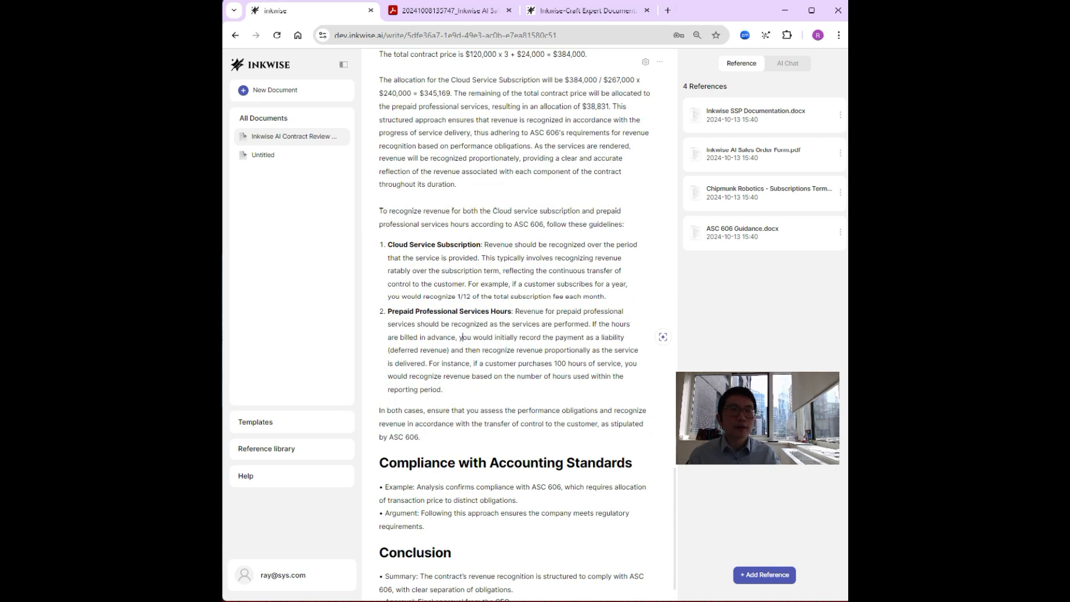
left_click_drag(607, 296, 472, 285)
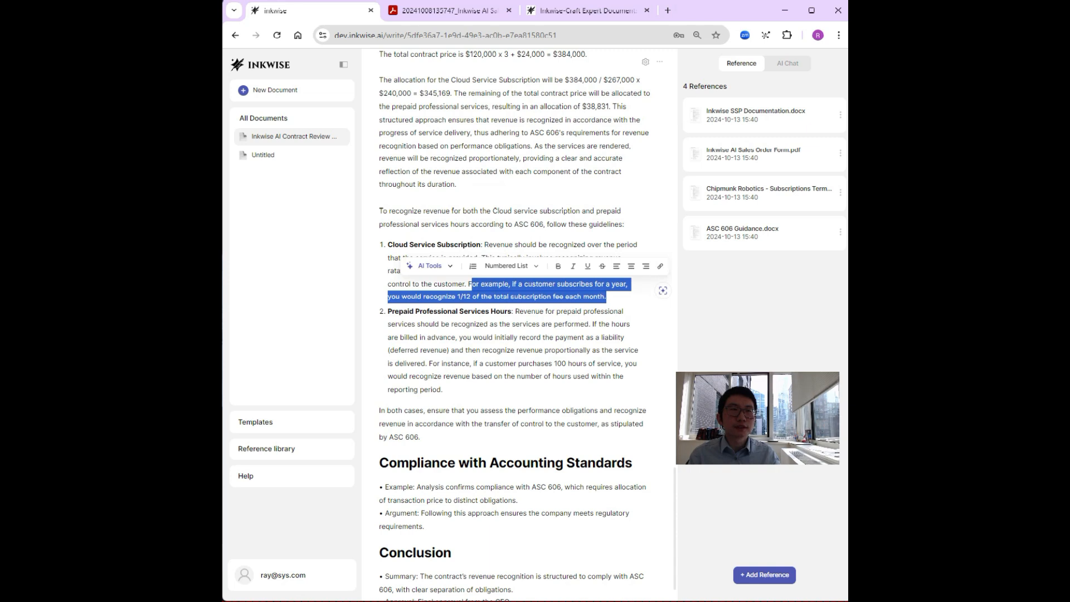
key("BackSpace")
key("BackSpace")
key("BackSpace")
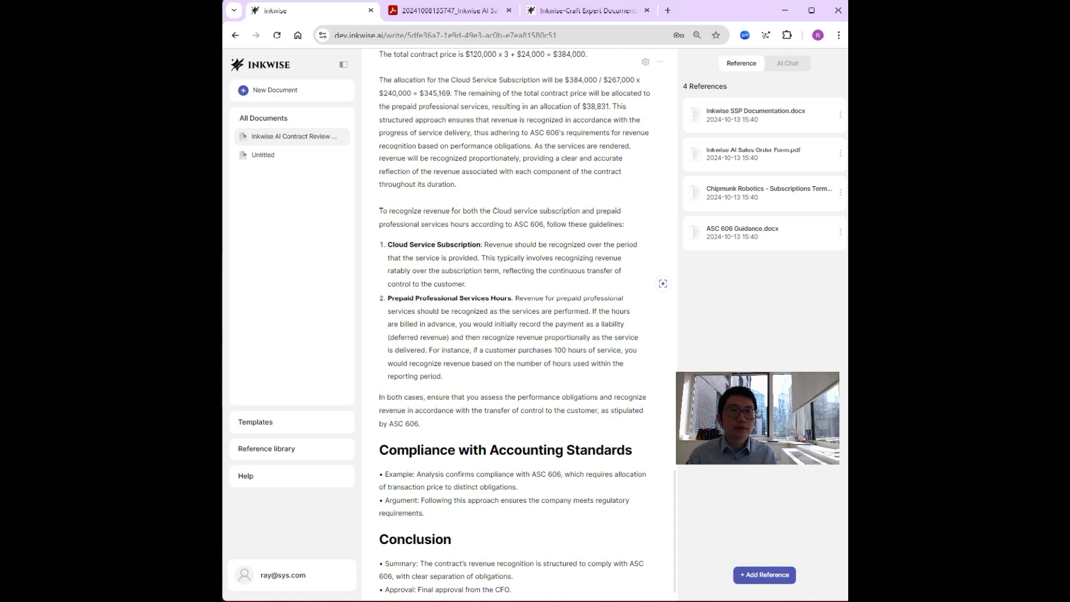
key("Escape")
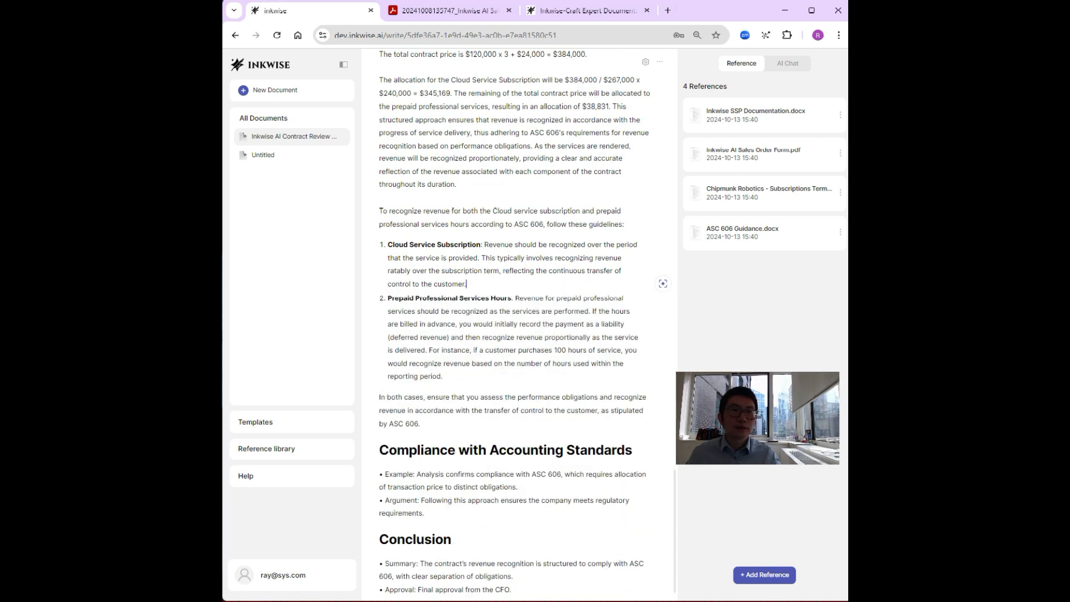
Step: Delete the 100-hours example sentence from the Prepaid Professional Services Hours item and the whole "In both cases" paragraph below it
left_click_drag(444, 377, 429, 351)
key("BackSpace")
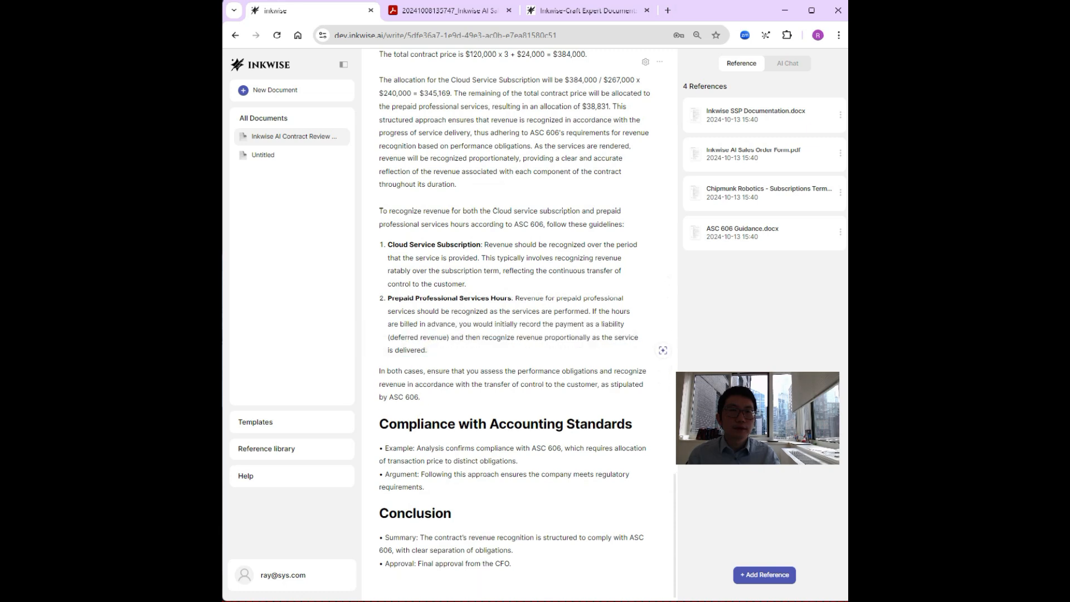
left_click_drag(421, 397, 380, 372)
key("BackSpace")
key("BackSpace")
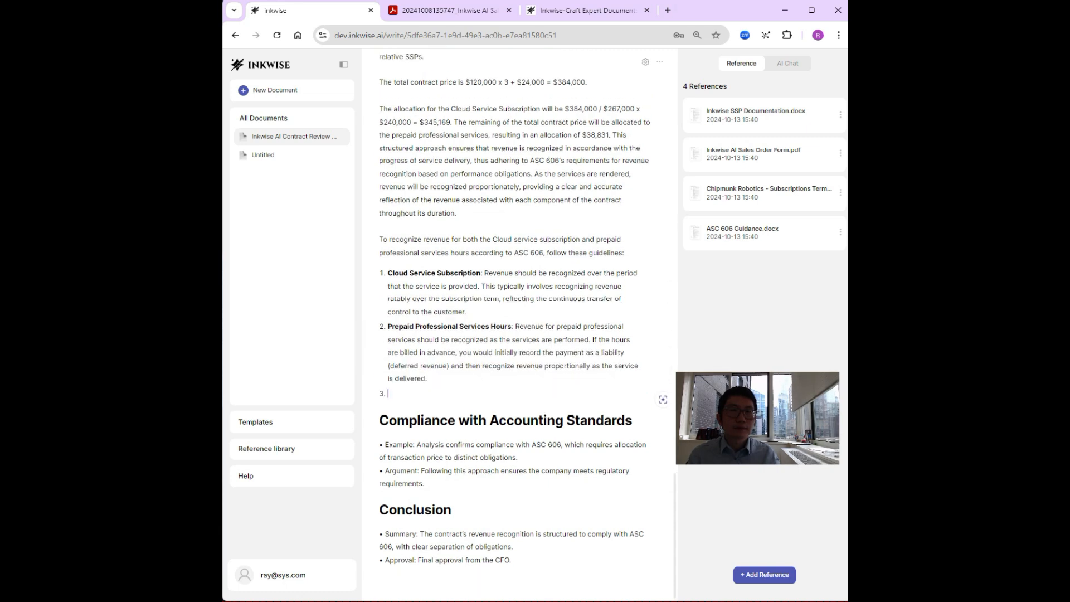
key("BackSpace")
Step: Clear the Example and Argument placeholder bullets under the Compliance with Accounting Standards heading
scroll(519, 306, "up", 4)
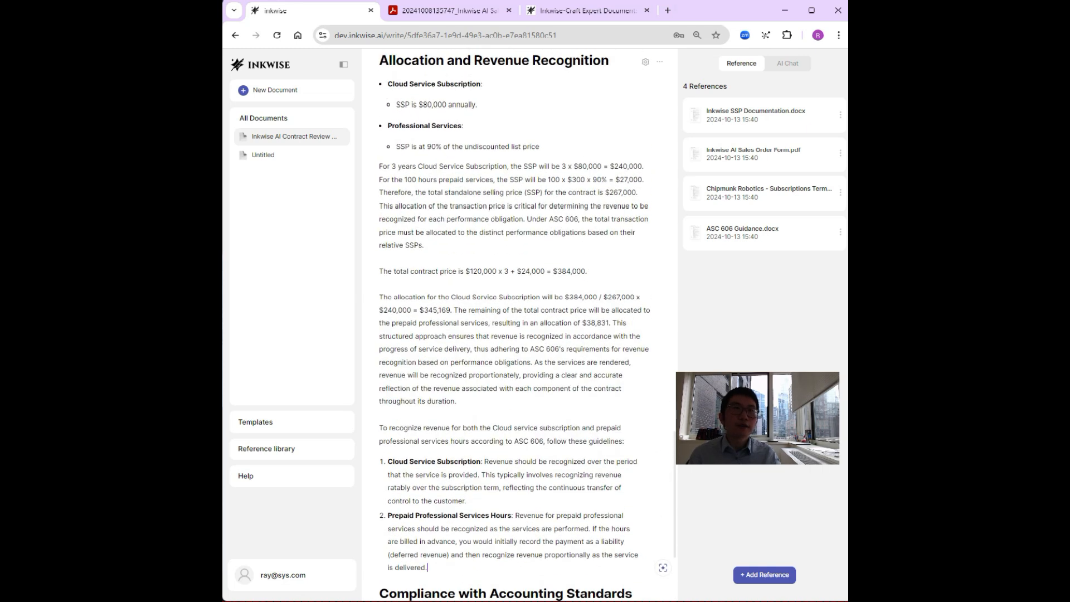
scroll(519, 323, "up", 2)
scroll(518, 323, "down", 5)
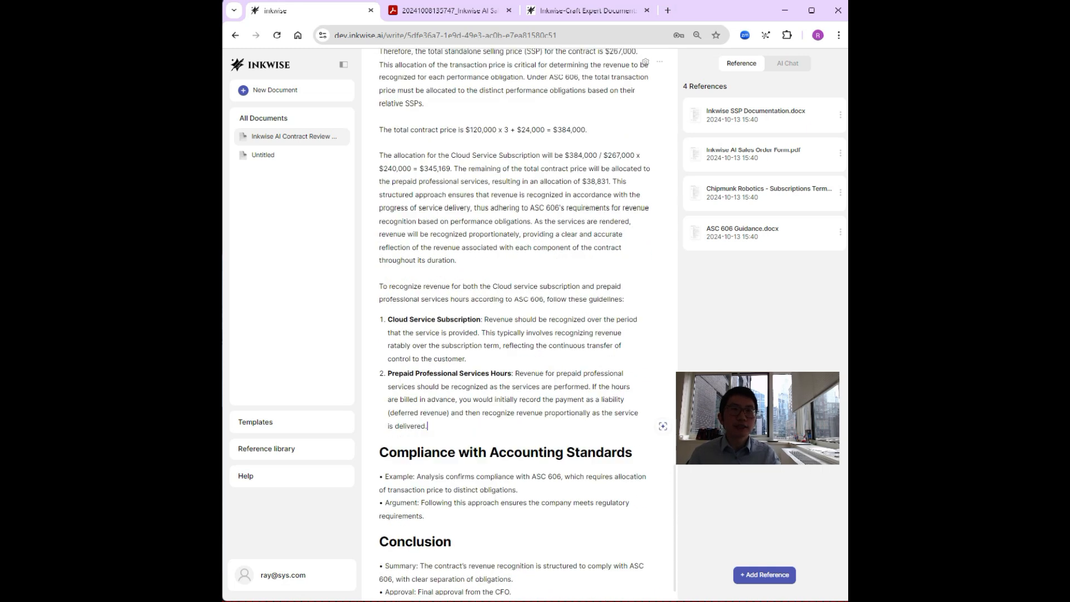
scroll(519, 323, "down", 1)
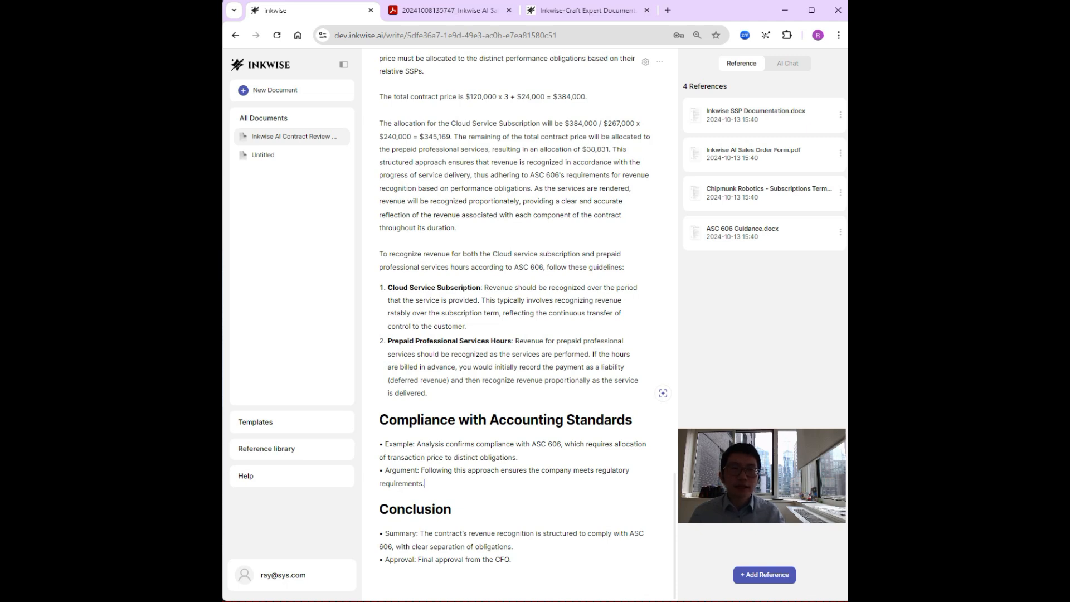
left_click_drag(425, 484, 379, 444)
left_click(425, 484)
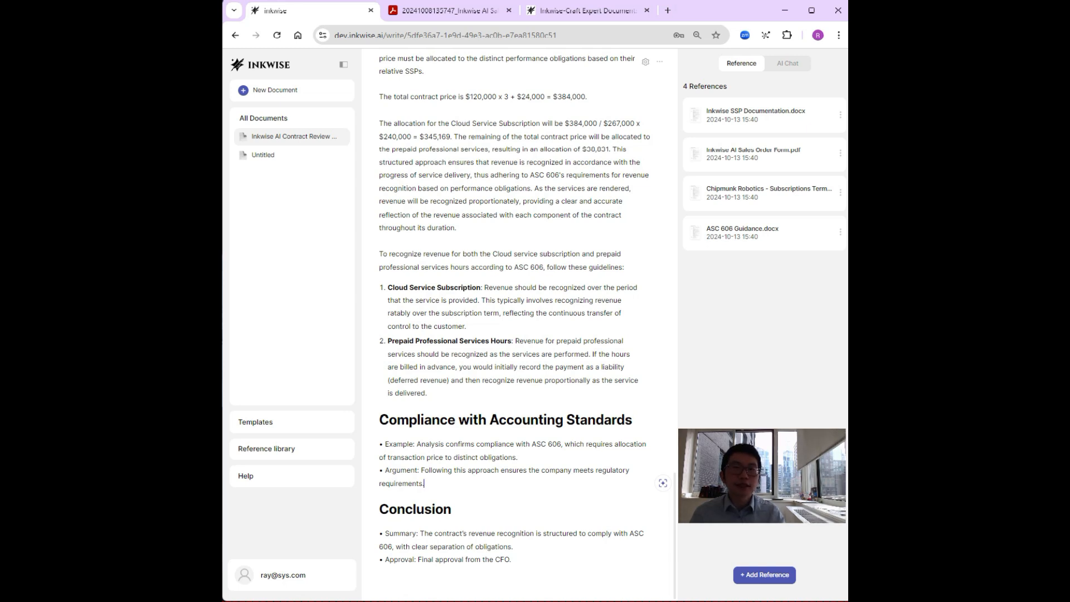
left_click_drag(425, 484, 380, 444)
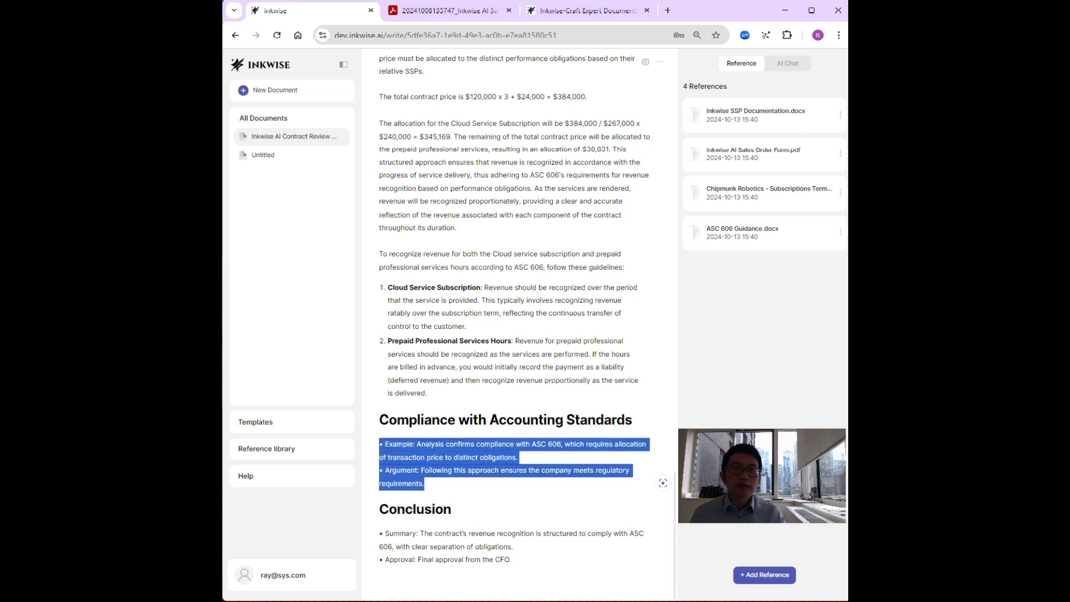
key("BackSpace")
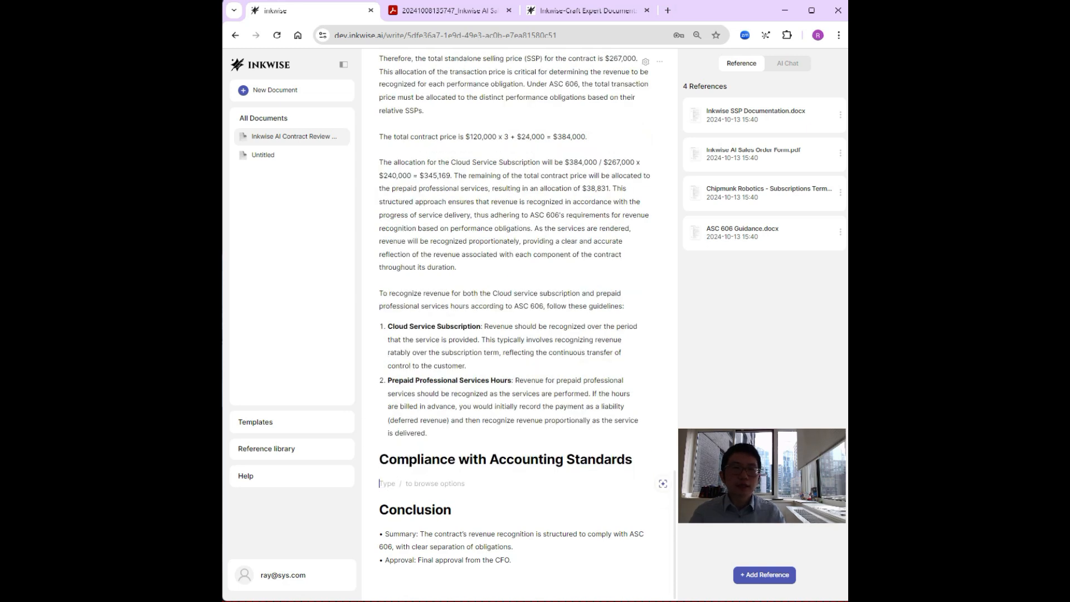
Step: With the memo text above the Compliance heading selected as context, ask the reference AI: "Discuss how THIS memo is in compliance with ASC 606."
left_click_drag(428, 434, 380, 50)
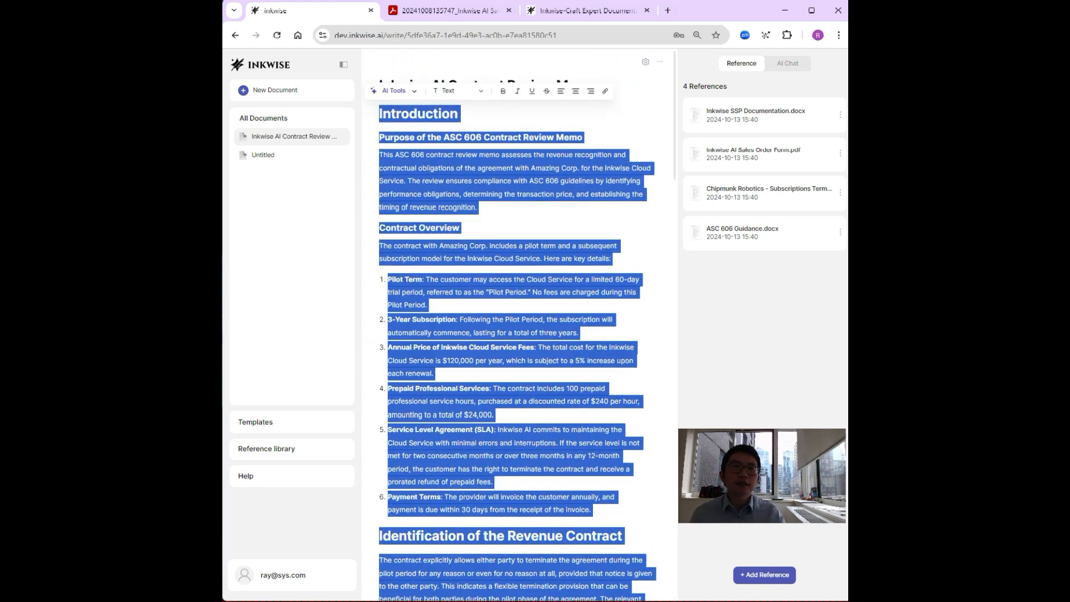
scroll(511, 329, "down", 20)
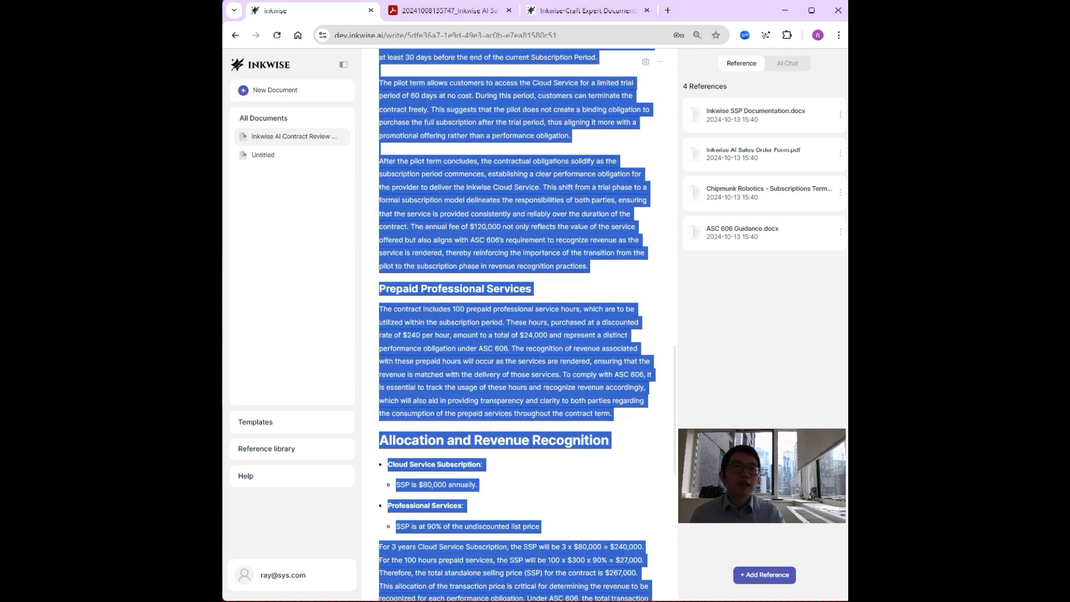
scroll(662, 330, "up", 10)
left_click(662, 329)
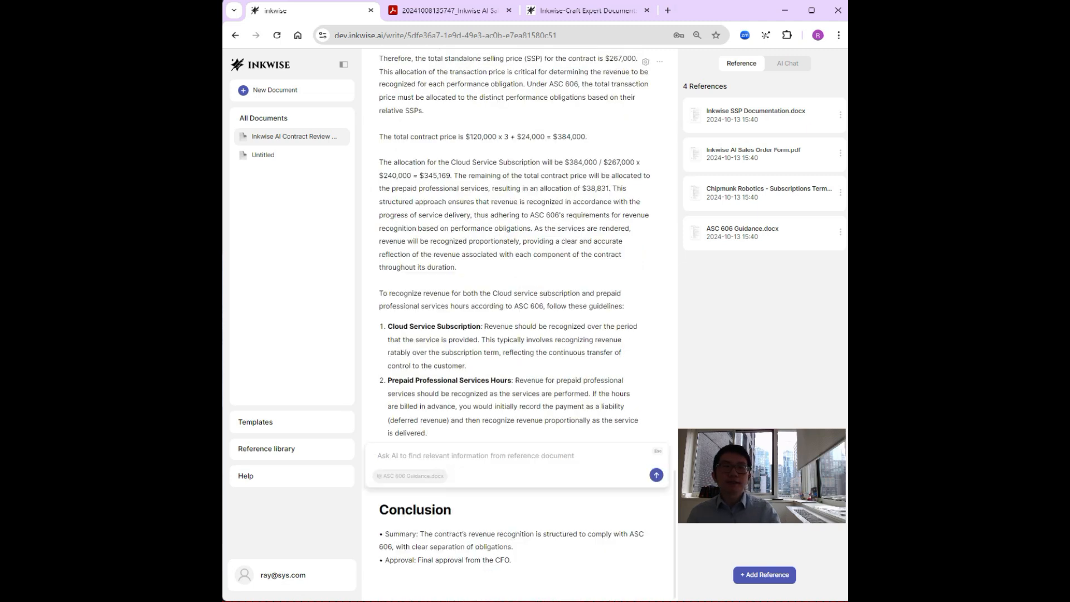
type("D")
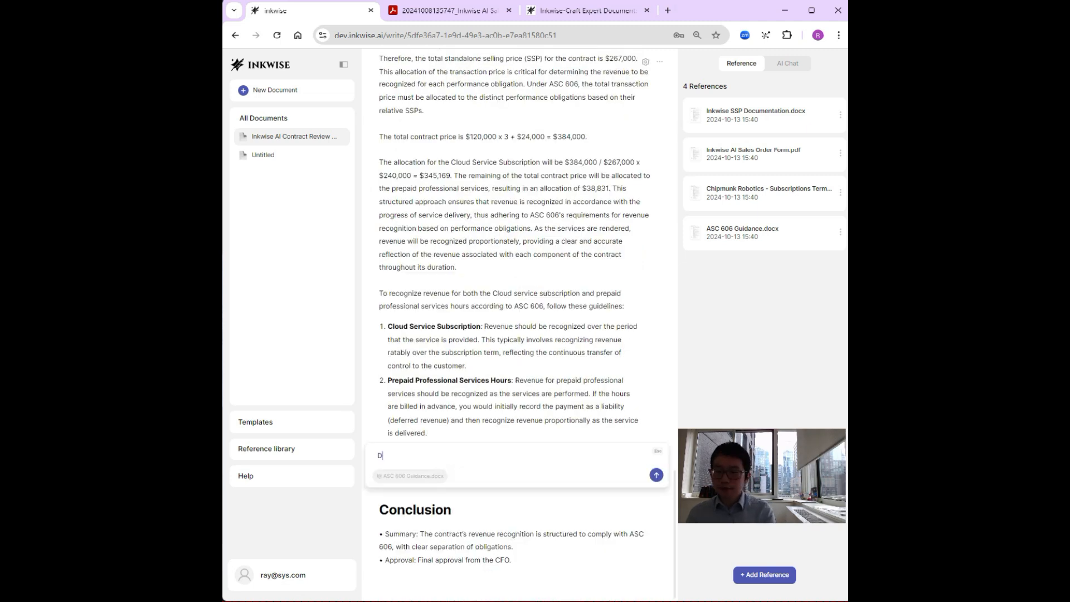
type("iscuss how THIS memo ")
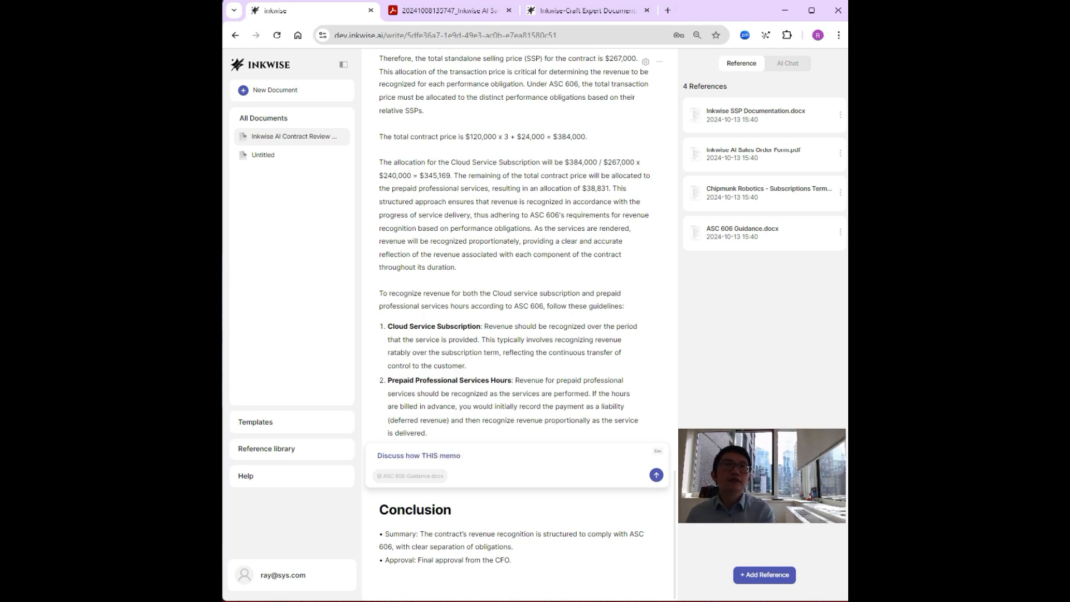
type("is in compliance with ASC 606.")
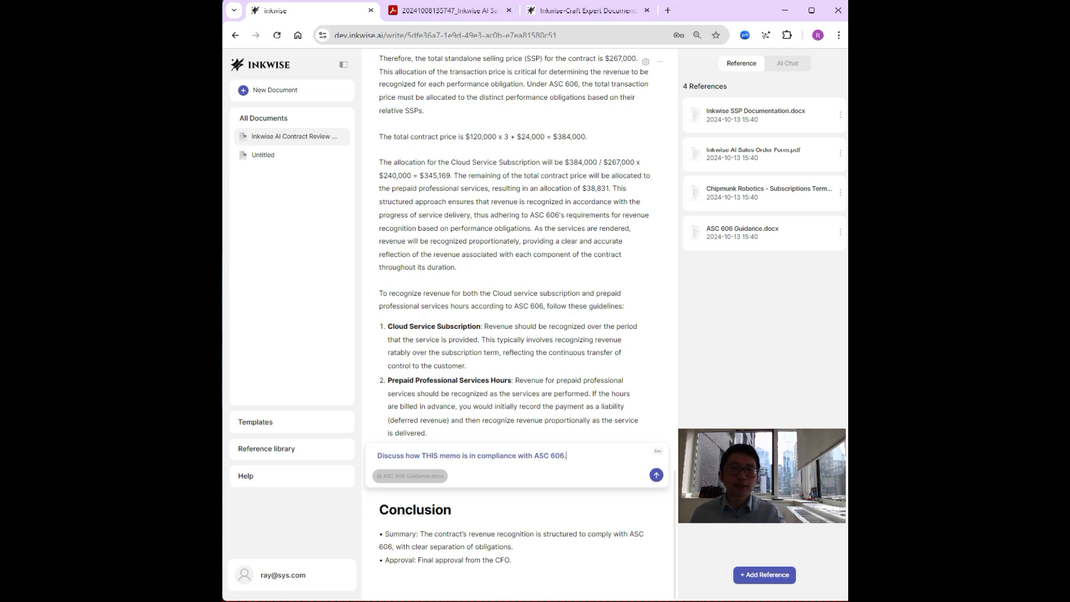
key("Return")
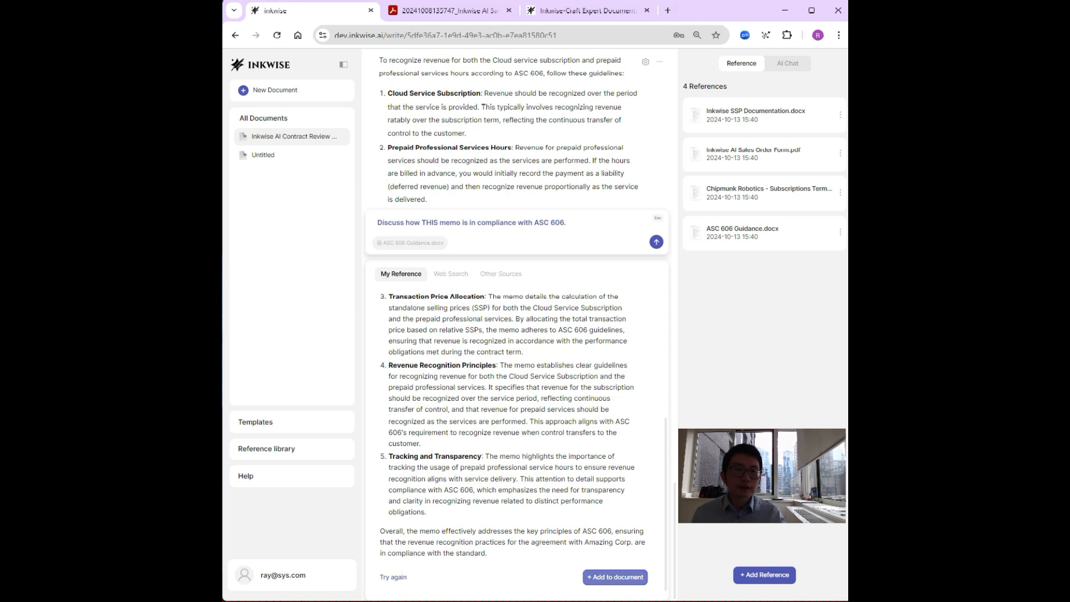
Step: Add the compliance answer to the document and move it directly under the Compliance with Accounting Standards heading, without an empty line above it
left_click(616, 577)
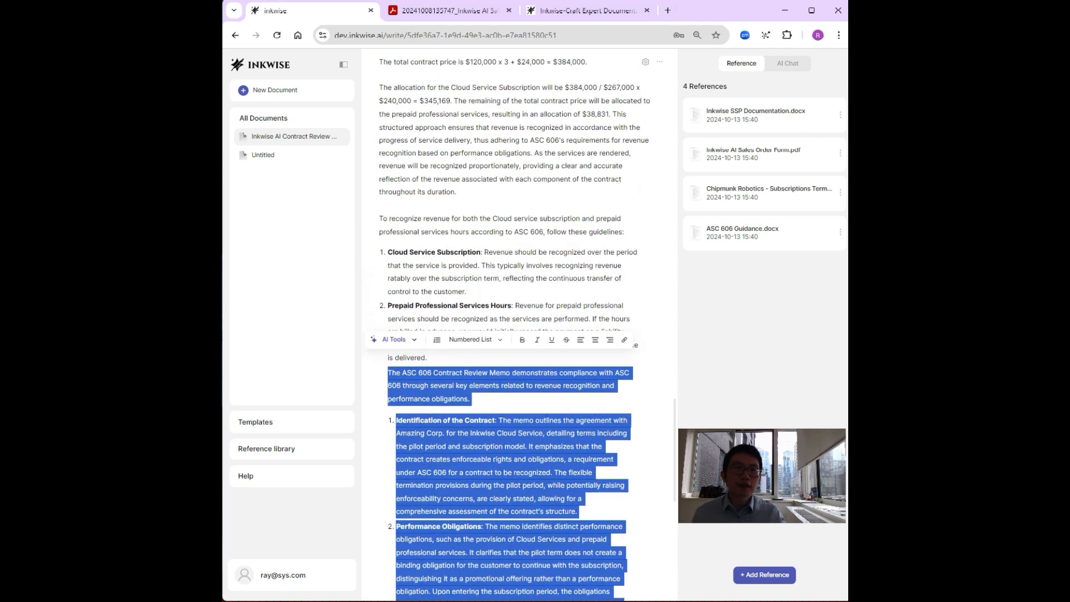
key("BackSpace")
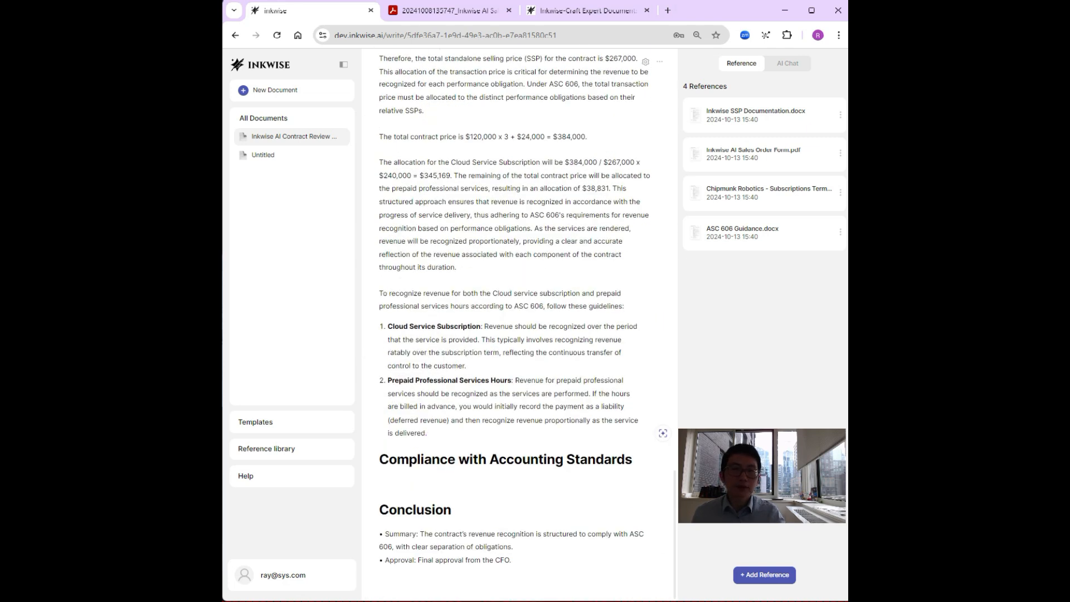
key("ctrl+v")
scroll(519, 323, "up", 6)
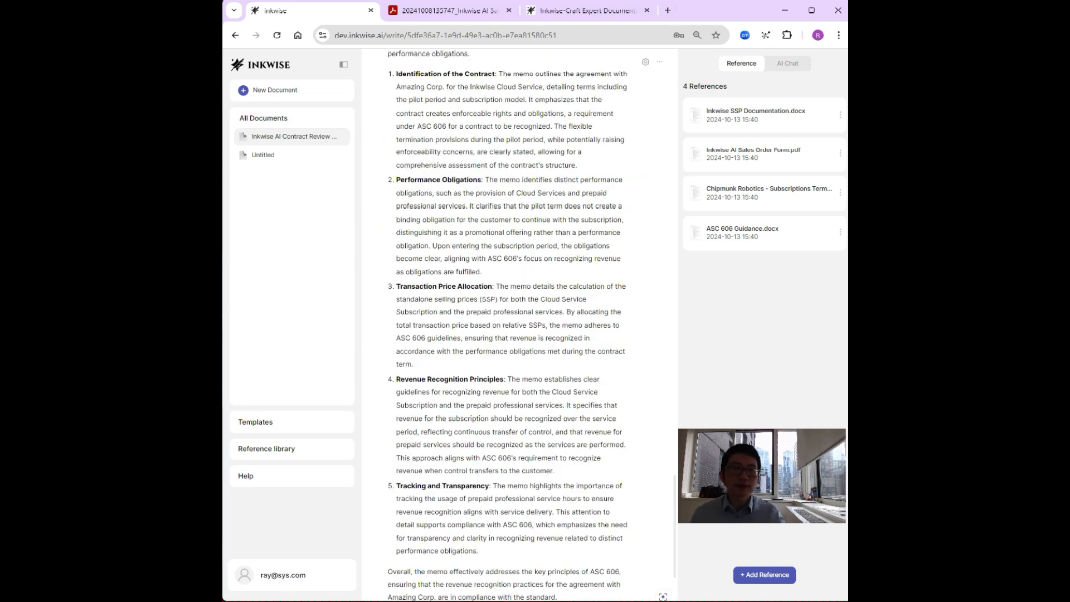
scroll(519, 324, "down", 1)
key("BackSpace")
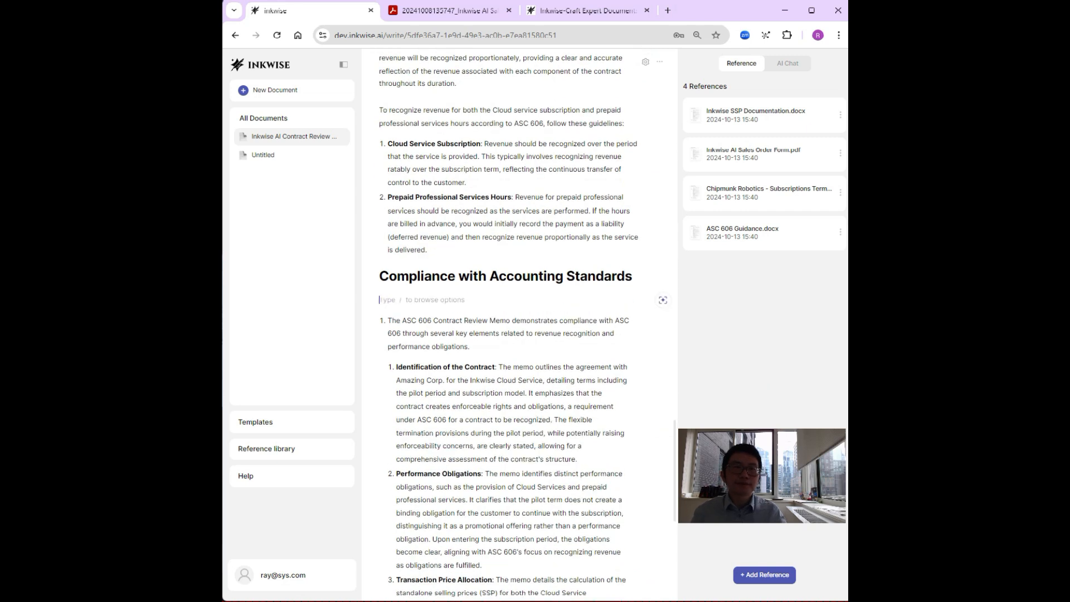
key("BackSpace")
Step: Remove the outer numbering from the compliance answer so its introductory sentence is a plain paragraph and its numbered items move out one level
left_click(389, 300)
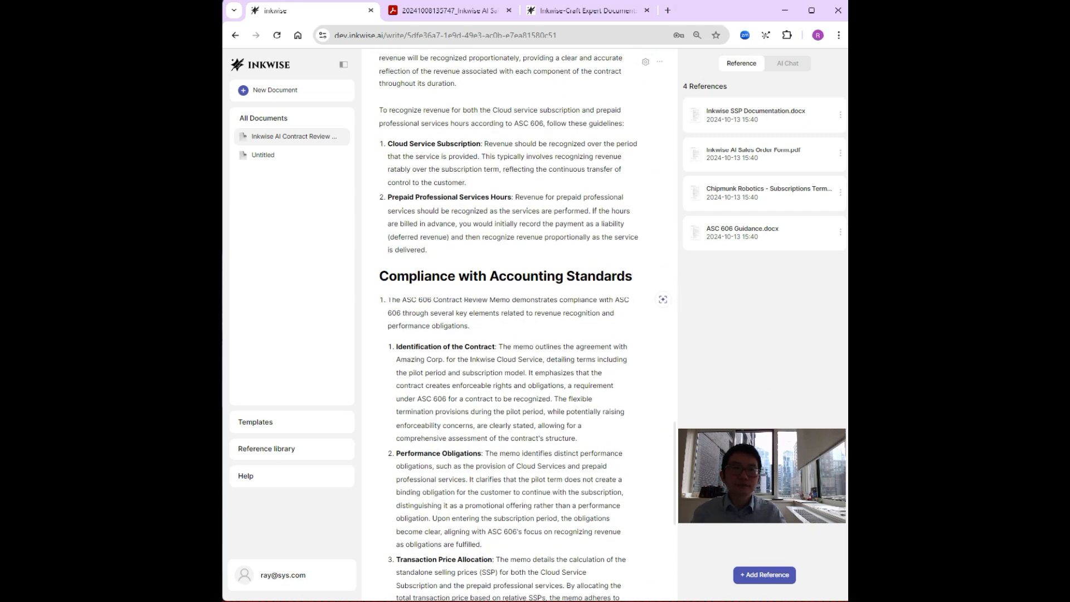
key("BackSpace")
key("BackSpace")
key("ctrl+z")
left_click_drag(471, 326, 388, 301)
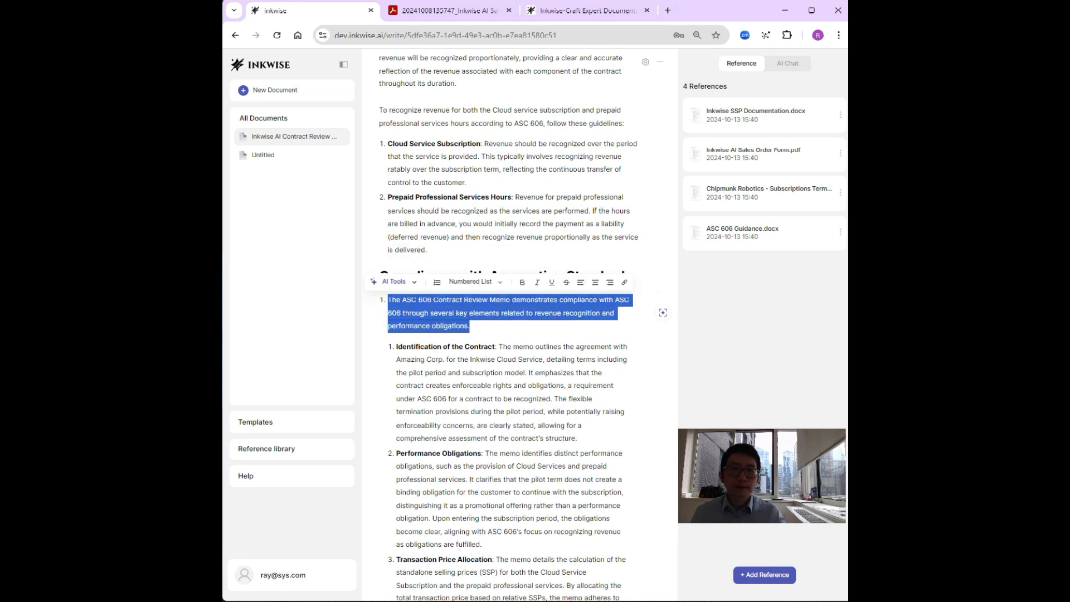
scroll(519, 324, "down", 6)
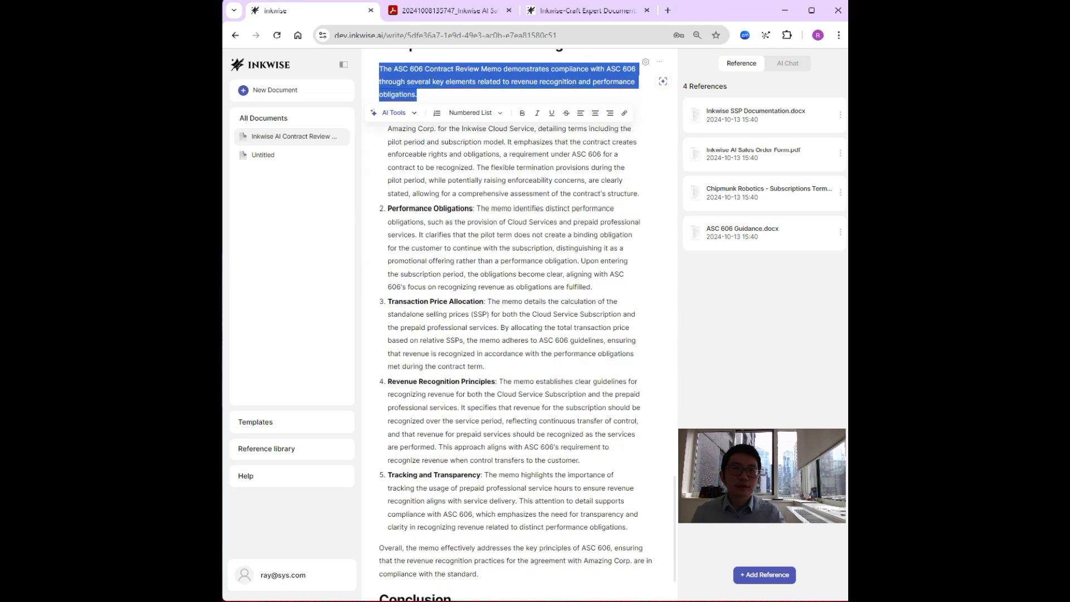
Step: Delete the fifth item, Tracking and Transparency, from the compliance list
left_click_drag(628, 436, 388, 384)
key("BackSpace")
key("BackSpace")
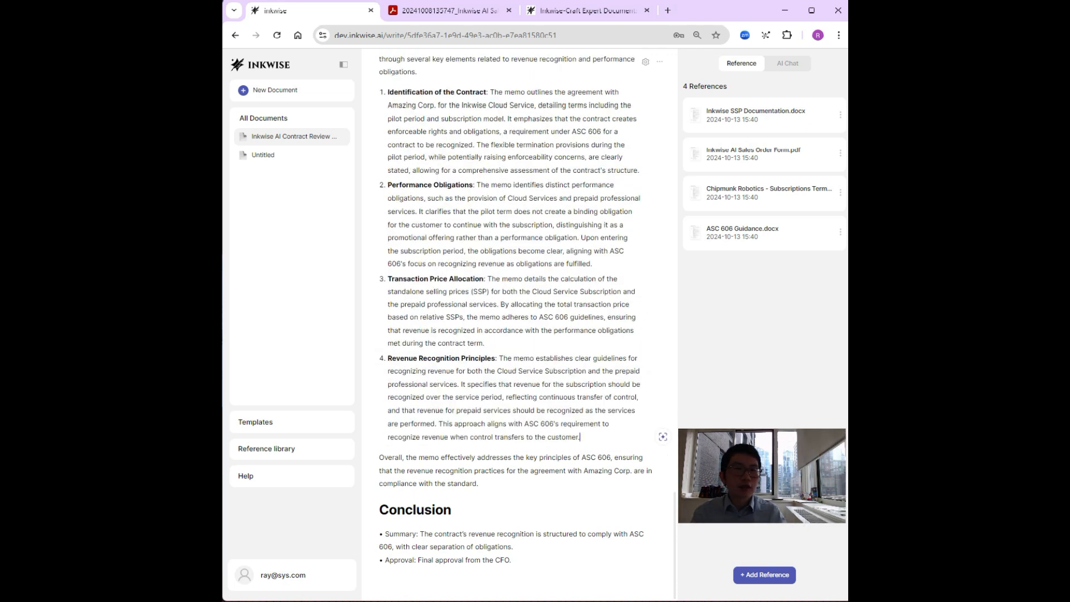
Step: Review the compliance section and clear the Summary and Approval placeholder bullets under the Conclusion heading
scroll(519, 323, "up", 2)
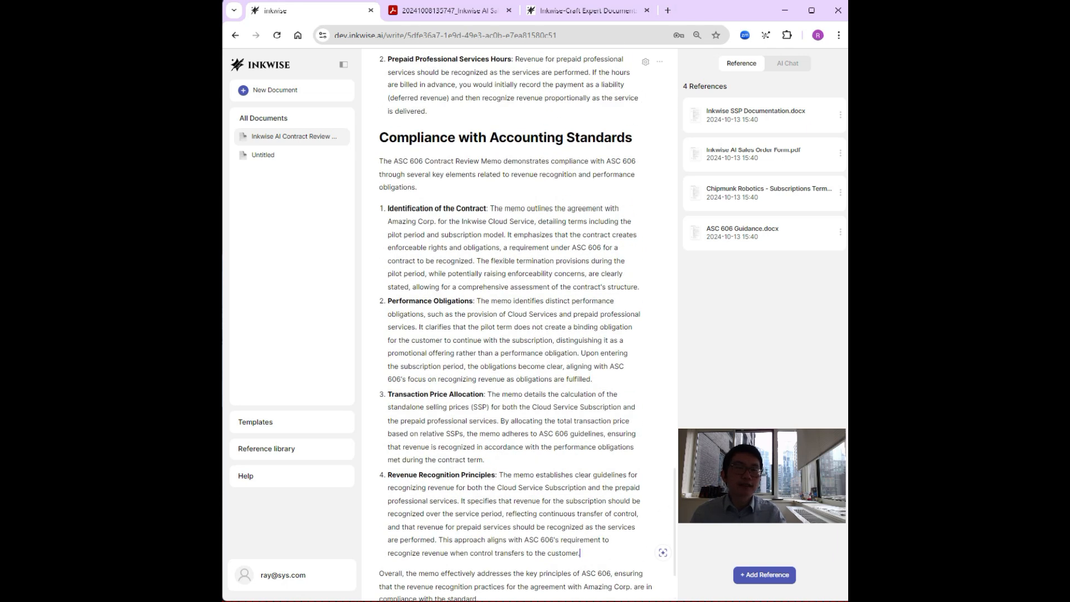
scroll(518, 323, "down", 2)
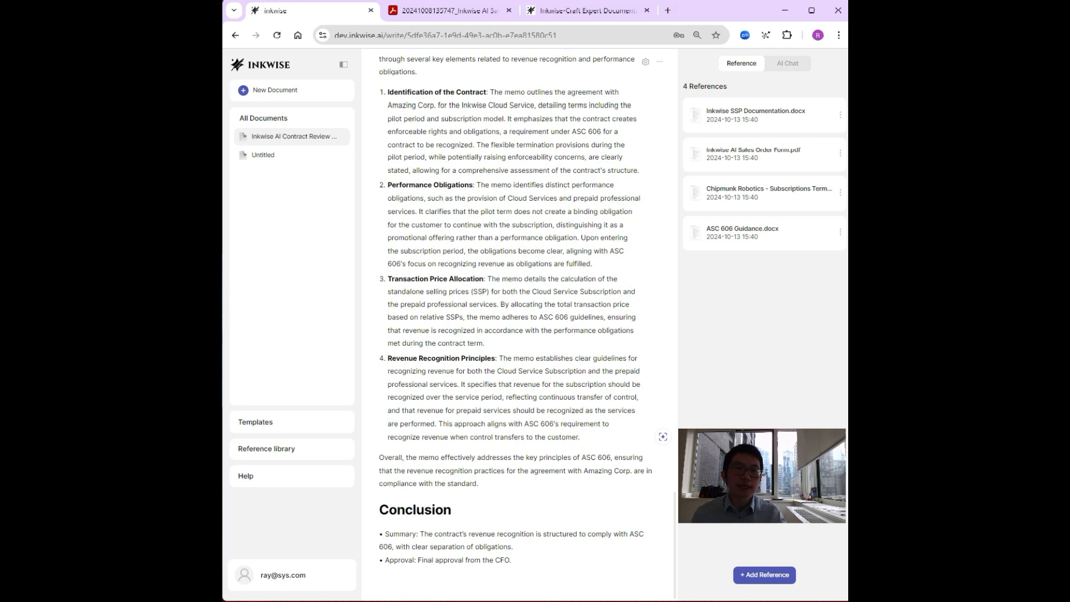
scroll(522, 325, "up", 4)
scroll(522, 325, "down", 2)
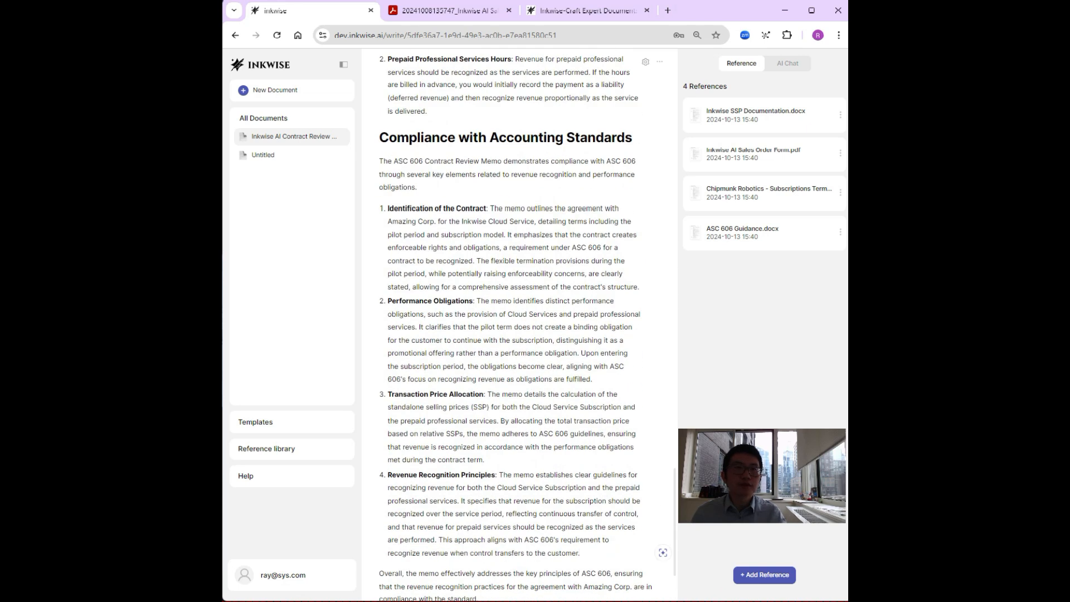
scroll(518, 325, "down", 2)
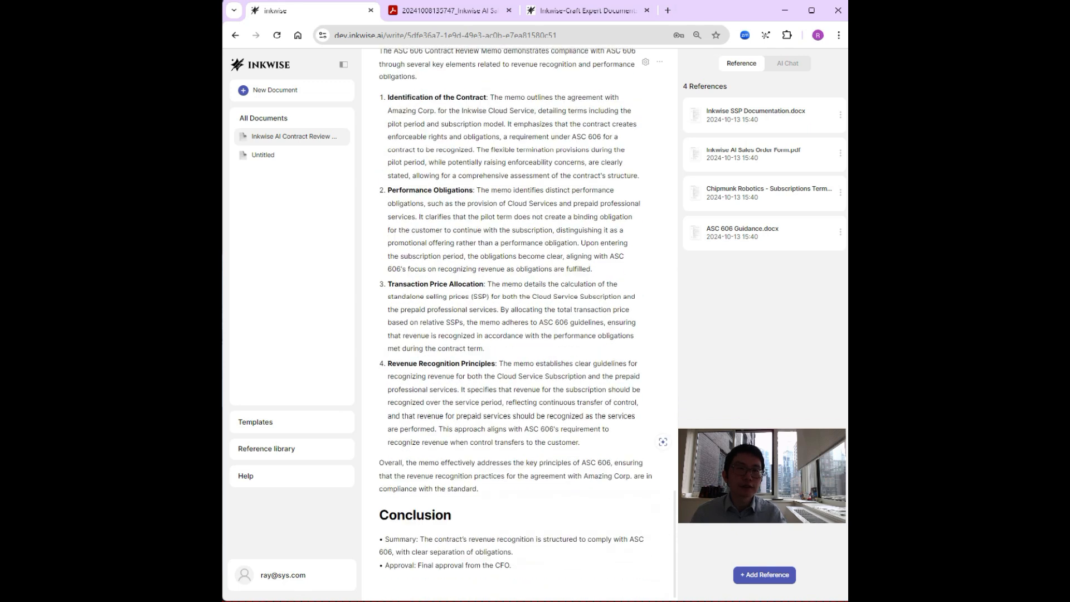
left_click(480, 484)
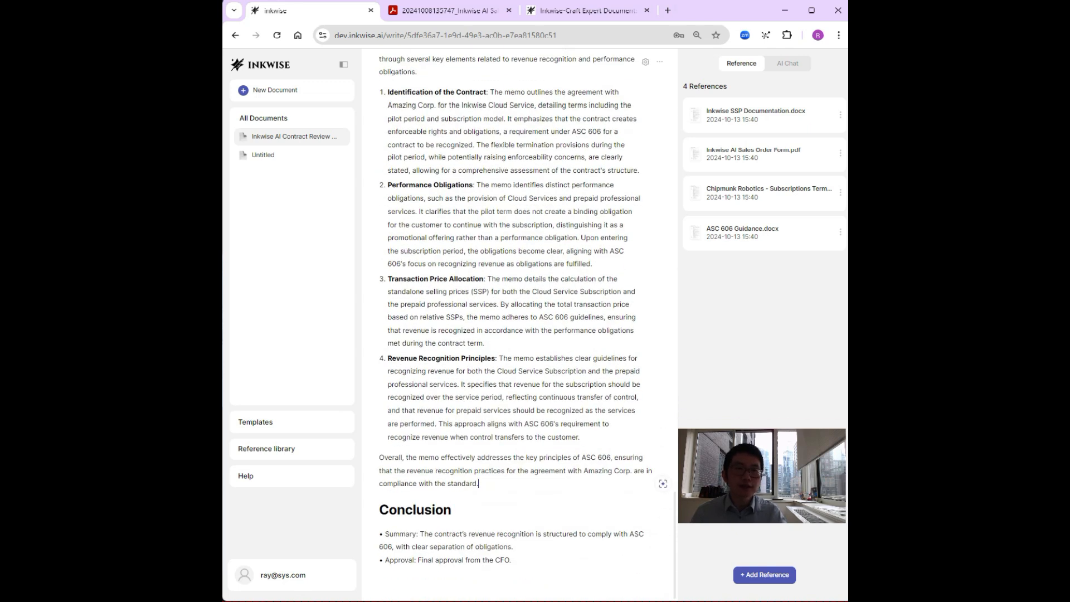
left_click_drag(512, 561, 379, 534)
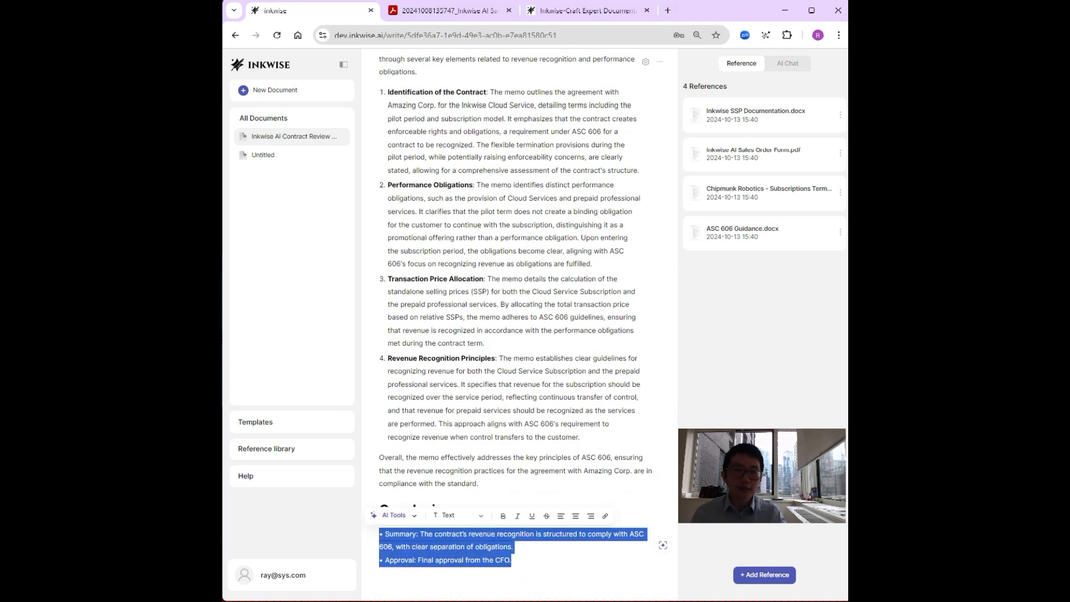
key("BackSpace")
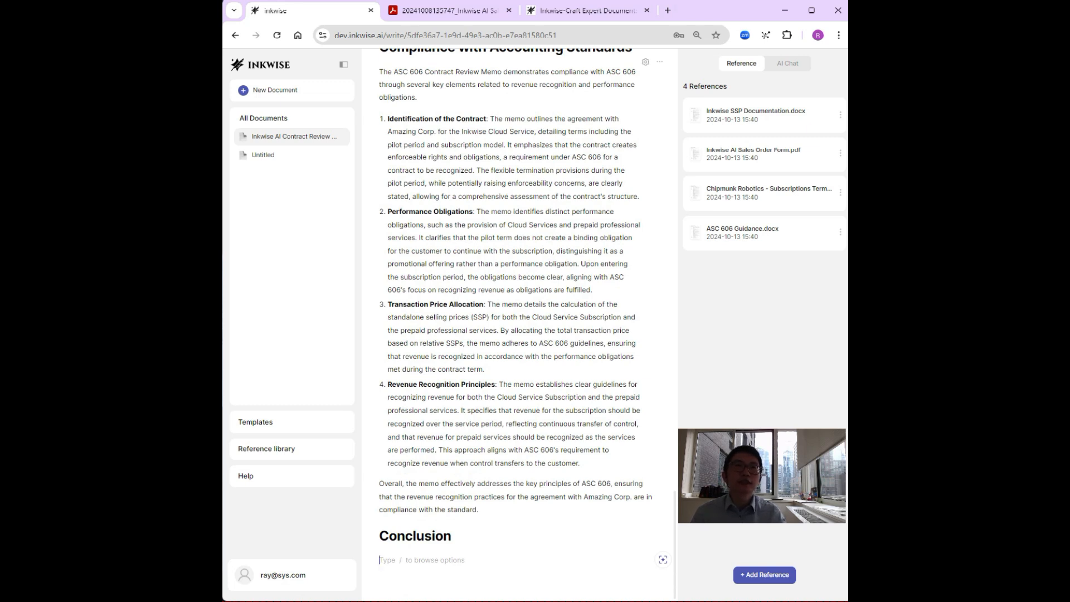
Step: Select the memo text from the Introduction to the end of the compliance section and look through it
left_click(453, 536)
left_click_drag(479, 509, 379, 115)
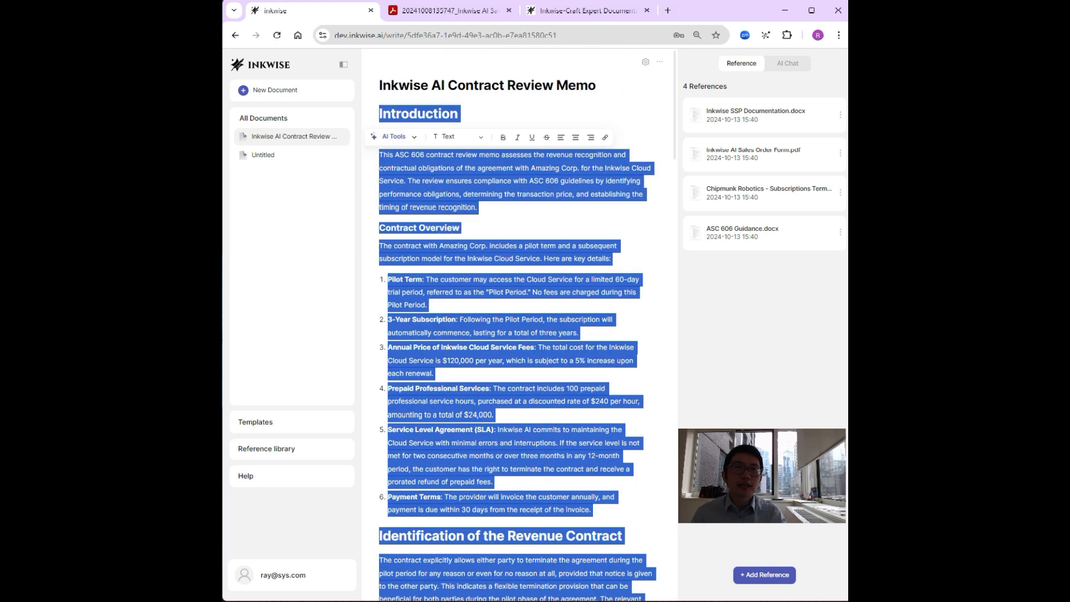
scroll(518, 324, "down", 7)
scroll(519, 323, "down", 12)
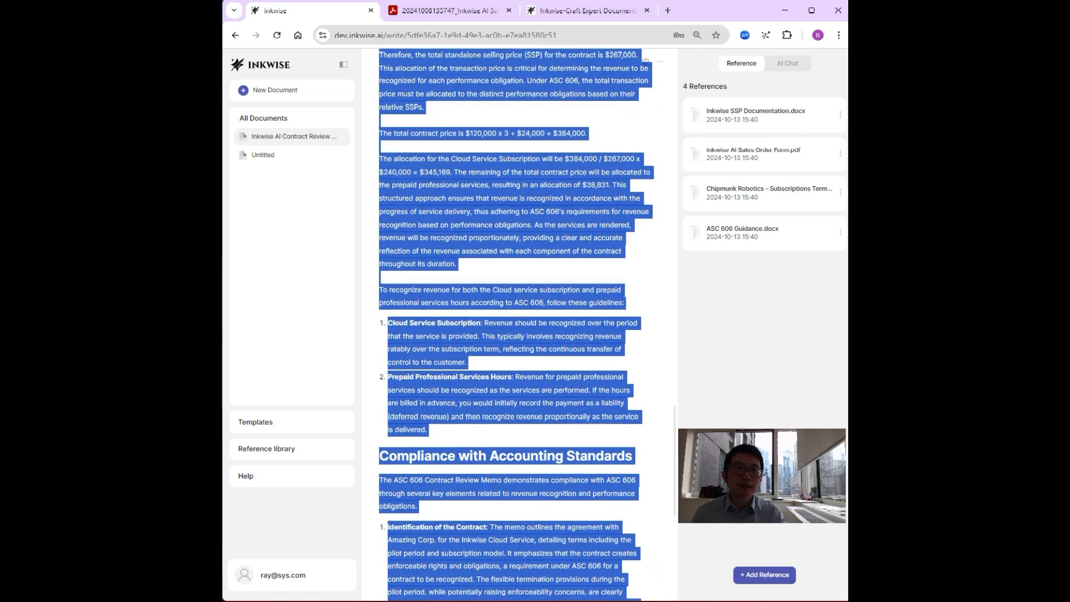
scroll(517, 323, "up", 10)
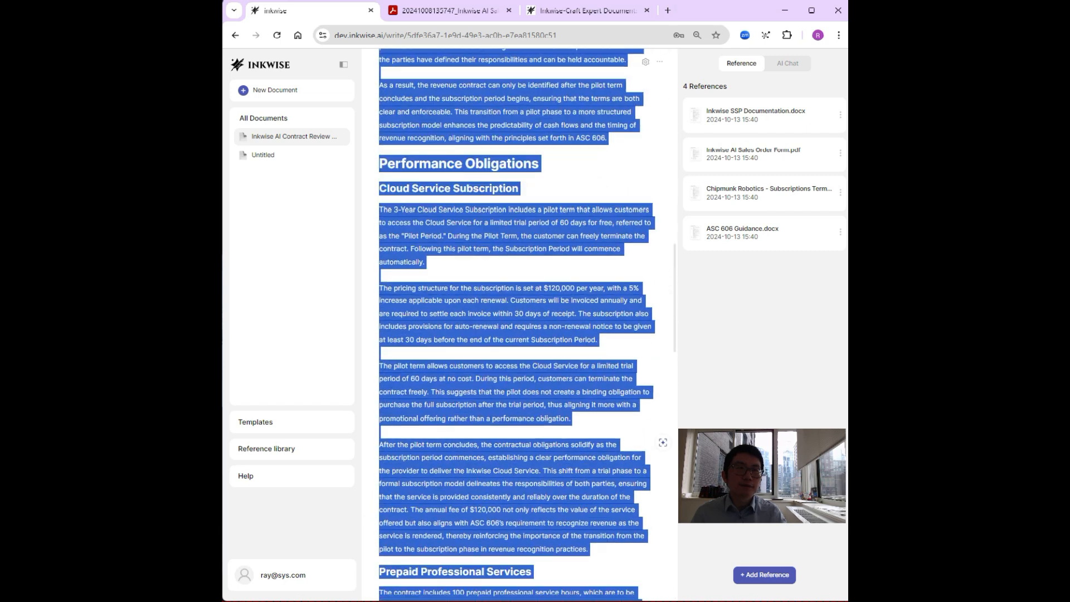
Step: Open an AI prompt under the Conclusion heading and remove ASC 606 Guidance.docx as its reference
left_click(663, 509)
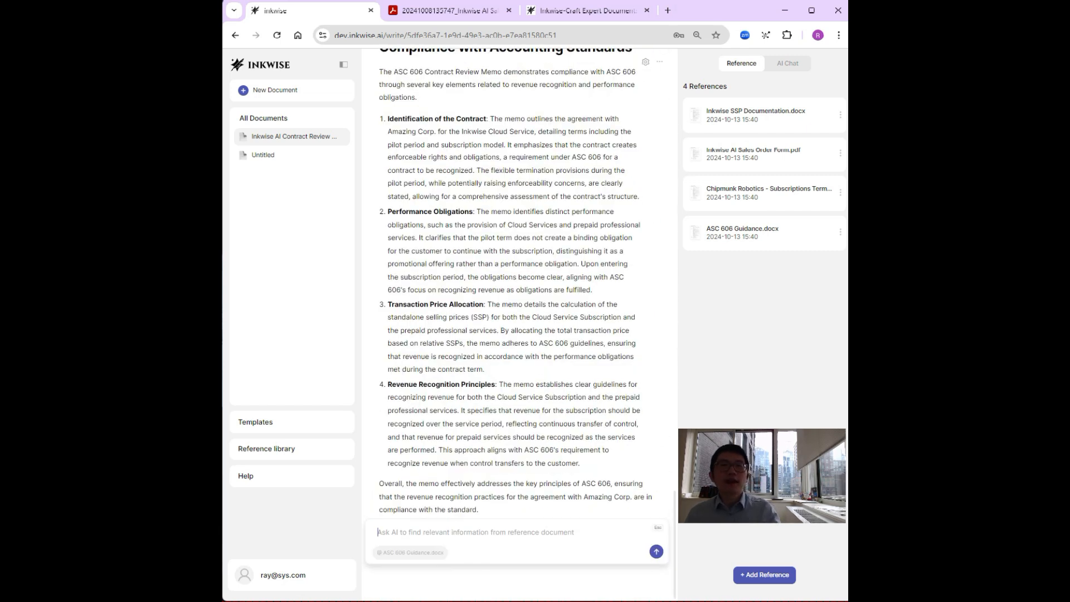
left_click(410, 552)
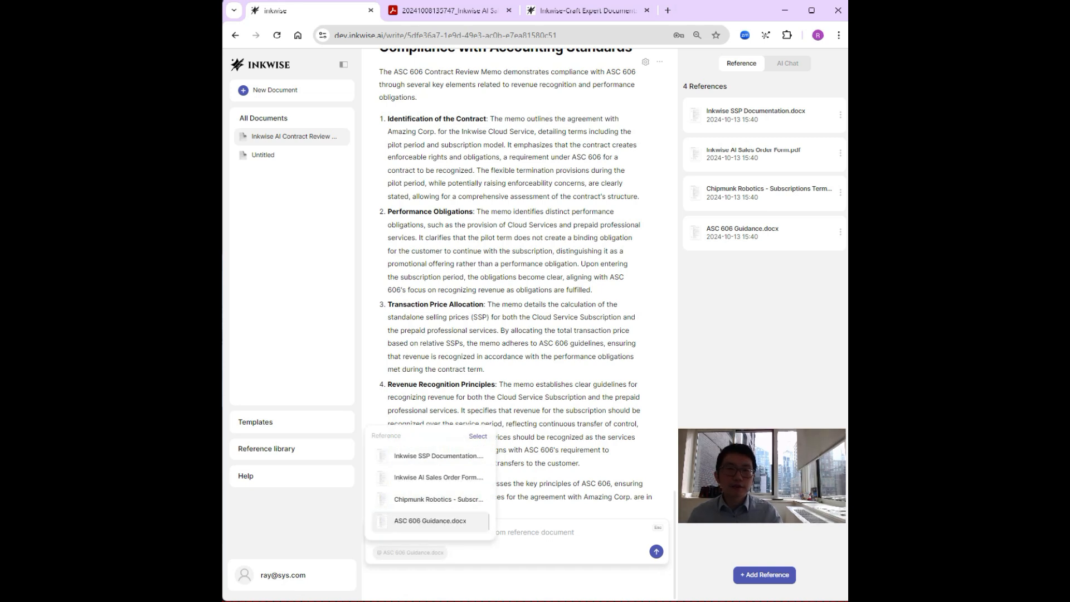
left_click(478, 437)
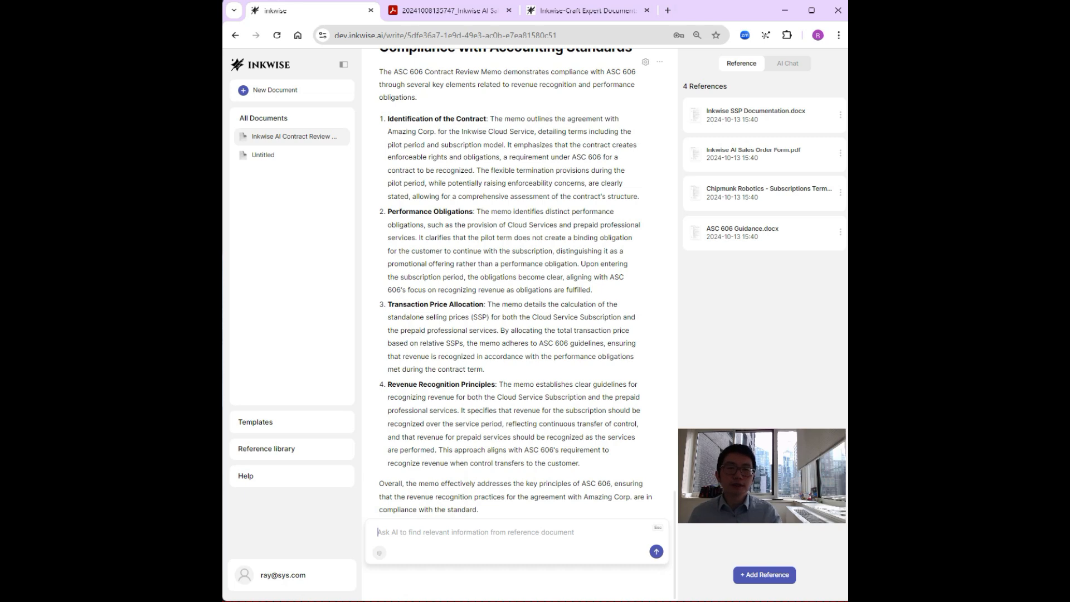
Step: Ask the AI: "Write a conclusion to show what we did in a short summary and our compliance with ASC 606. 100 words or less."
type("Write")
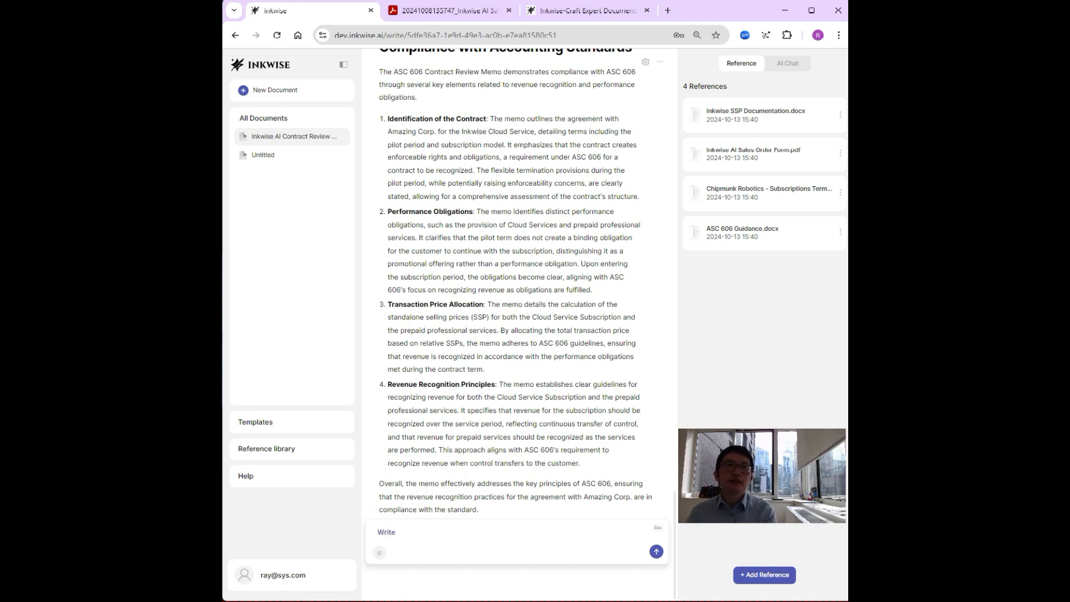
type(" a conclusion to show what we did in a short su")
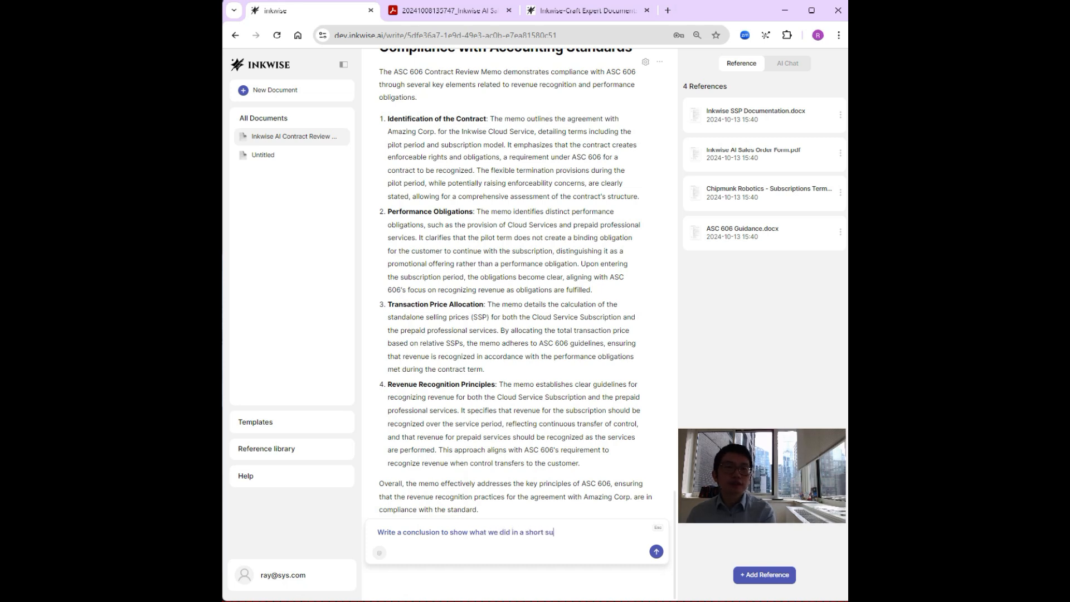
type("mmary and our compliance wit")
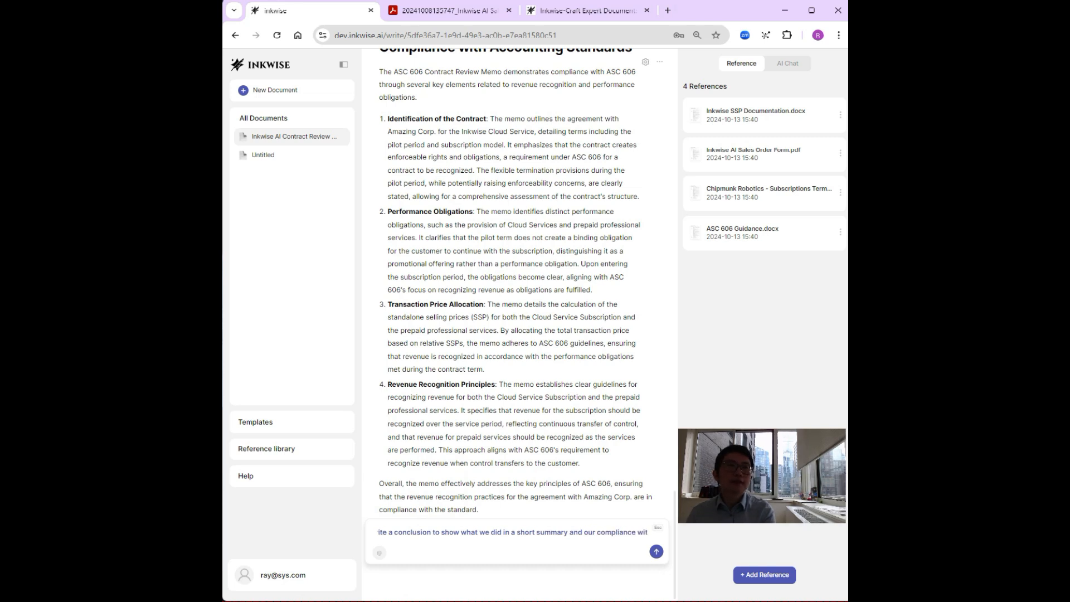
type("h ASC 606")
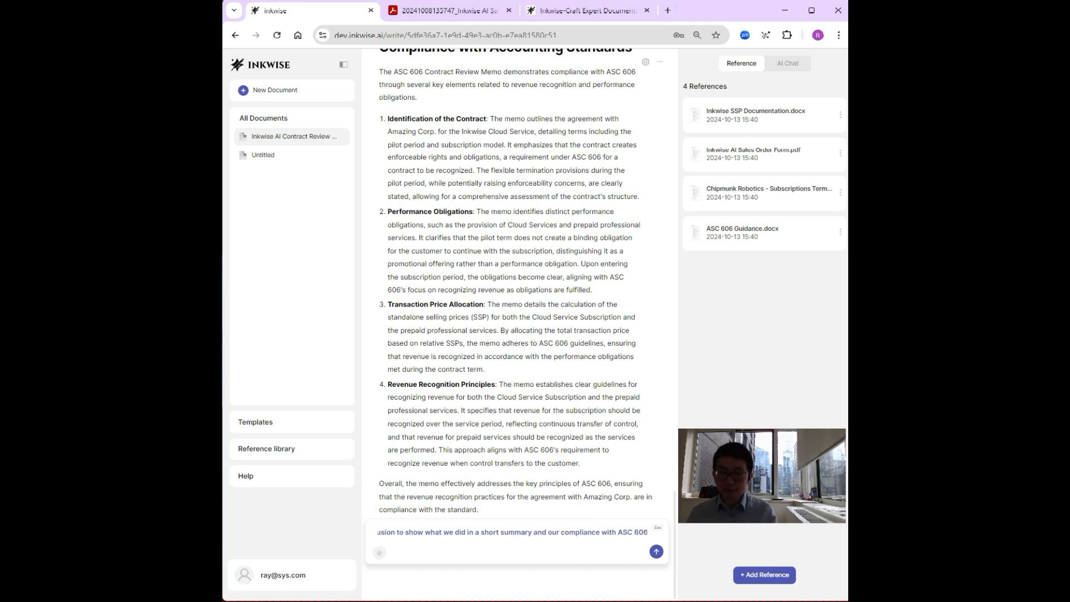
type(". 100")
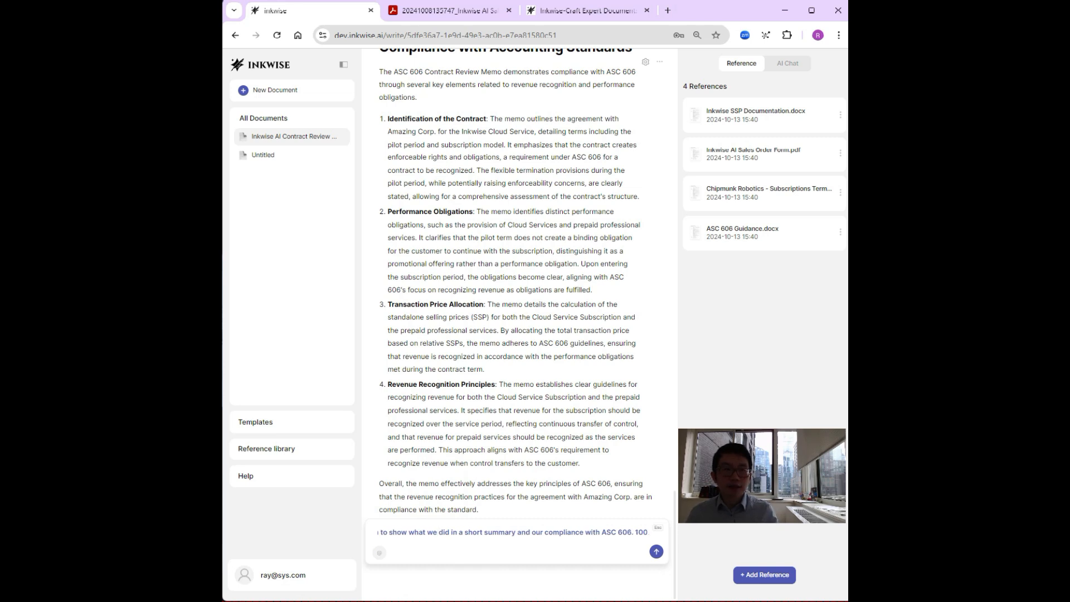
type(" words")
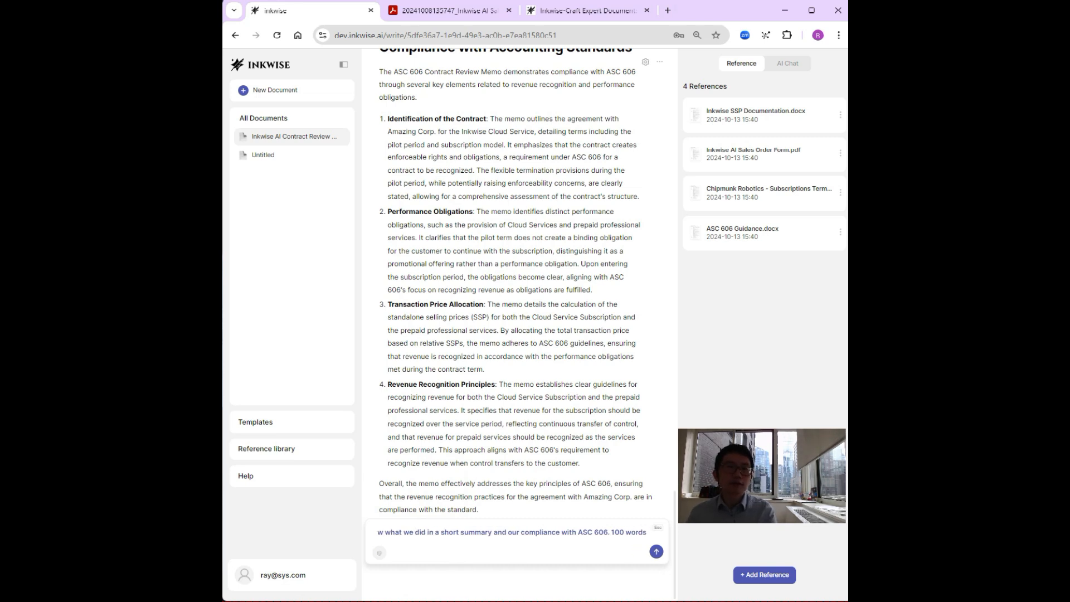
type(" or less.")
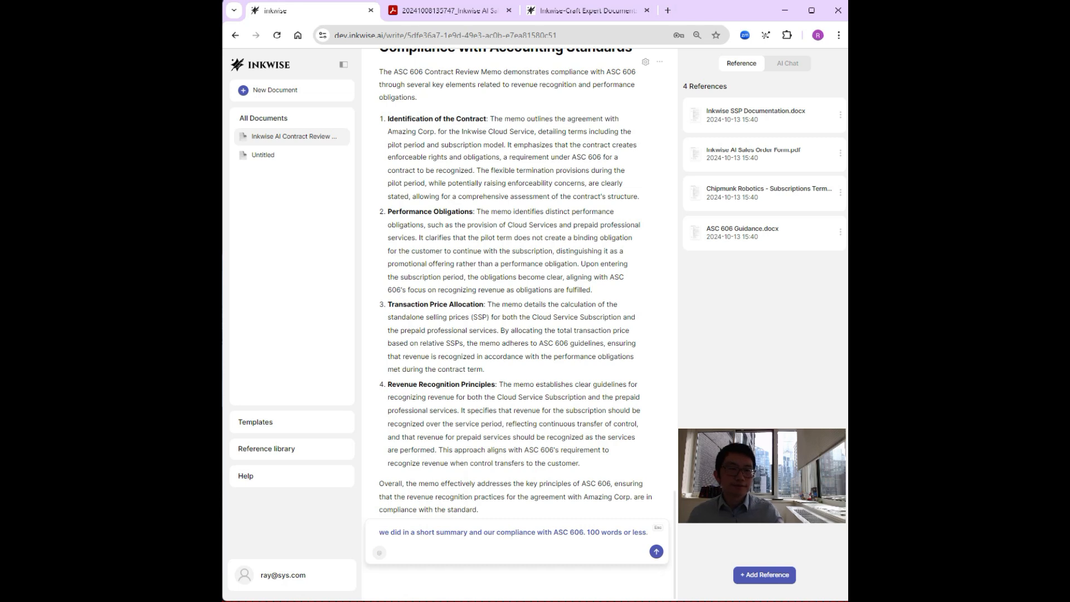
key("Return")
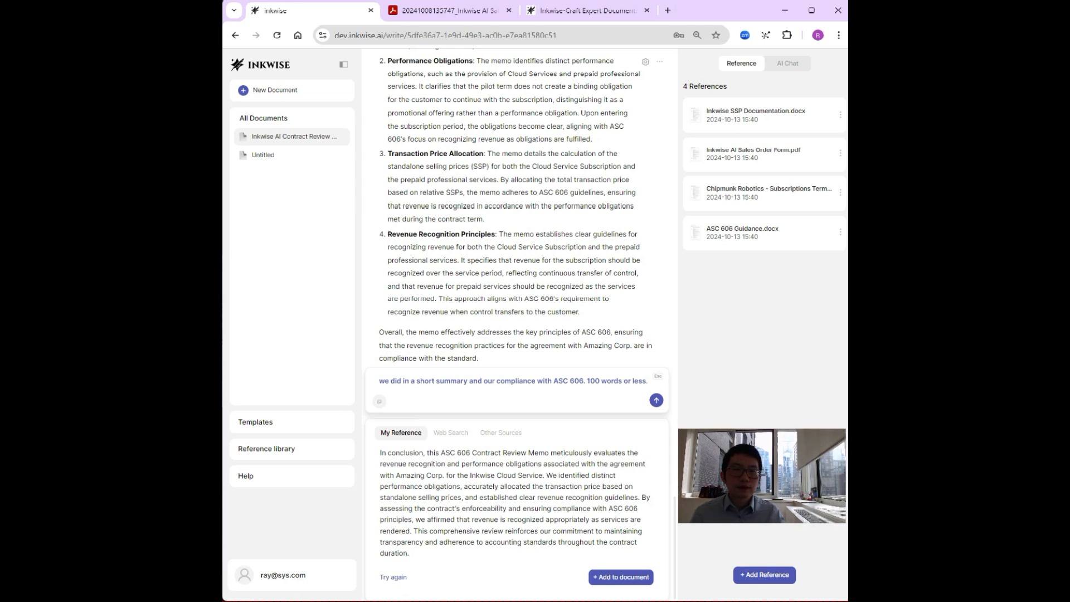
Step: Copy the generated conclusion, dismiss the AI prompt and paste the text under the Conclusion heading
left_click_drag(381, 452, 409, 554)
key("ctrl+c")
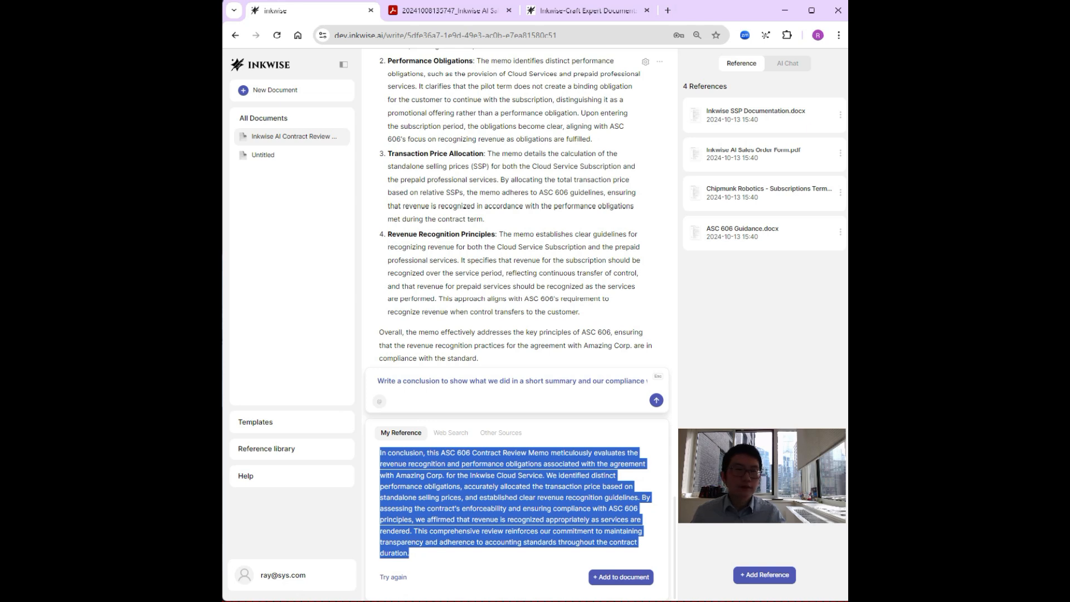
key("Escape")
left_click_drag(480, 510, 381, 51)
left_click(446, 558)
key("ctrl+v")
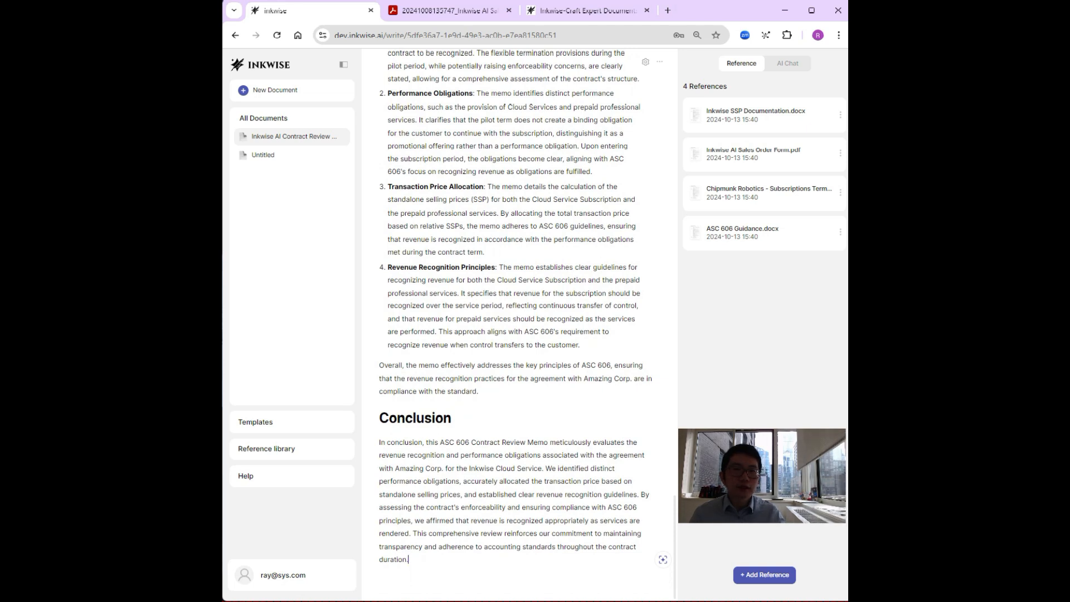
Step: In the conclusion's first sentence, replace "ASC 606 Contract Review Memo" with "memo" and delete the word "meticulously"
left_click_drag(440, 442, 551, 442)
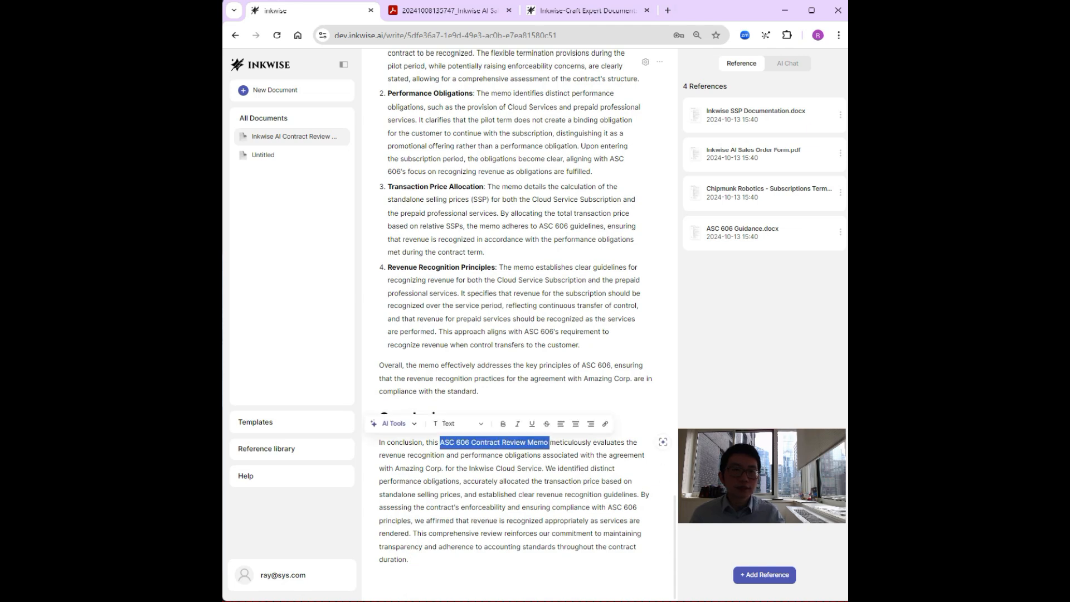
type("memo")
key("ctrl+Delete")
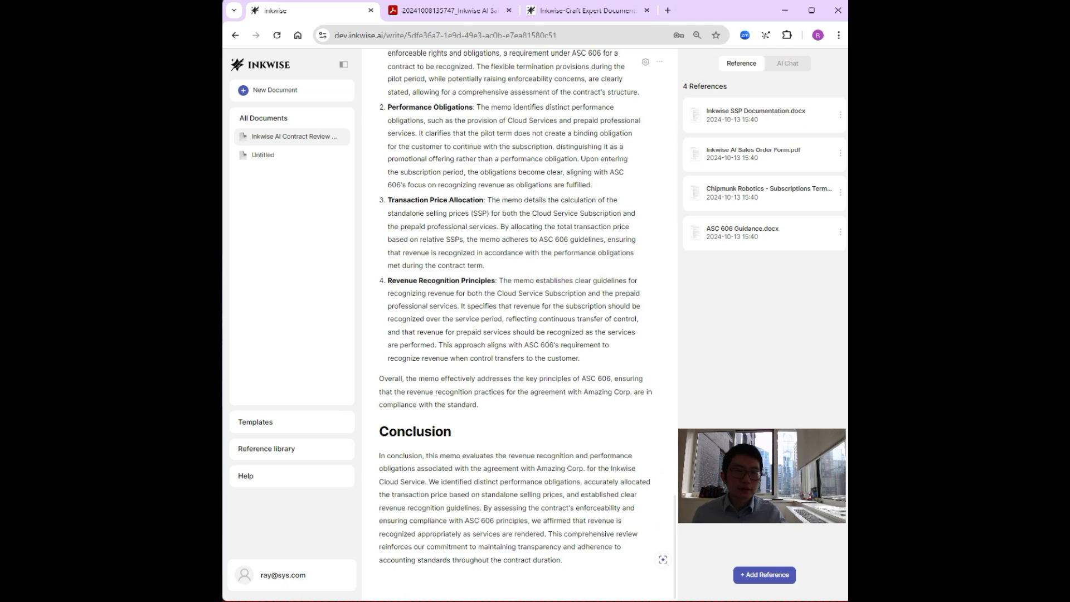
Step: Review the memo from the Introduction through the contract identification, performance obligations, and allocation and revenue recognition sections
scroll(519, 323, "up", 9)
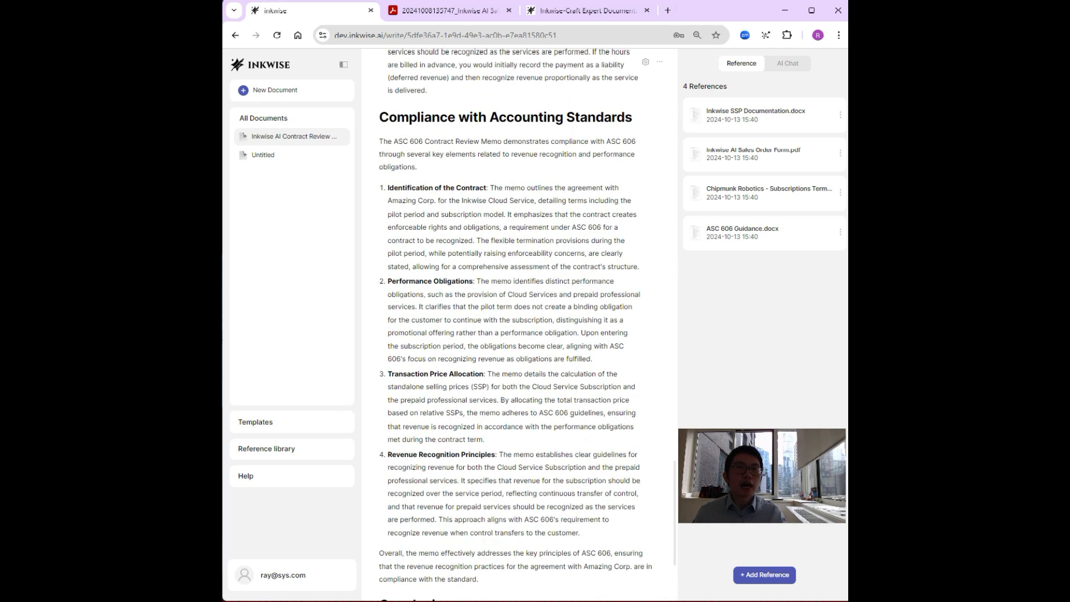
scroll(514, 323, "up", 16)
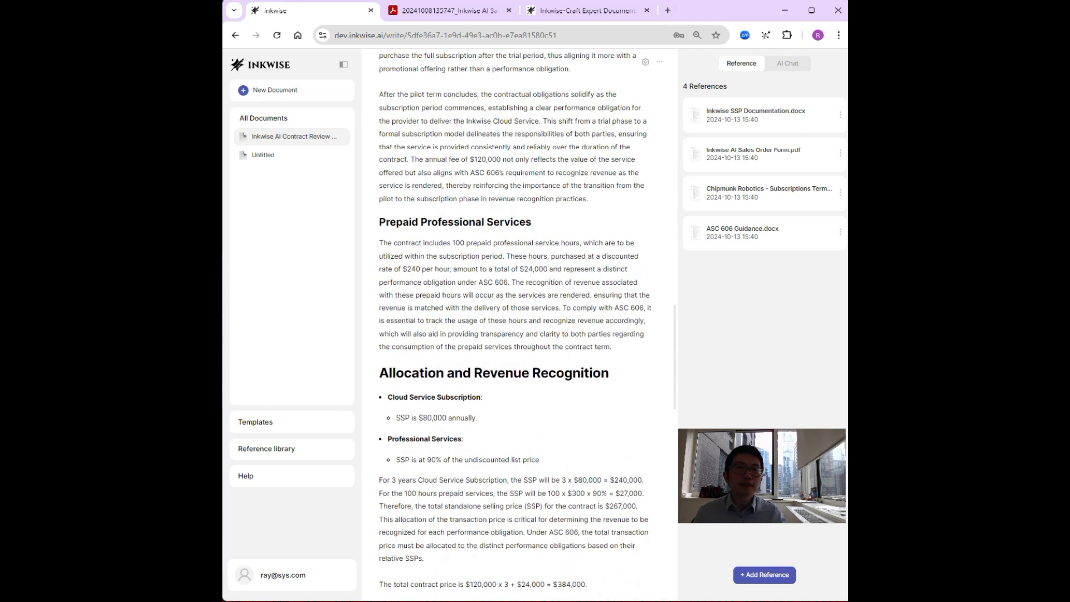
scroll(516, 324, "up", 12)
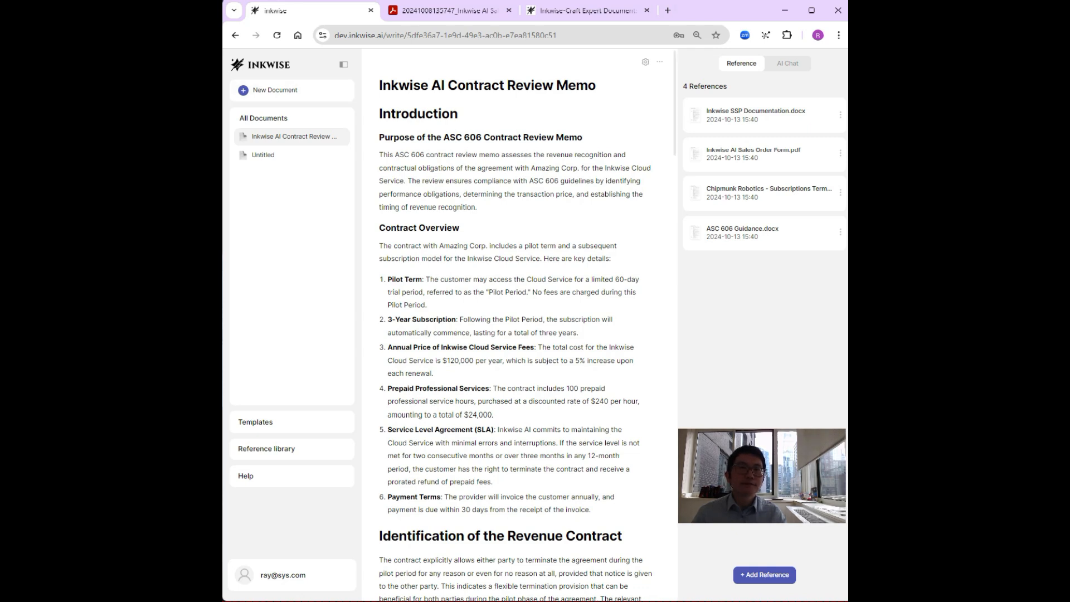
scroll(516, 323, "down", 5)
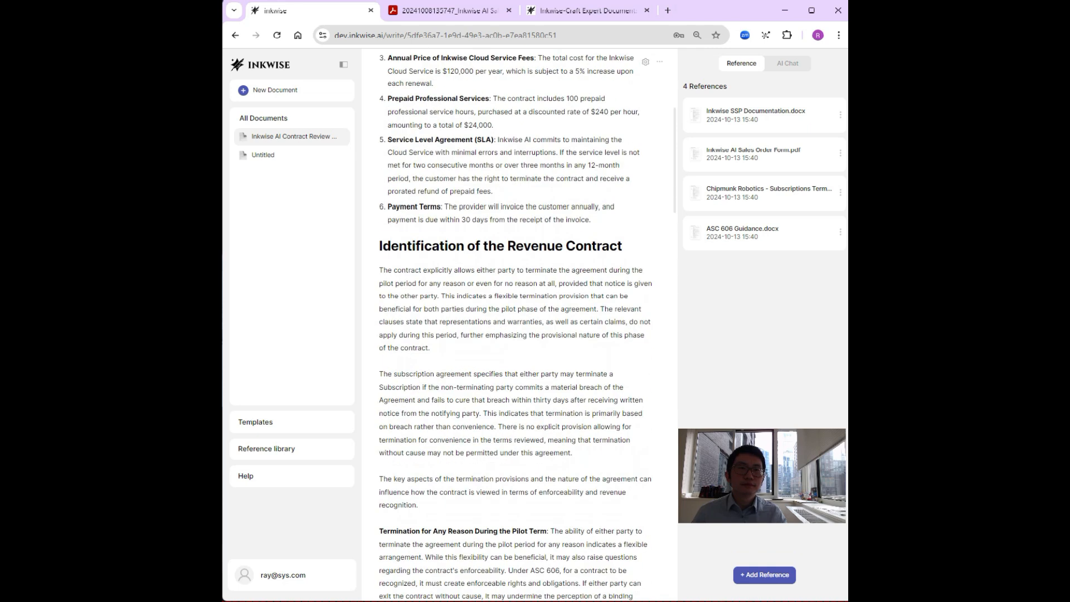
scroll(516, 324, "down", 5)
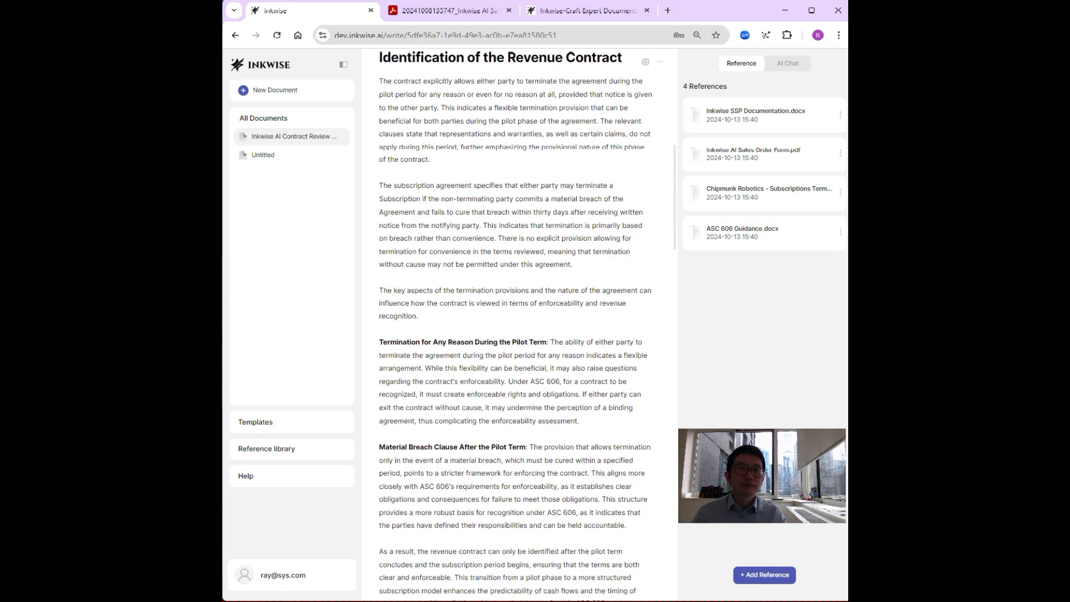
scroll(516, 323, "down", 2)
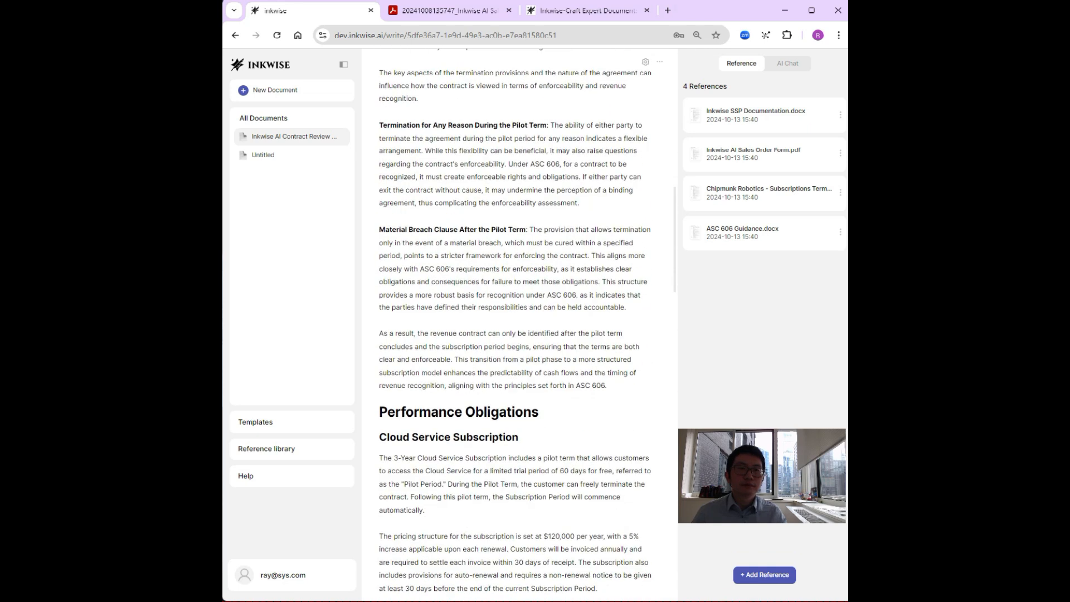
scroll(516, 324, "up", 2)
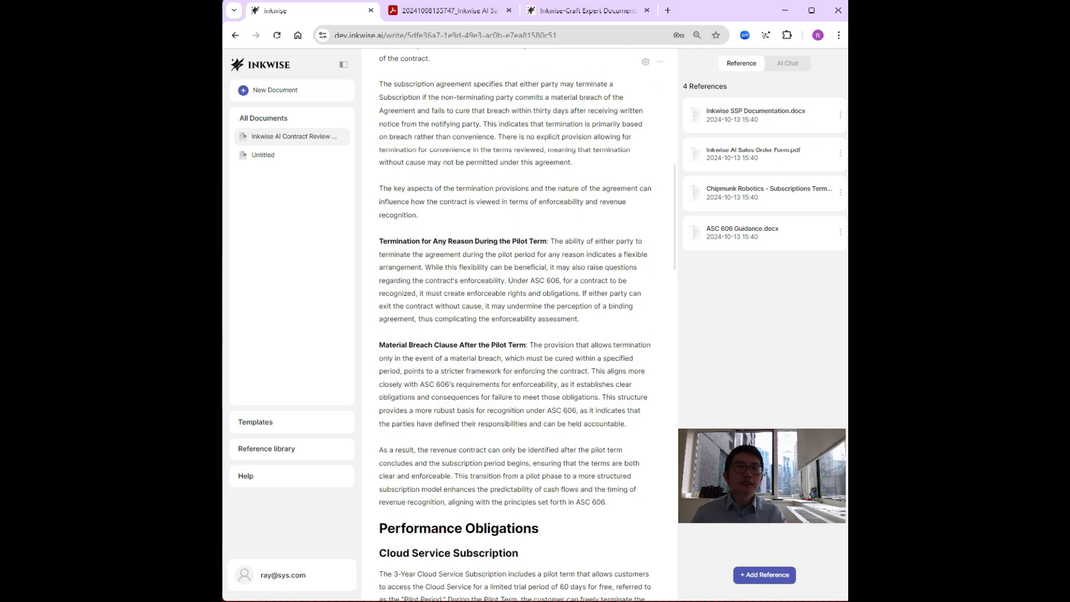
scroll(515, 323, "up", 2)
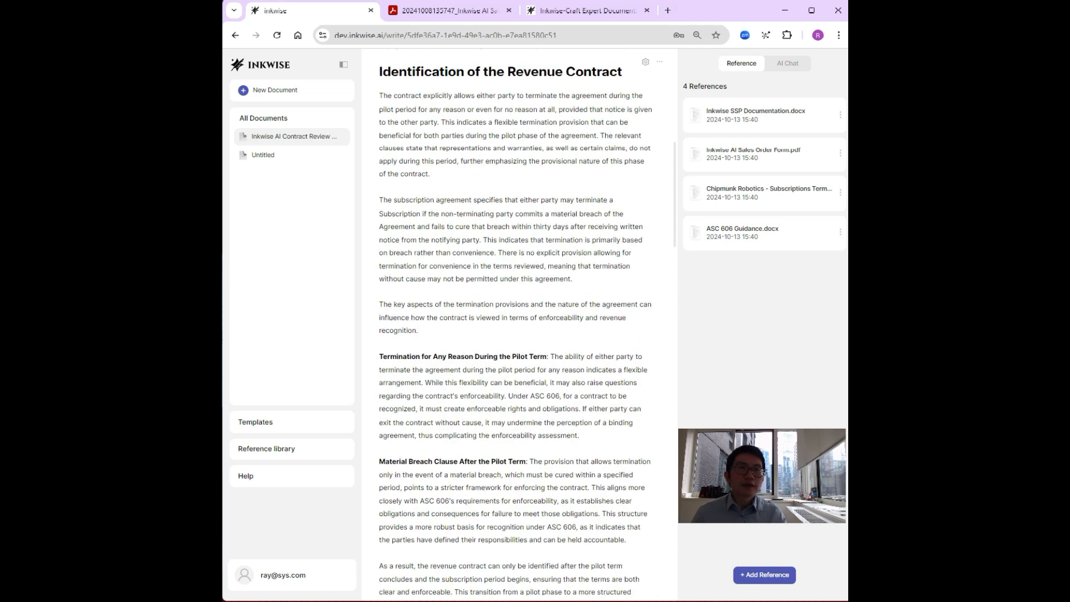
scroll(516, 323, "down", 1)
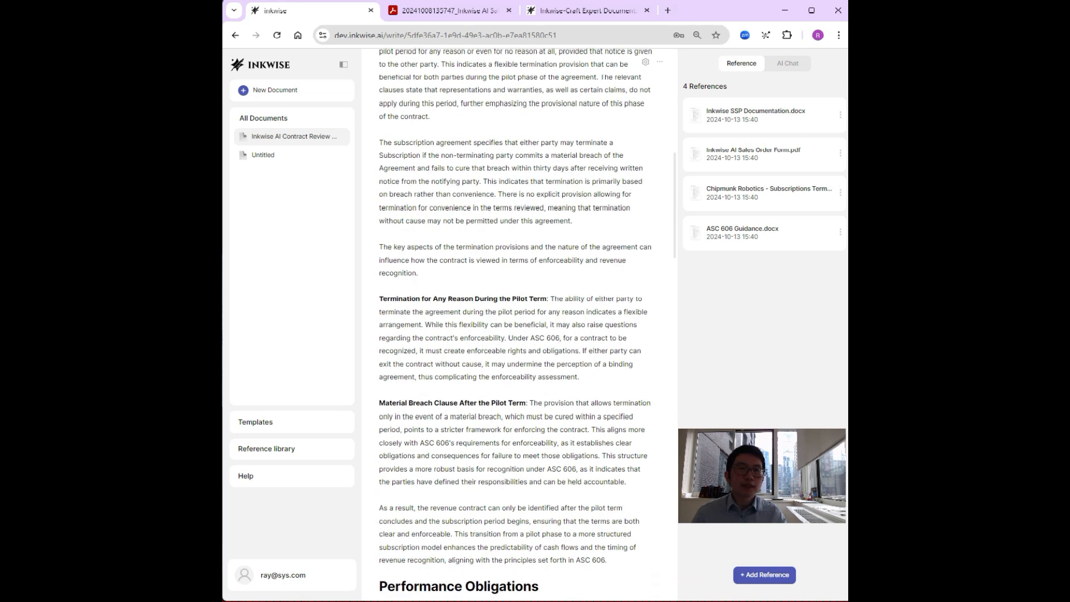
scroll(515, 324, "down", 5)
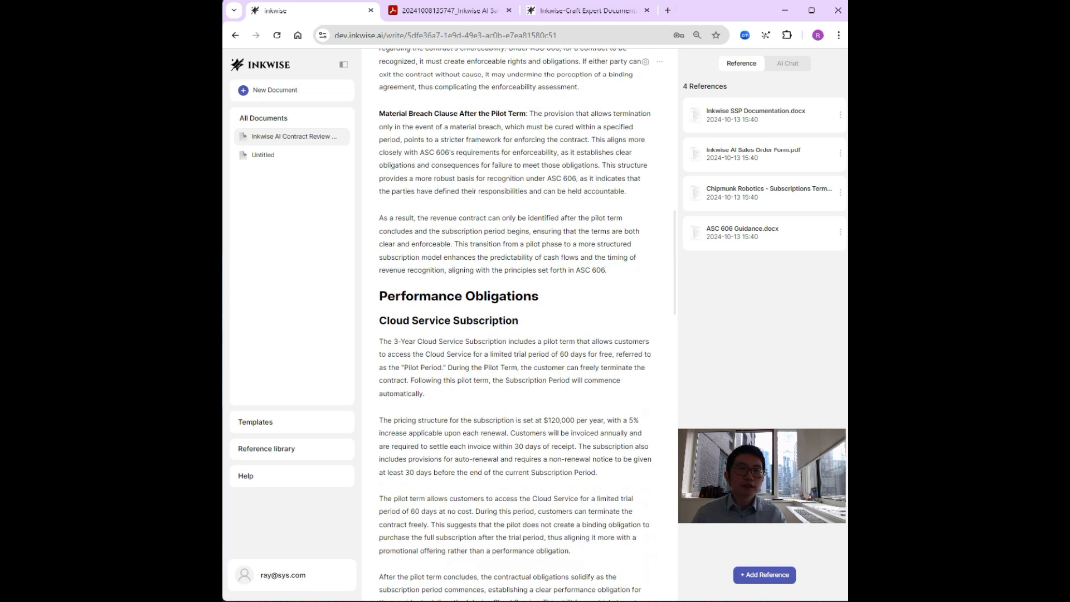
scroll(516, 324, "down", 5)
scroll(515, 323, "up", 3)
scroll(515, 323, "down", 2)
scroll(516, 323, "down", 10)
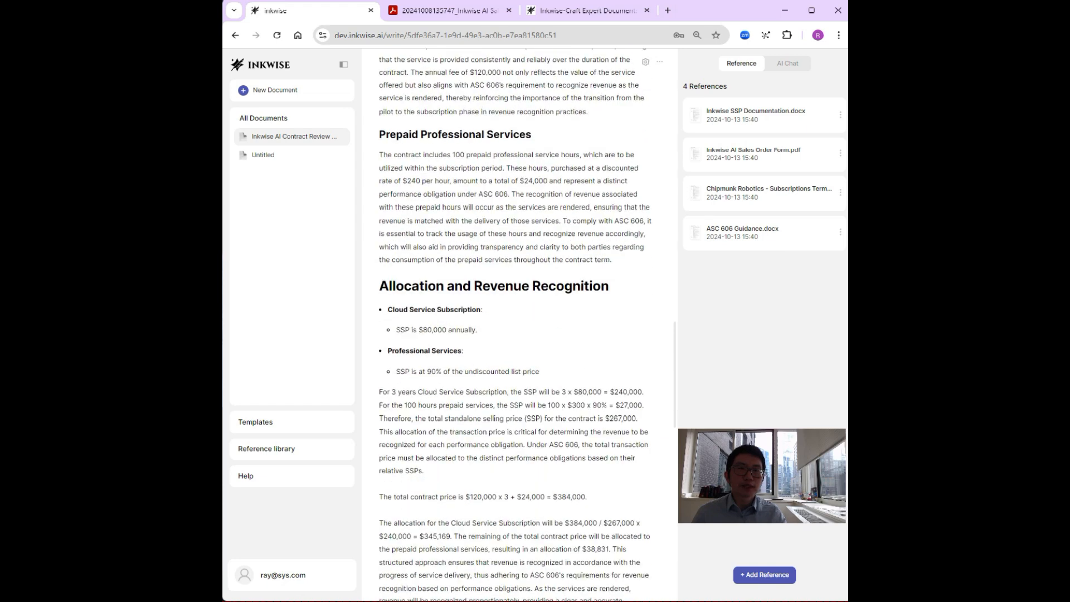
scroll(516, 323, "down", 8)
Step: Add the line "The following will only be applicable once the Pilot Term concludes:" directly above the Performance Obligations heading
scroll(516, 324, "up", 16)
scroll(516, 323, "up", 8)
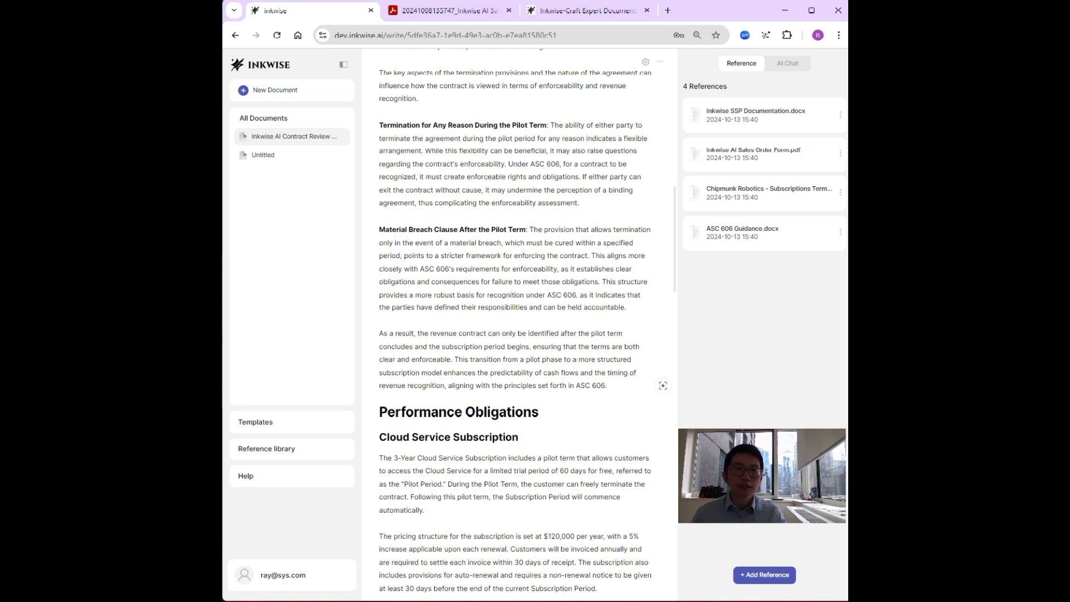
key("Return")
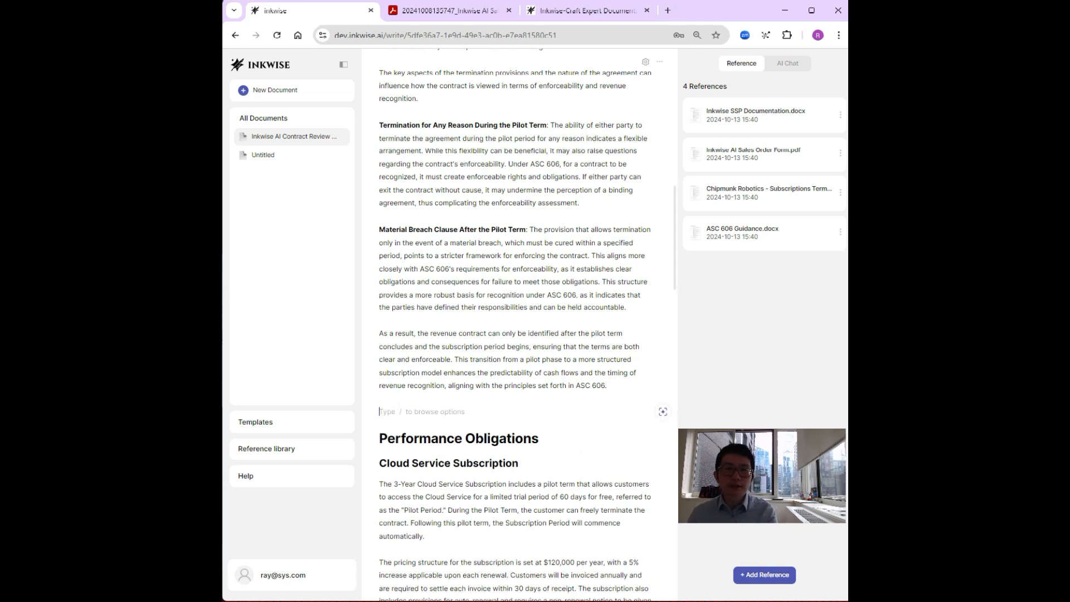
type("The following wi")
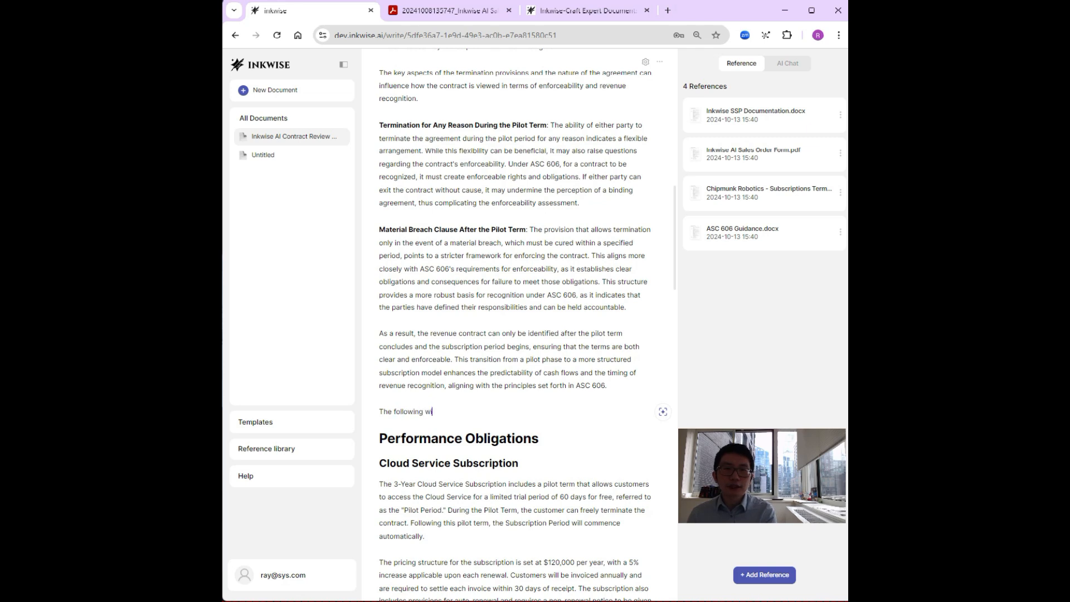
type("ll only be applicable once the")
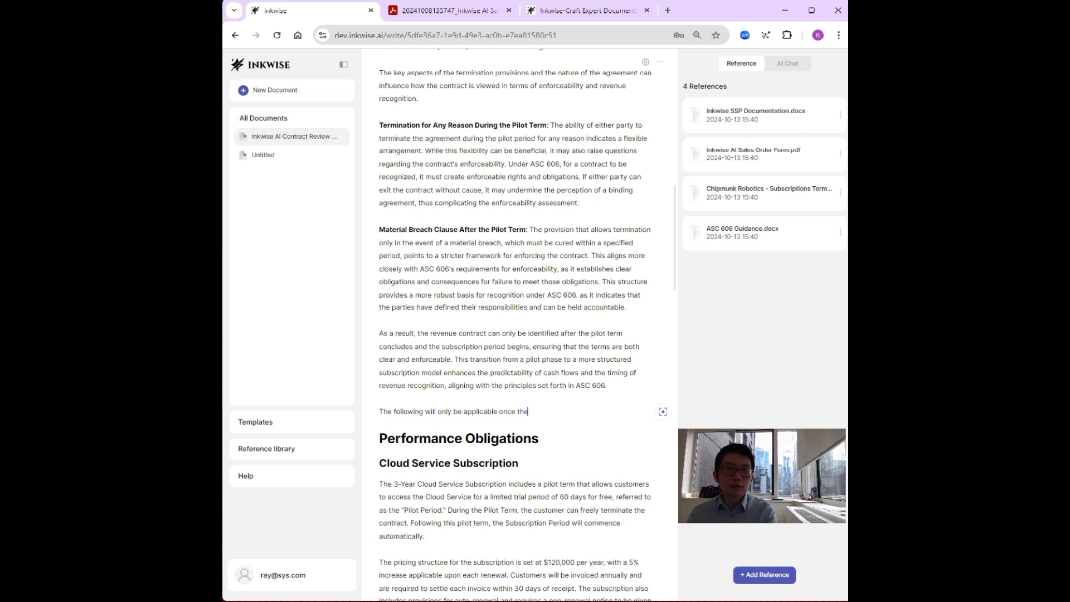
type(" Pilot Term Conclu")
key("BackSpace")
key("BackSpace")
key("BackSpace")
key("BackSpace")
key("BackSpace")
key("BackSpace")
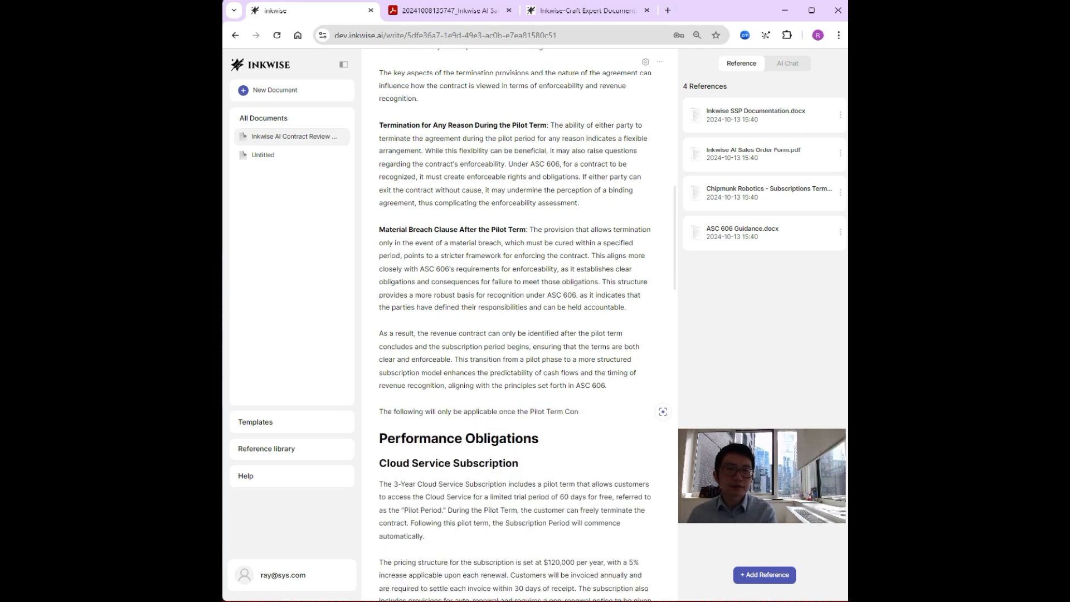
type("concludes:")
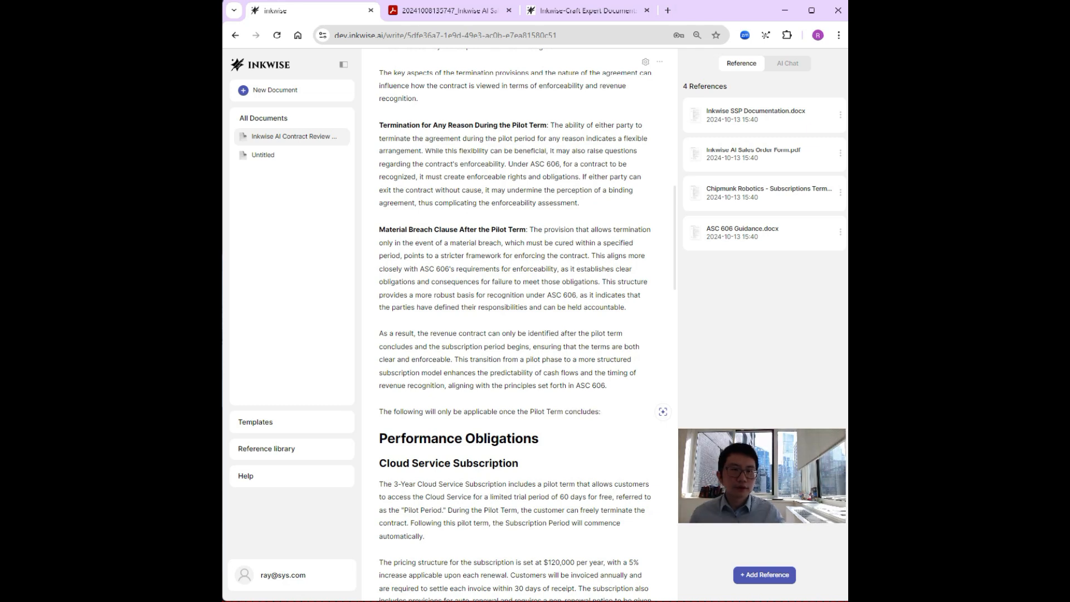
Step: Format the line "The following will only be applicable once the Pilot Term concludes:" as Heading 1 and underline it
key("ctrl+shift+Left")
triple_click(583, 412)
left_click(458, 393)
left_click(455, 430)
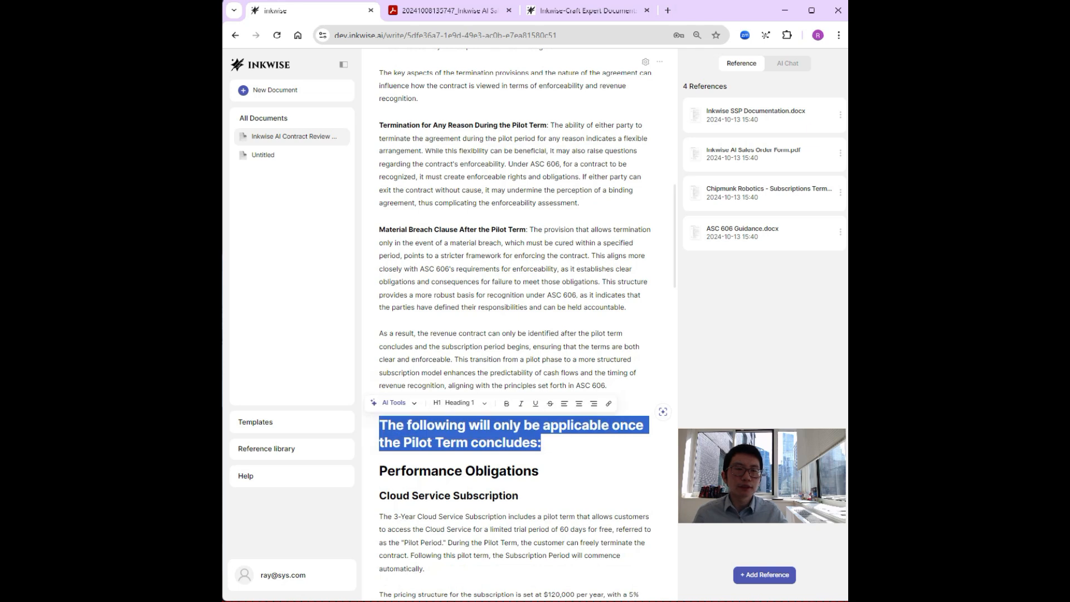
left_click(545, 442)
left_click_drag(545, 443, 376, 425)
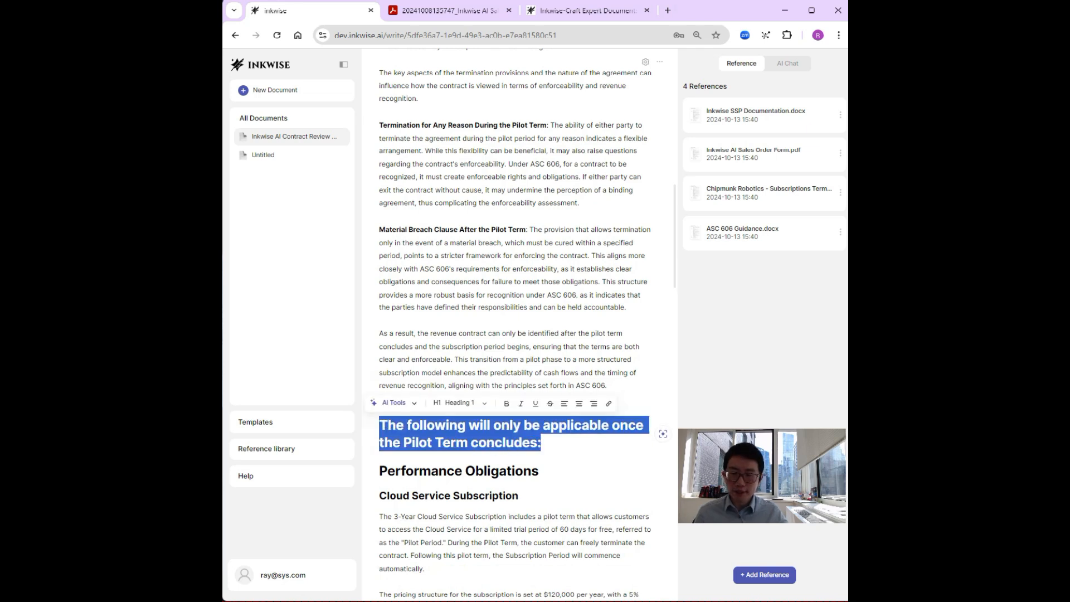
key("ctrl+u")
left_click(539, 471)
Step: Remove the empty line above the underlined Pilot Term heading
left_click_drag(525, 425, 380, 399)
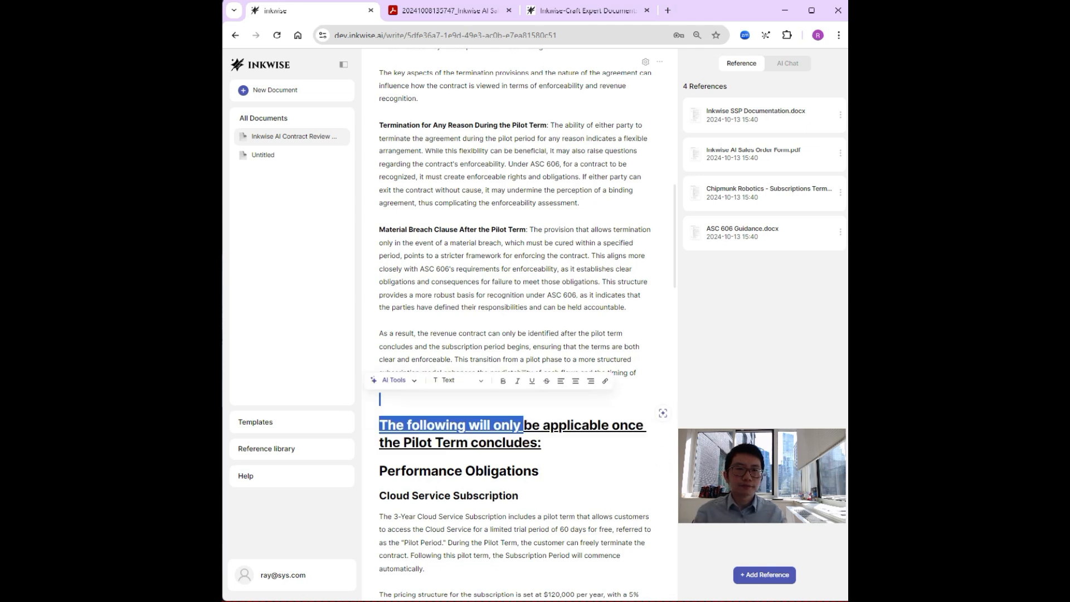
left_click(543, 425)
left_click(380, 399)
key("BackSpace")
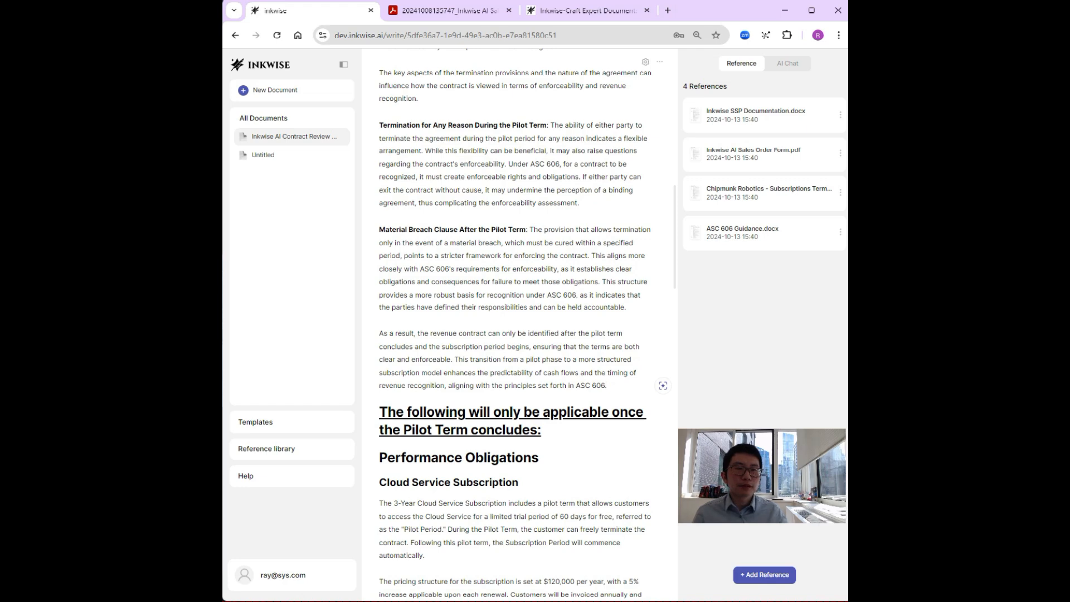
Step: Check the memo through to the Conclusion and export it as a Word (.docx) file
scroll(524, 326, "down", 10)
scroll(514, 327, "down", 10)
scroll(514, 326, "down", 7)
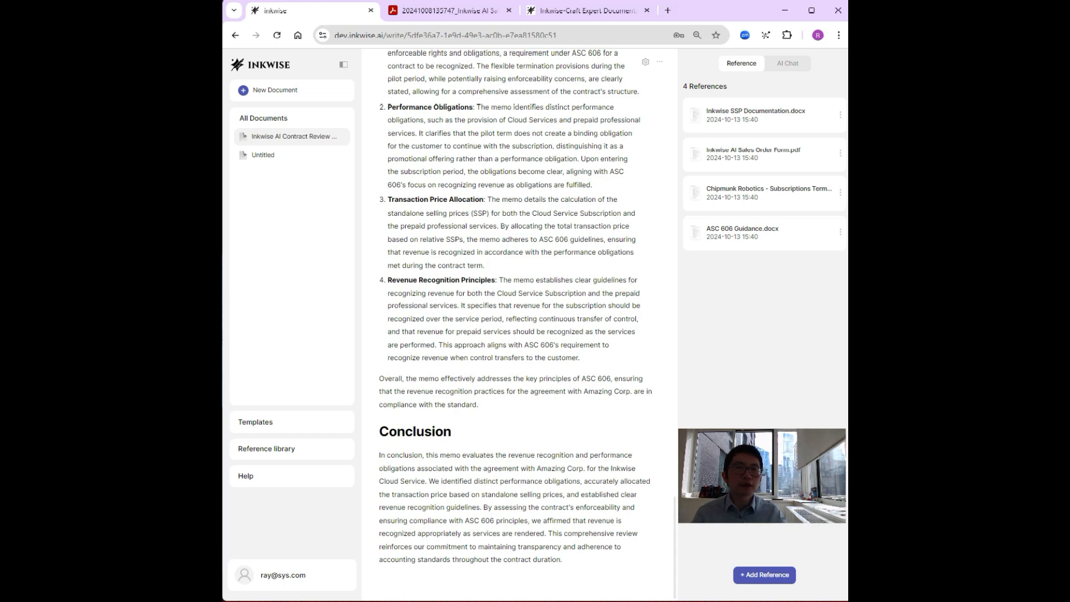
scroll(514, 326, "up", 20)
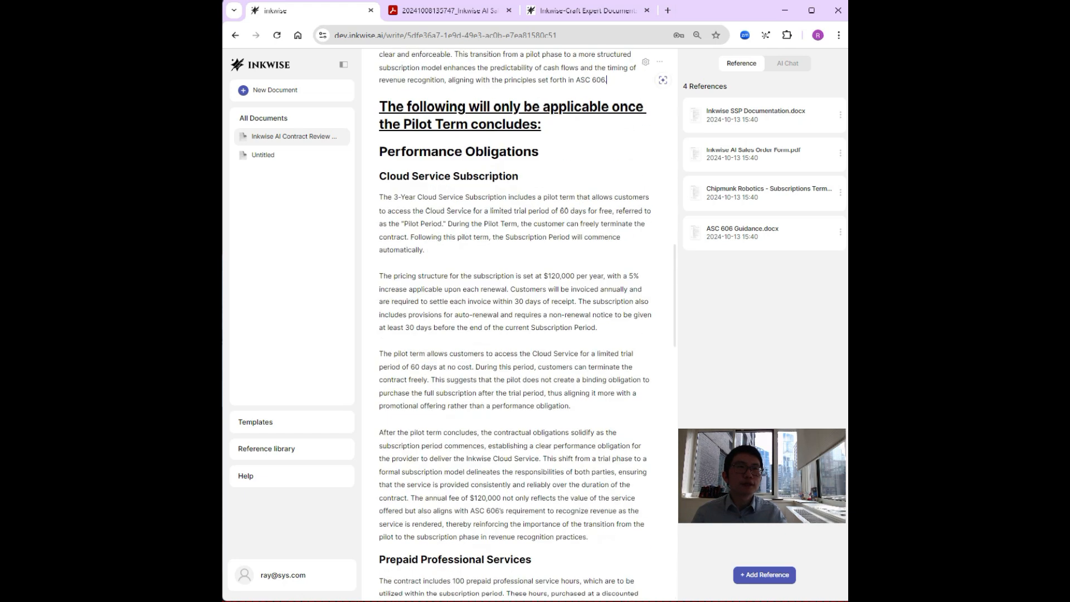
scroll(514, 326, "up", 1)
left_click(660, 61)
left_click(657, 82)
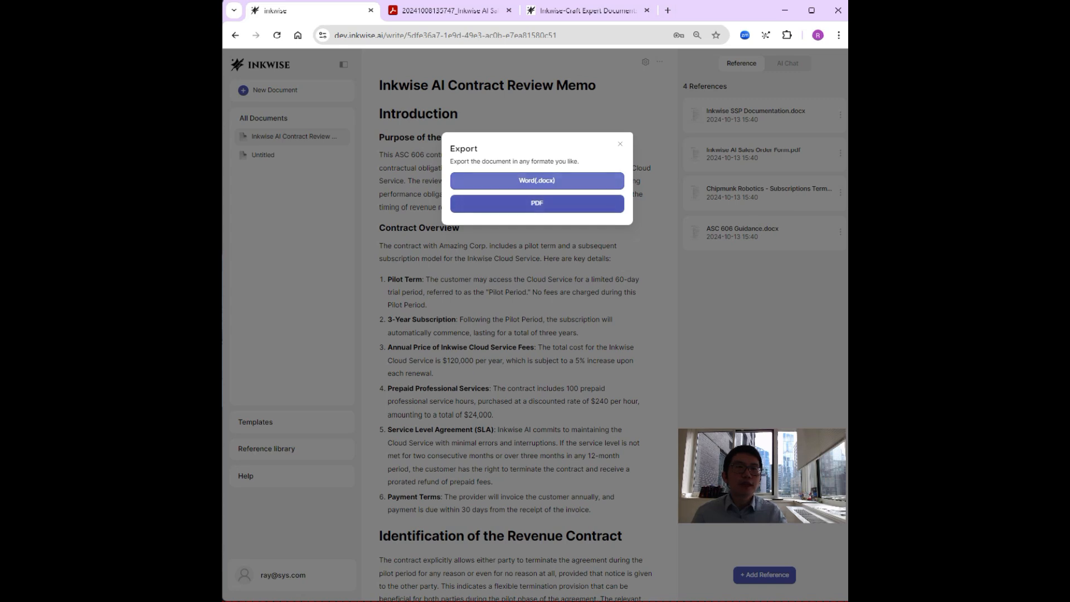
left_click(537, 180)
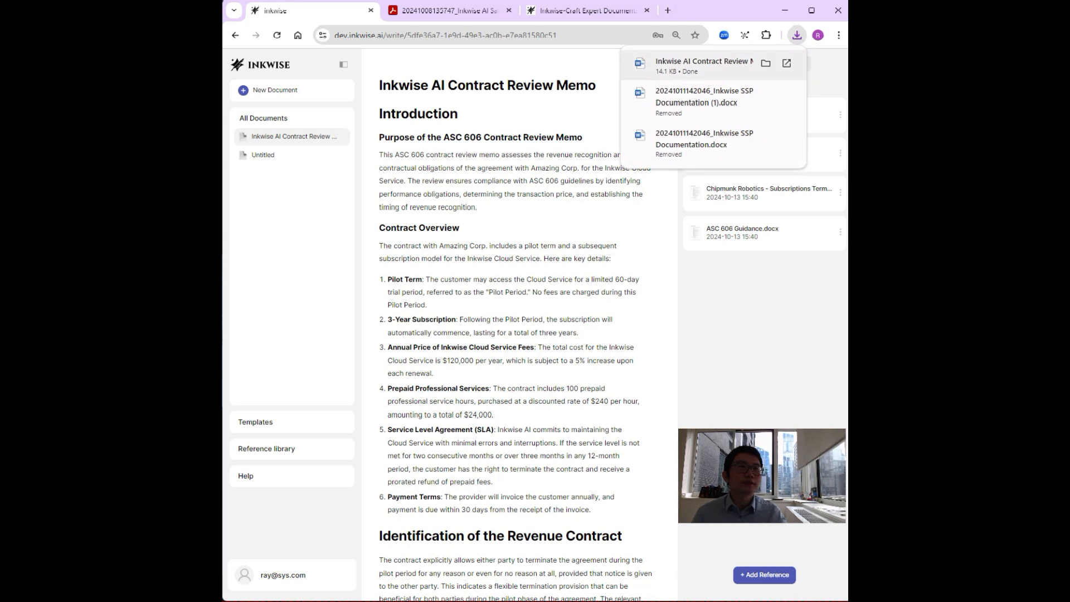
Step: Open the downloaded memo in Word, enable editing, and reposition the window so the document fills the recorded area
left_click(704, 64)
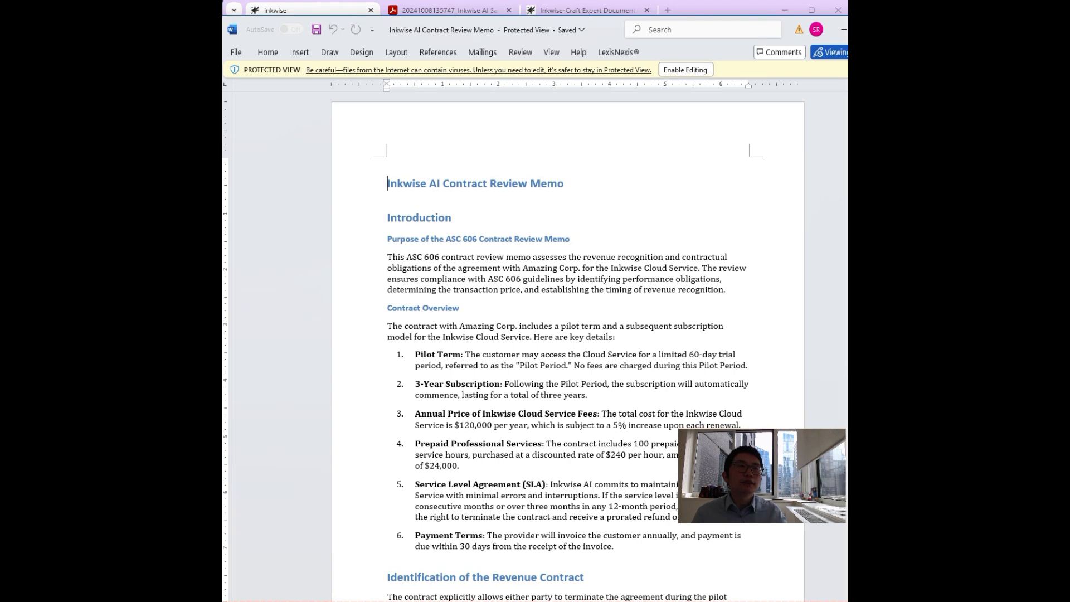
left_click(686, 70)
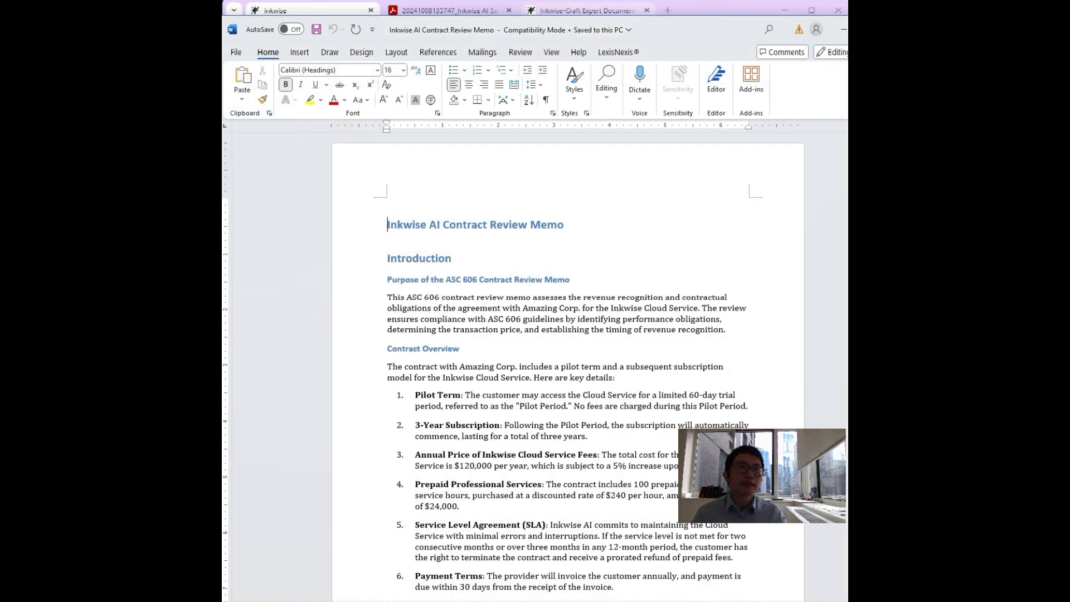
left_click_drag(672, 15, 669, 63)
left_click_drag(581, 70, 580, 100)
left_click_drag(528, 439, 527, 600)
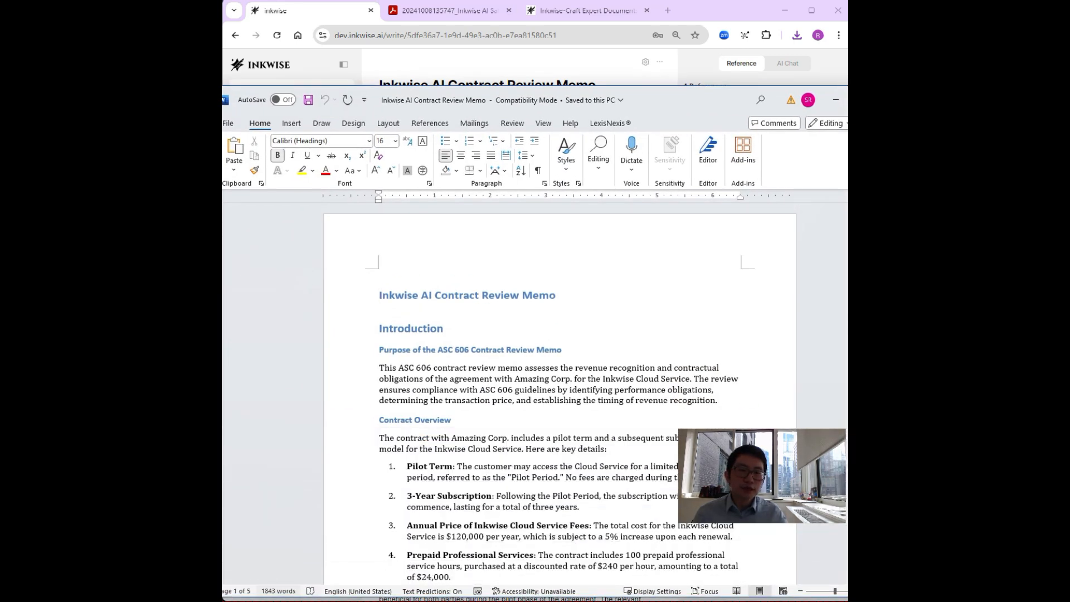
left_click_drag(631, 85, 631, 0)
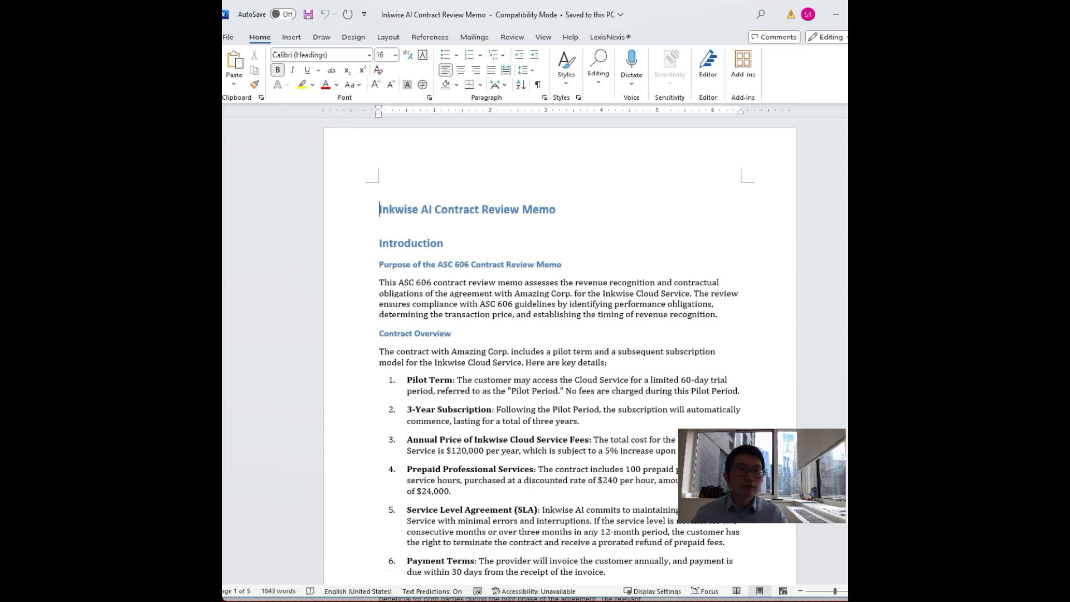
Step: Examine the exported memo's headings, lists and text from the Introduction to the Conclusion, and its overall page layout
scroll(561, 350, "down", 2)
scroll(561, 350, "down", 14)
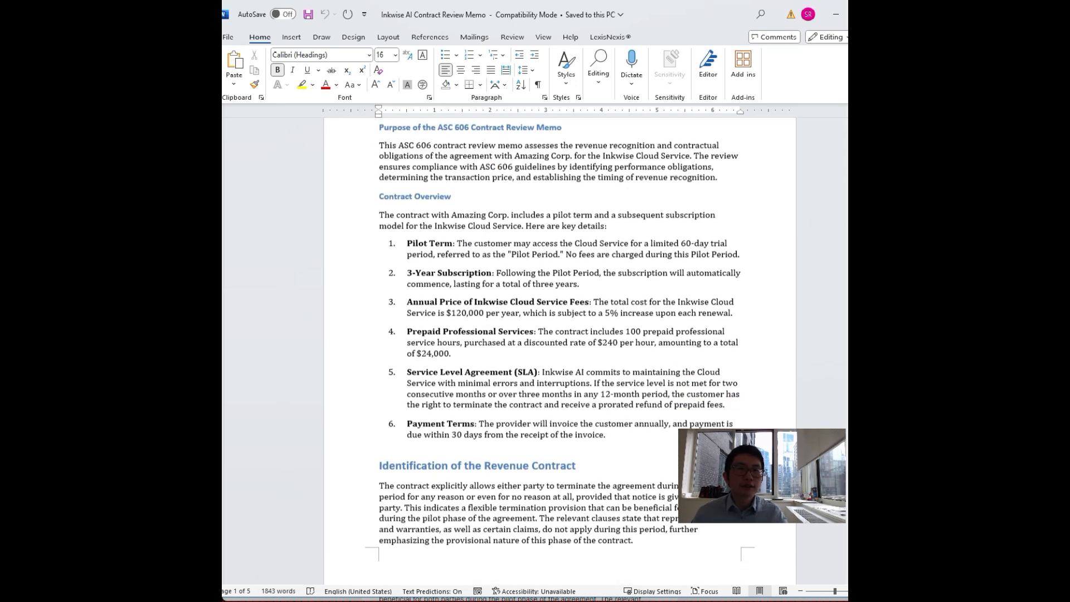
scroll(561, 351, "down", 12)
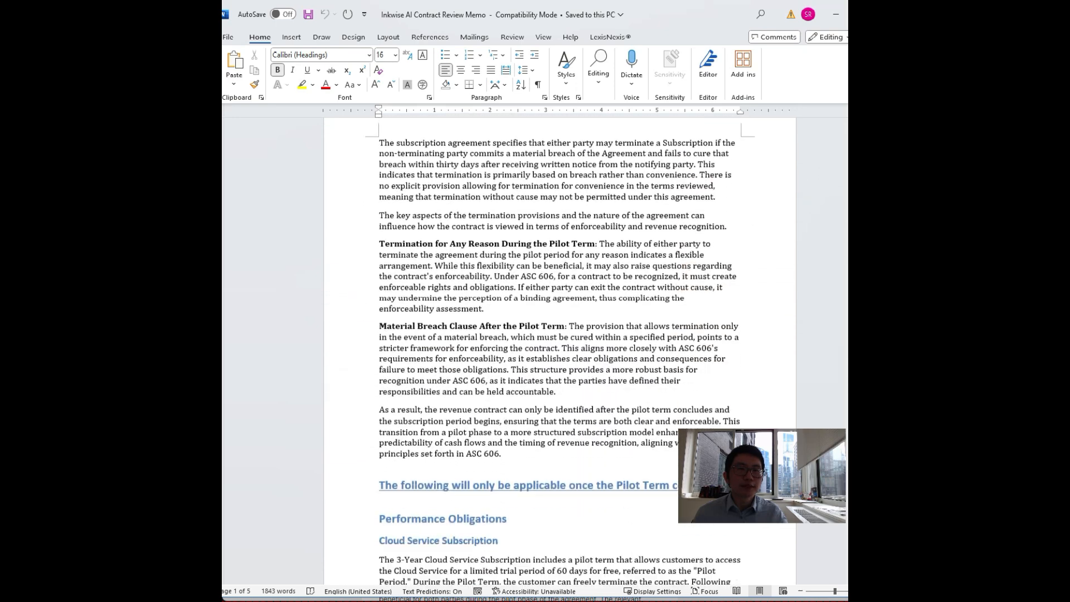
scroll(561, 350, "down", 14)
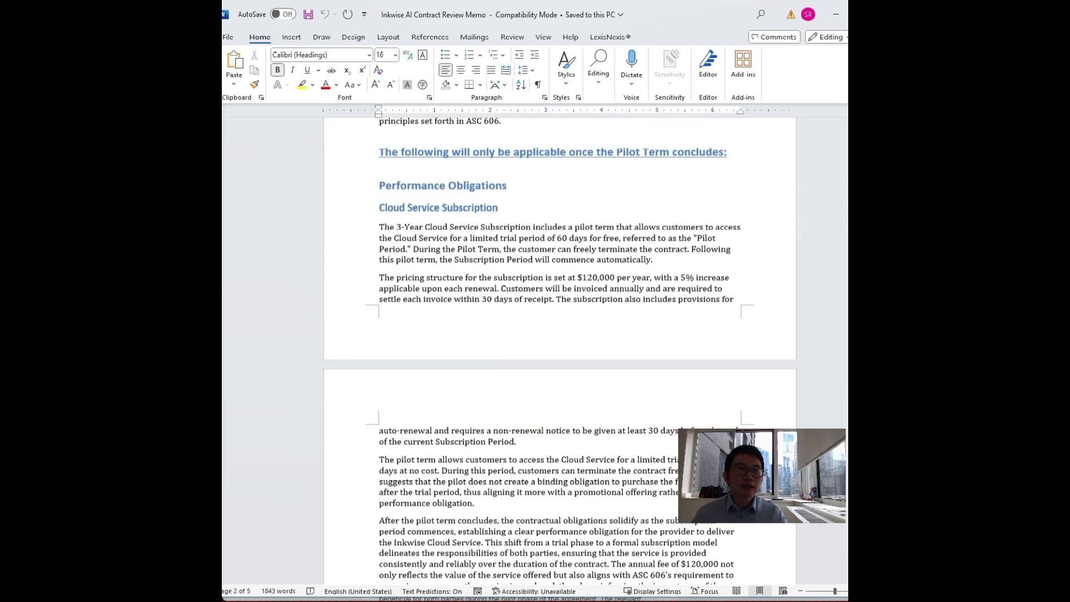
scroll(561, 350, "down", 18)
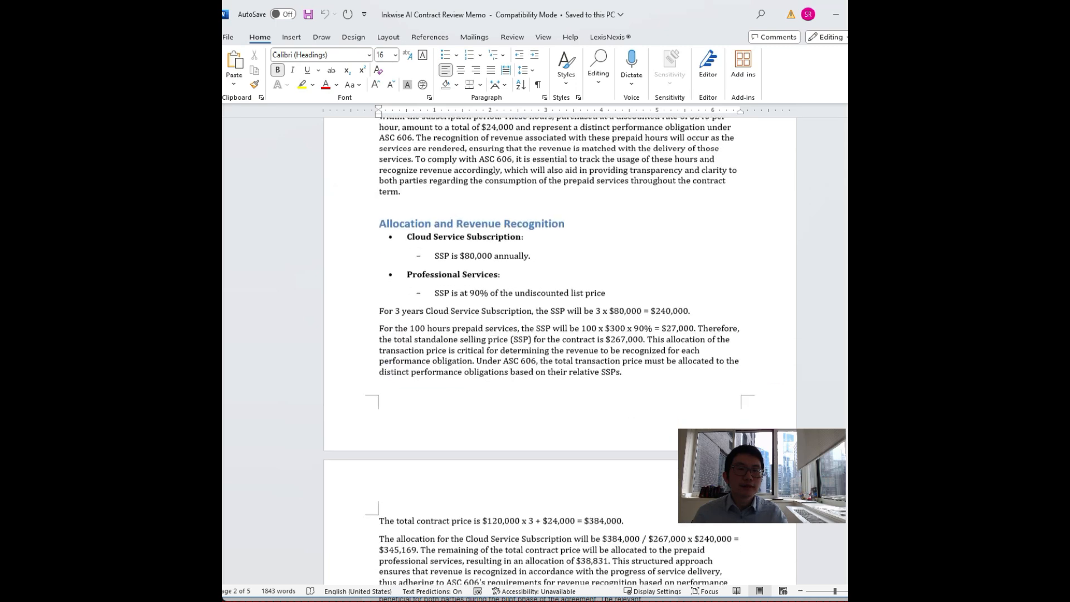
scroll(561, 350, "down", 20)
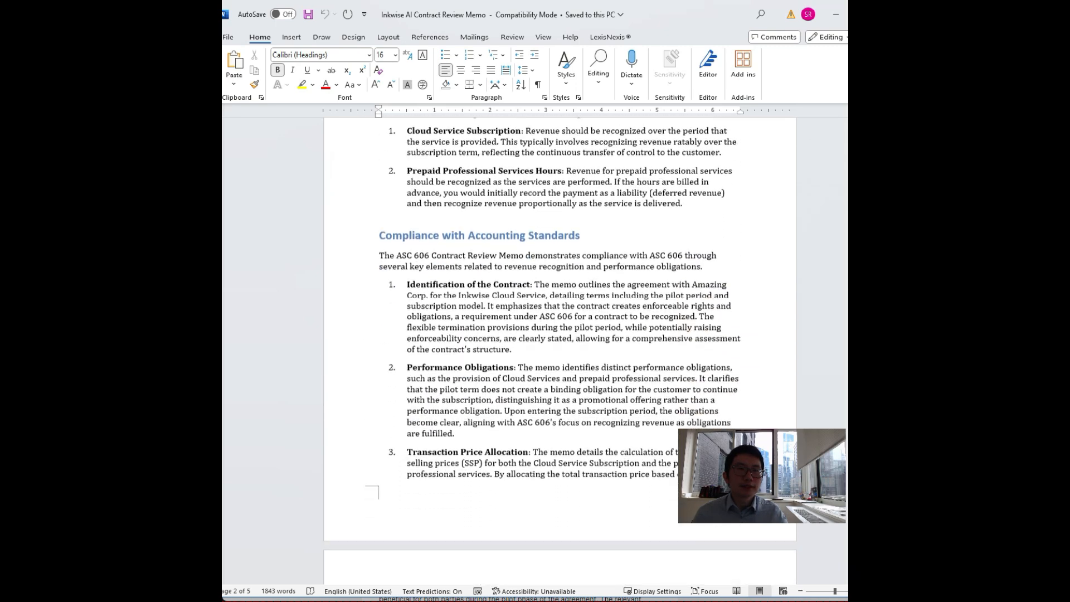
scroll(561, 350, "down", 1)
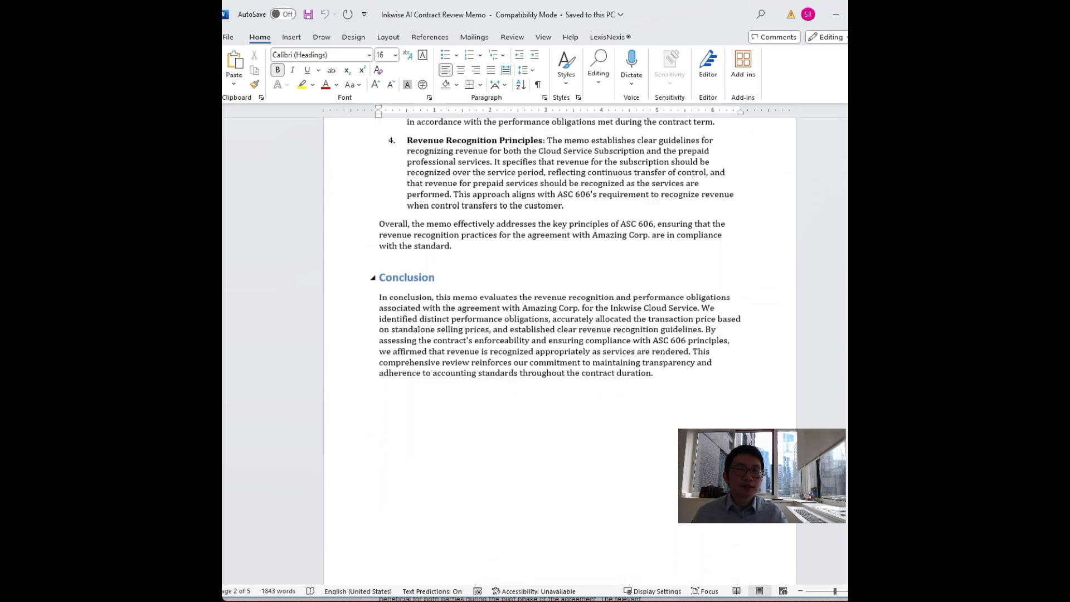
scroll(561, 350, "up", 3)
scroll(561, 350, "down", 8)
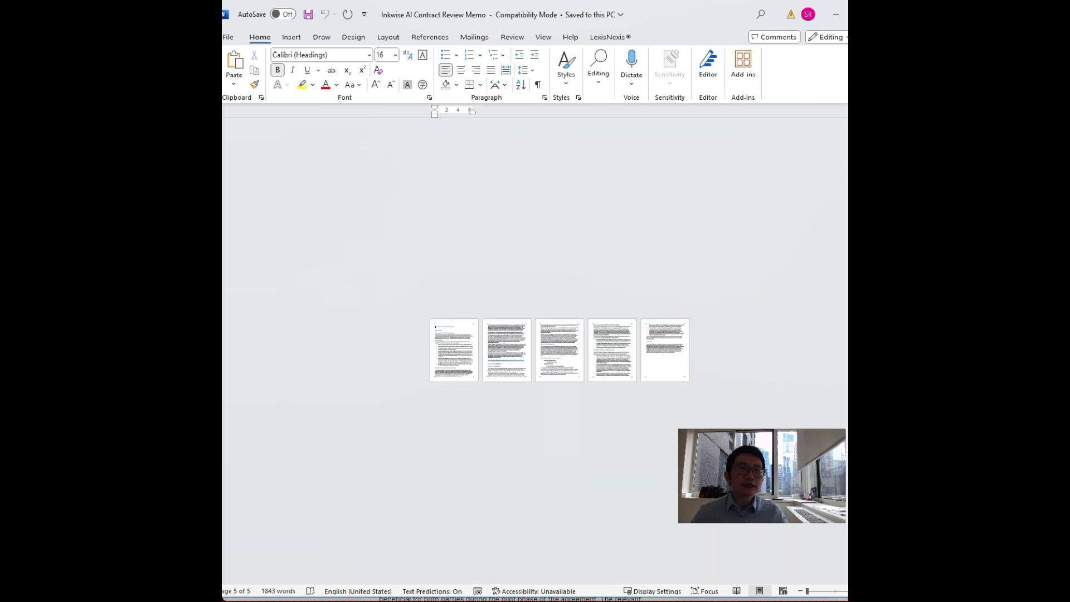
scroll(561, 350, "up", 3)
scroll(561, 350, "down", 2)
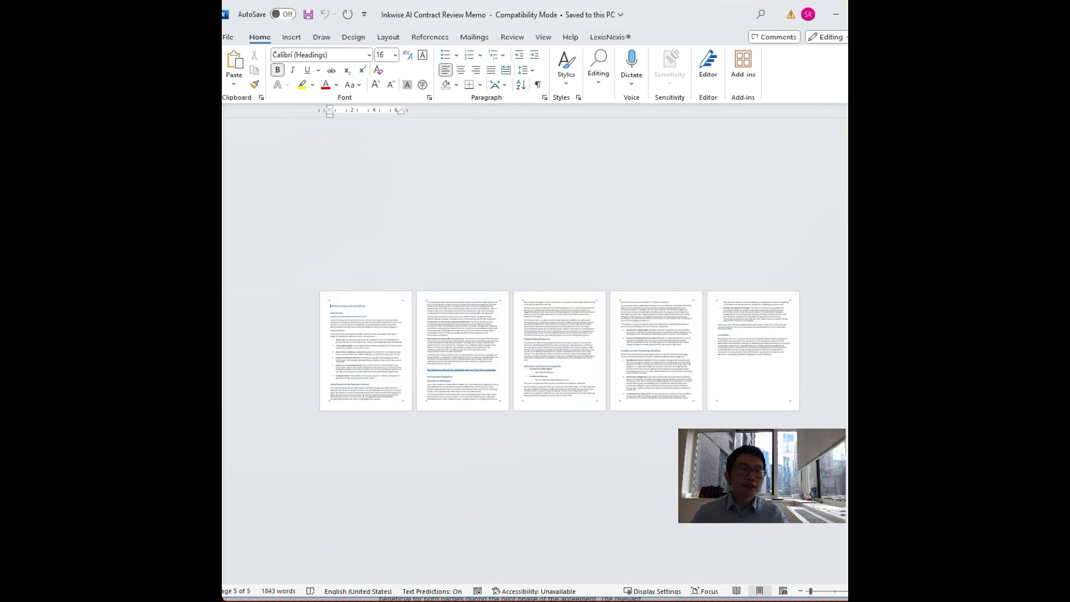